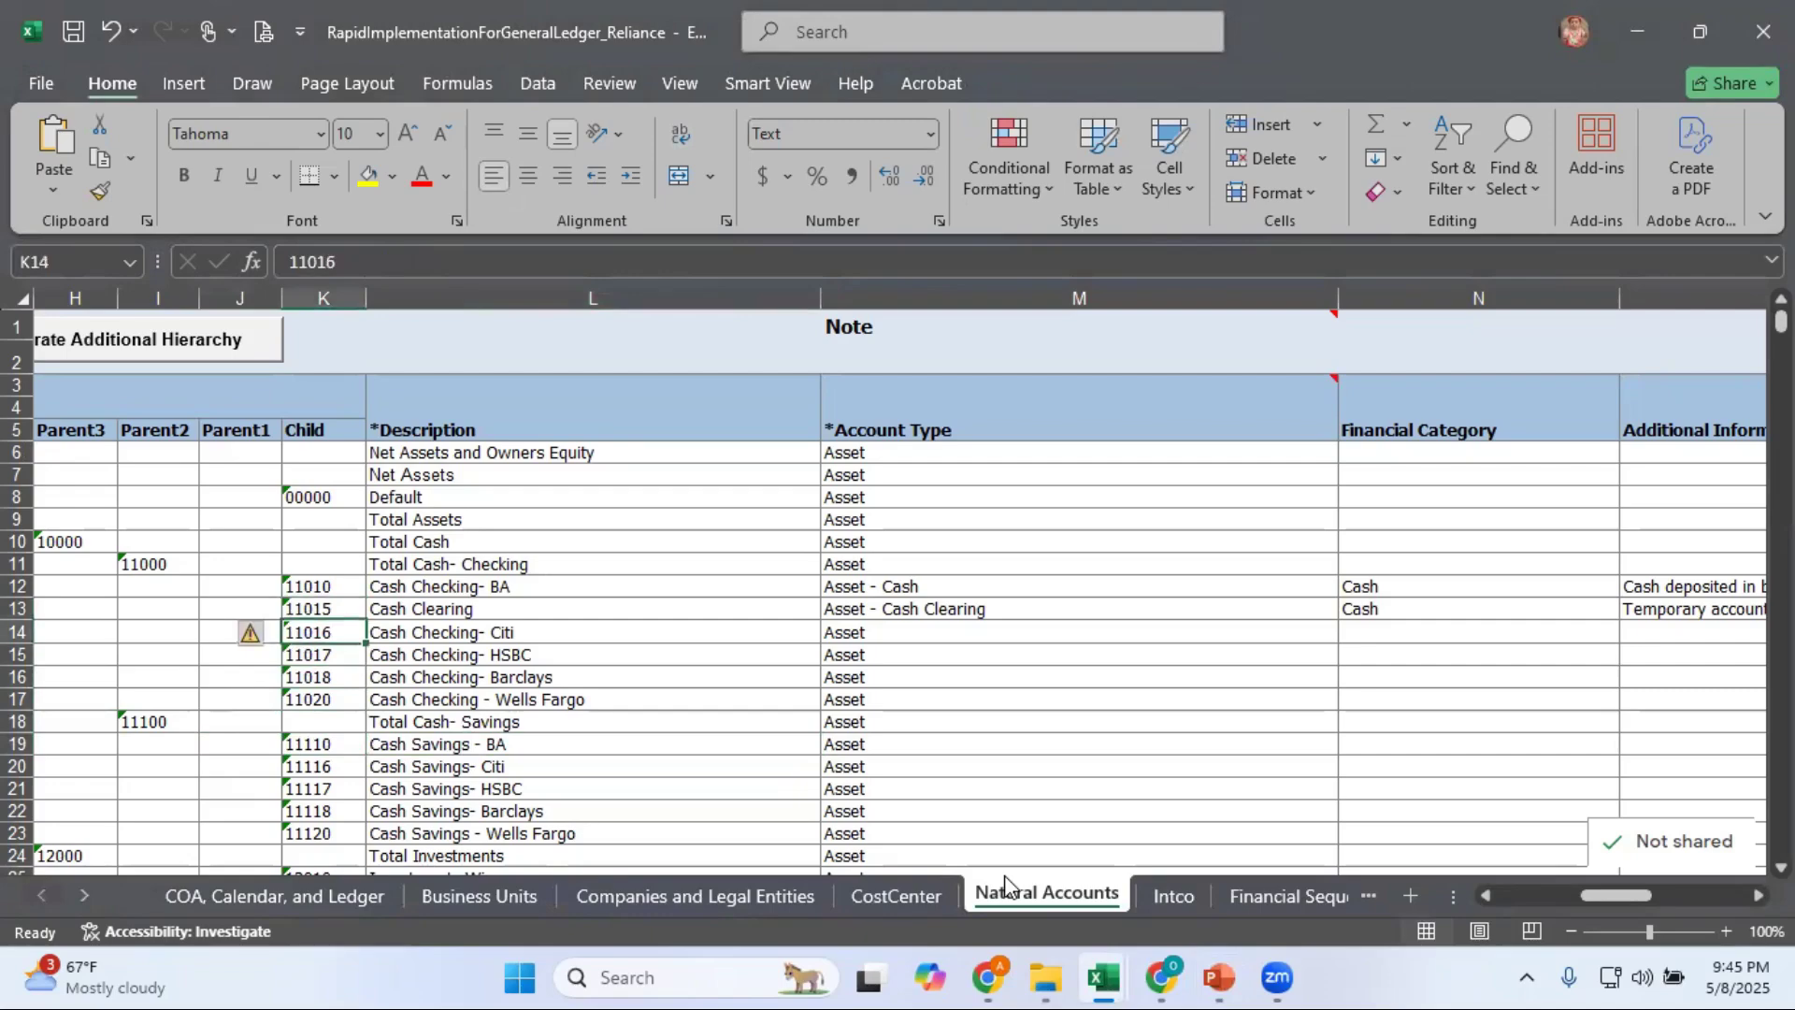
Insert a row above Cash Checking- Citi on the Natural Accounts sheet and enter child value 11012.
key(Up)
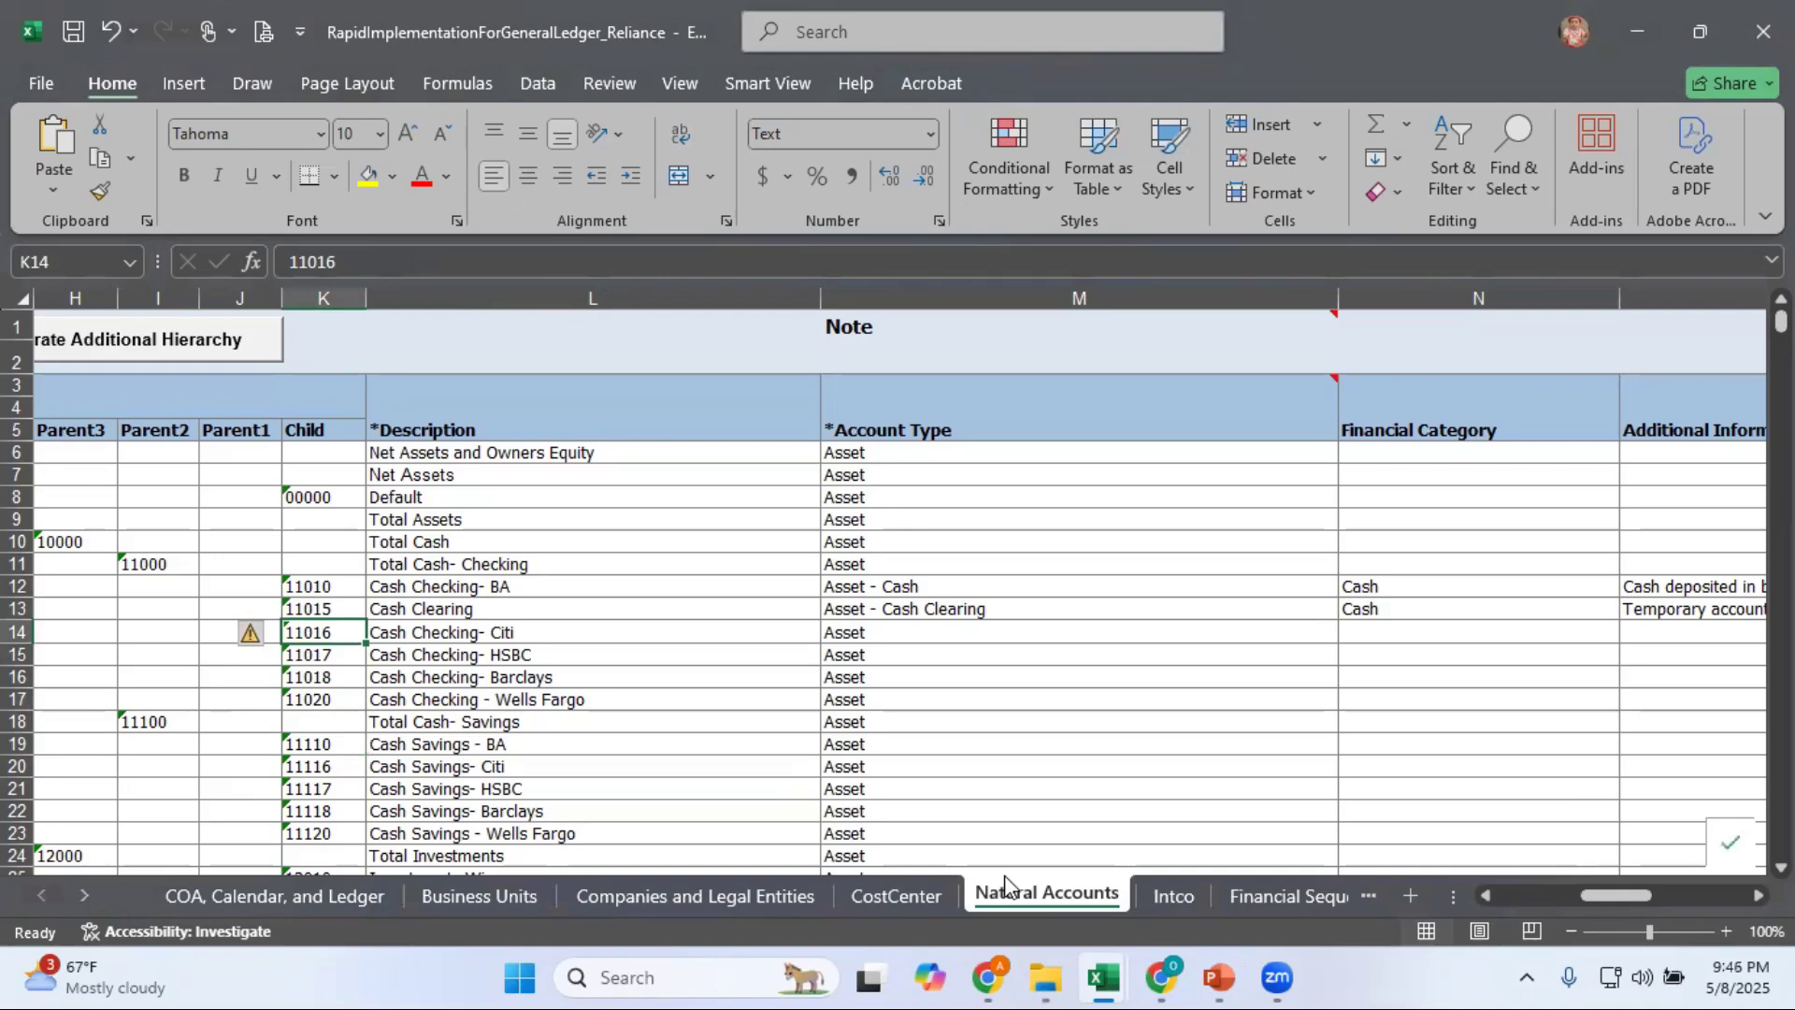
key(ctrl+shift+plus)
text(11)
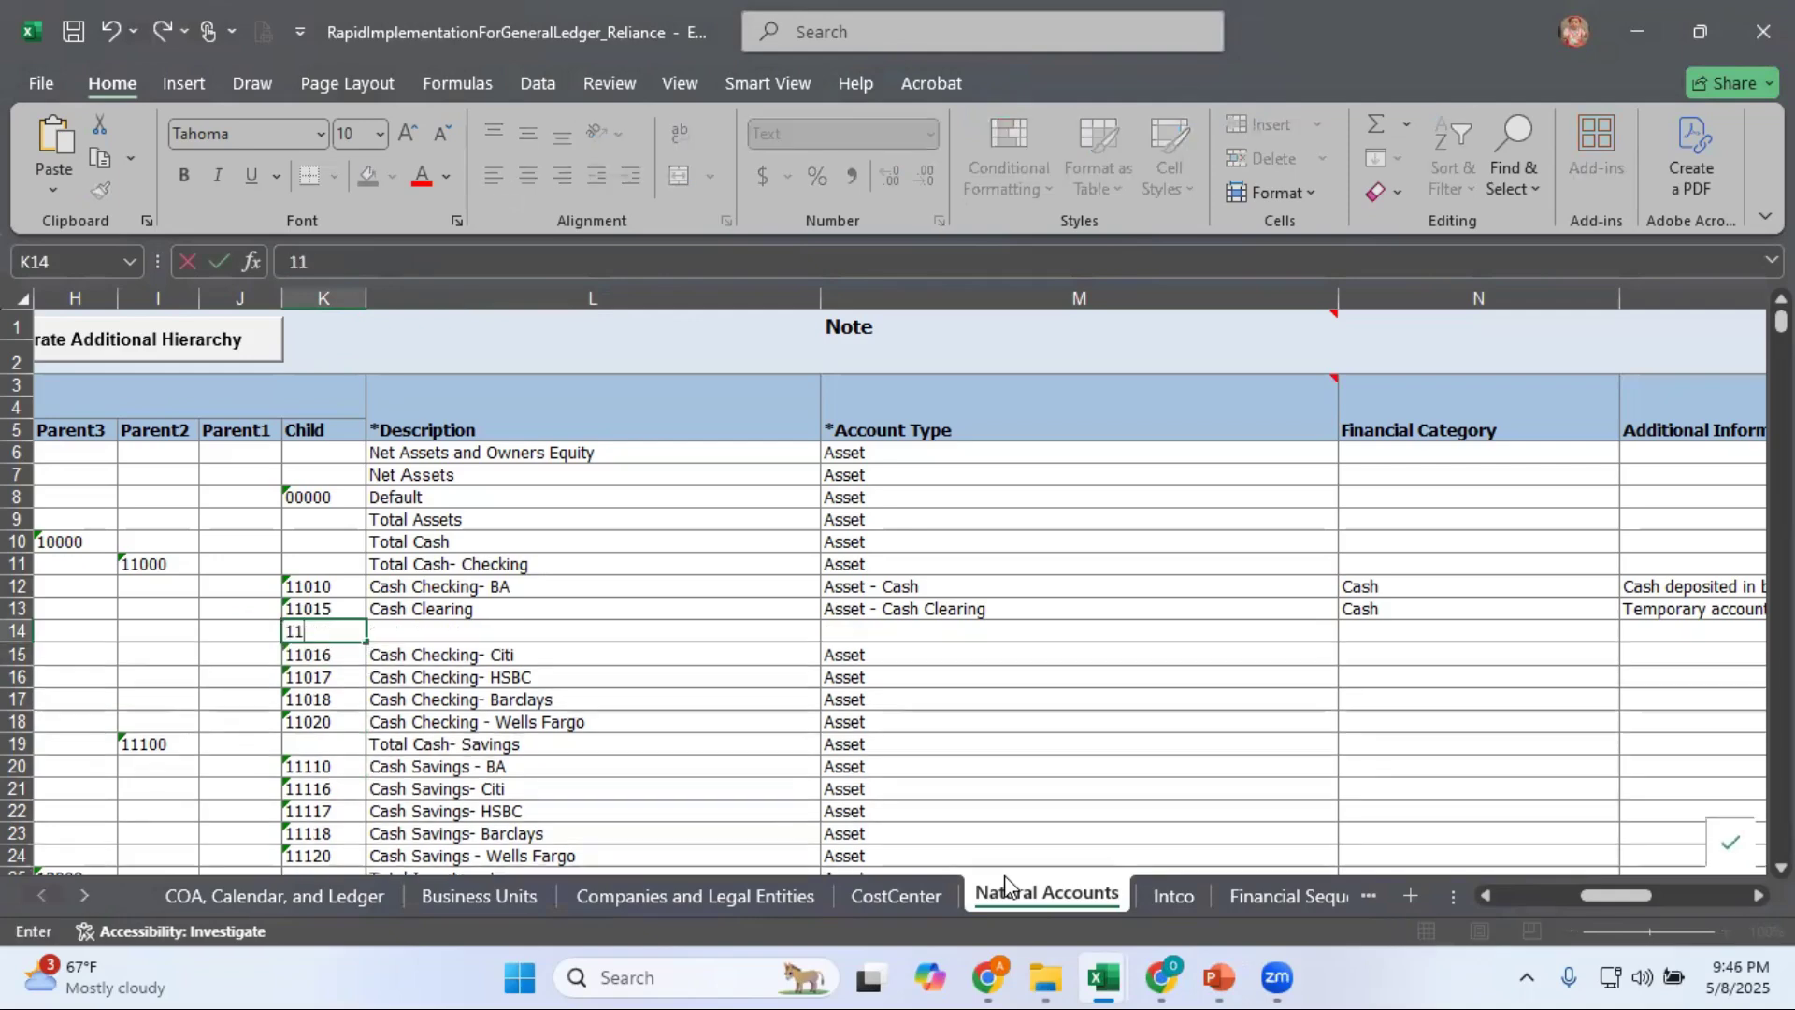
text(012)
key(Return)
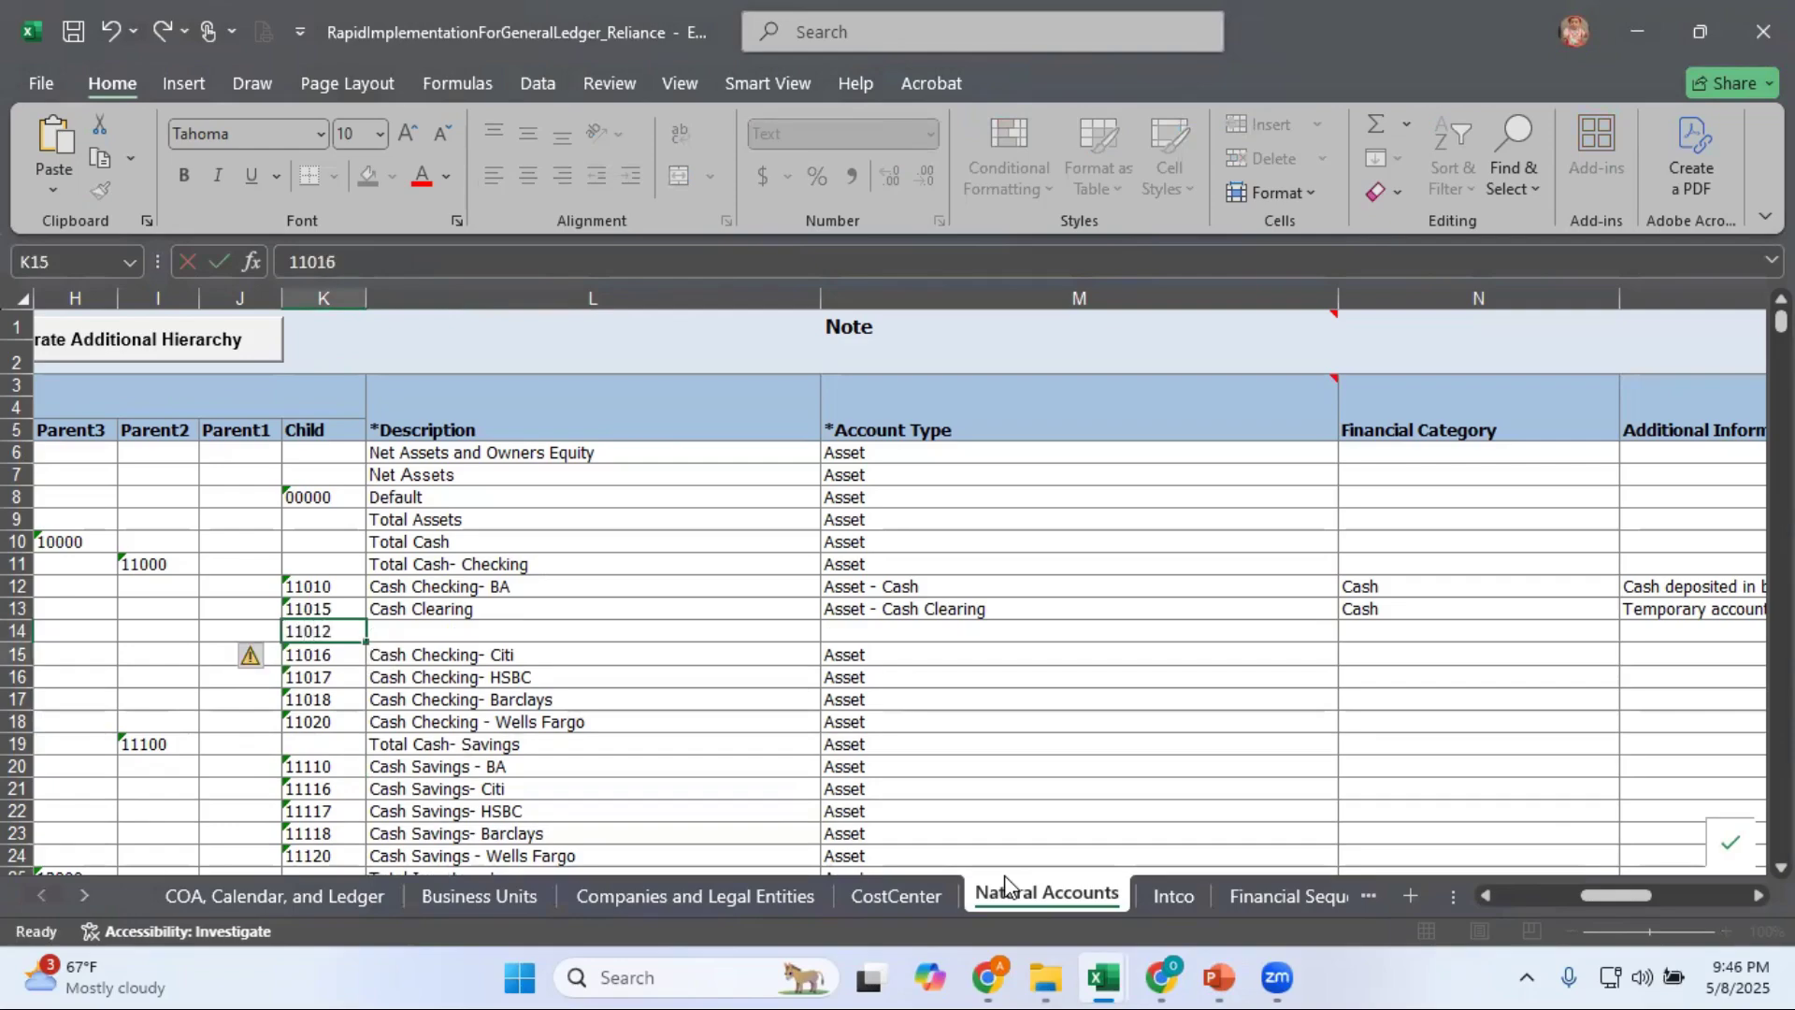
Enter the description "Cash Checking - JPMC" for child account 11012.
key(Up)
key(Right)
text(Ca)
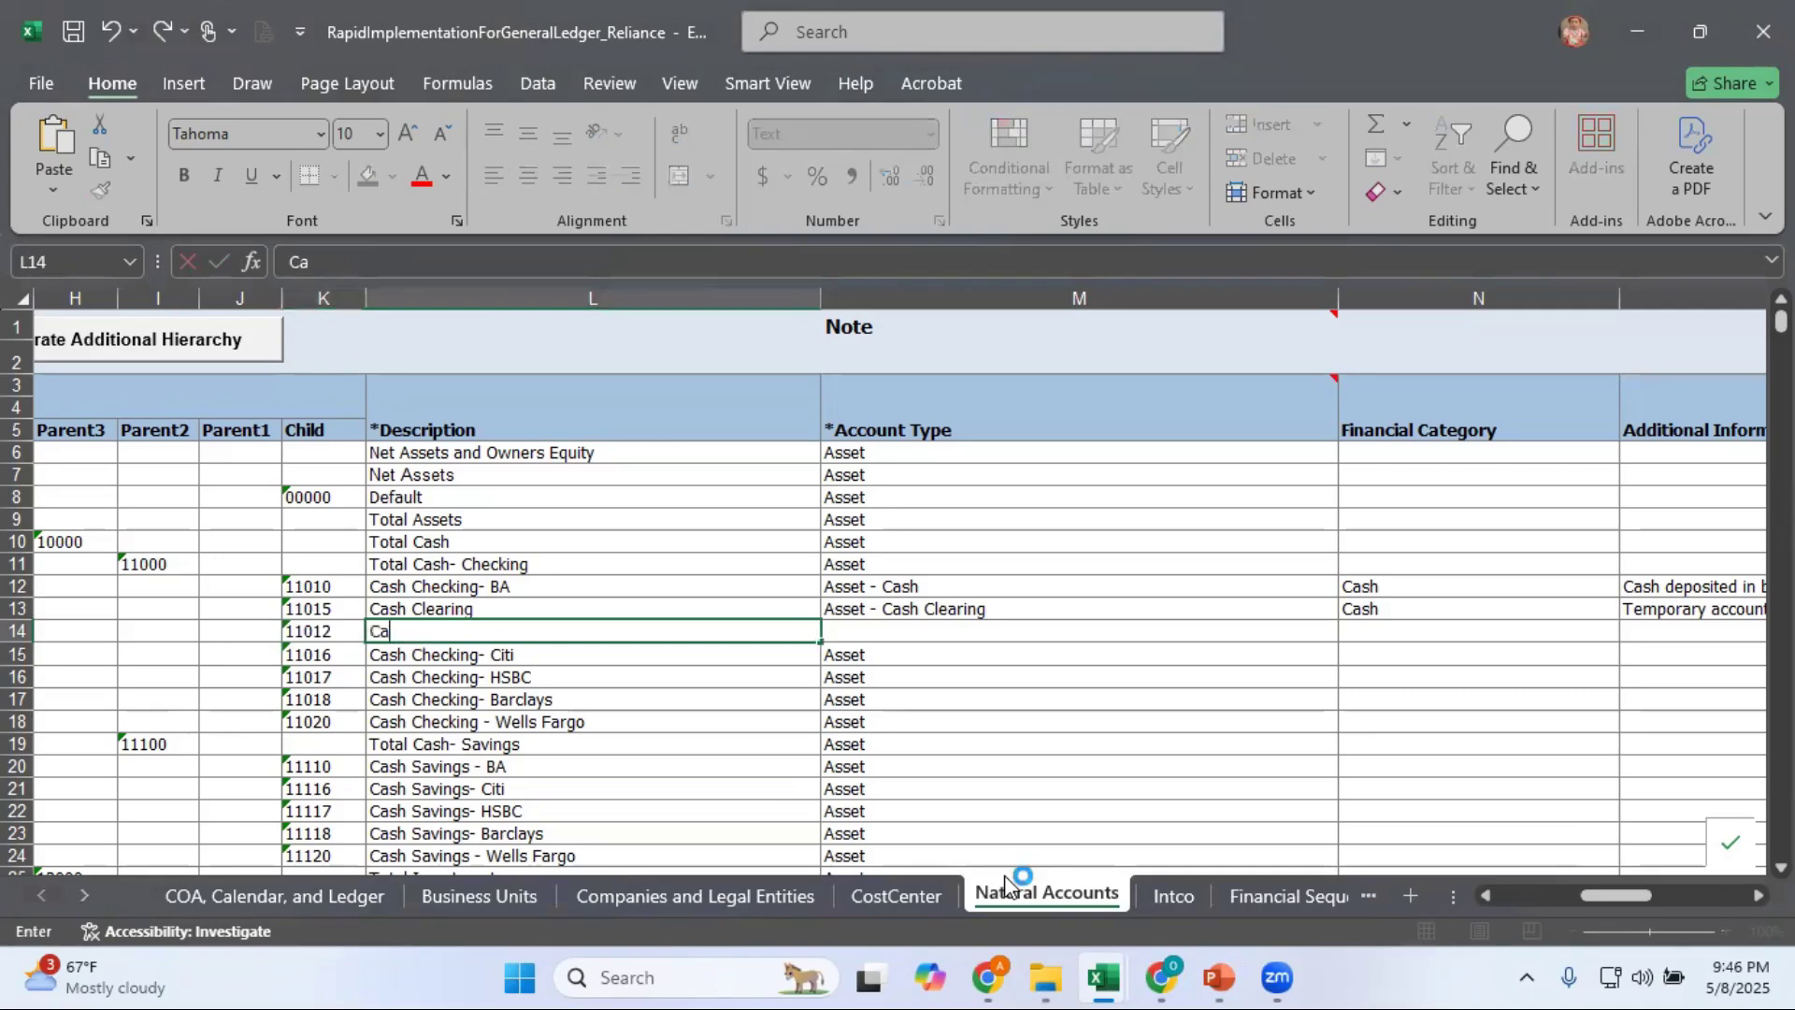
text(sh Checki)
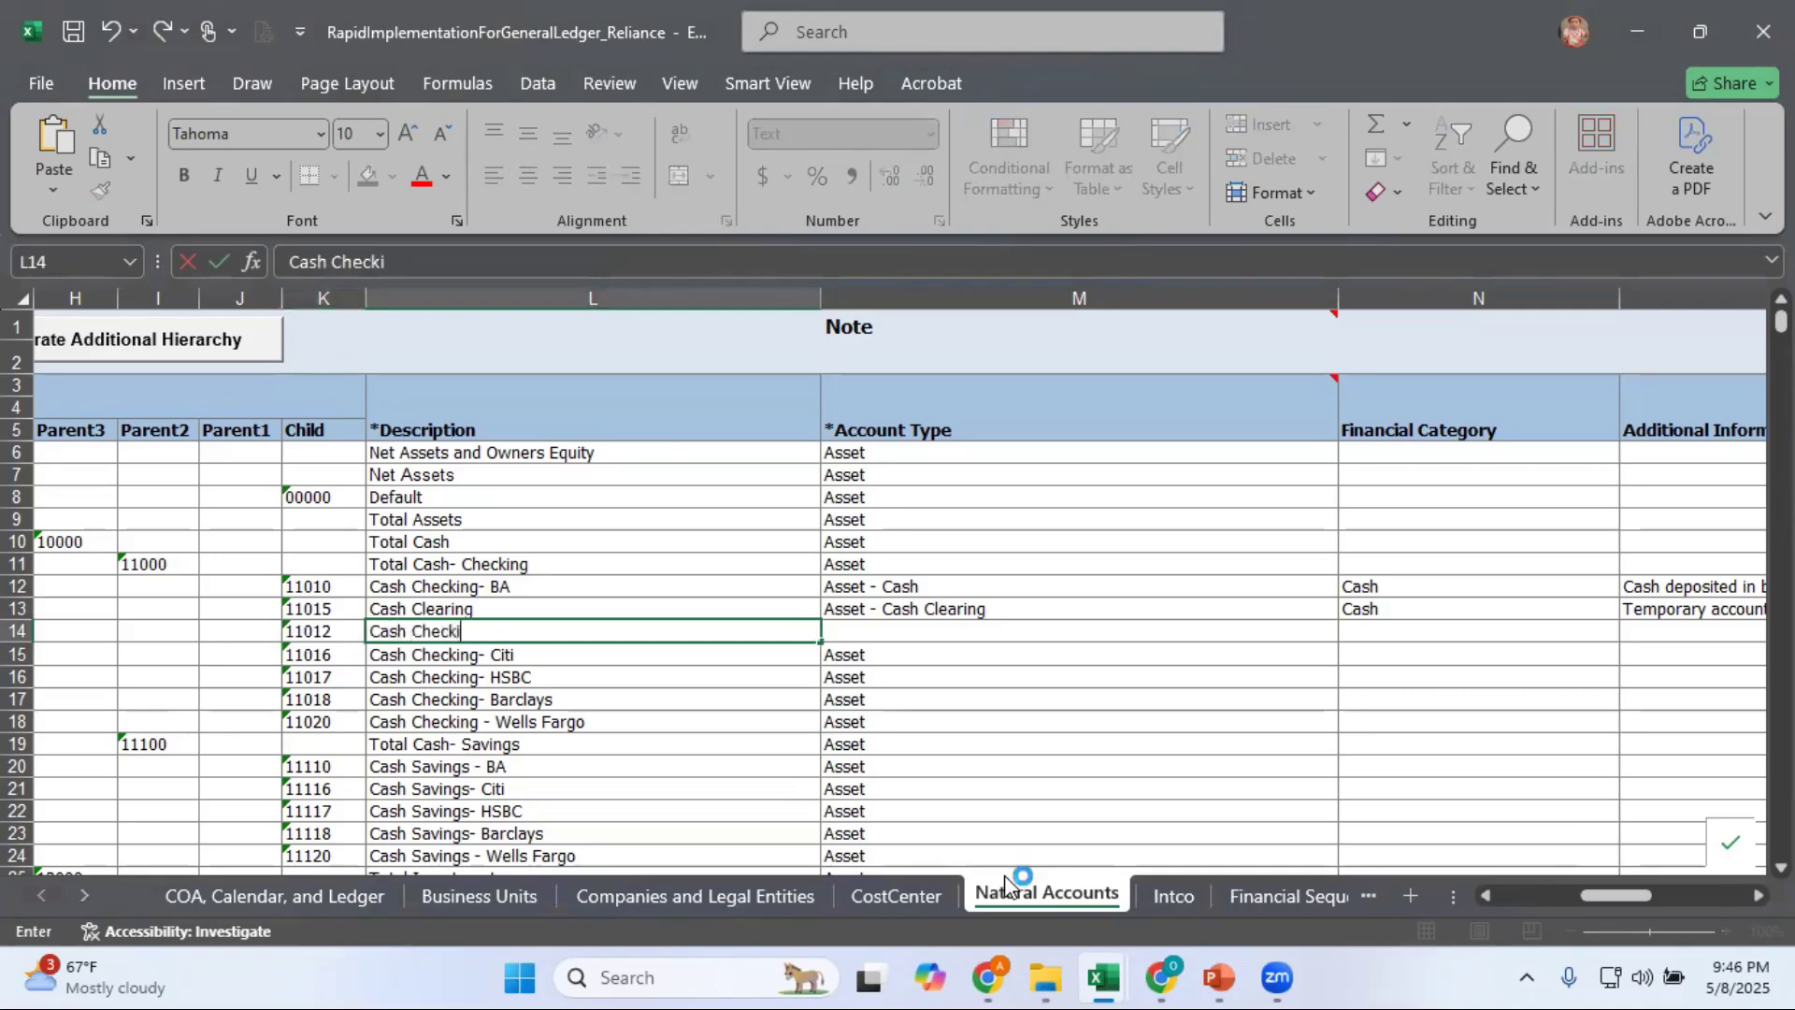
text(ng - JPMC)
key(Return)
Make the entire row of the new 11012 account bold.
key(Up)
key(Left)
key(shift+space)
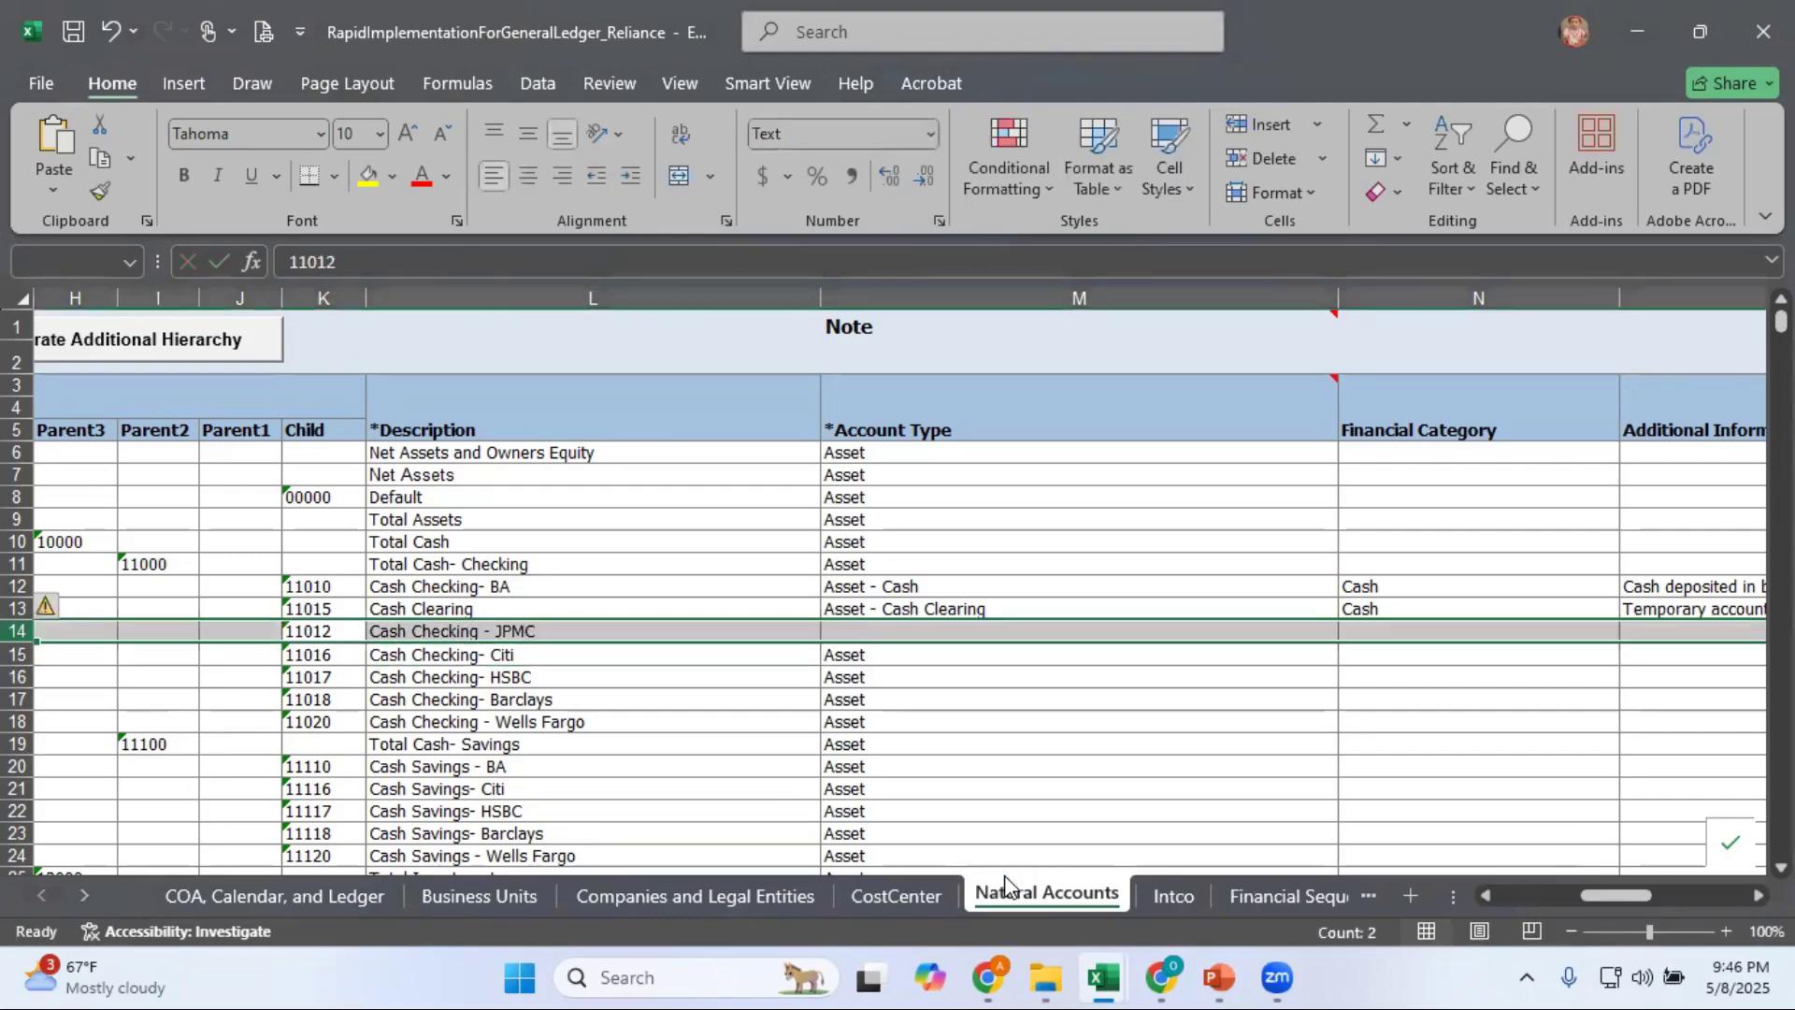
key(ctrl+b)
key(Left)
key(Right)
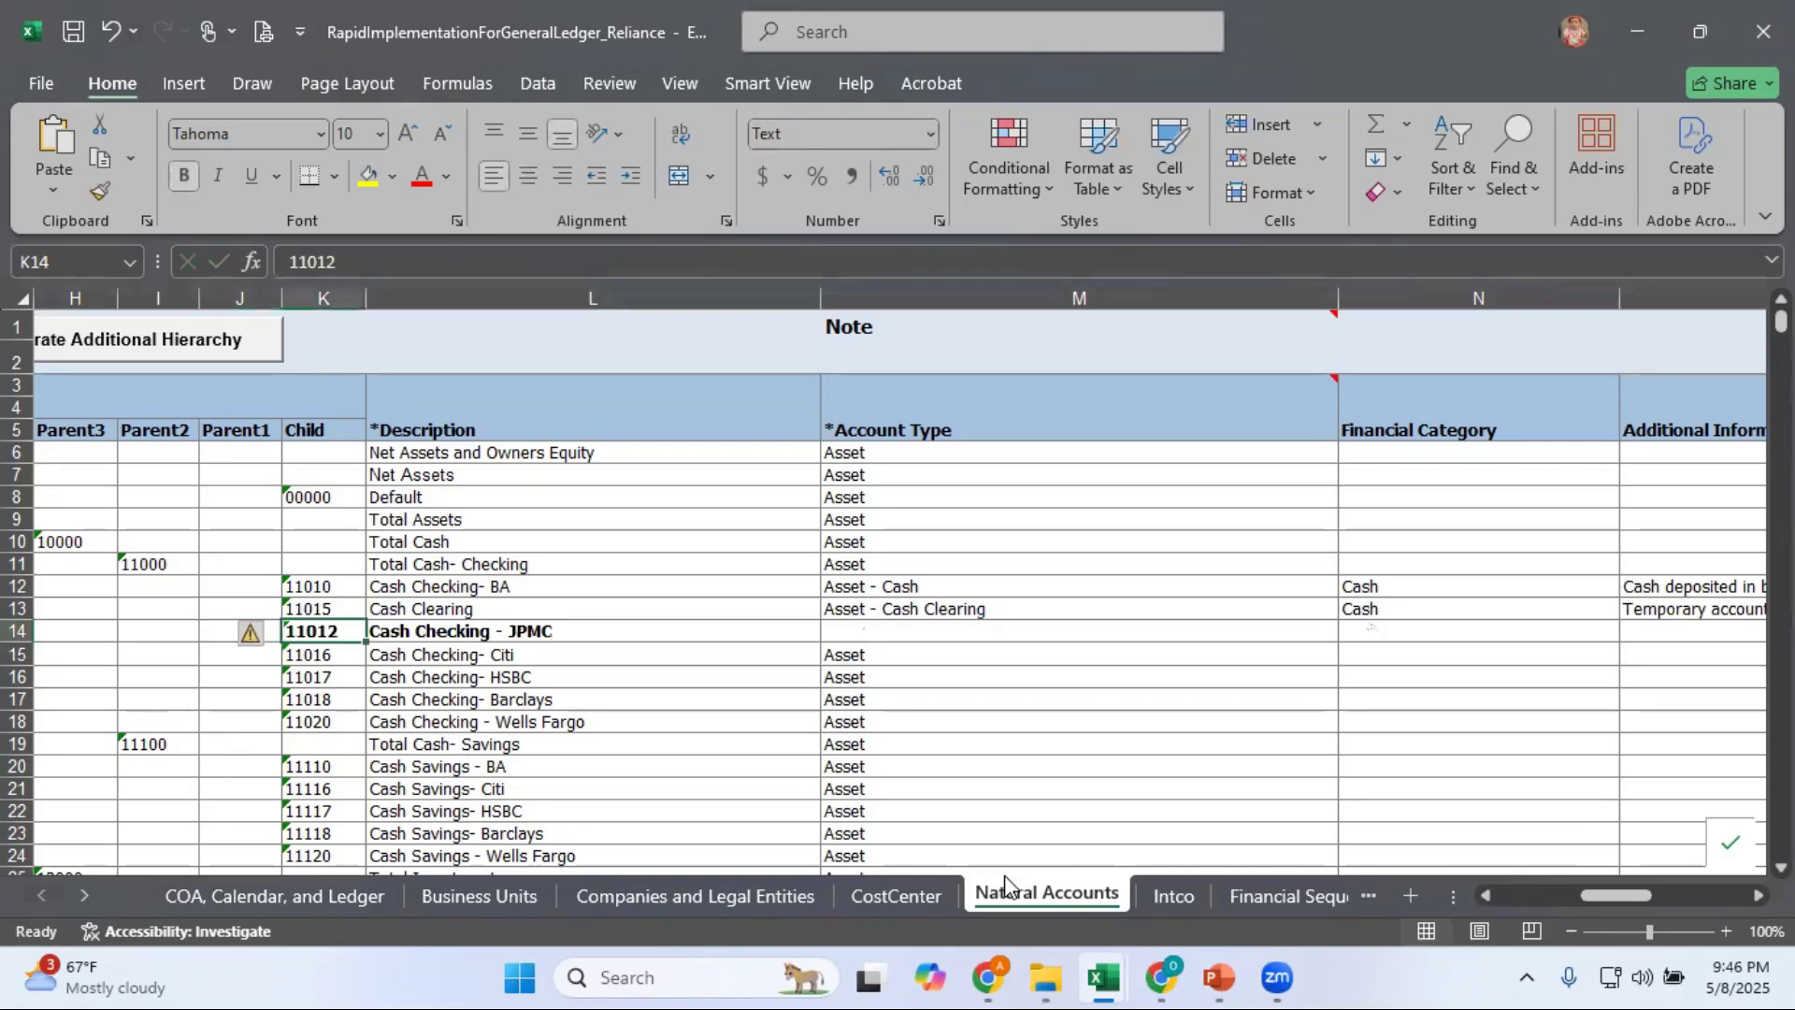
Make the Parent2 value 11000 in the Total Cash- Checking row bold.
key(Left)
key(Left)
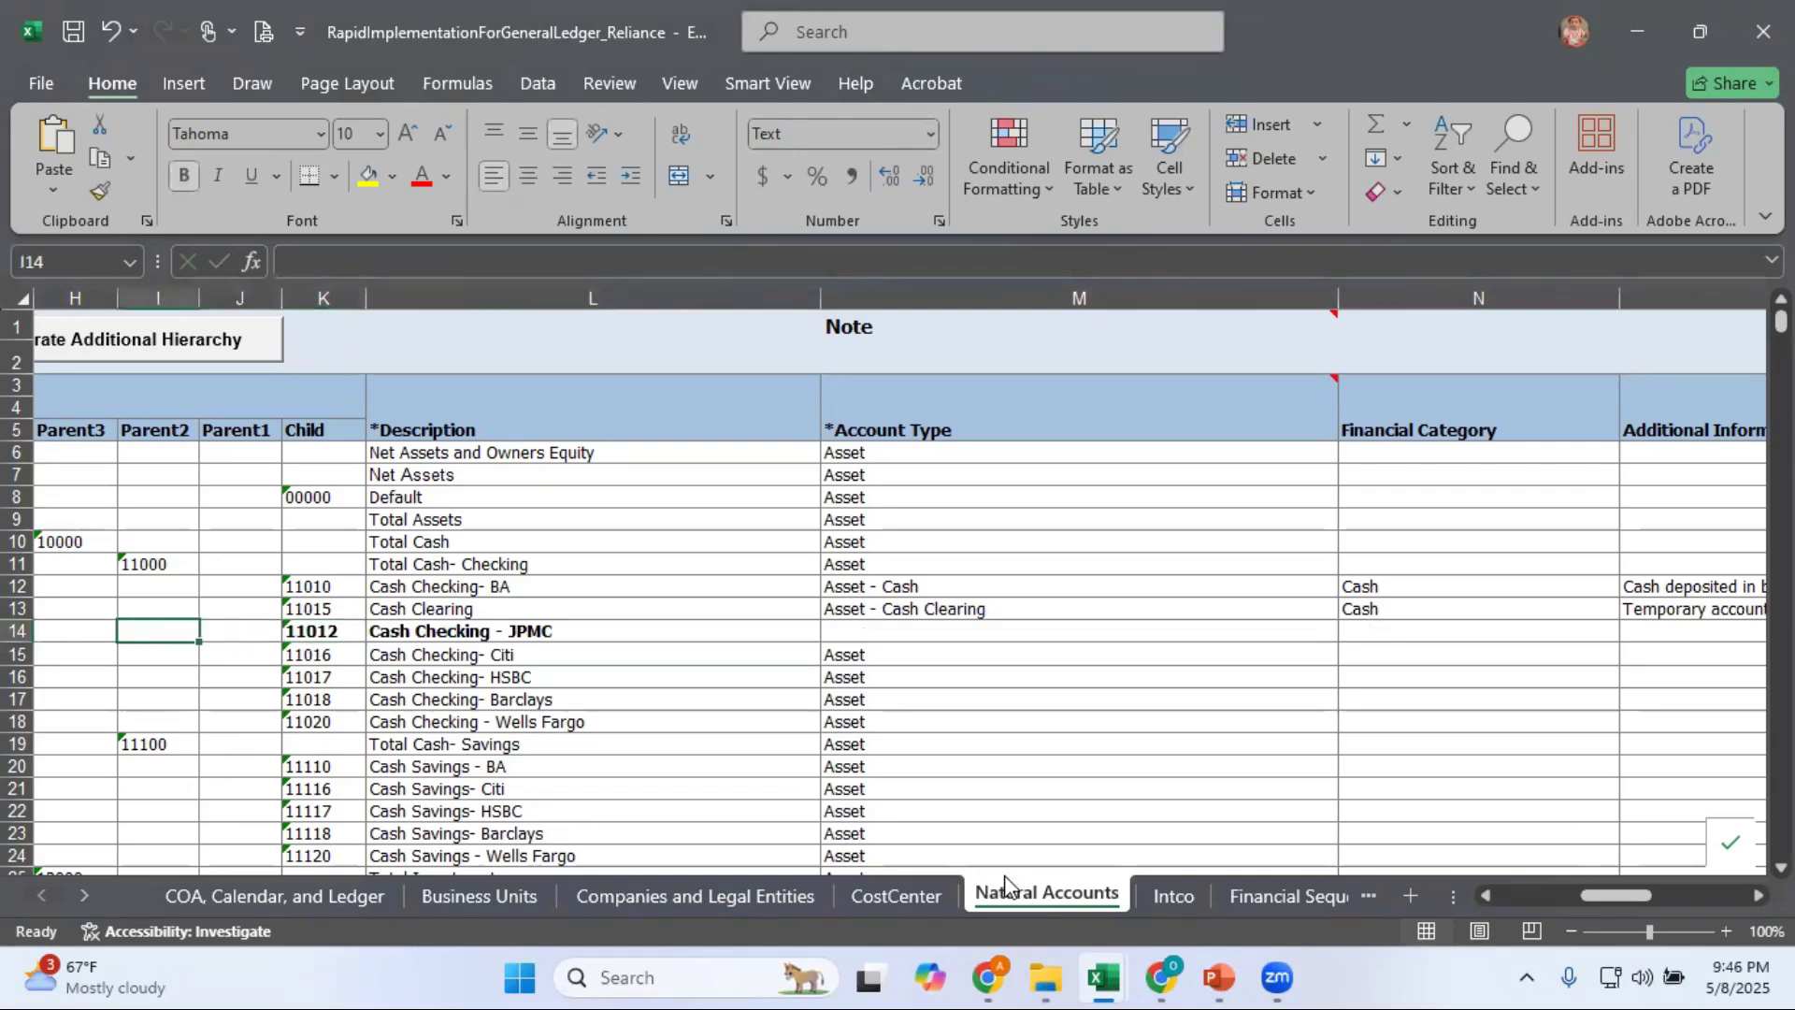
key(Up)
key(Up)
key(Up)
key(ctrl+b)
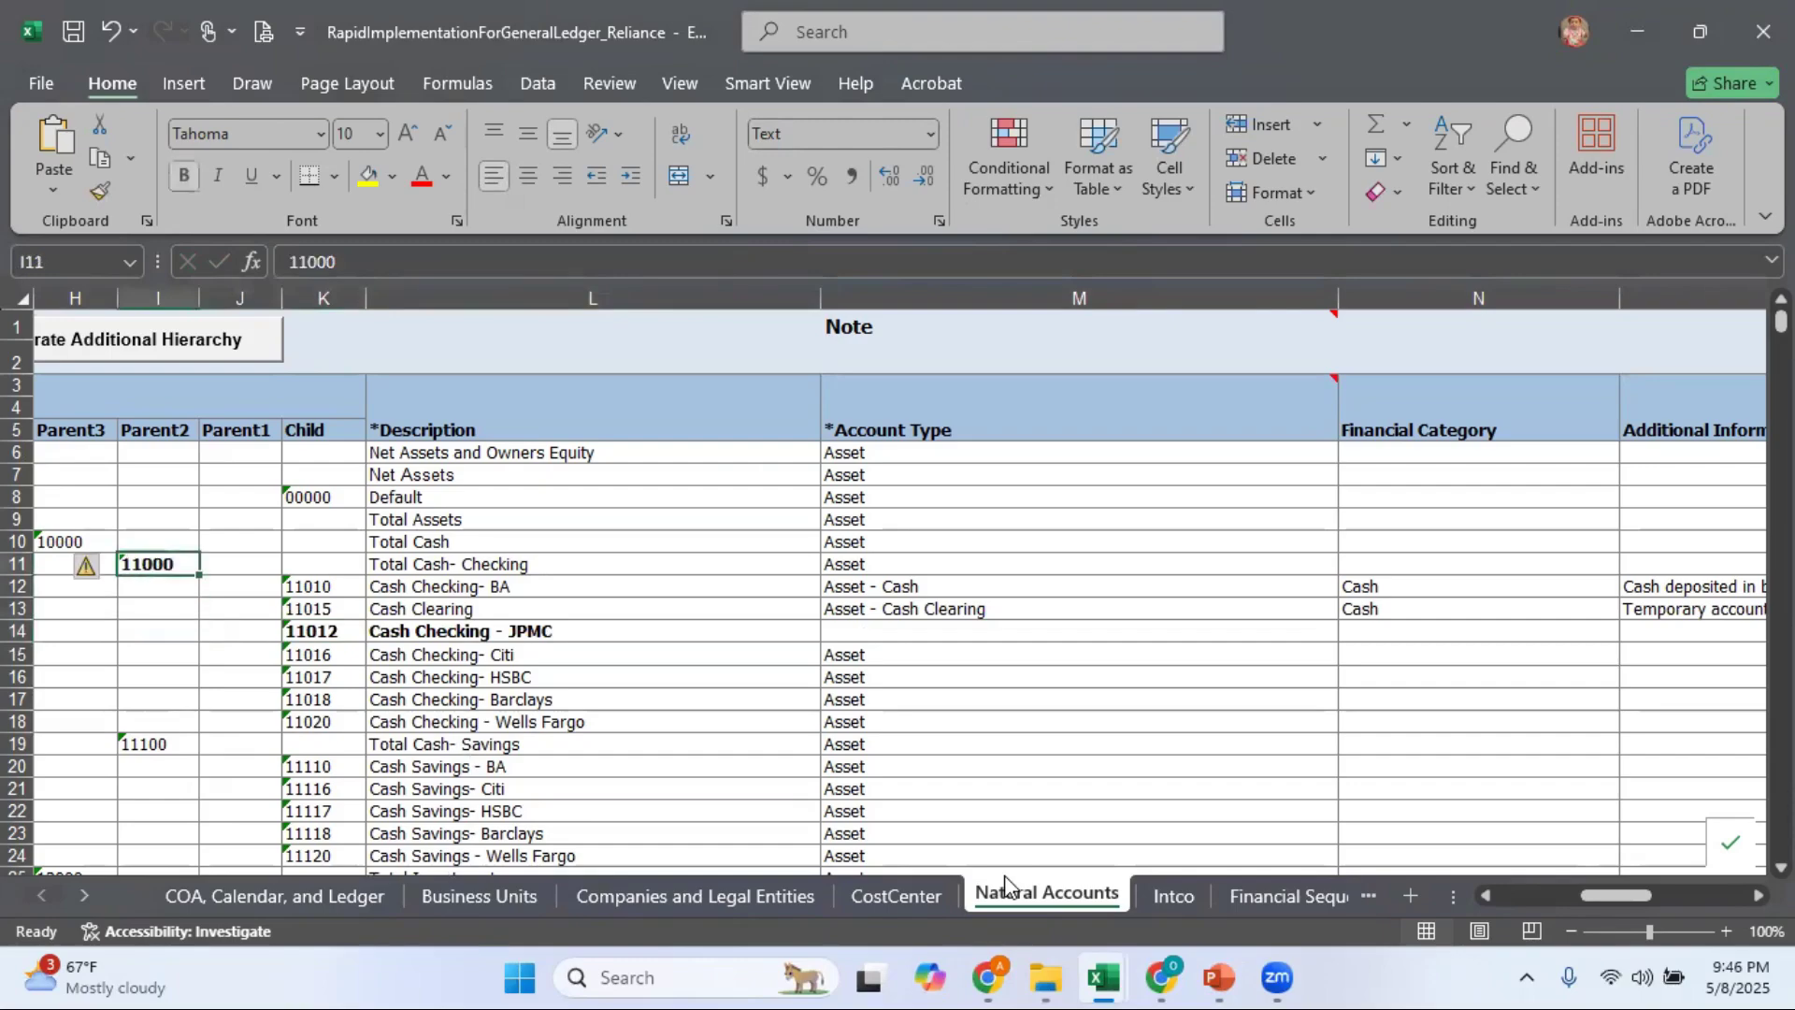
key(Down)
key(Down)
key(Down)
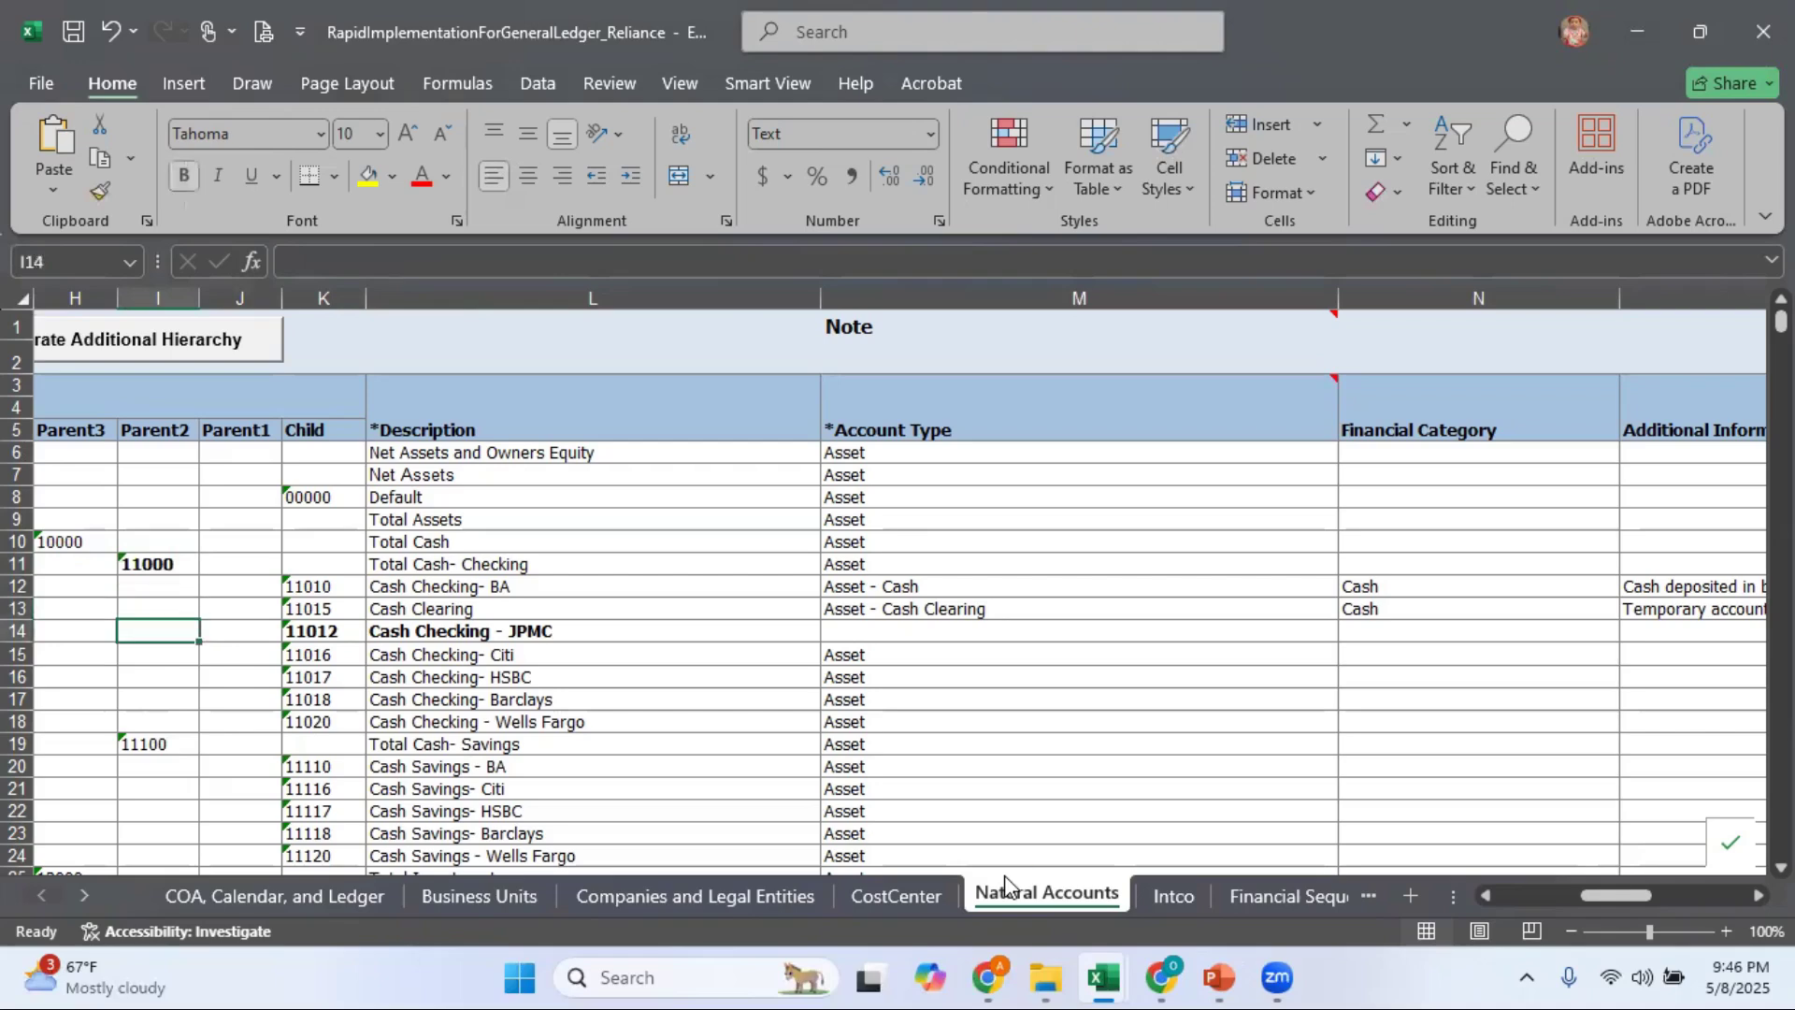
key(Up)
key(Up)
key(Up)
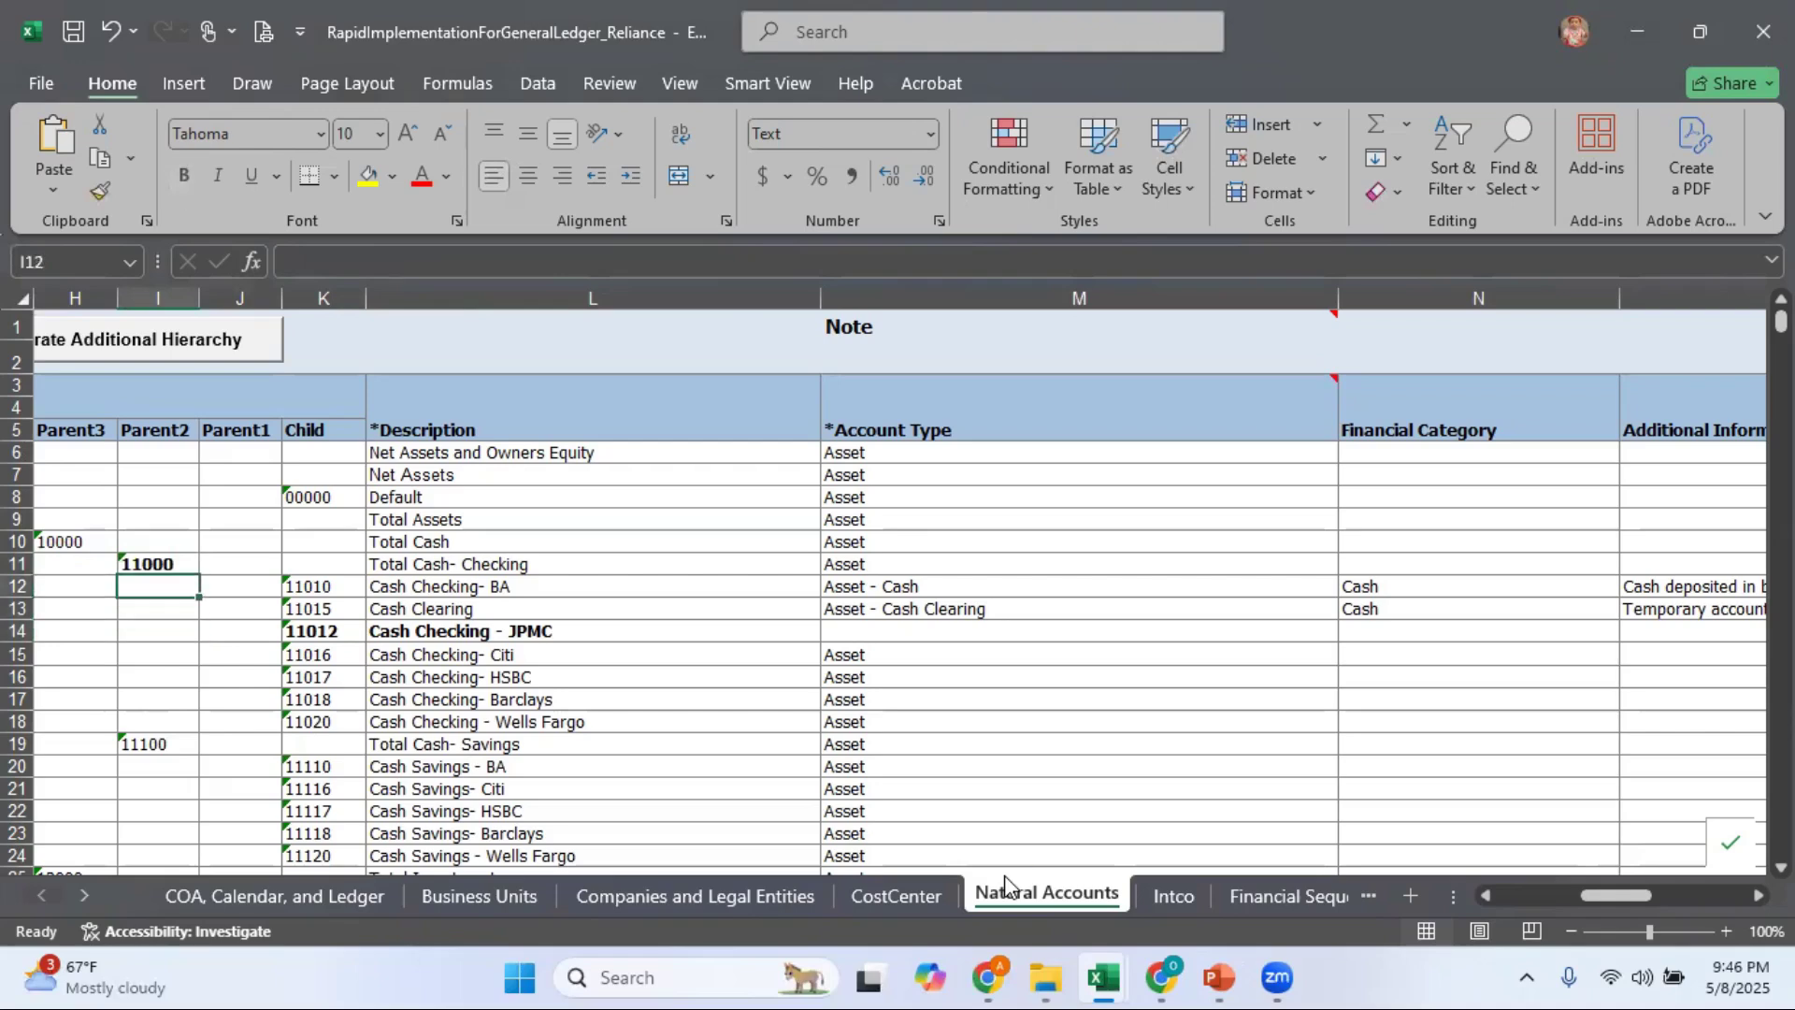
key(Down)
key(Down)
key(Down)
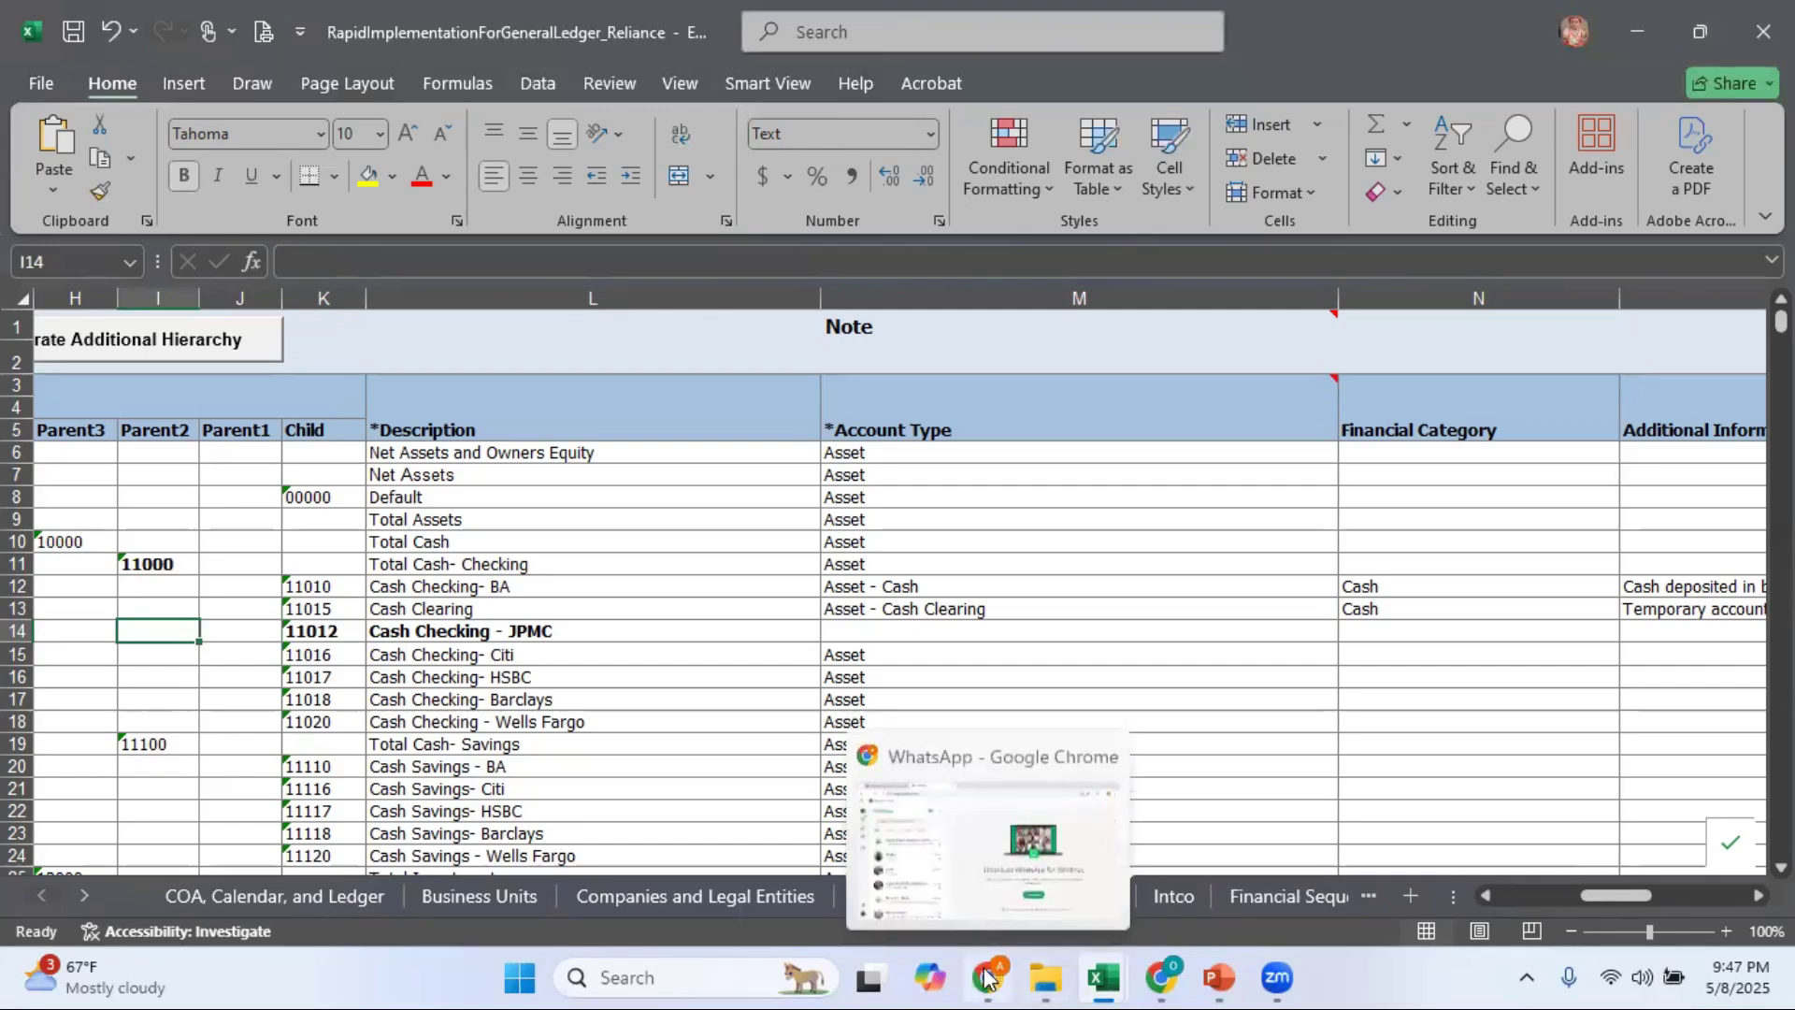
Switch to Oracle Fusion Cloud Applications in Chrome and open Setup and Maintenance.
click(1169, 977)
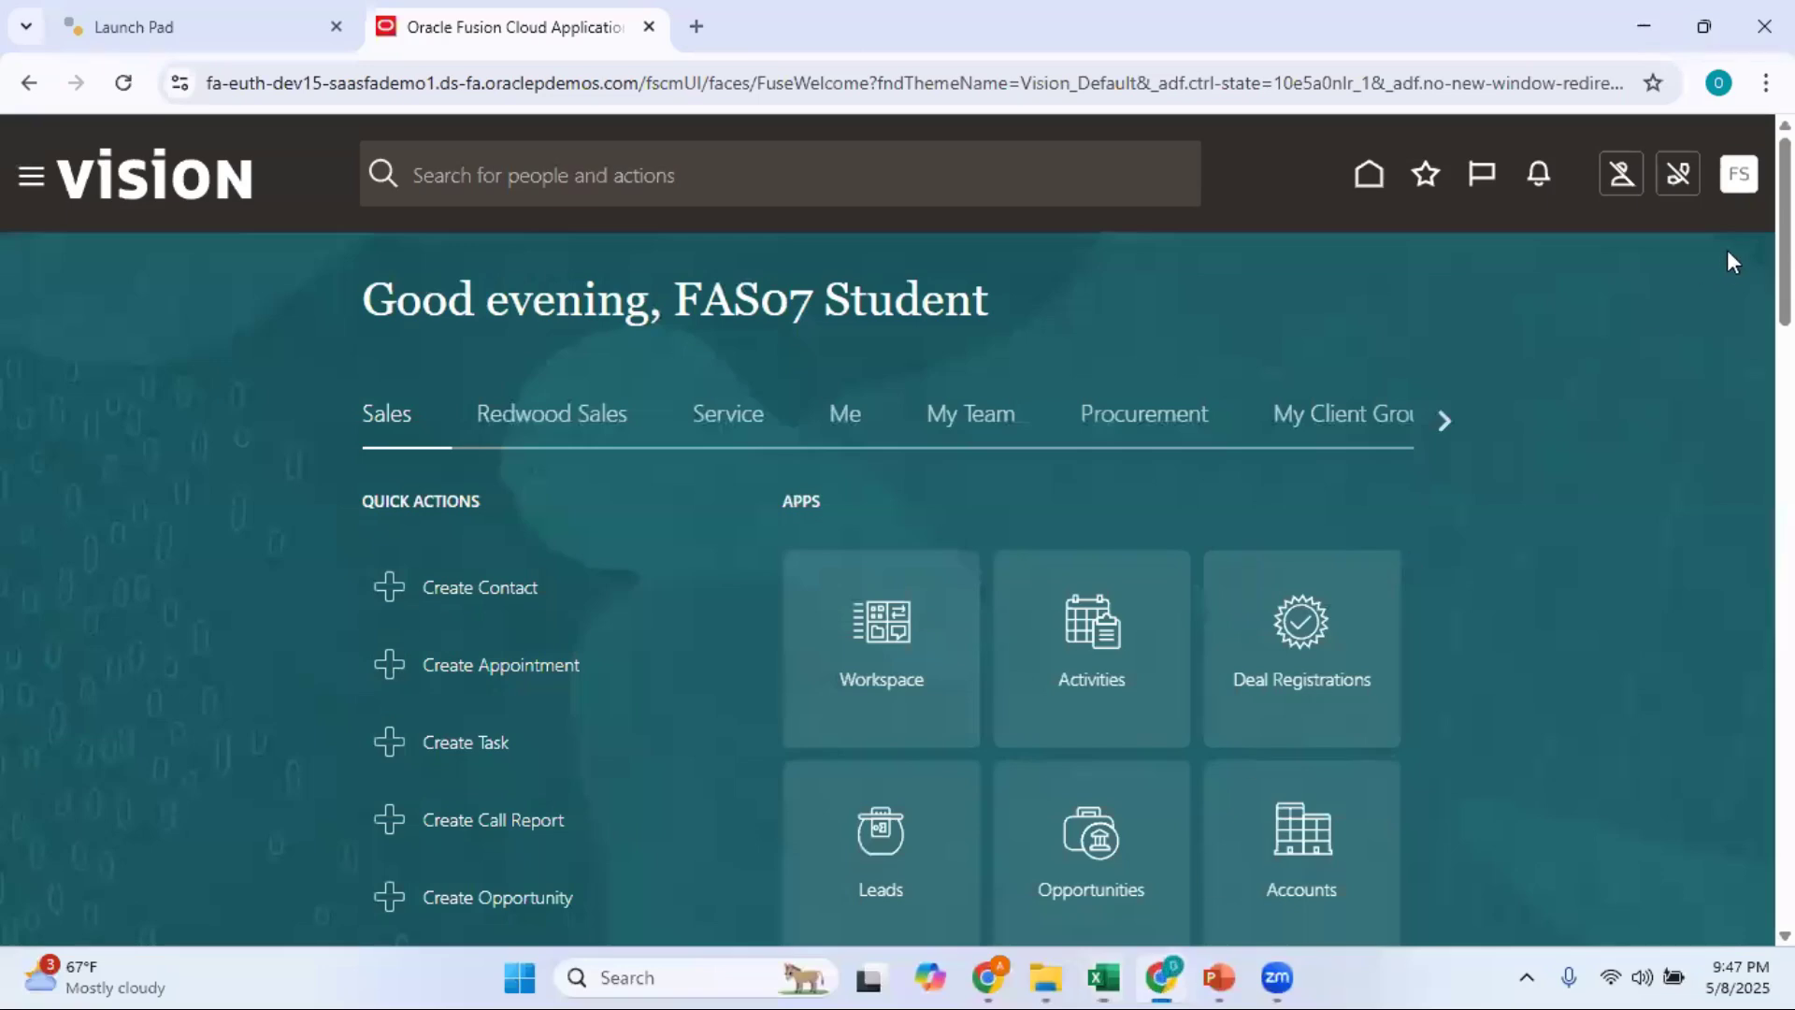
click(1739, 177)
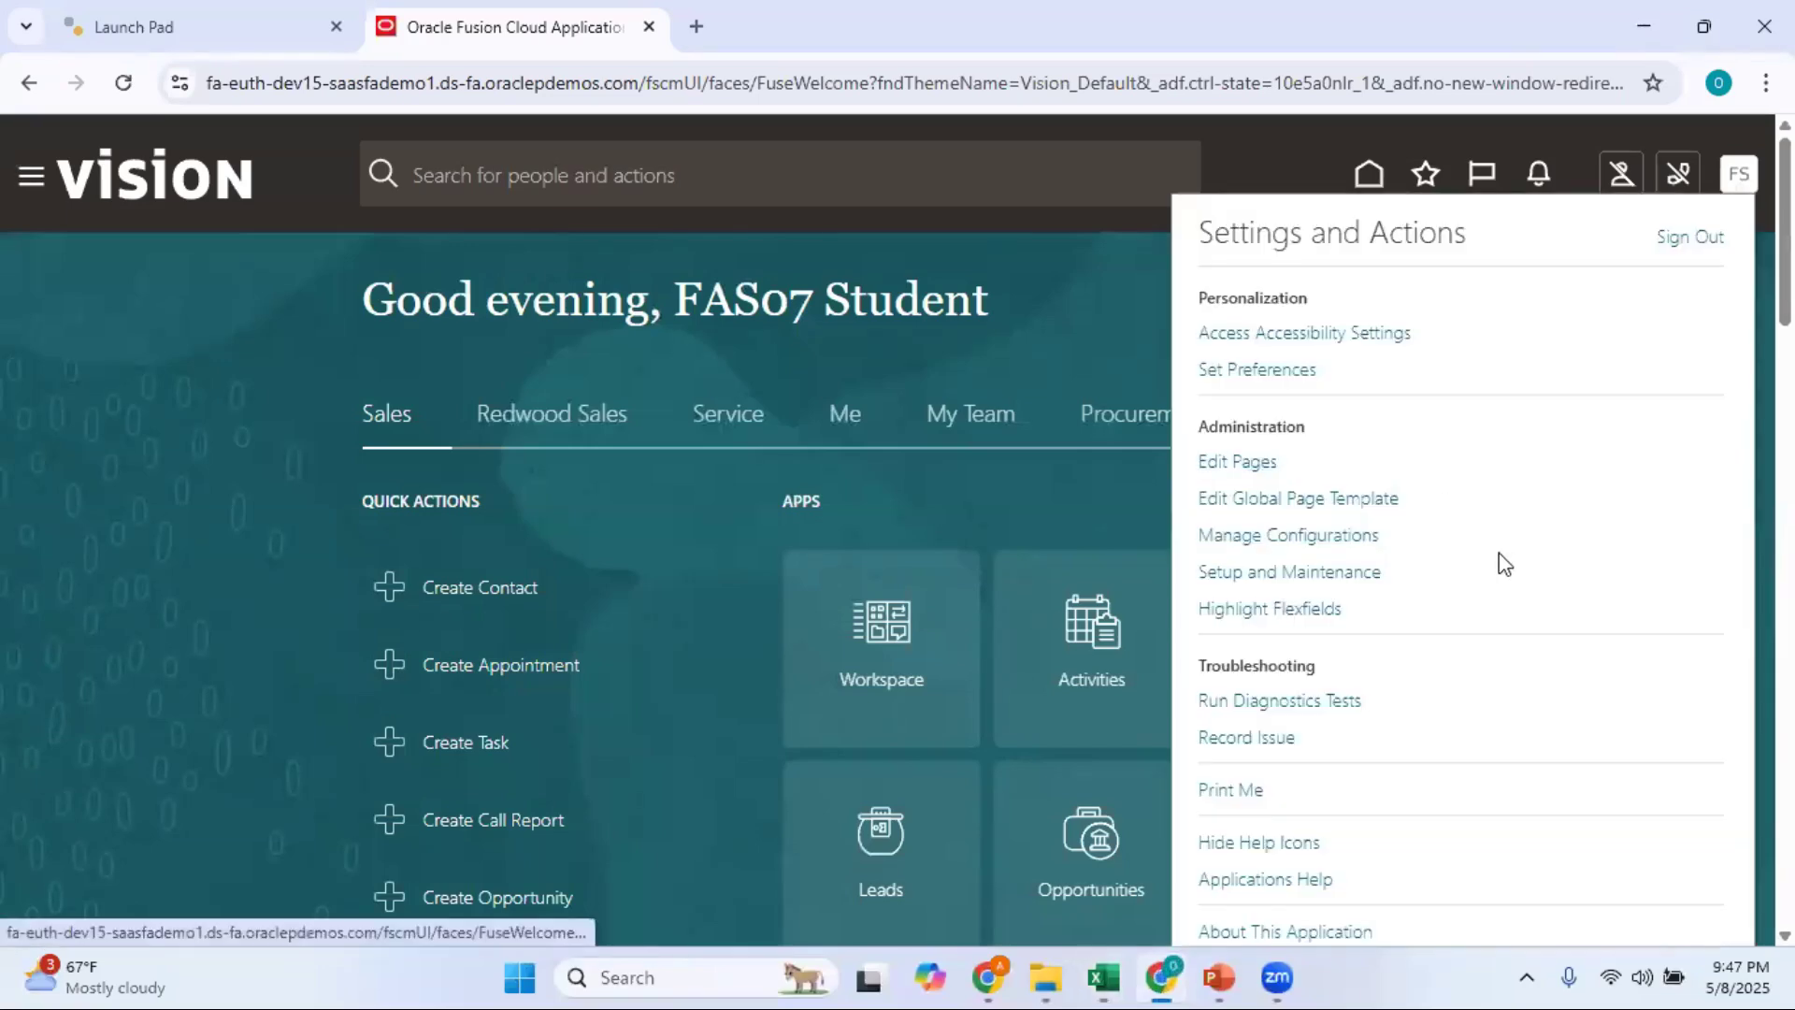
click(1343, 574)
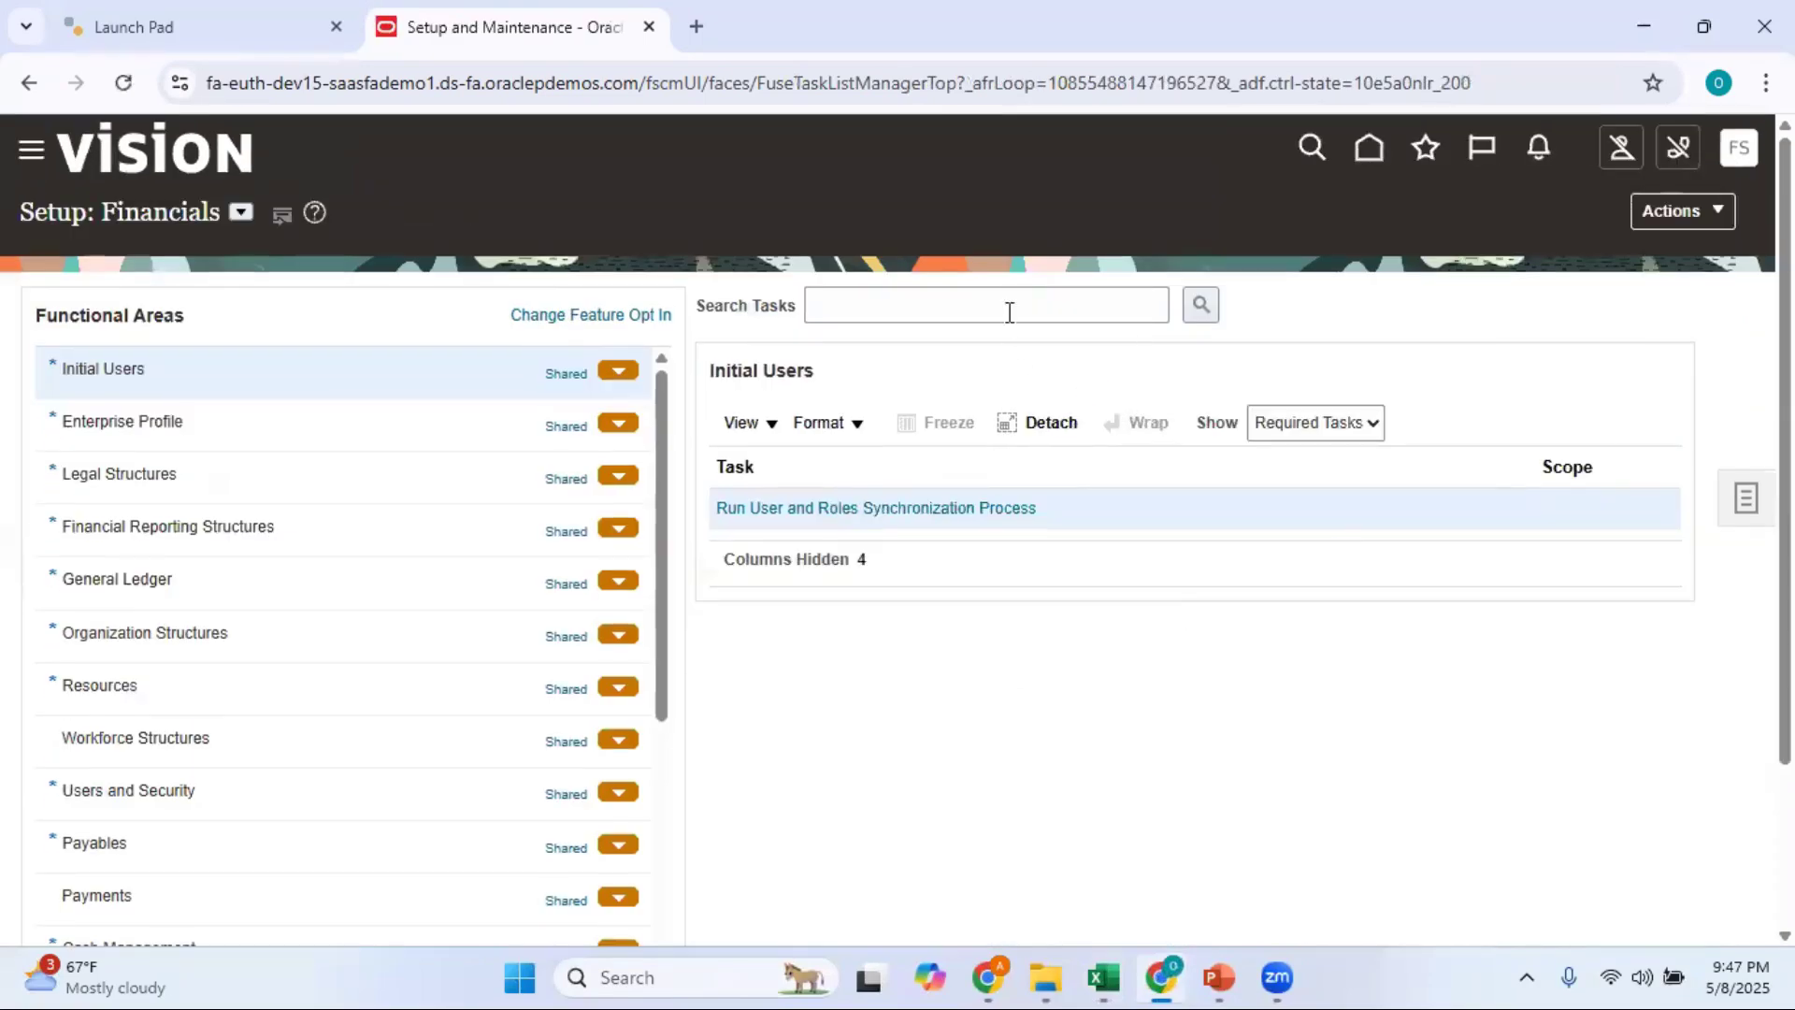
Search the setup tasks for "Manage Primary Ledger" and open the Manage Primary Ledgers task.
click(1009, 311)
text(Manage )
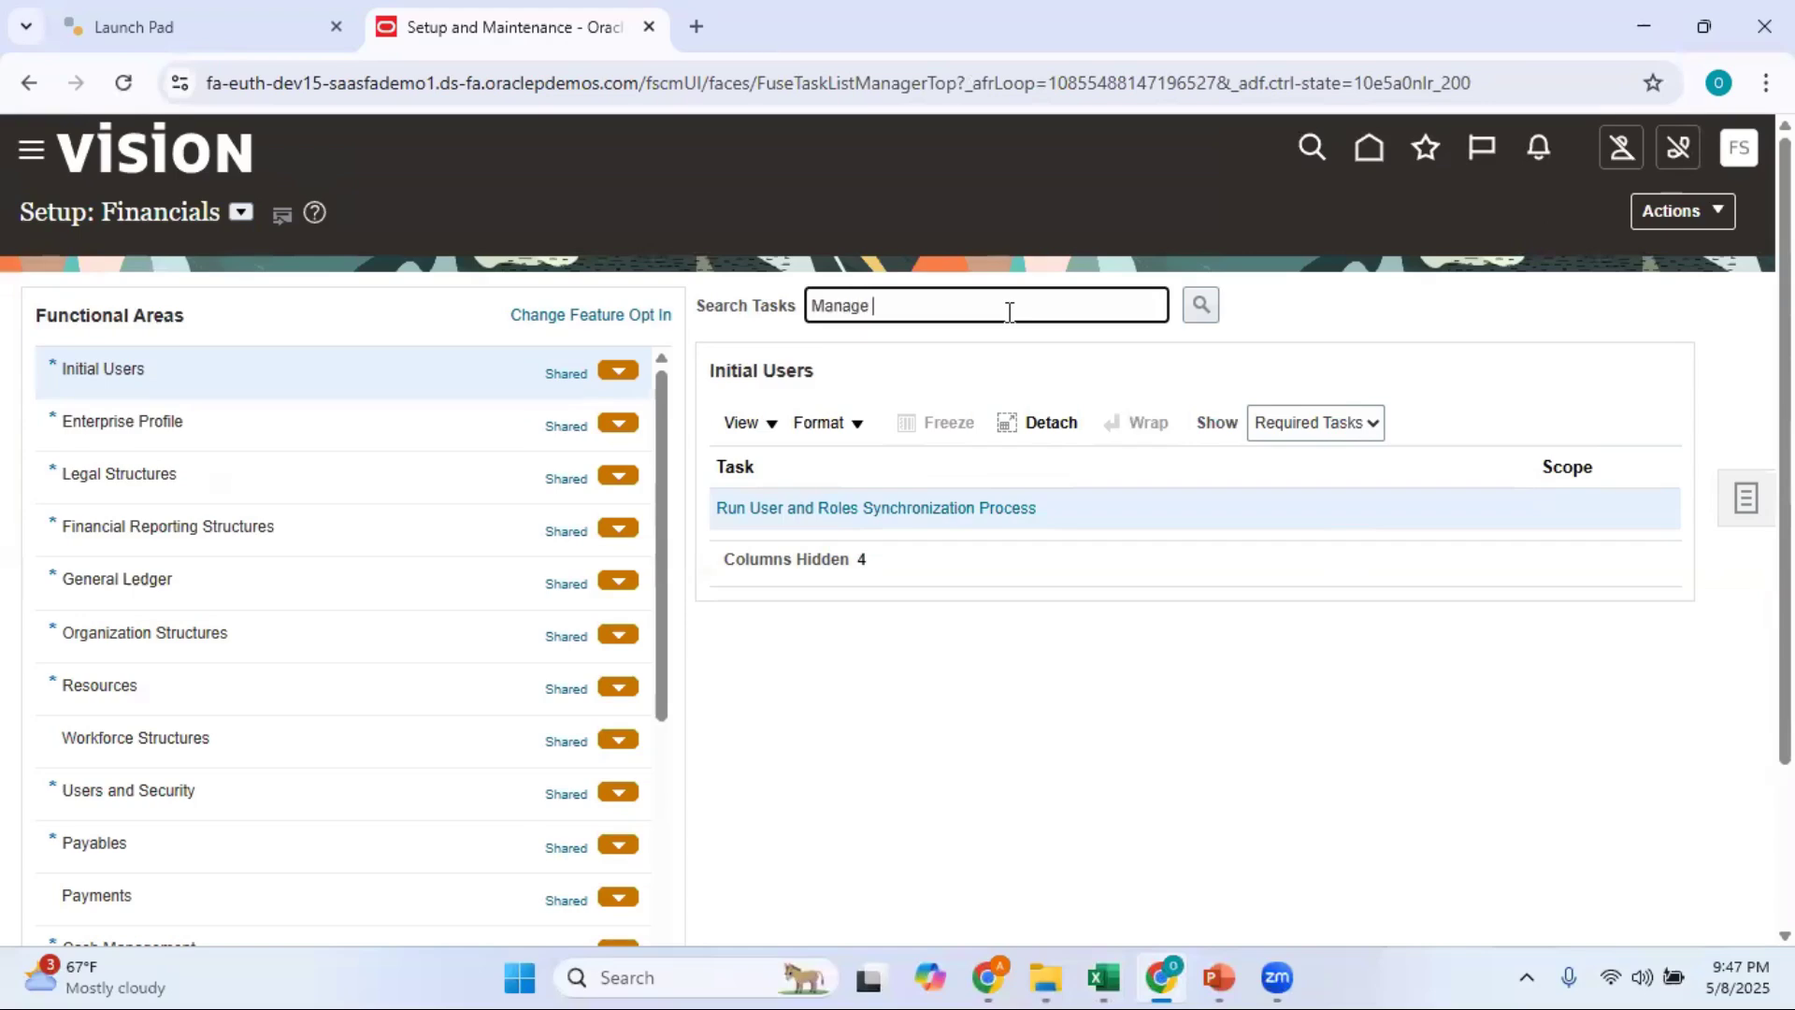
text(Primary Ledger)
click(1200, 305)
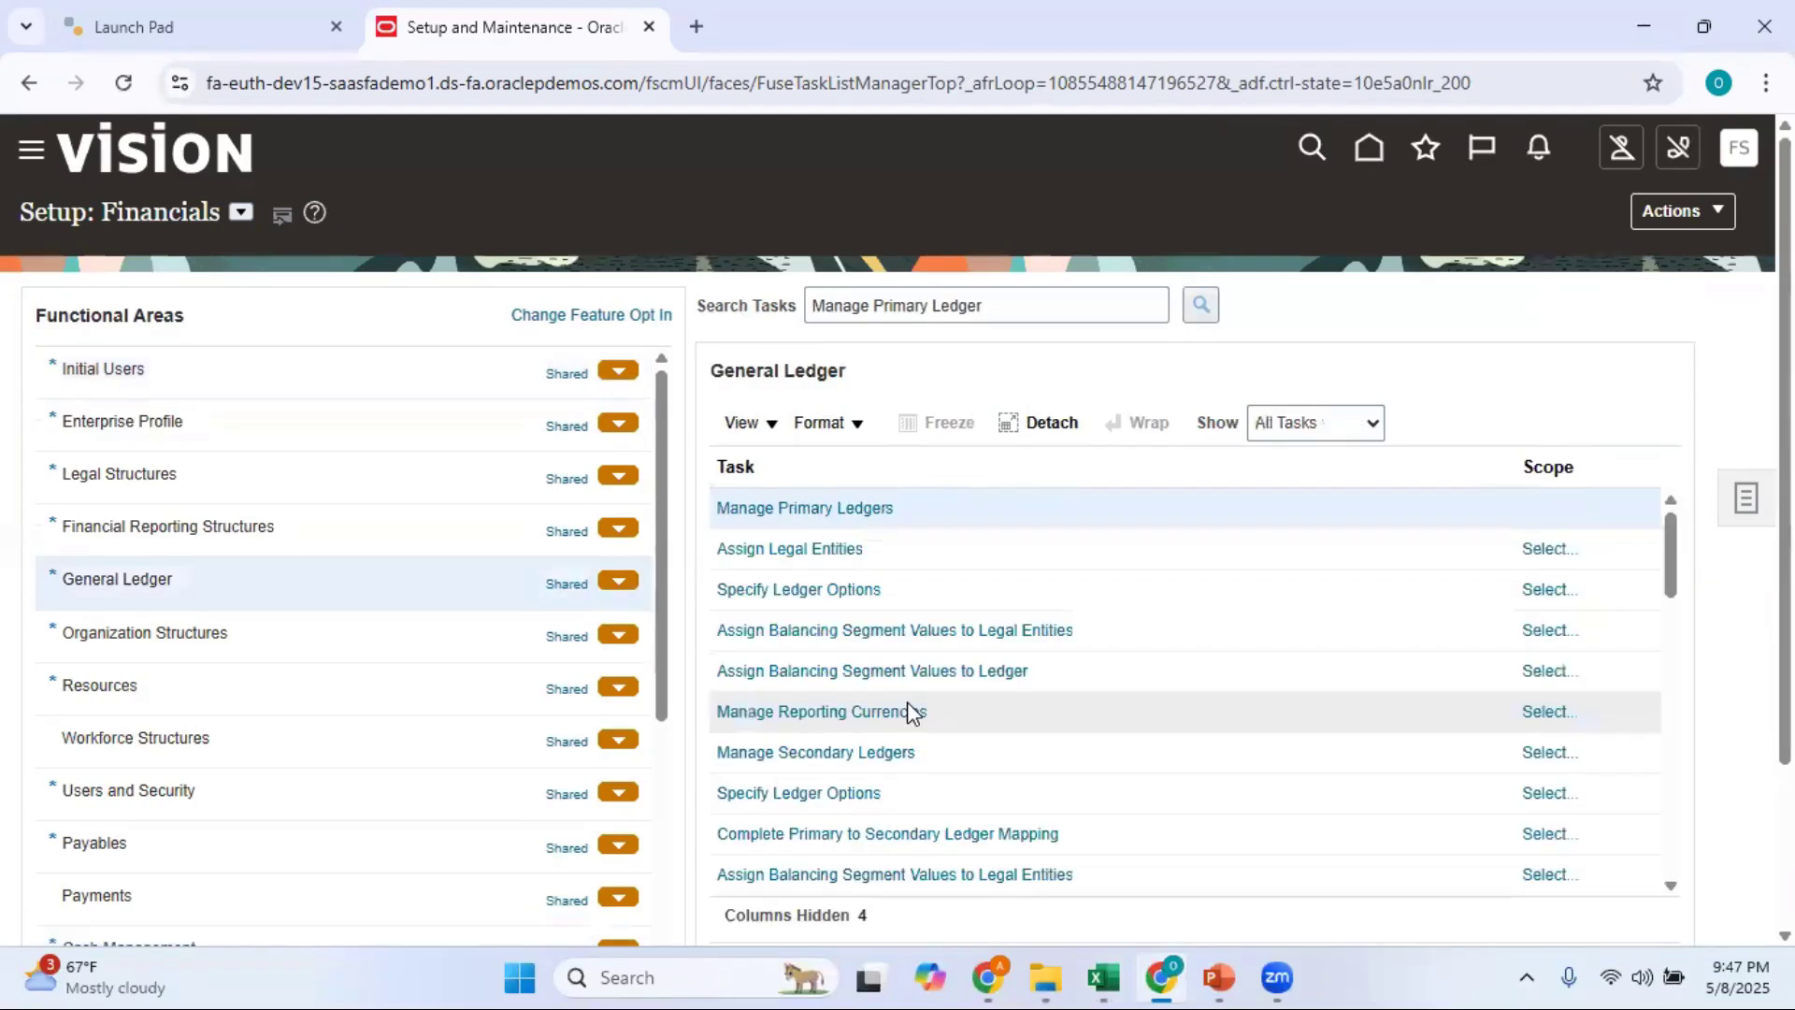
click(819, 509)
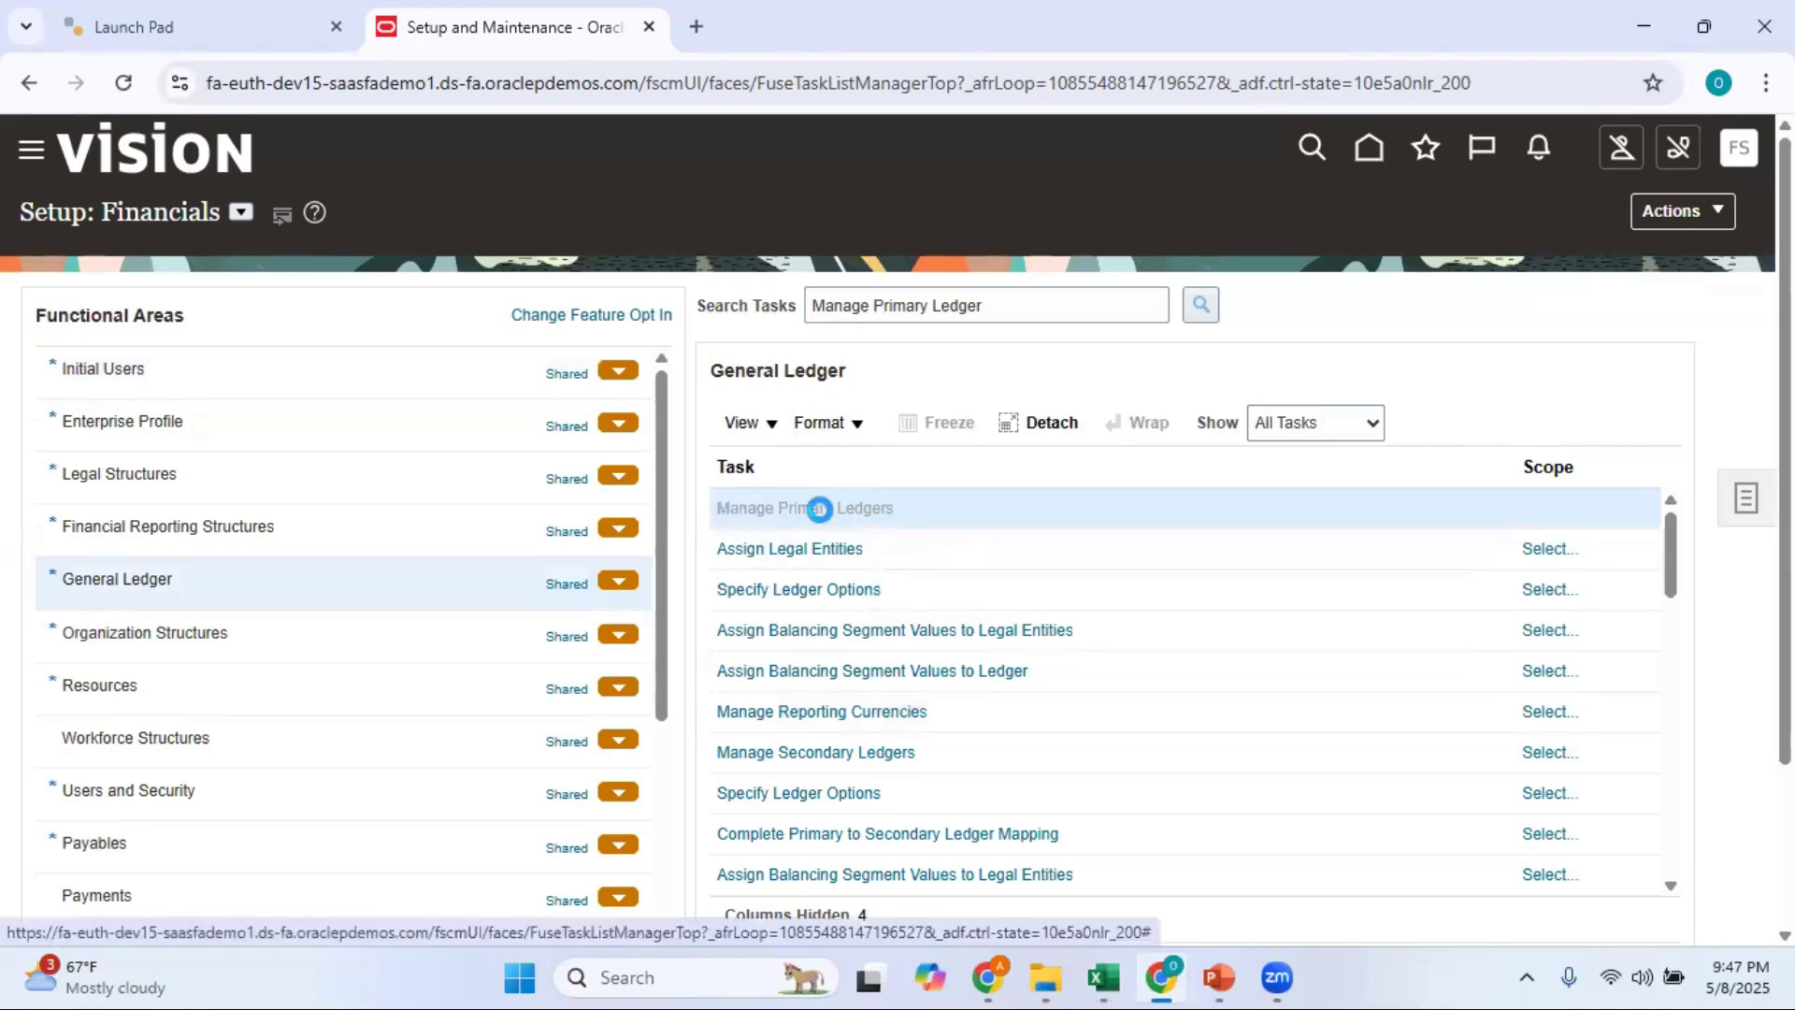
Filter the primary ledgers by "Rel" and select the Reliance US ledger.
click(201, 369)
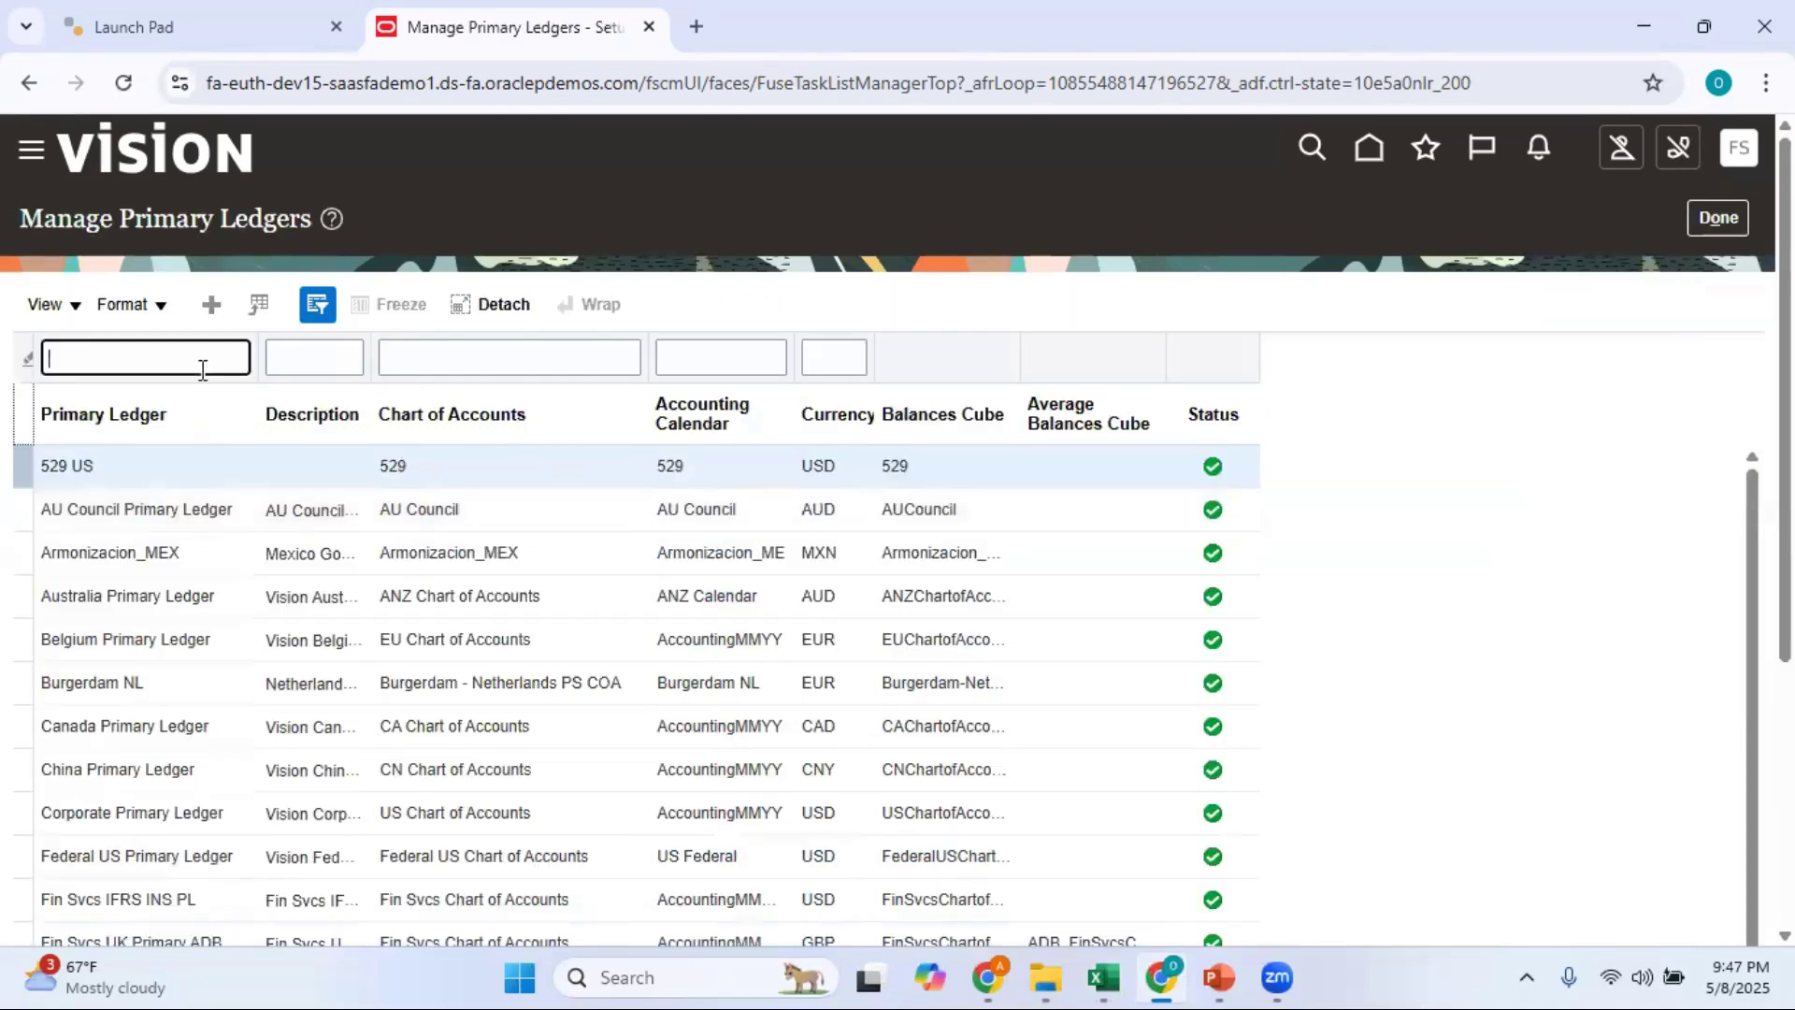
text(Rel)
key(Return)
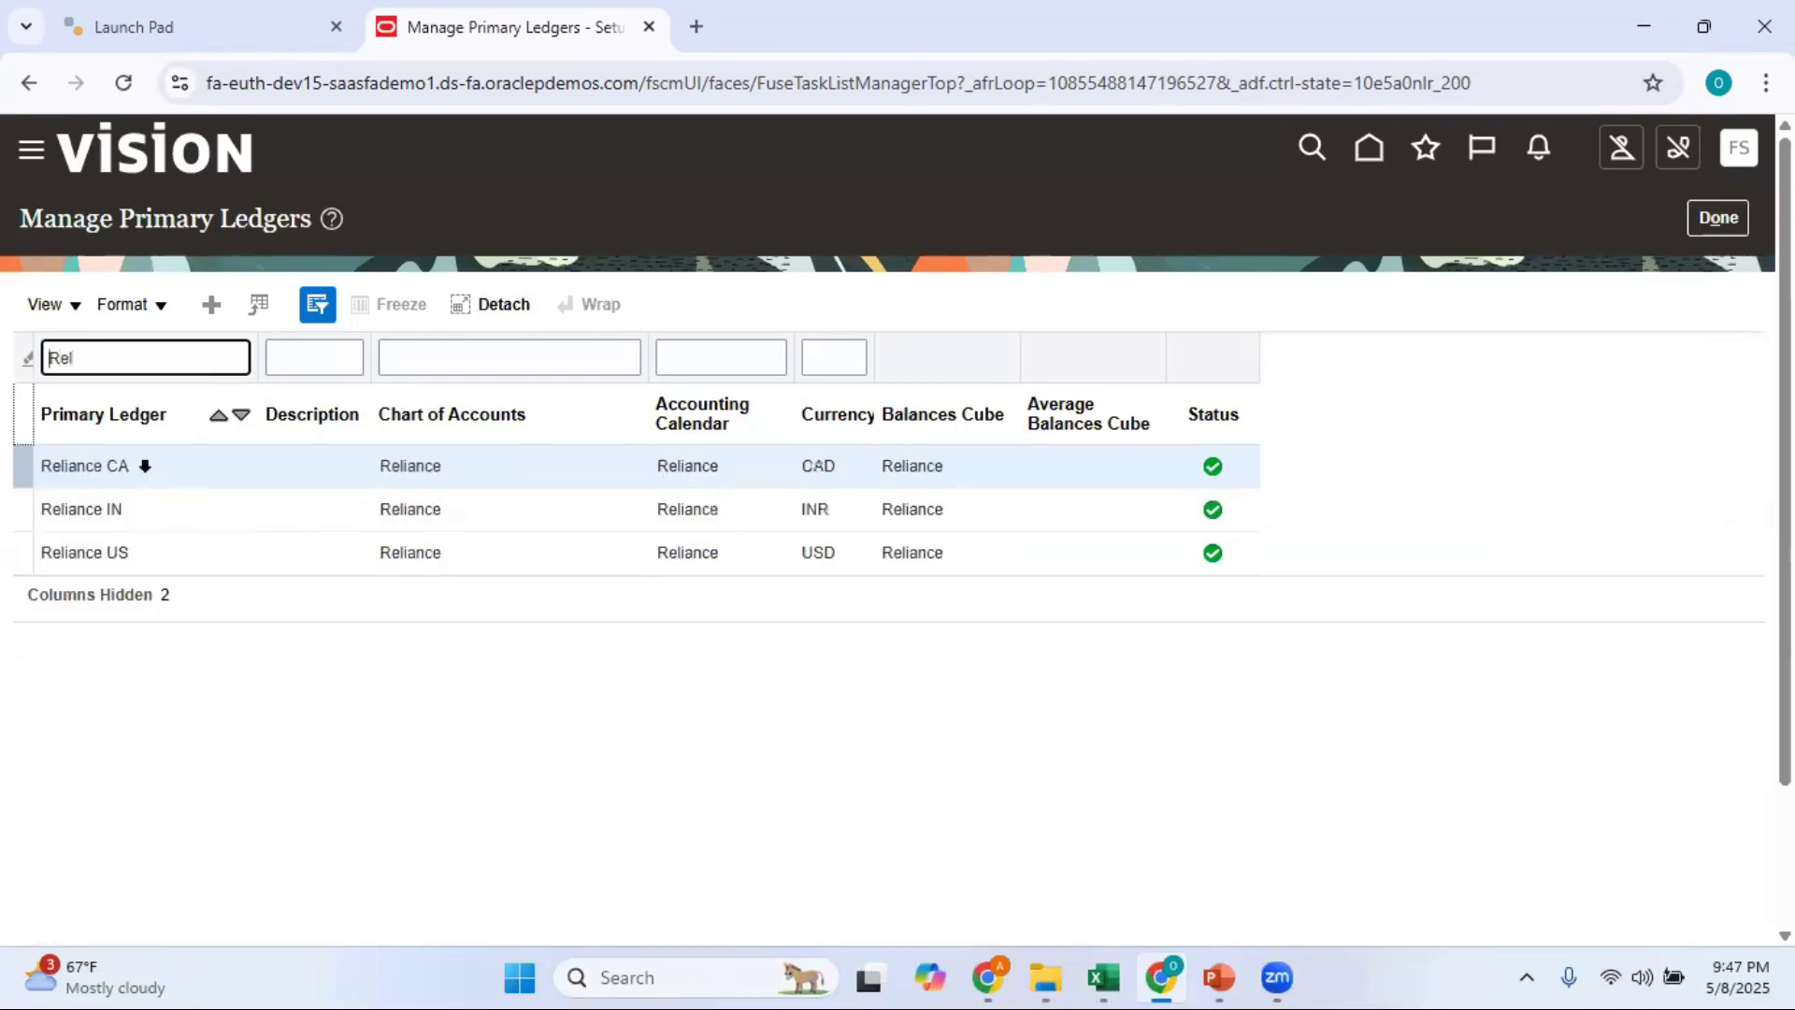
click(185, 561)
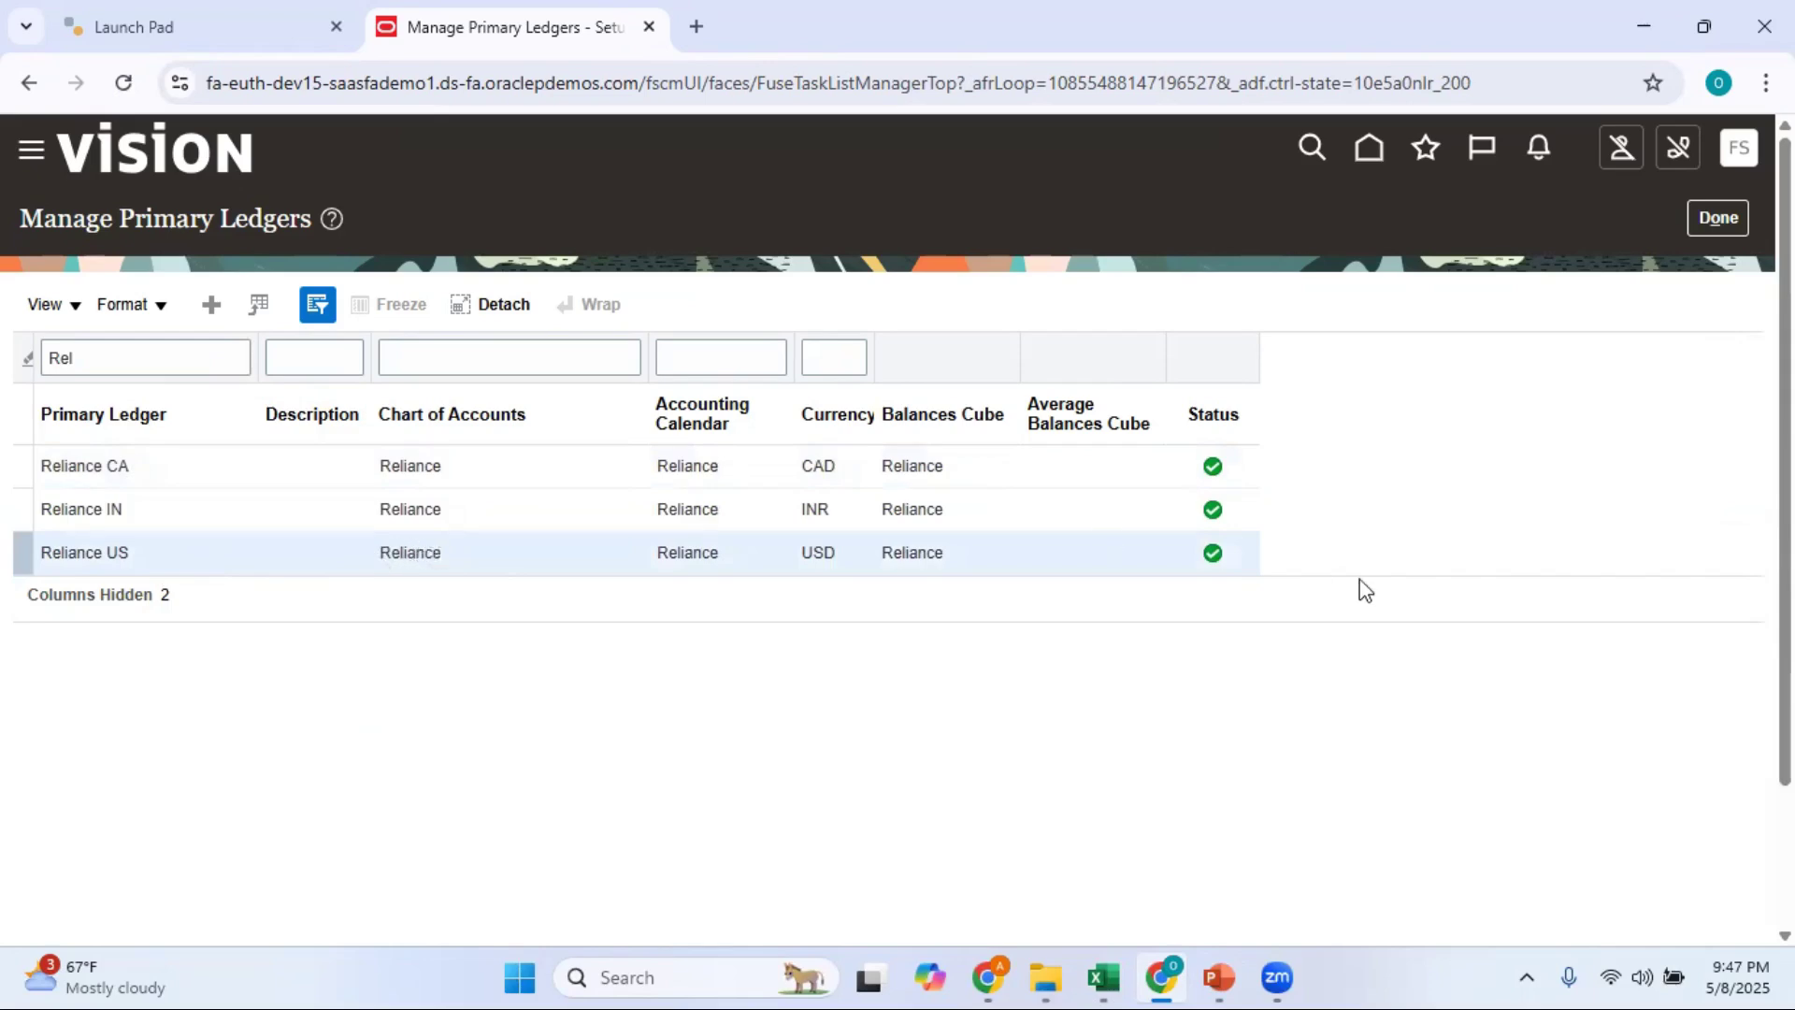
Leave the primary ledgers and run a Setup and Maintenance search for "Manage%Chart%Acc%".
click(1719, 221)
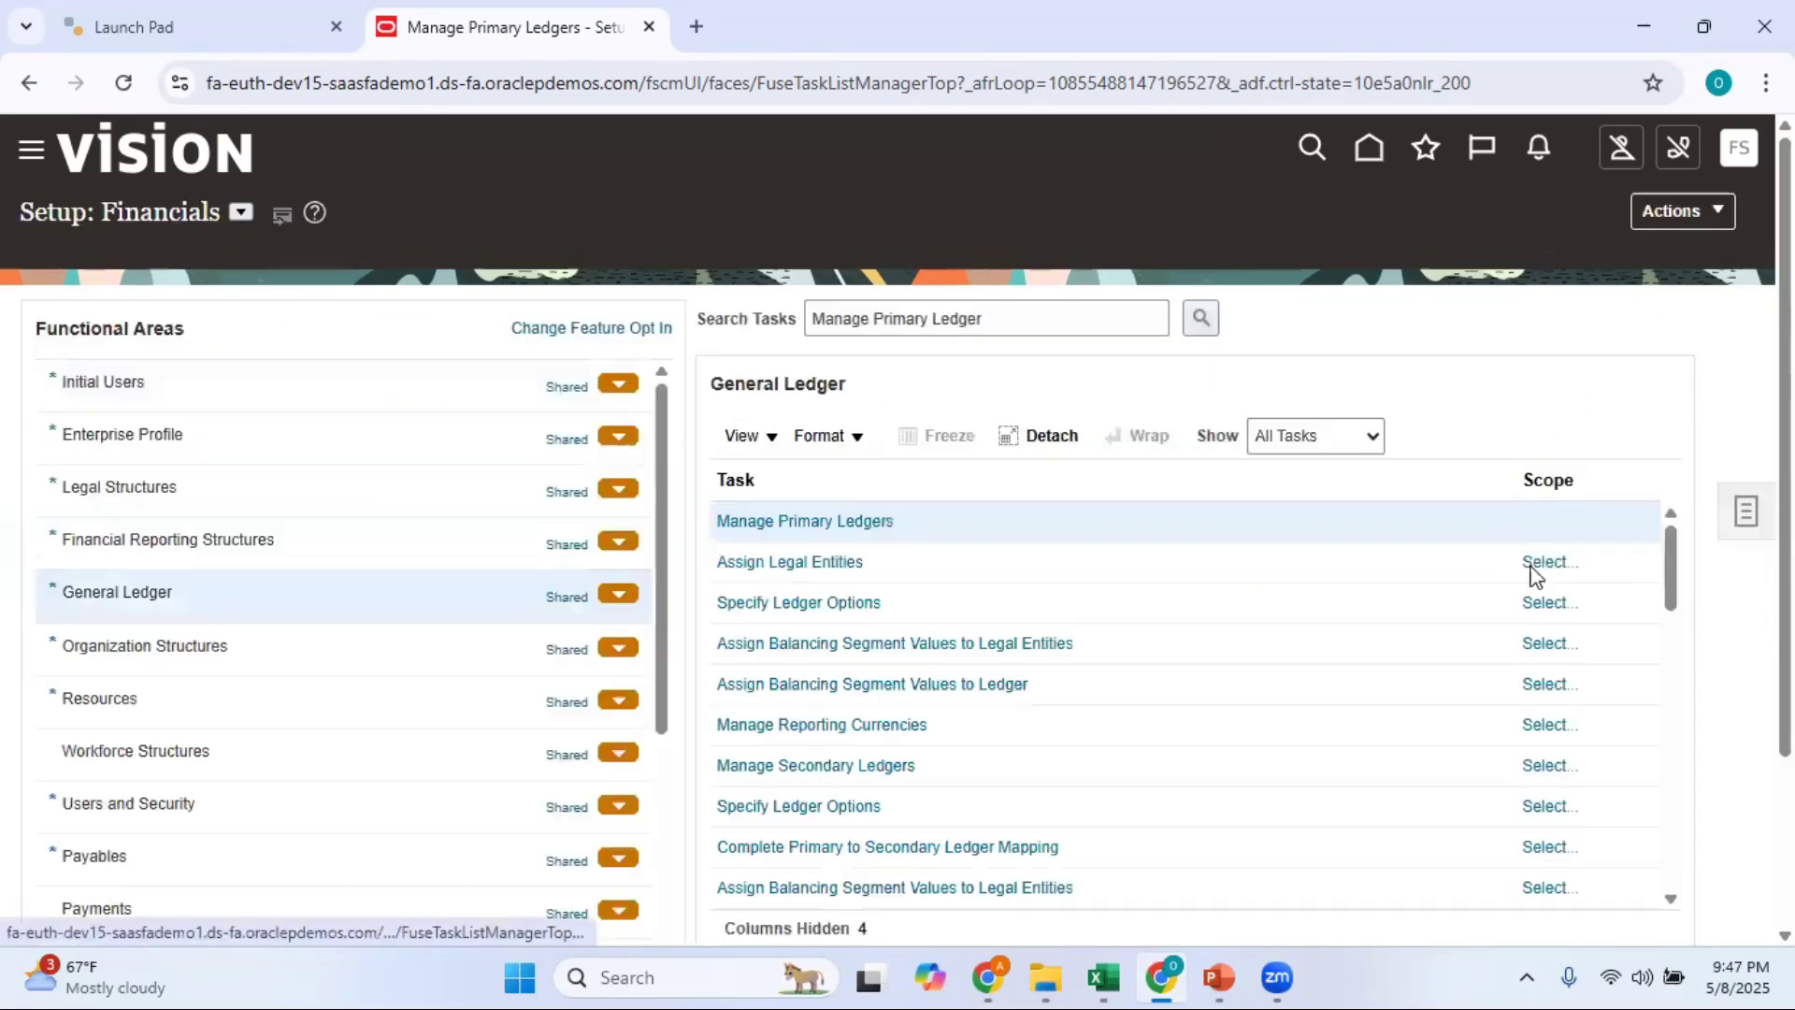
click(1747, 517)
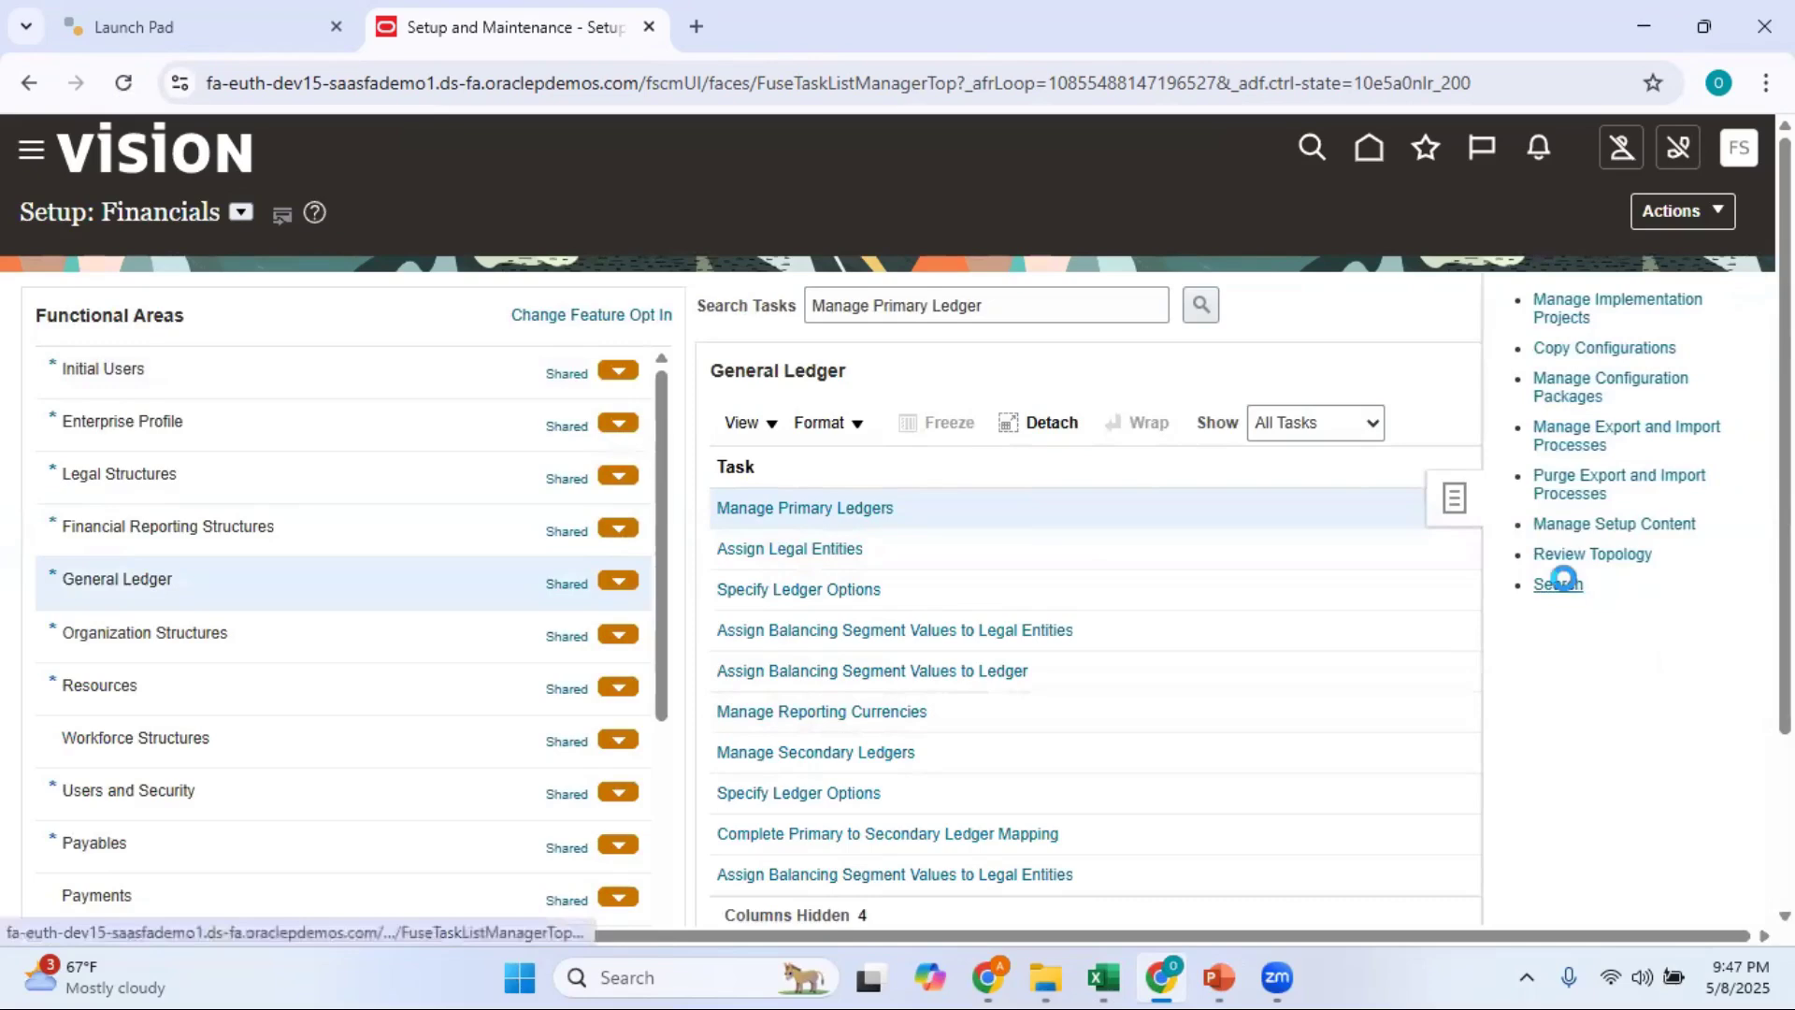
click(1557, 585)
click(517, 307)
text(M)
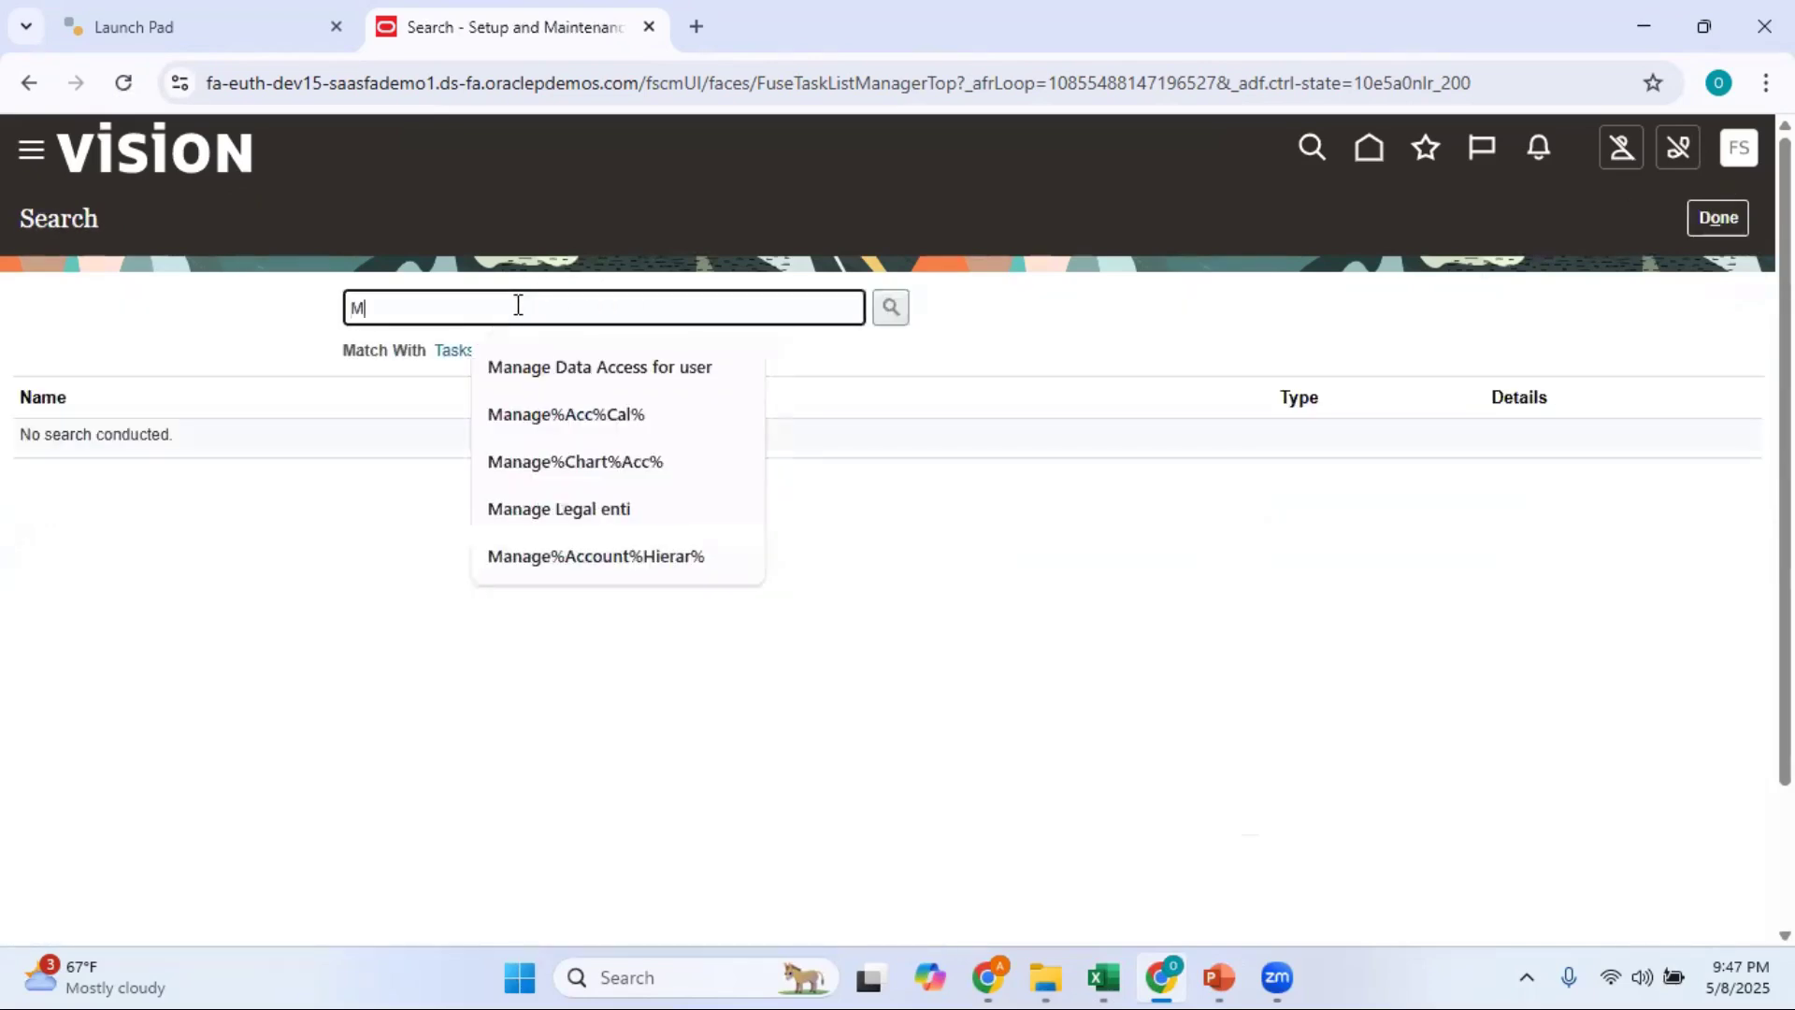
text(anage%Char%)
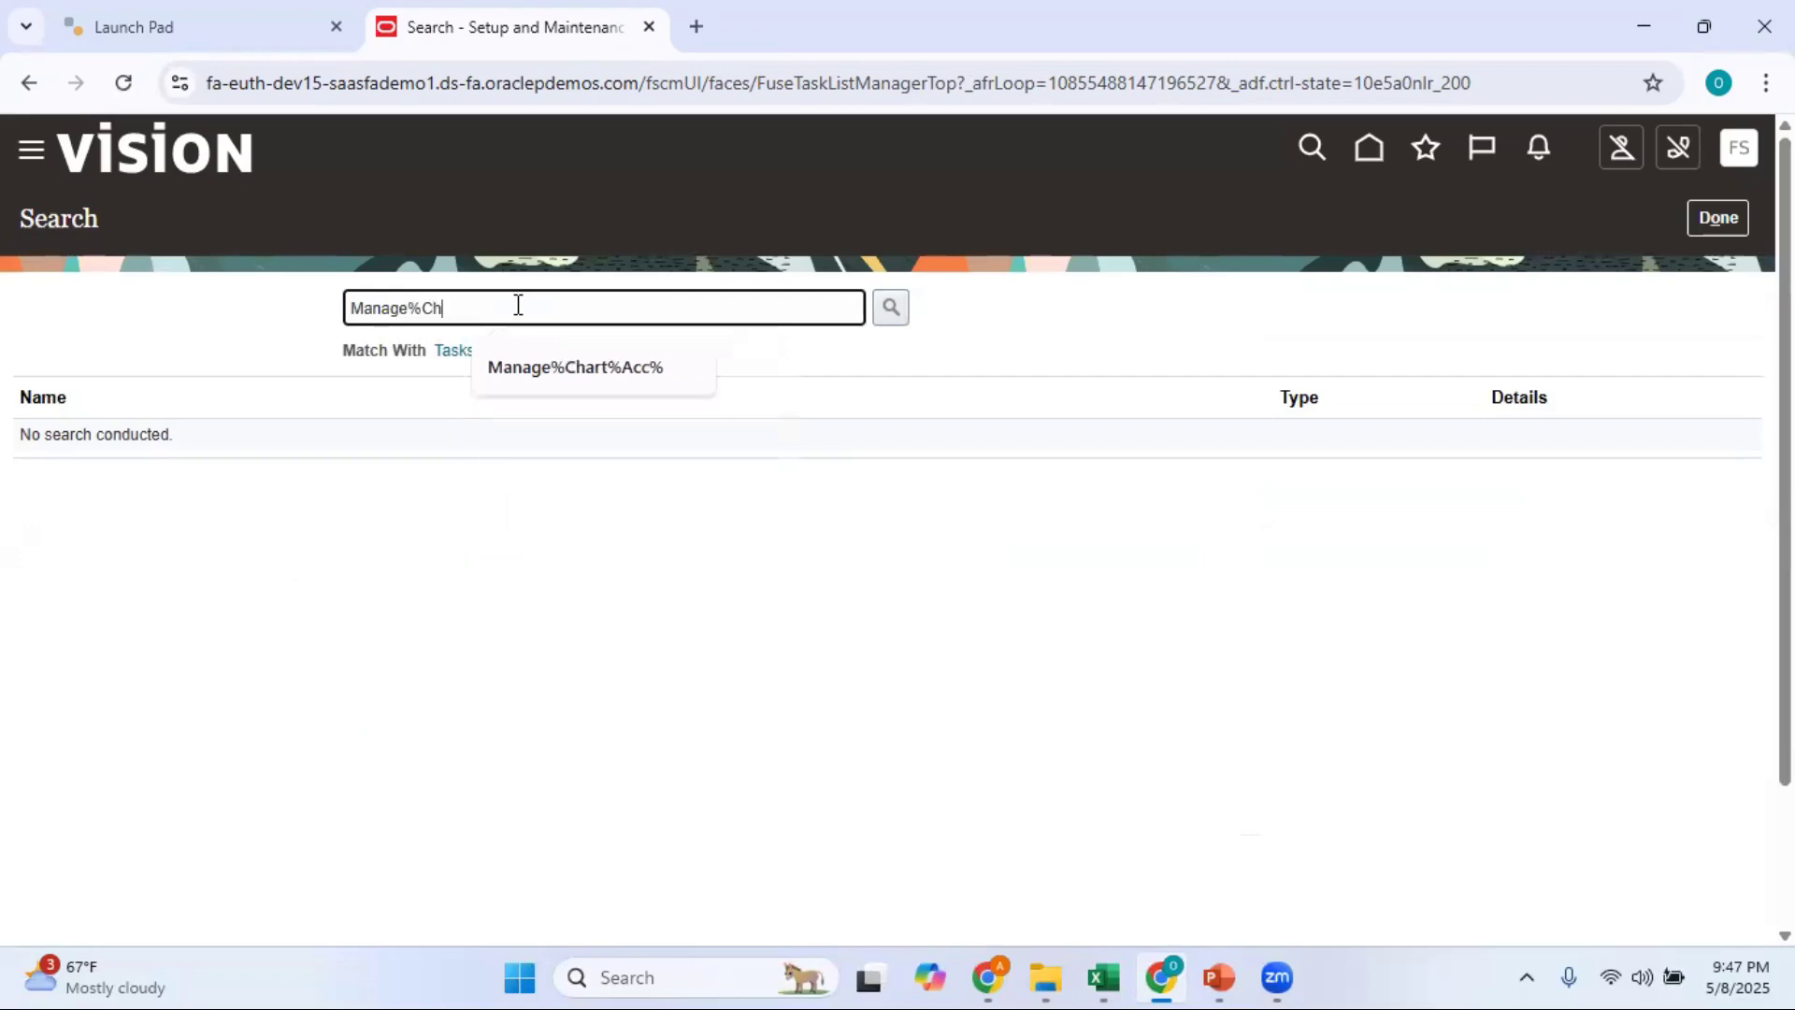
click(581, 368)
click(903, 319)
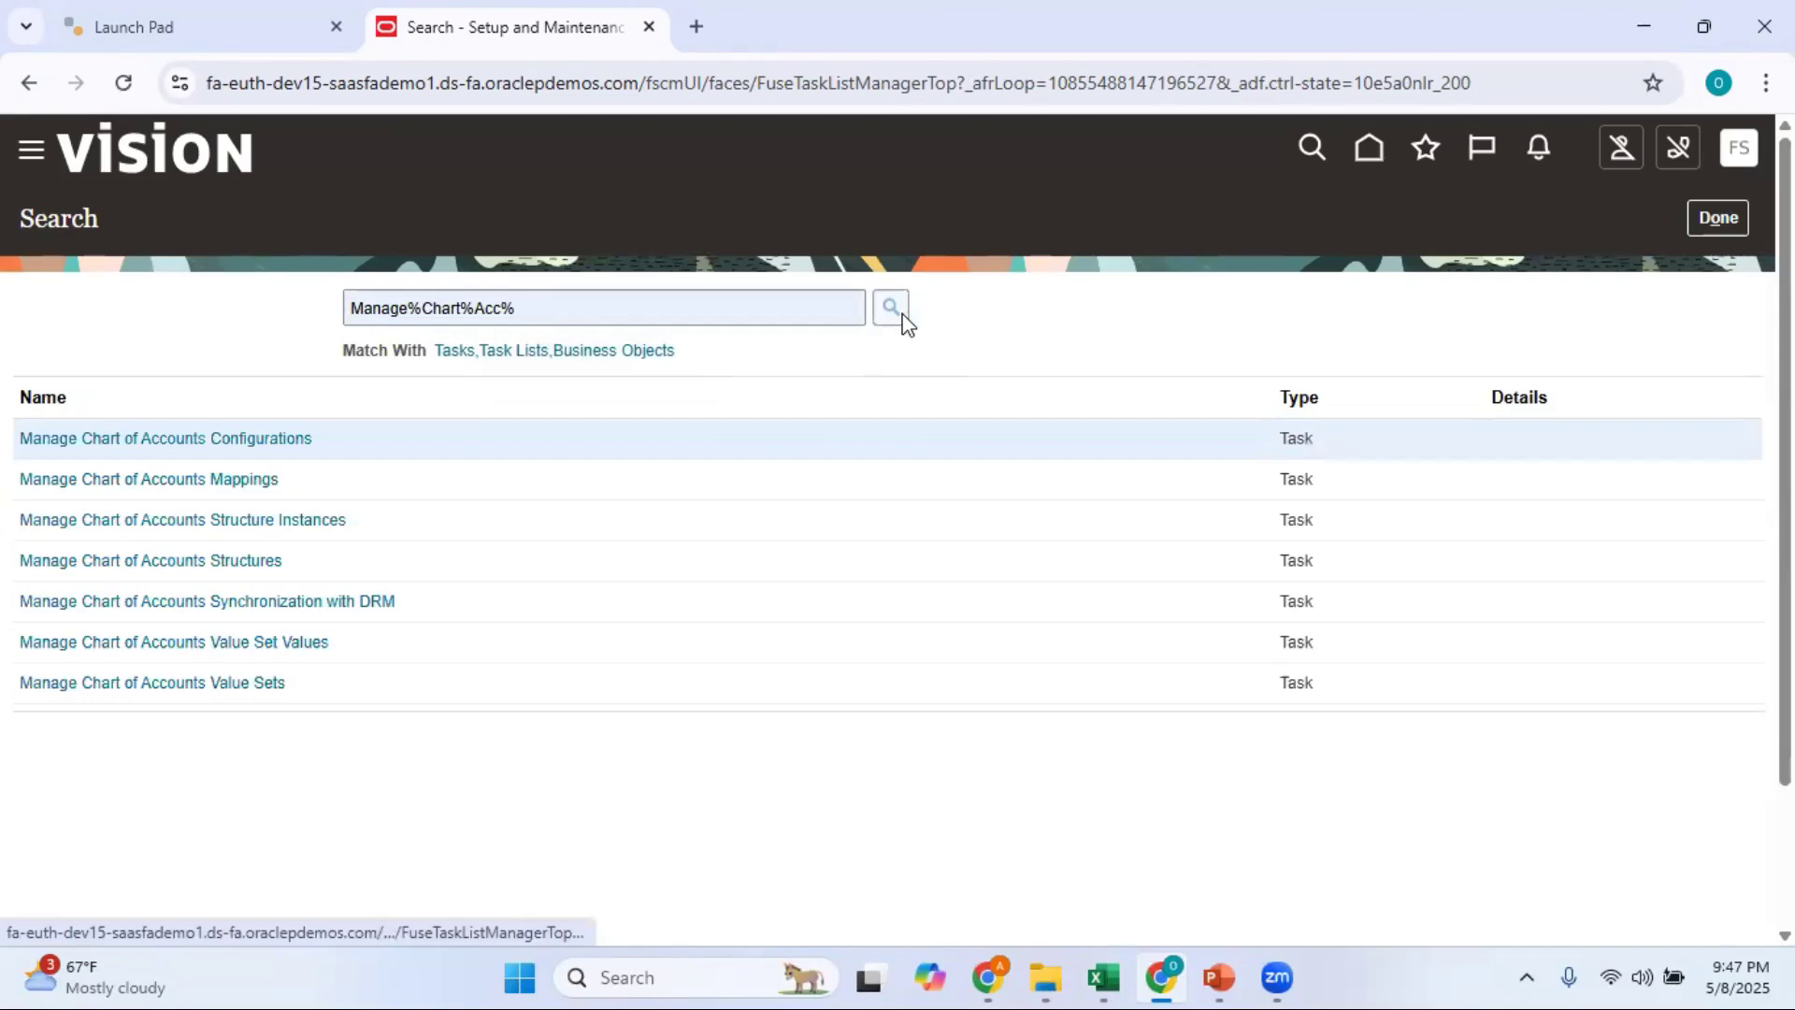
Open Manage Chart of Accounts Structures and search for key flexfields in the General Ledger module.
click(249, 558)
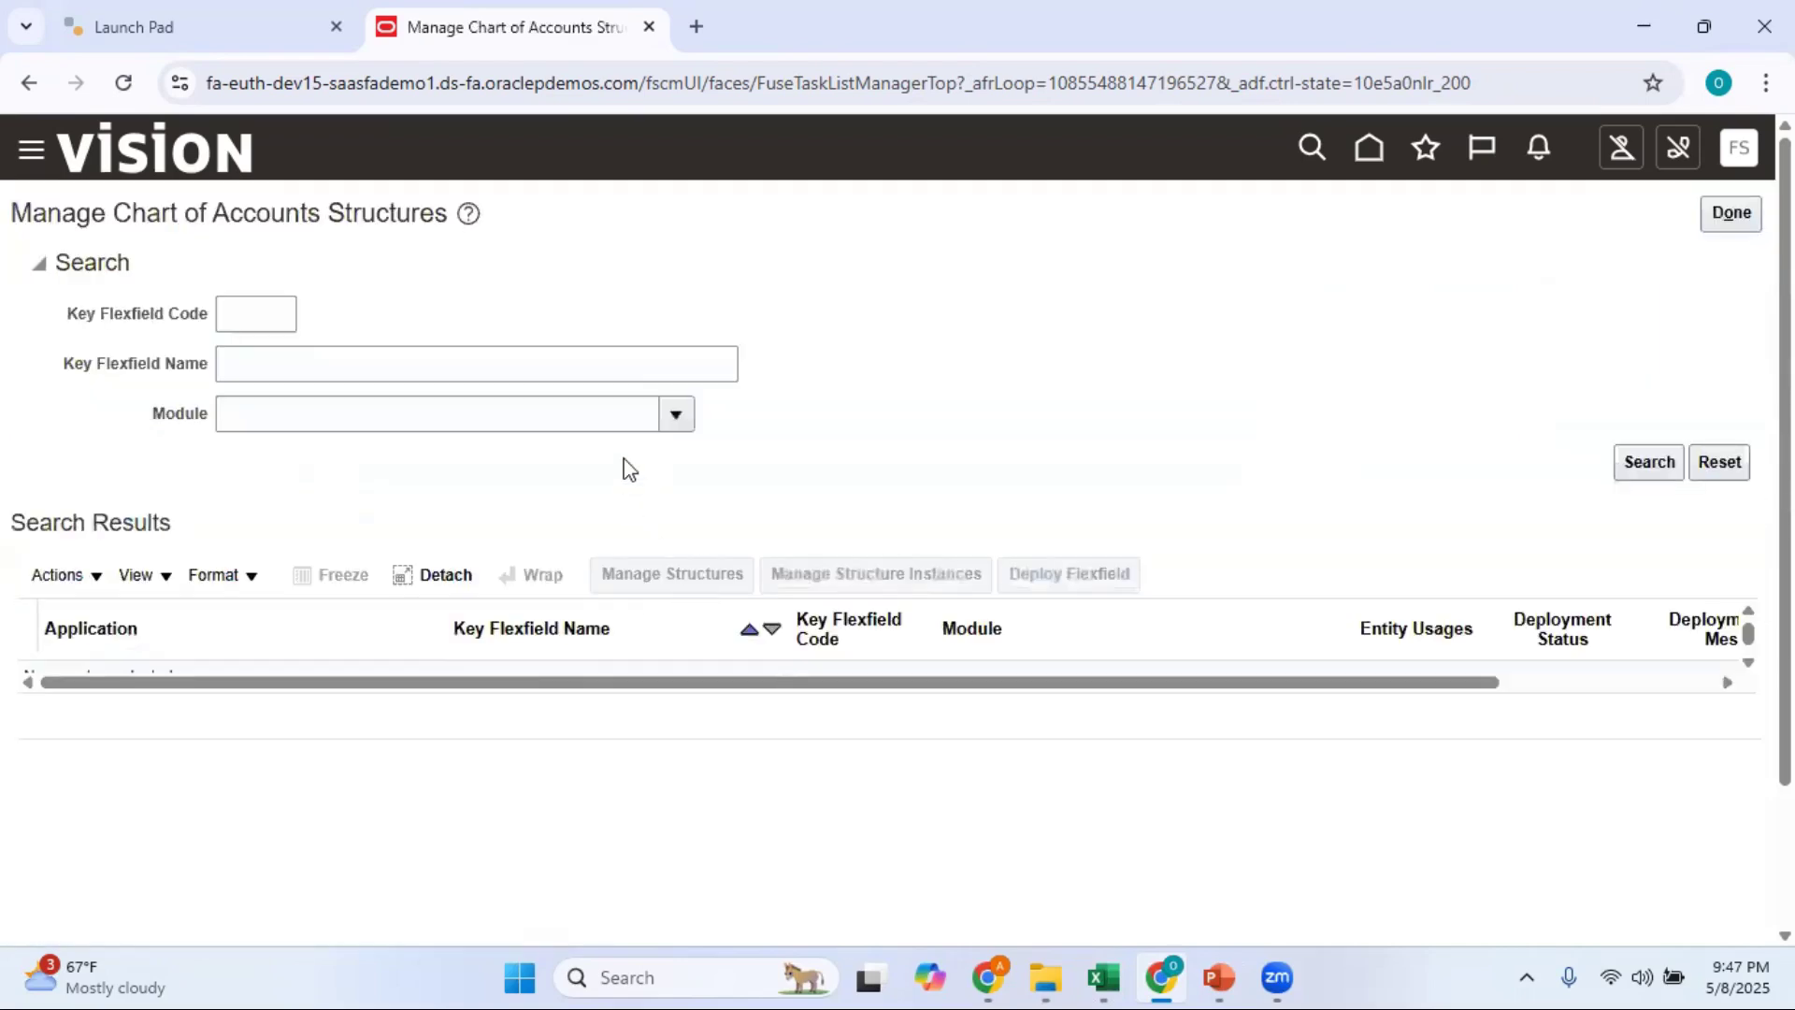
click(675, 416)
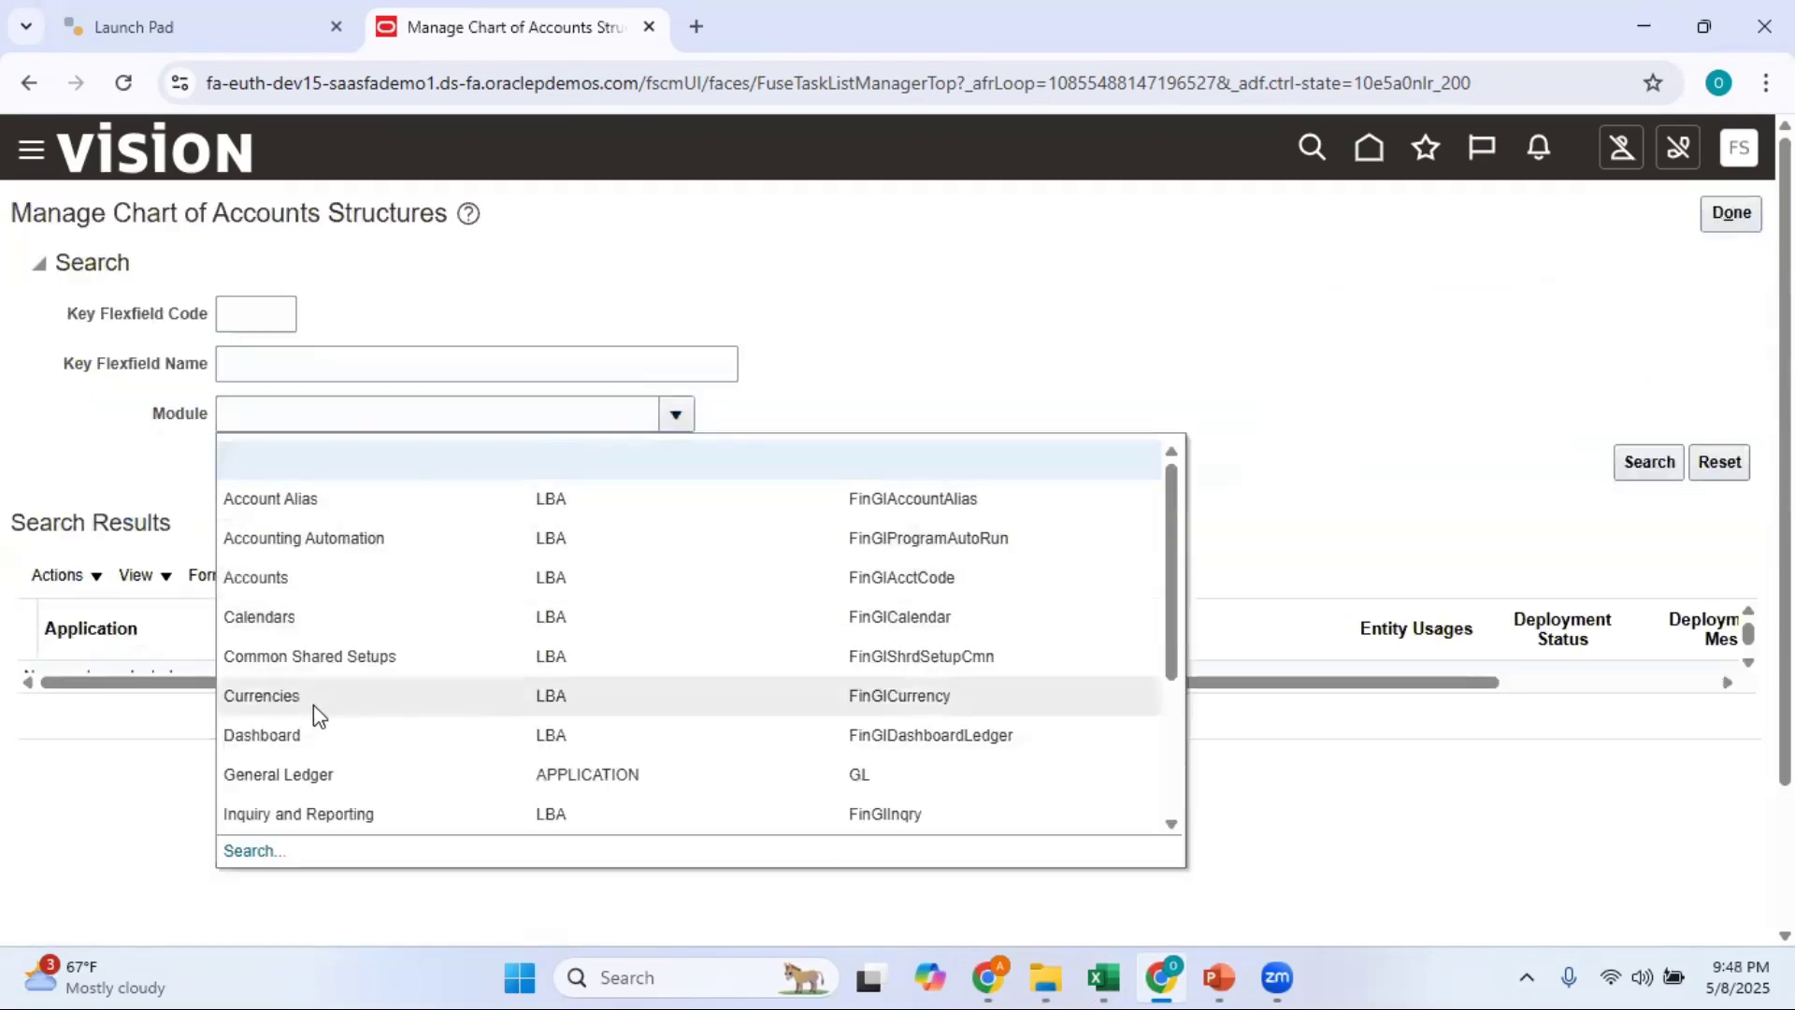
click(330, 773)
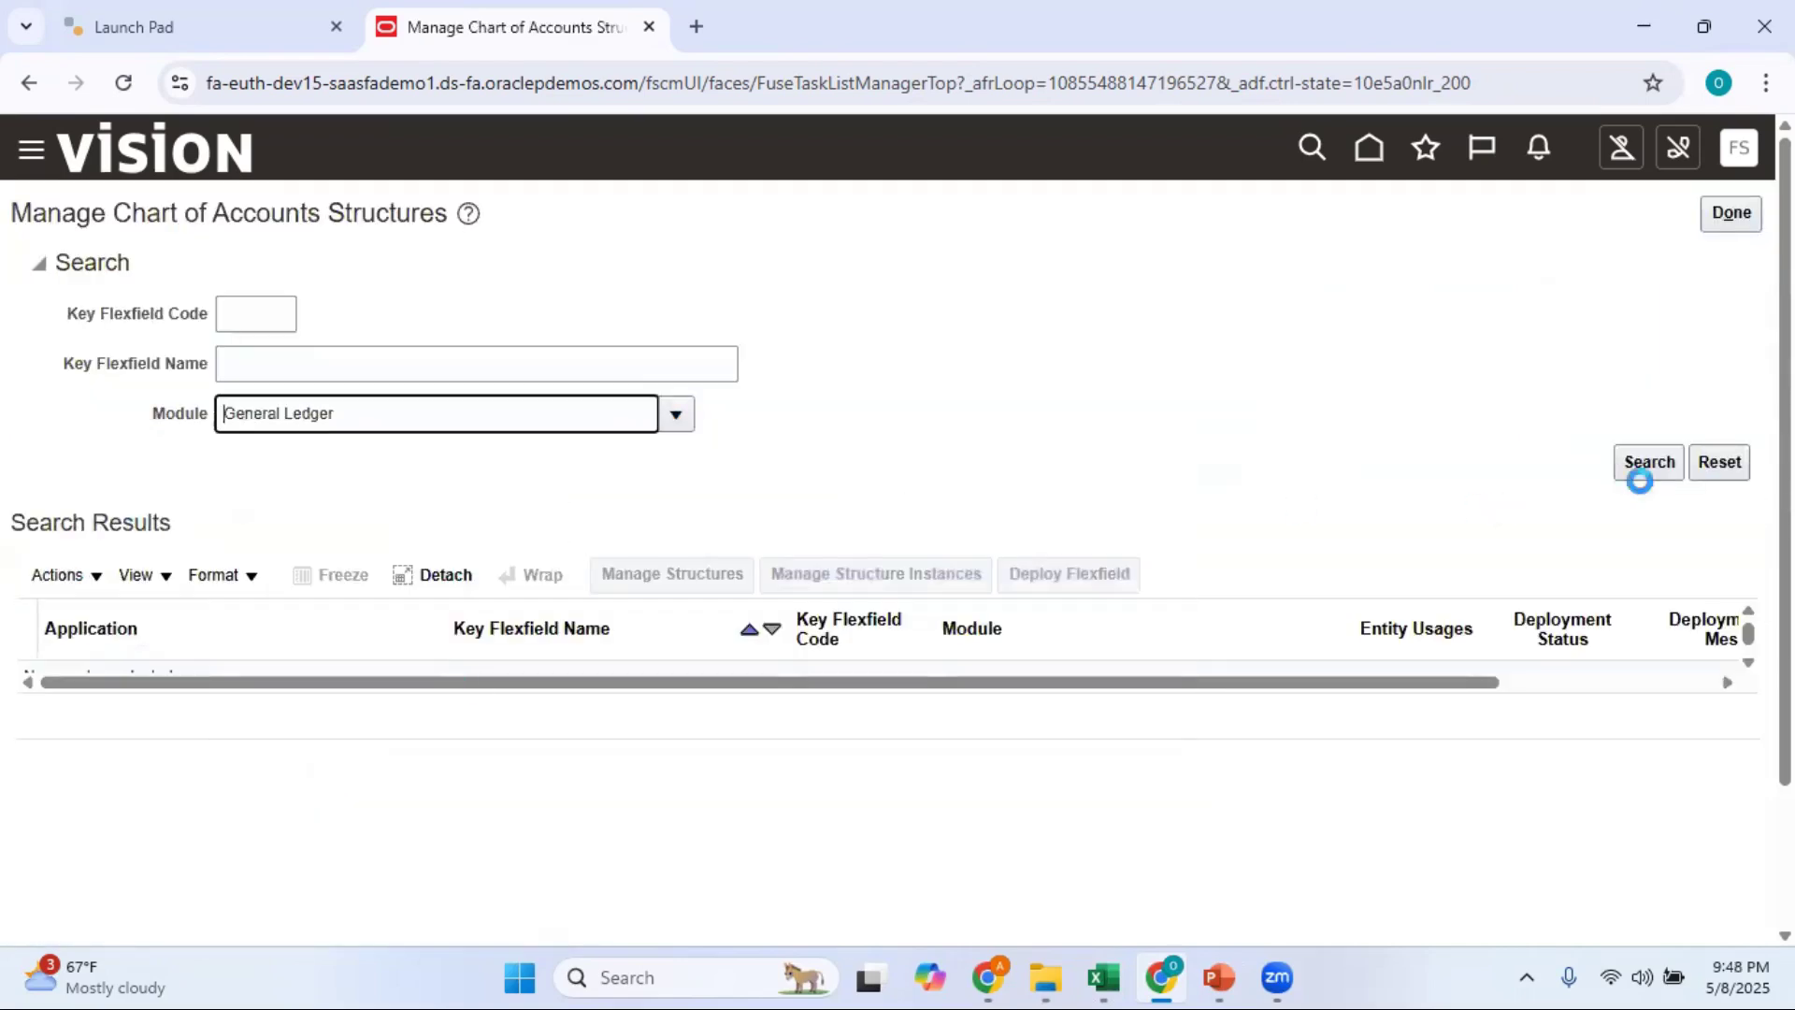
click(1647, 467)
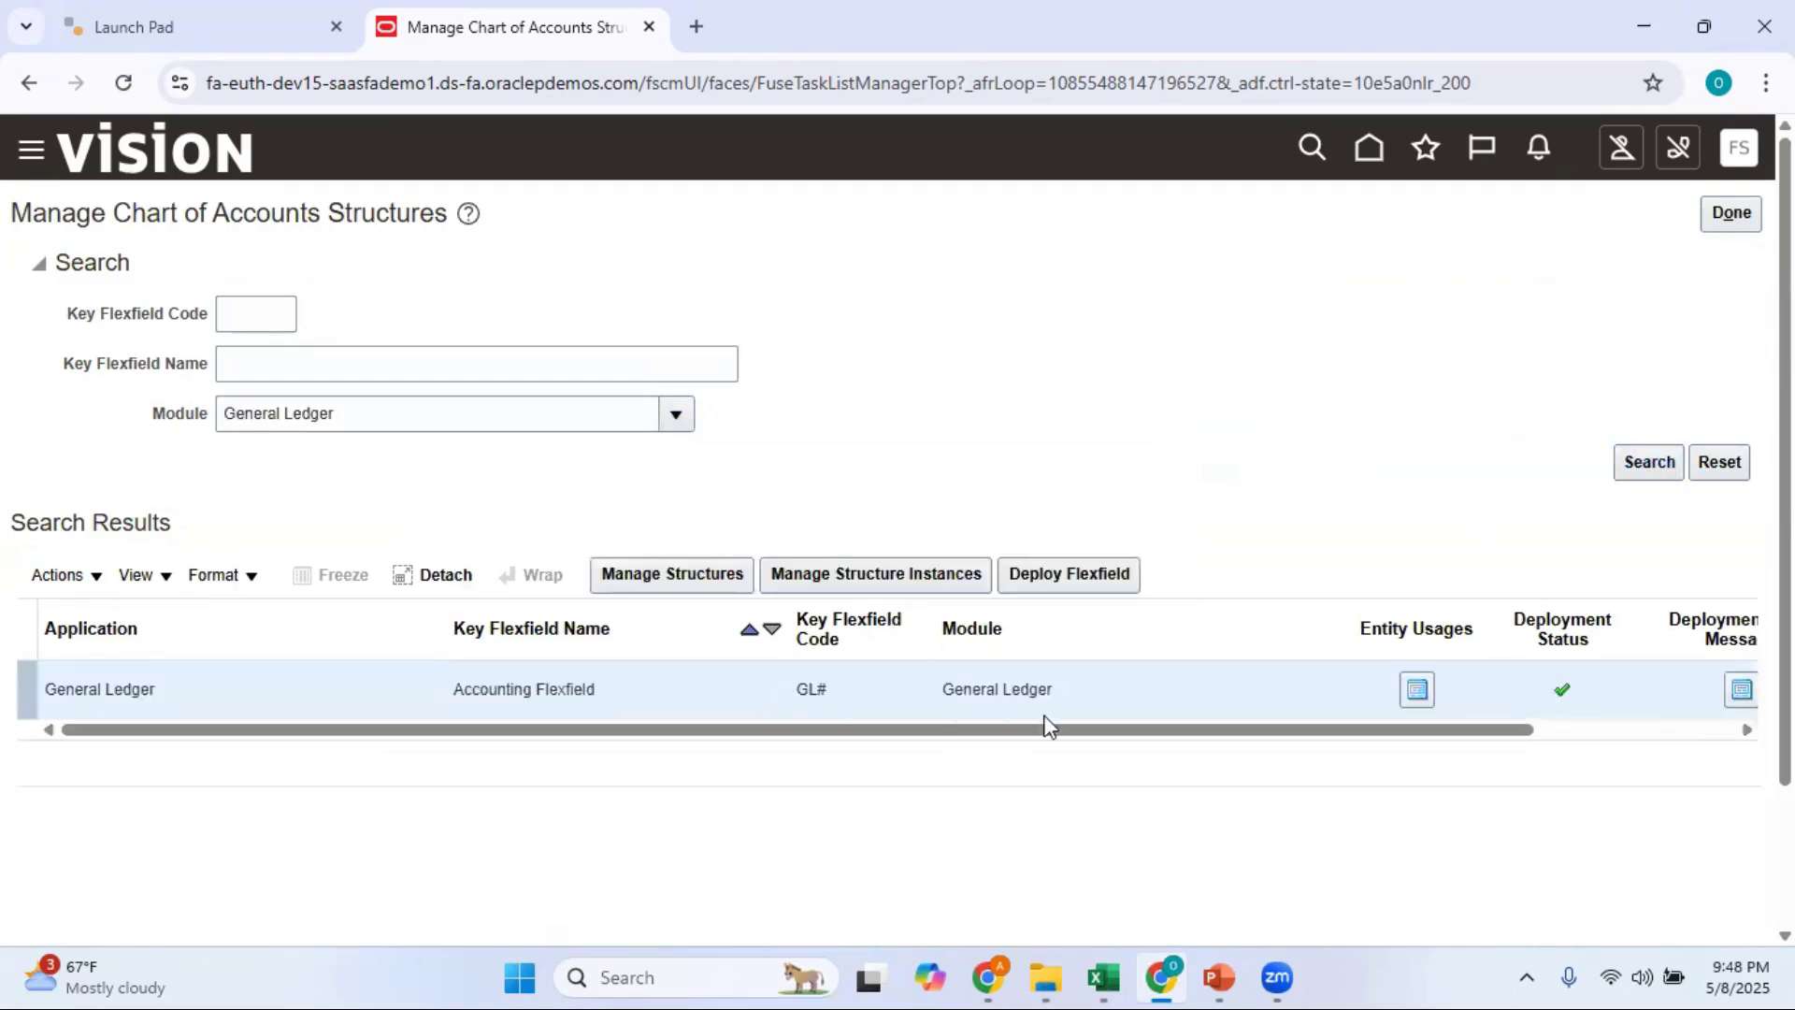
Search the Accounting Flexfield's structure instances for structure name Reliance and open the Reliance instance for editing.
click(948, 592)
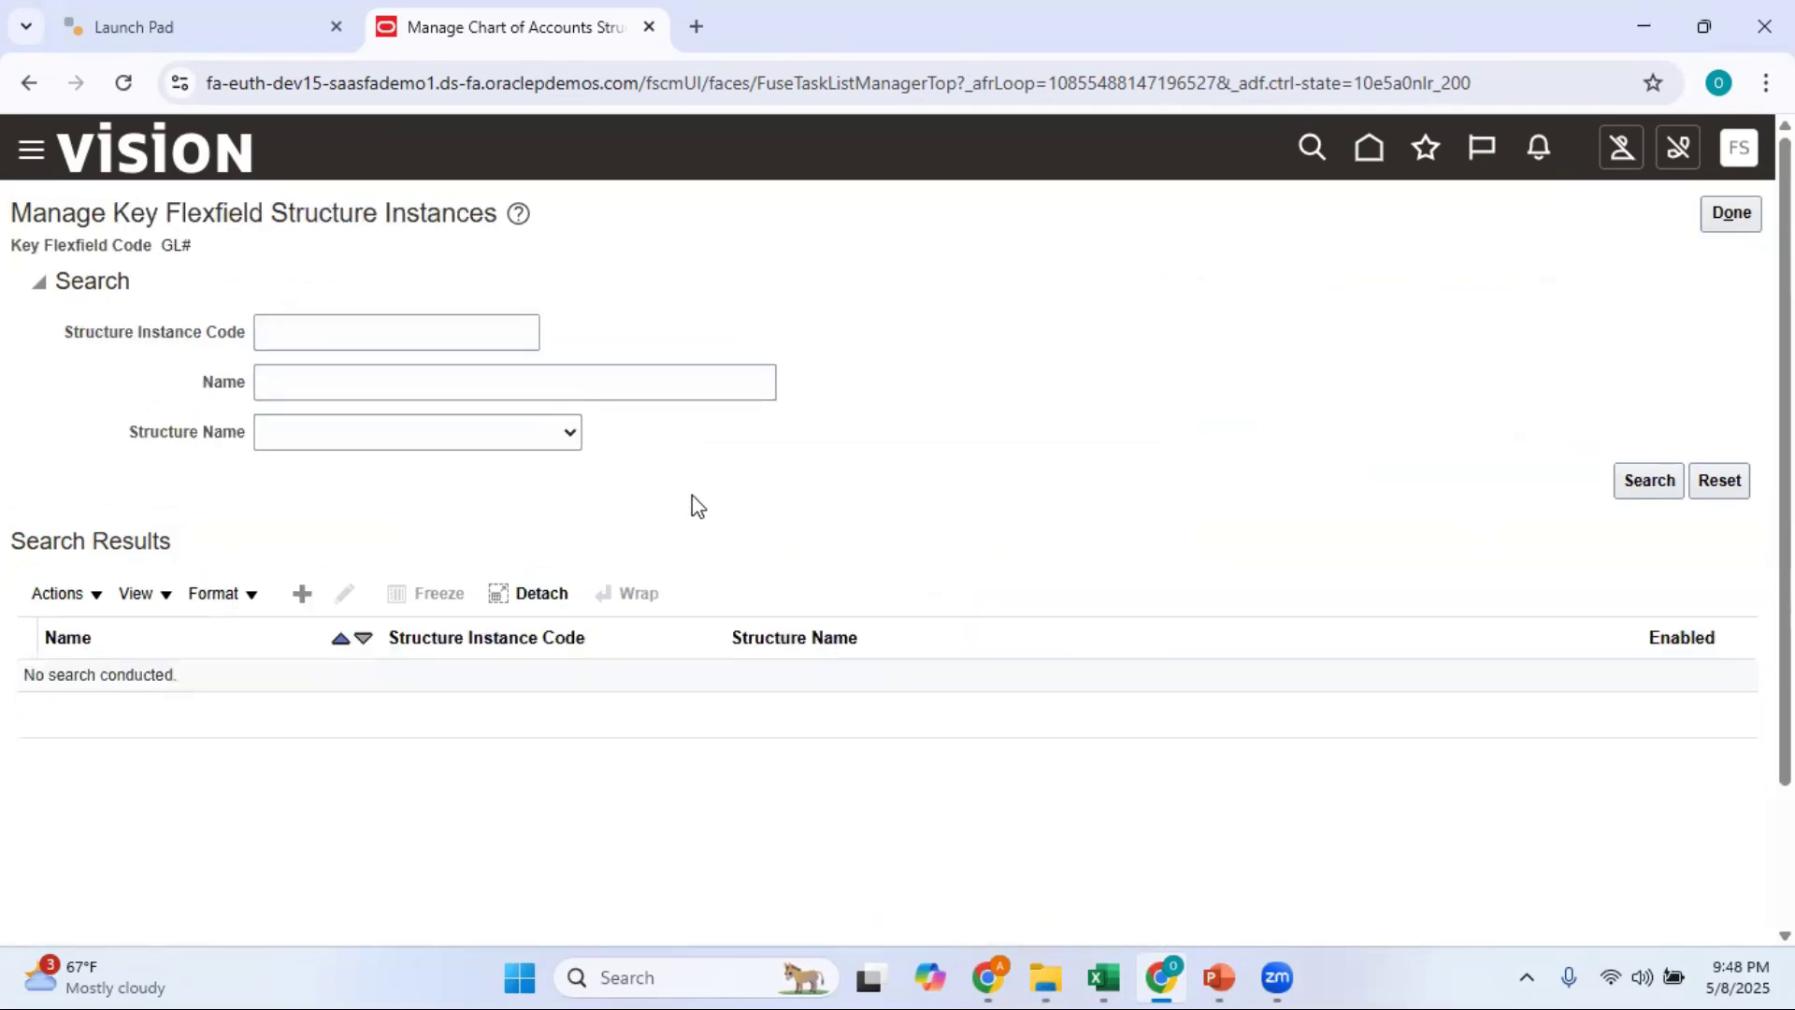
click(574, 433)
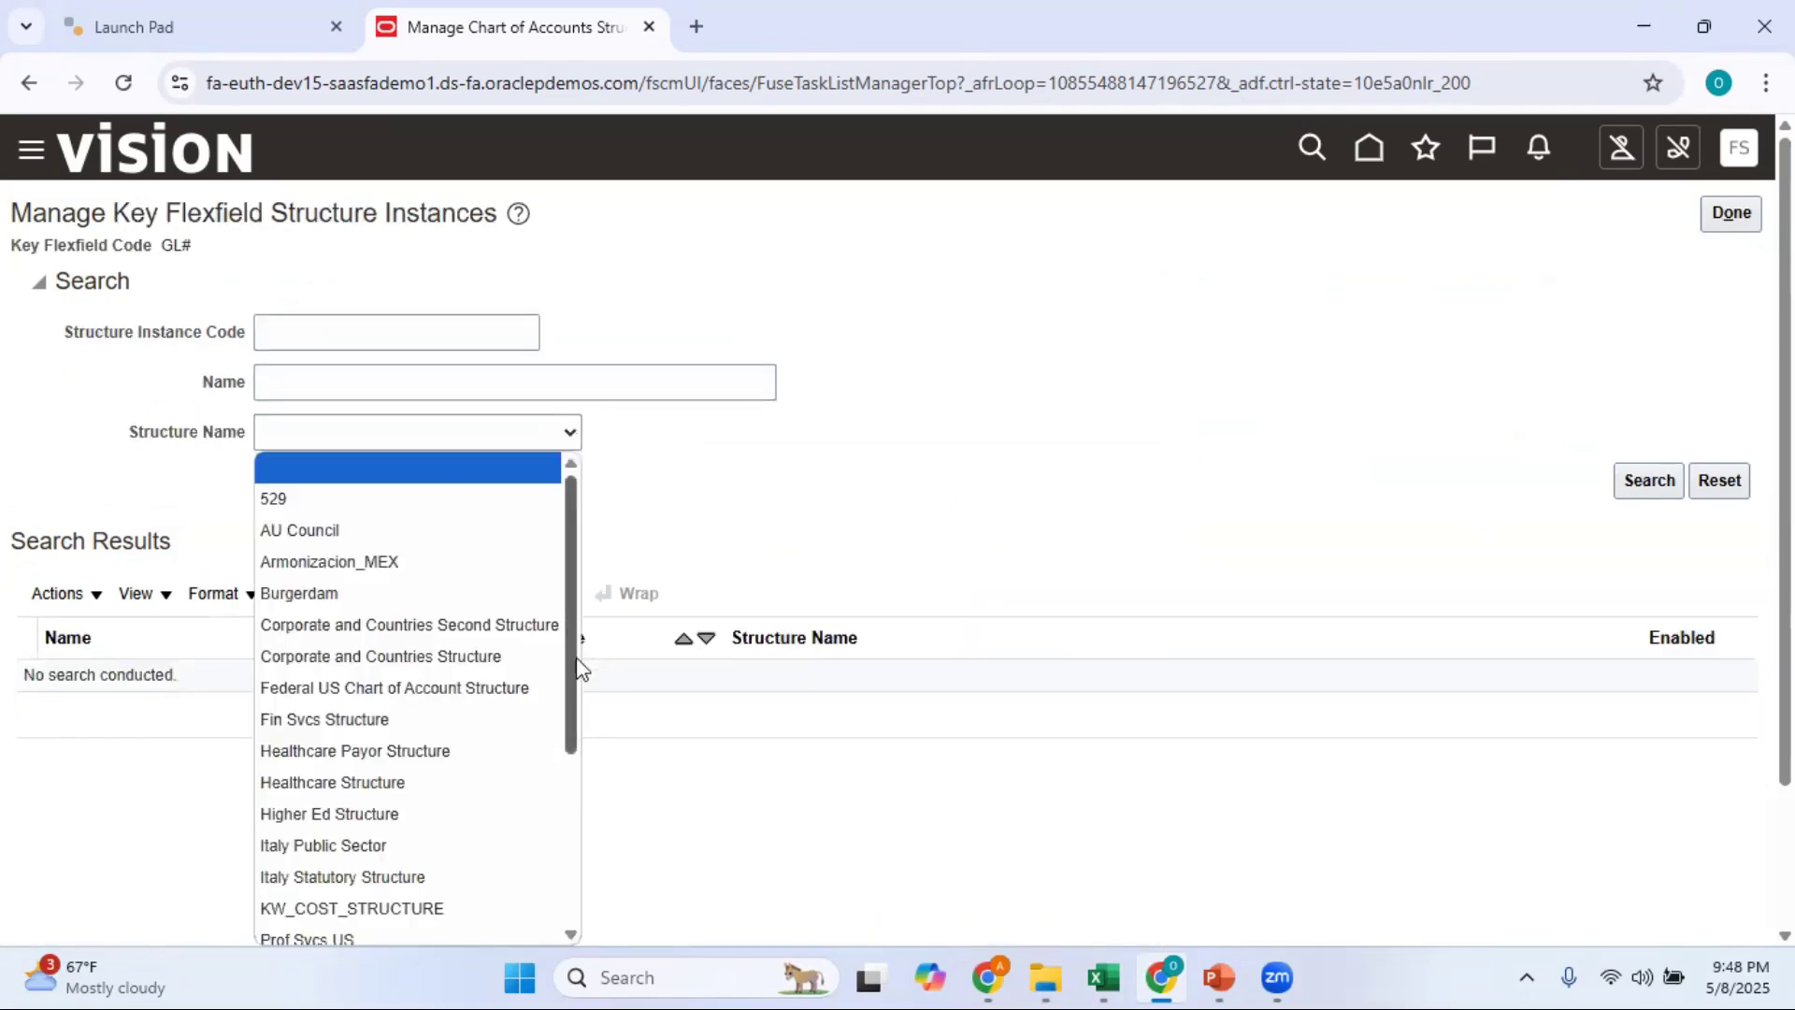
drag(574, 664, 577, 801)
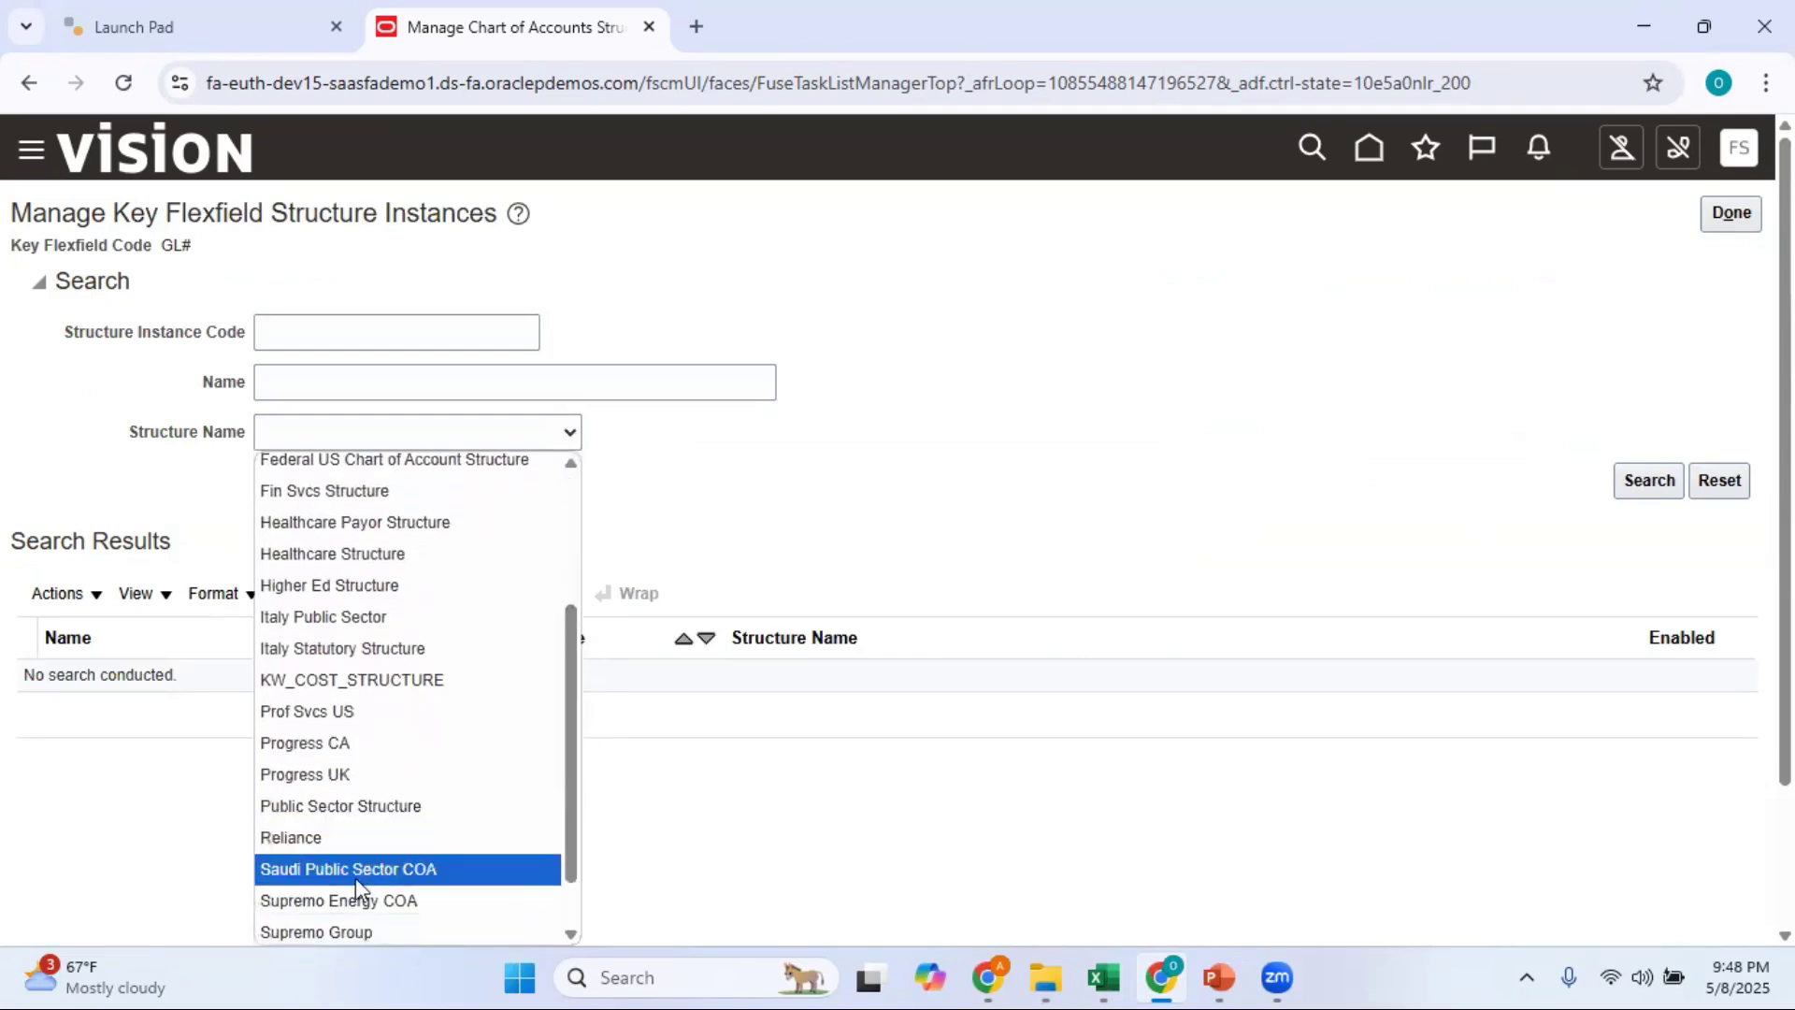
click(342, 845)
click(1654, 481)
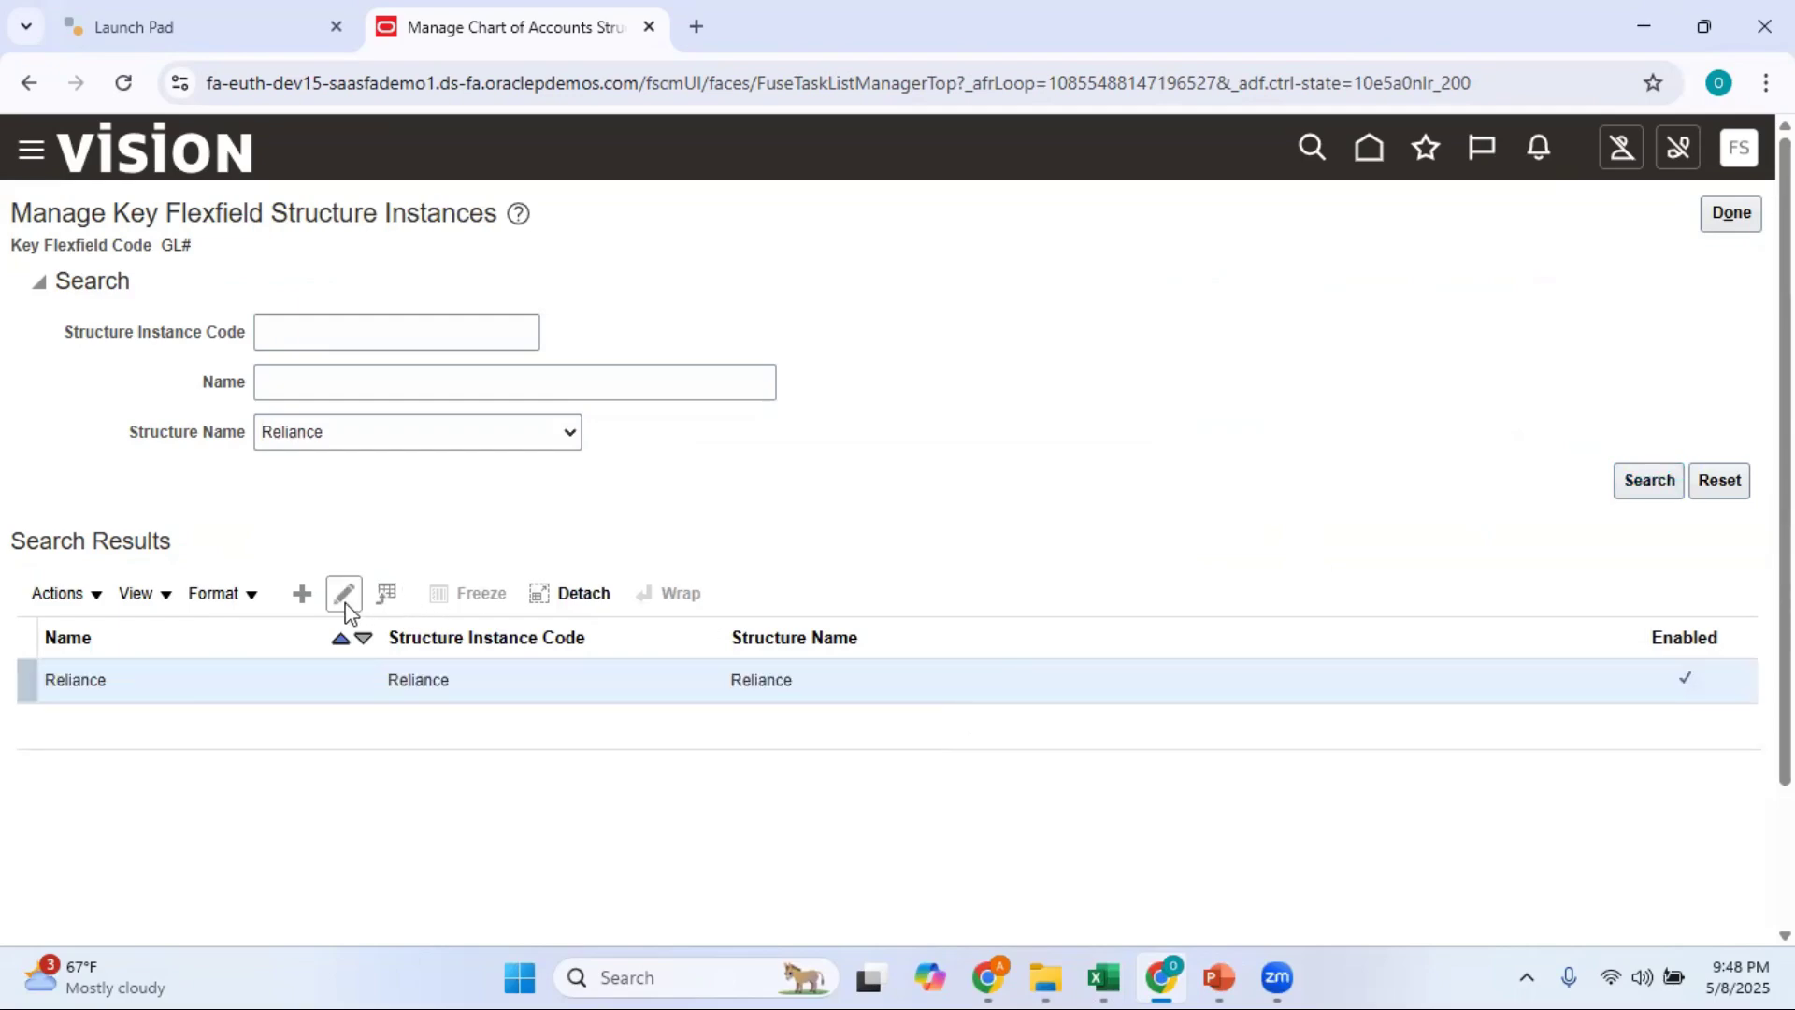
click(344, 599)
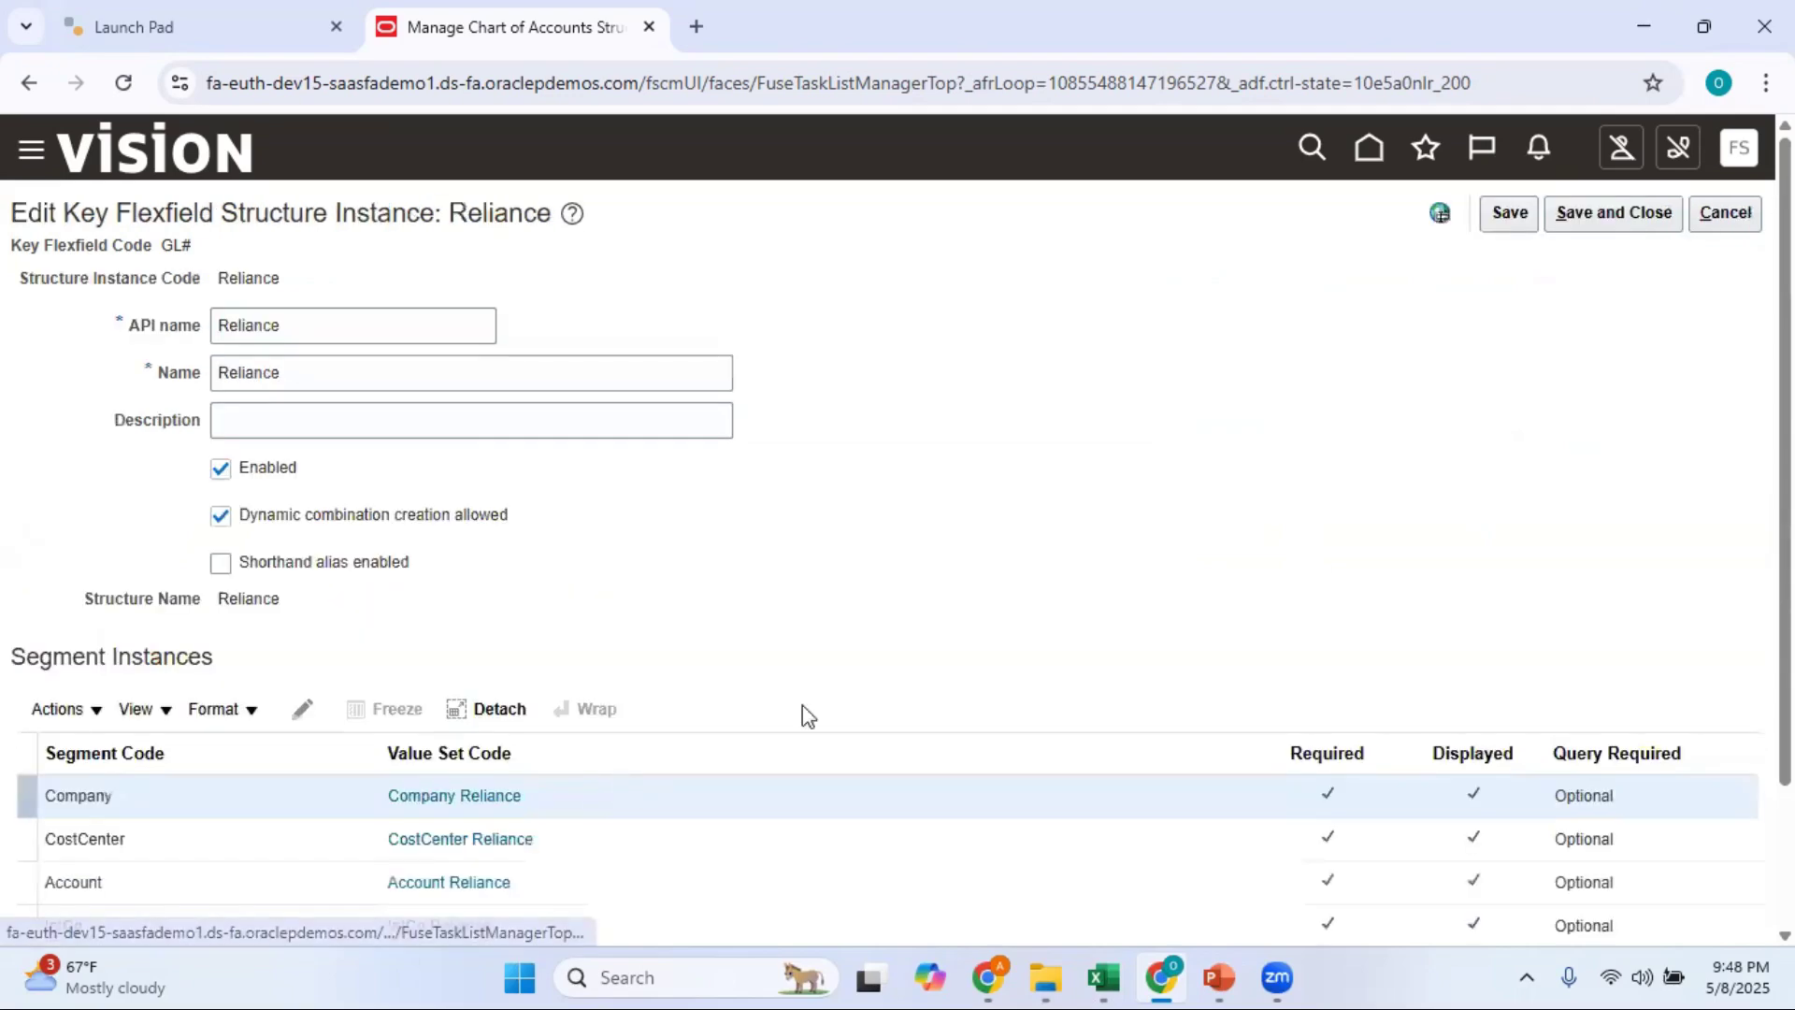
Open the Account segment instance of the Reliance structure, copy its tree name, and close it without changes.
scroll(701, 860, down, 2)
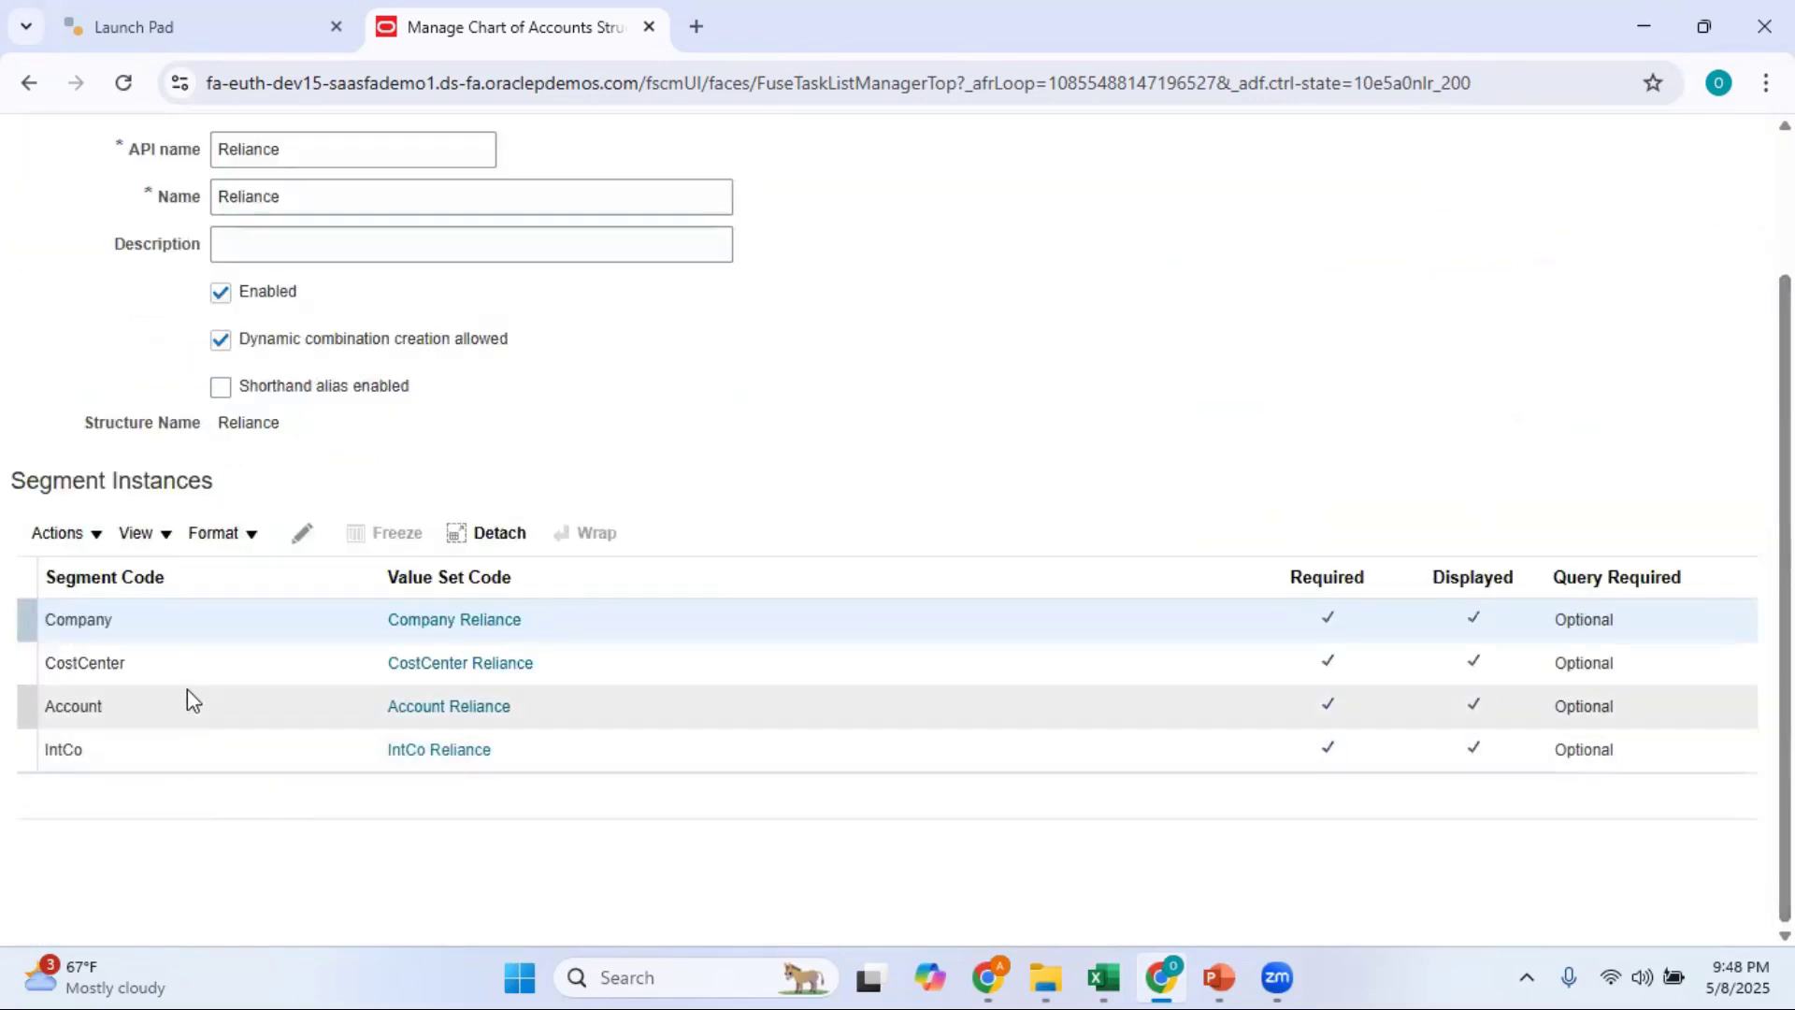
click(208, 709)
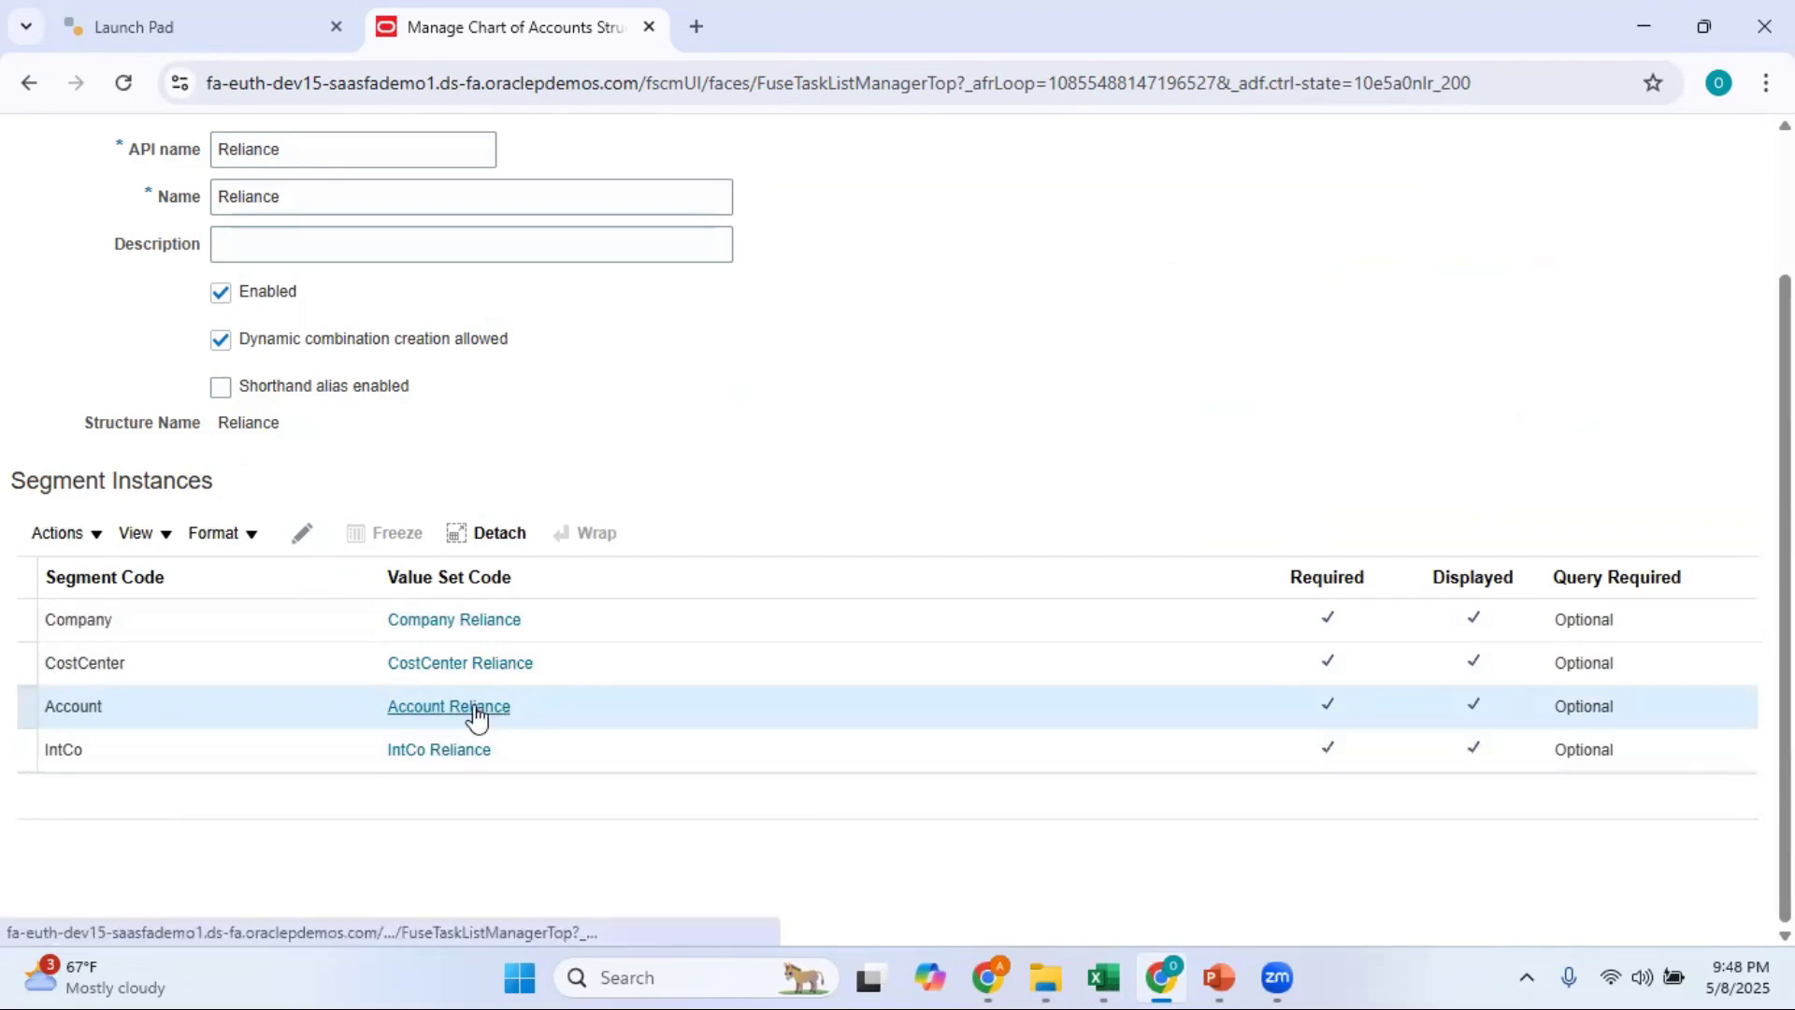
click(309, 547)
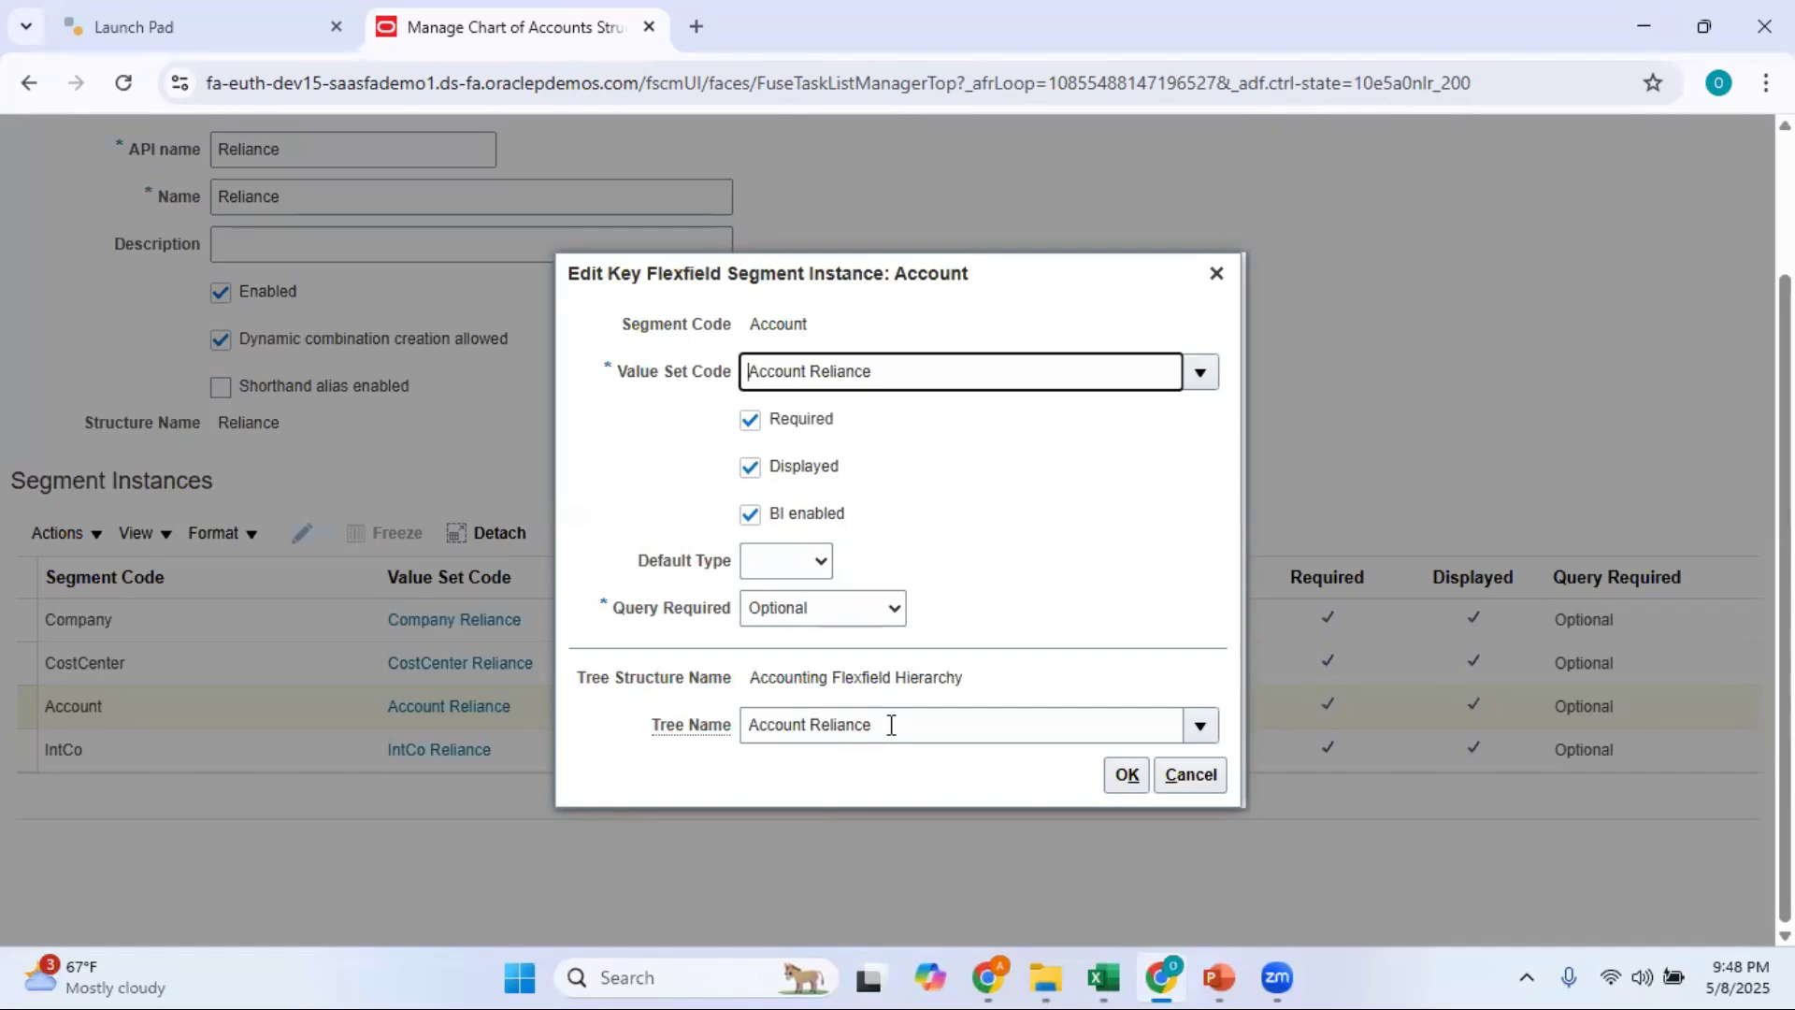
drag(891, 726, 645, 720)
key(ctrl+c)
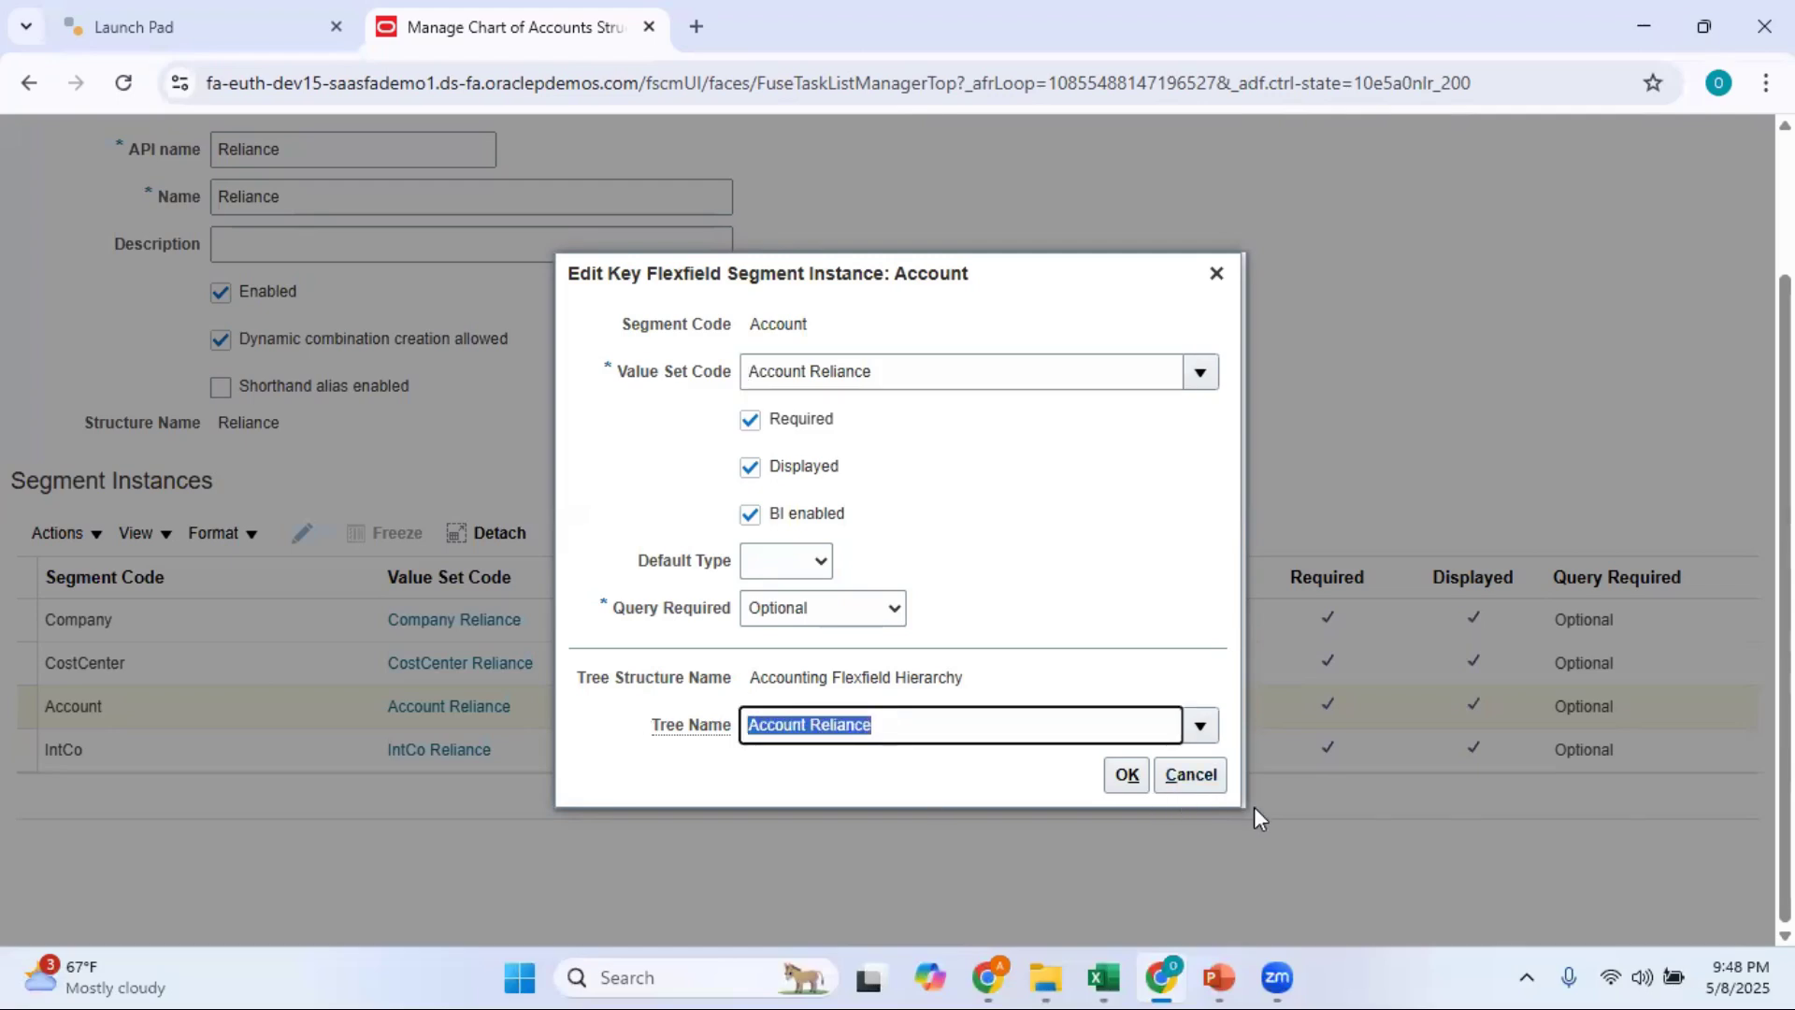
click(1190, 774)
Open Notepad and record the tree name Account Reliance on a single line, removing the duplicate entry above it.
key(super+r)
text(notepad)
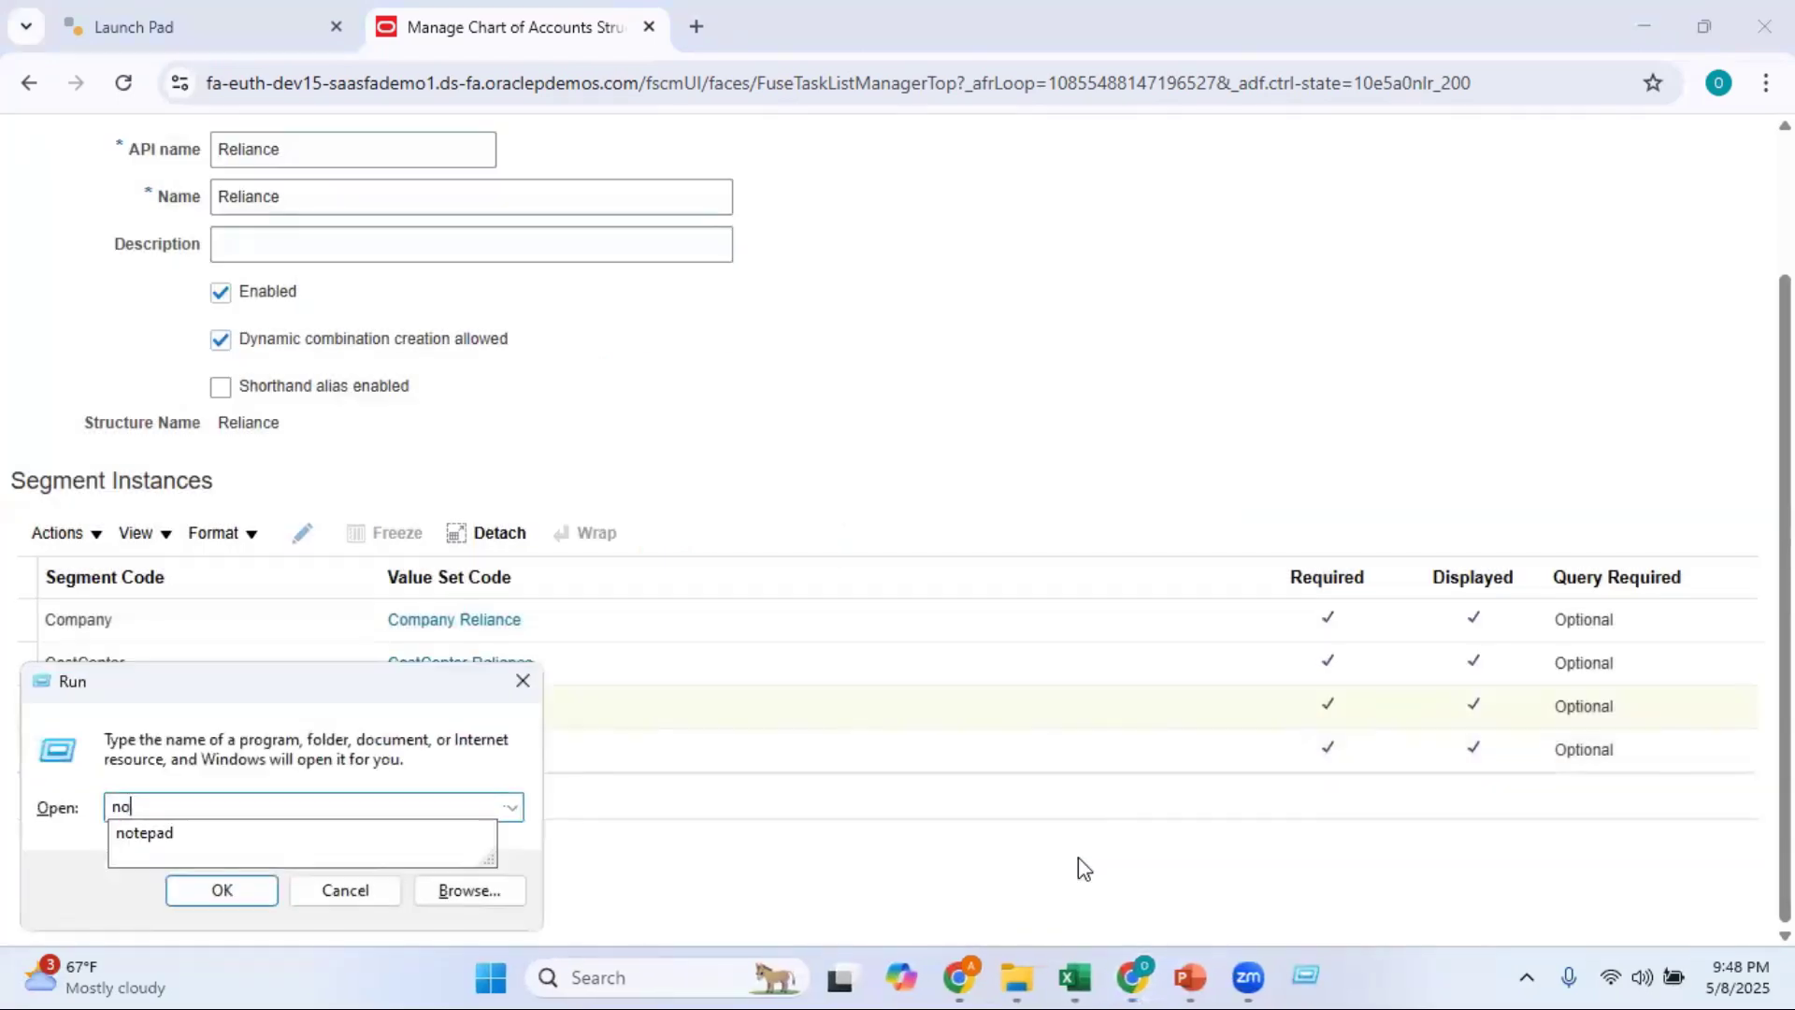
key(Return)
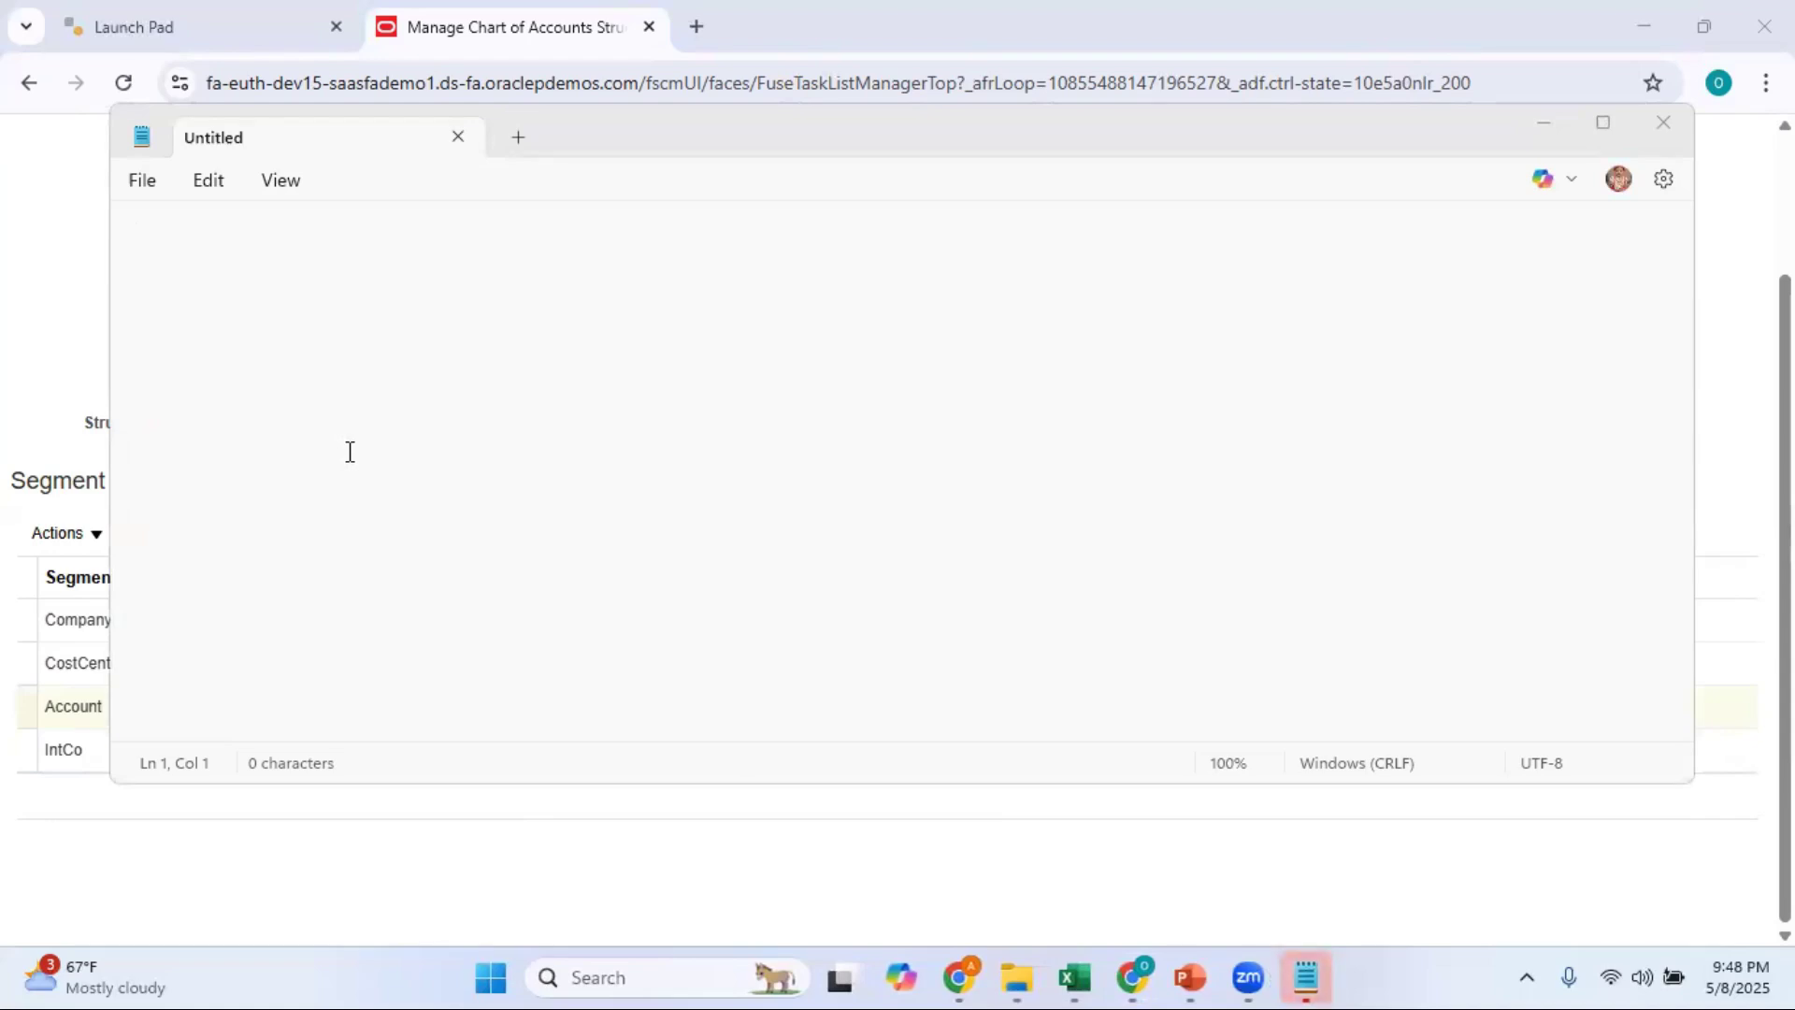
click(256, 286)
text(Acc)
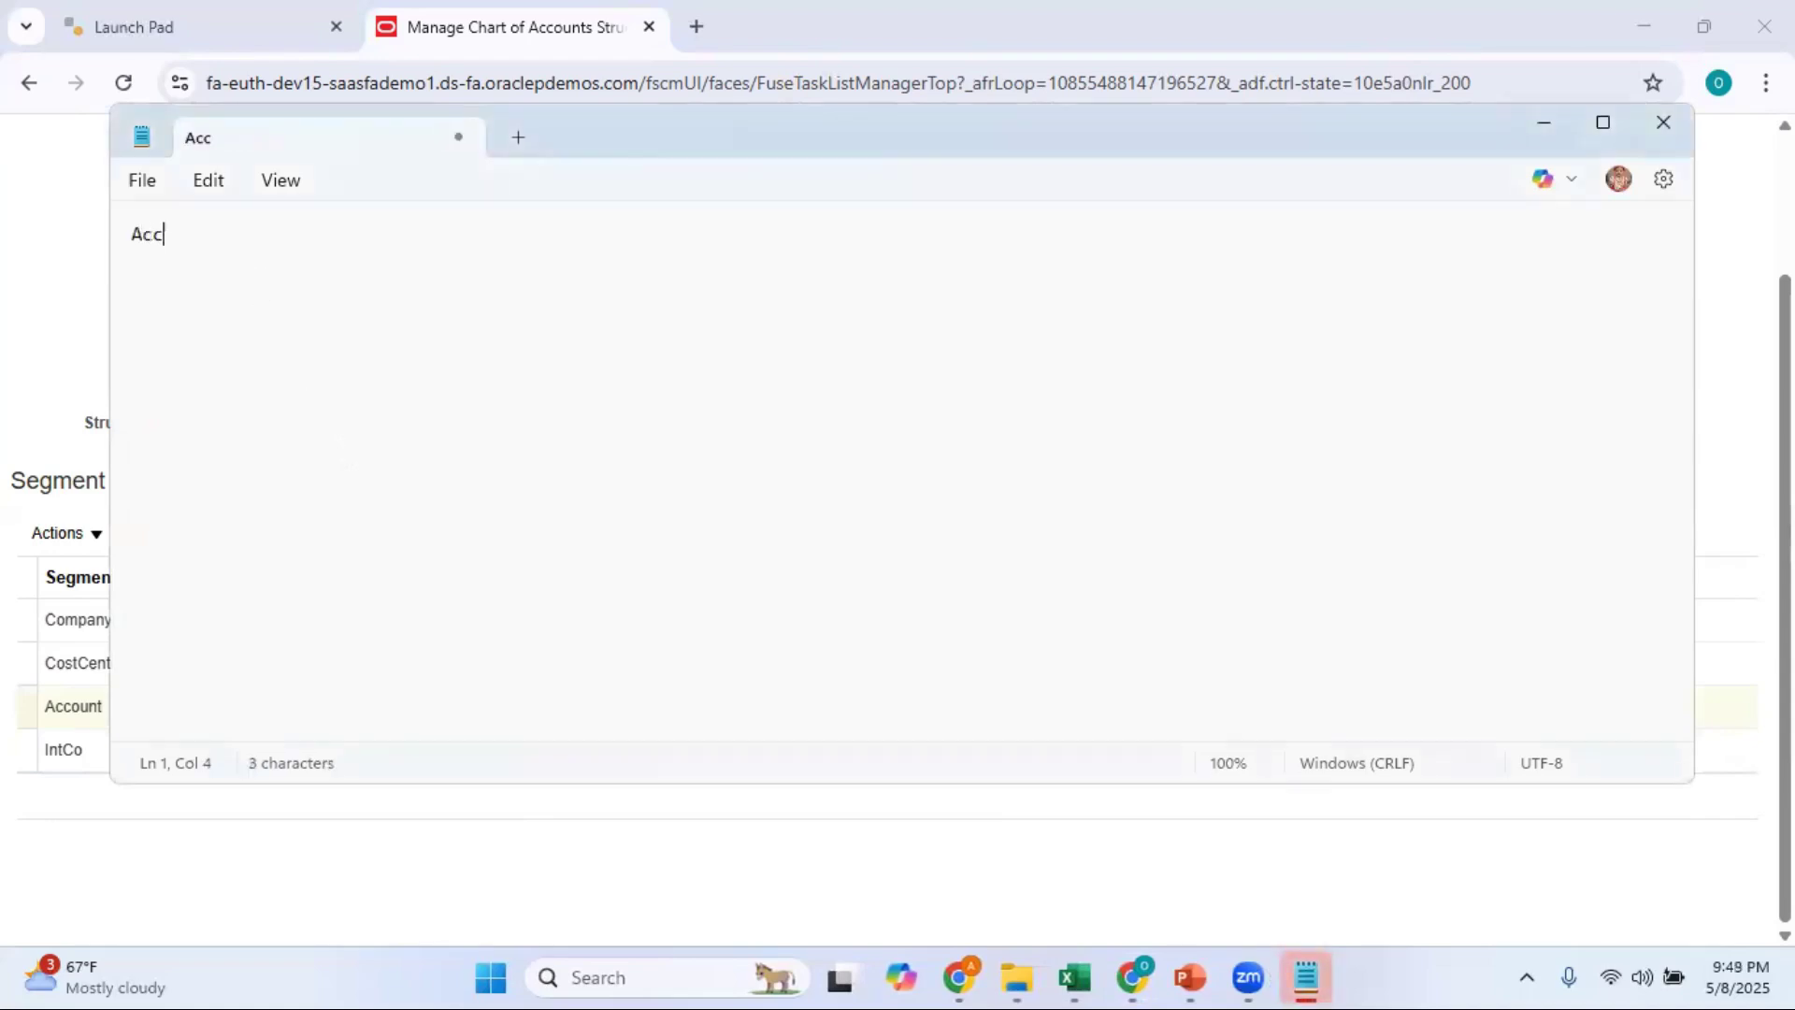
text(ount Reliance)
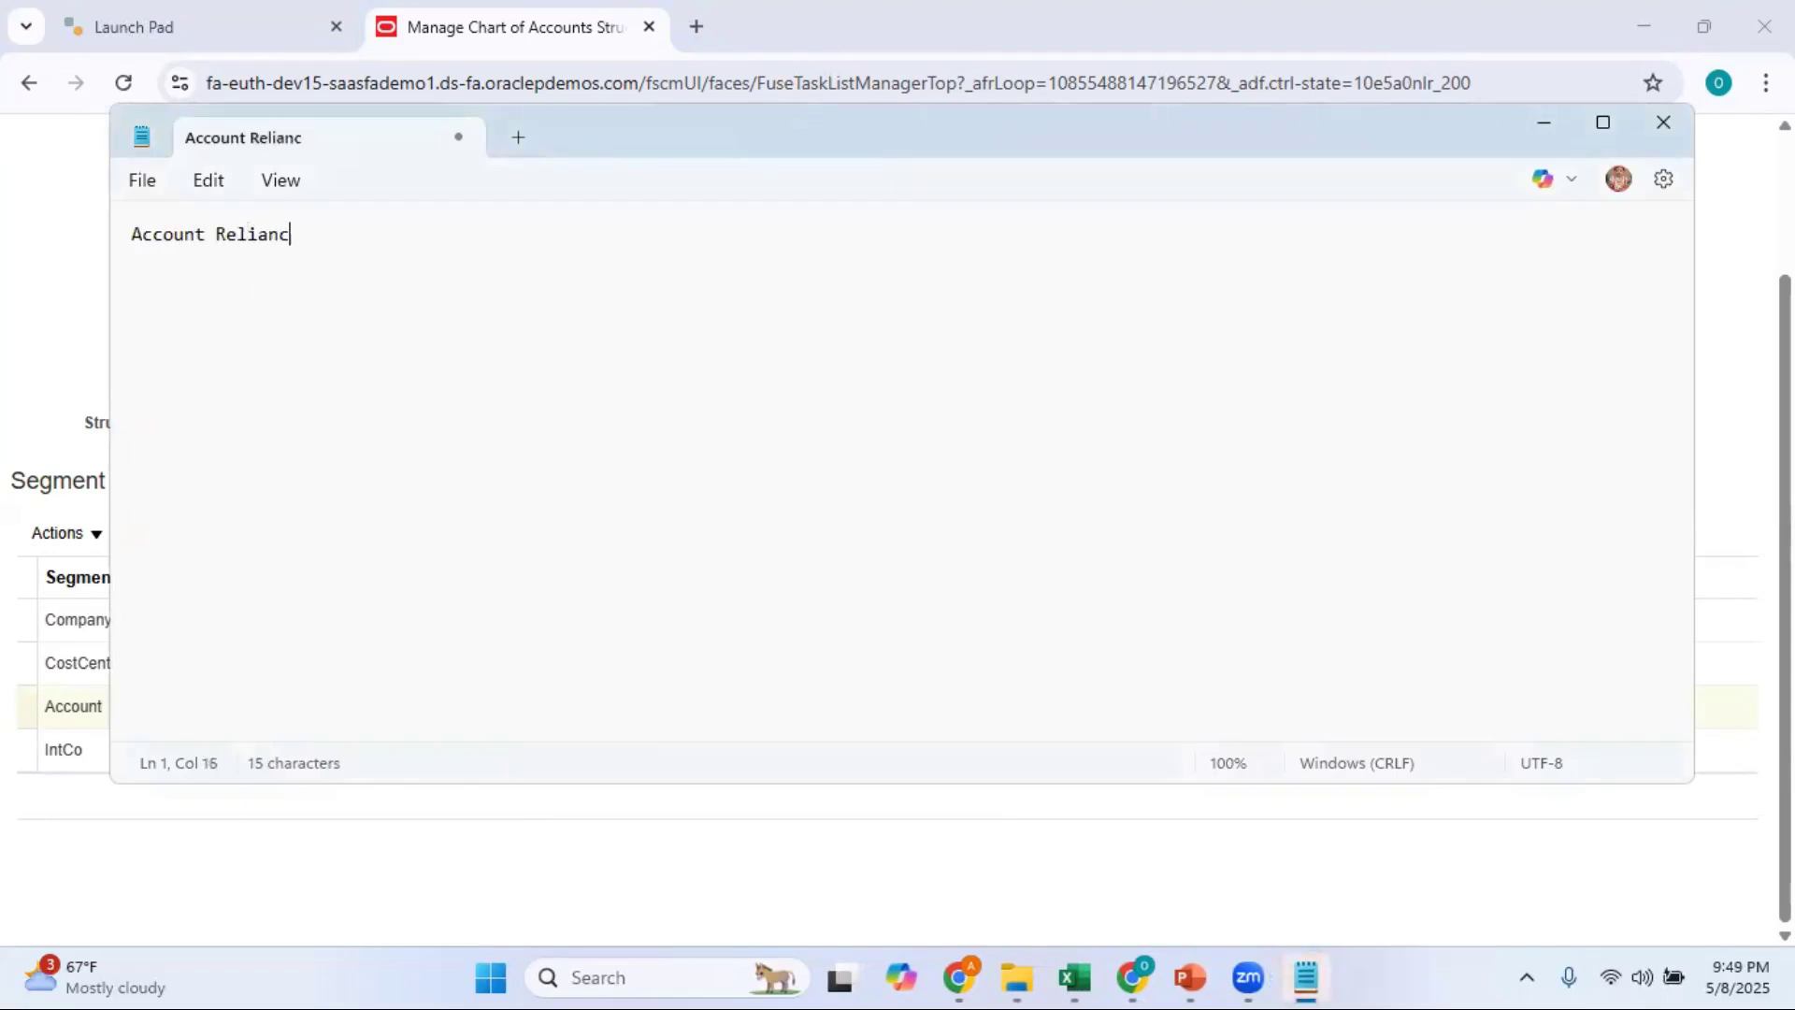
key(Return)
key(Return)
key(ctrl+v)
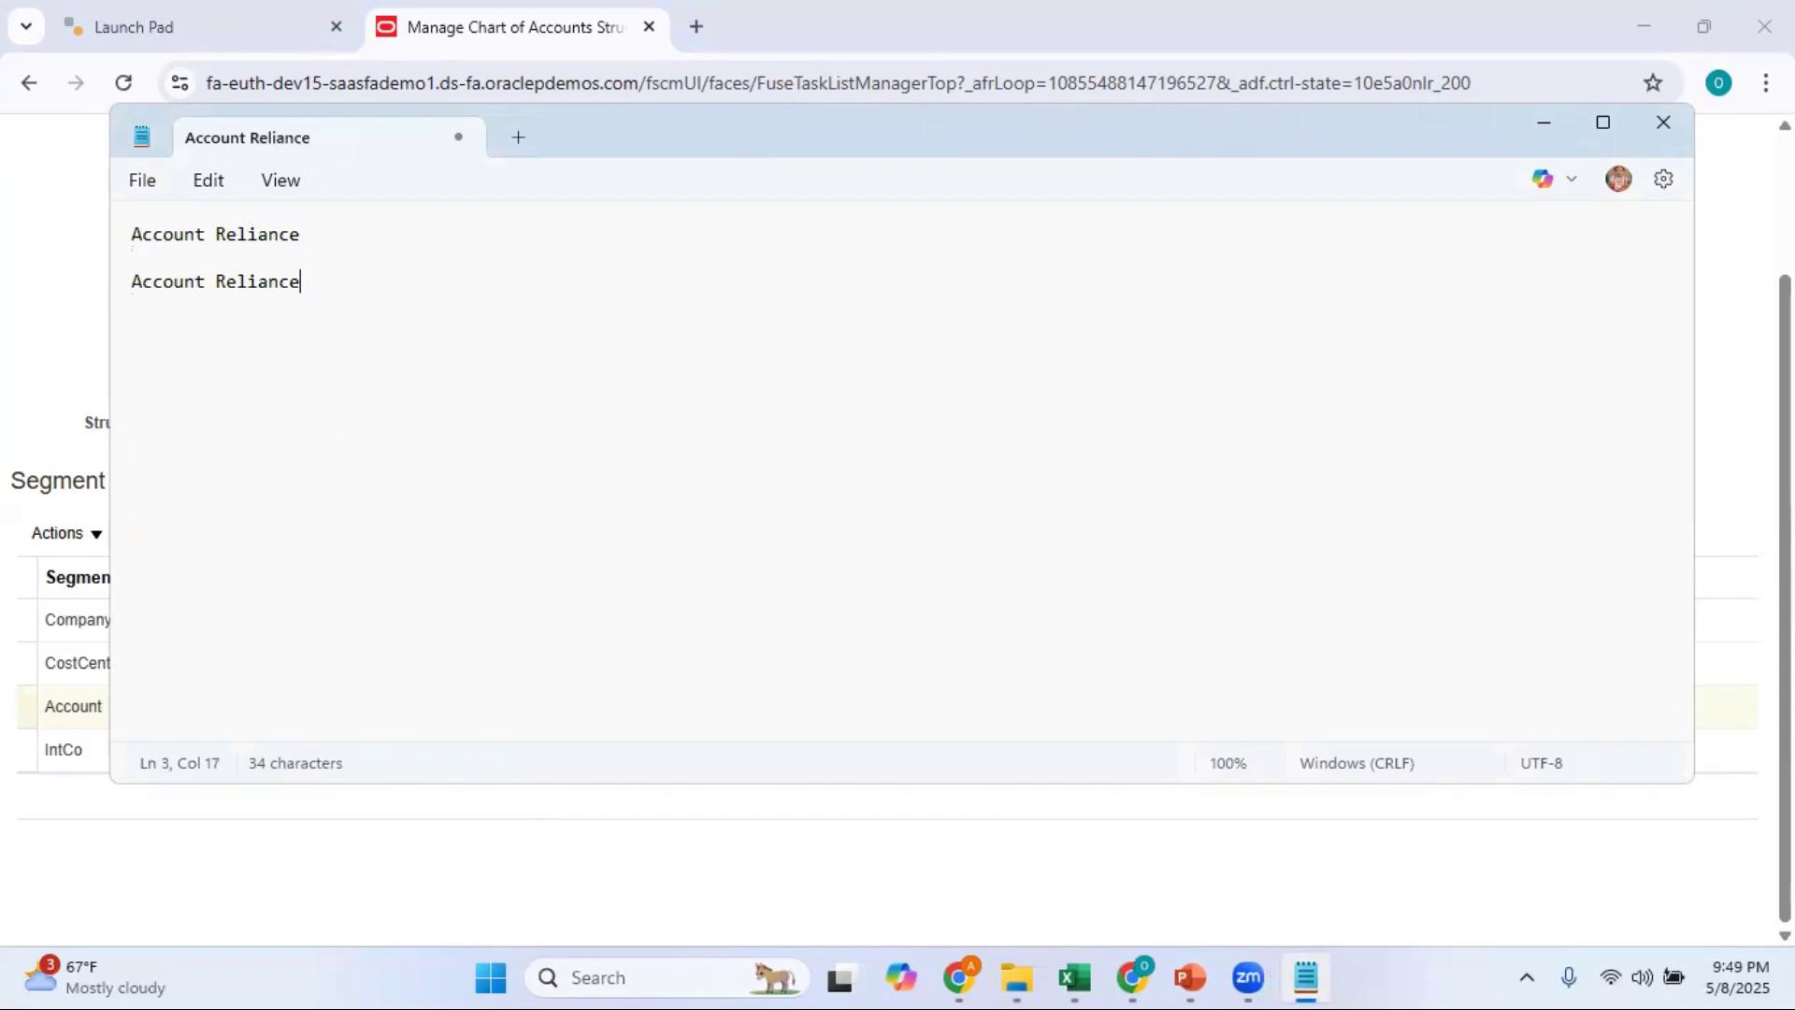
drag(360, 244, 12, 208)
key(BackSpace)
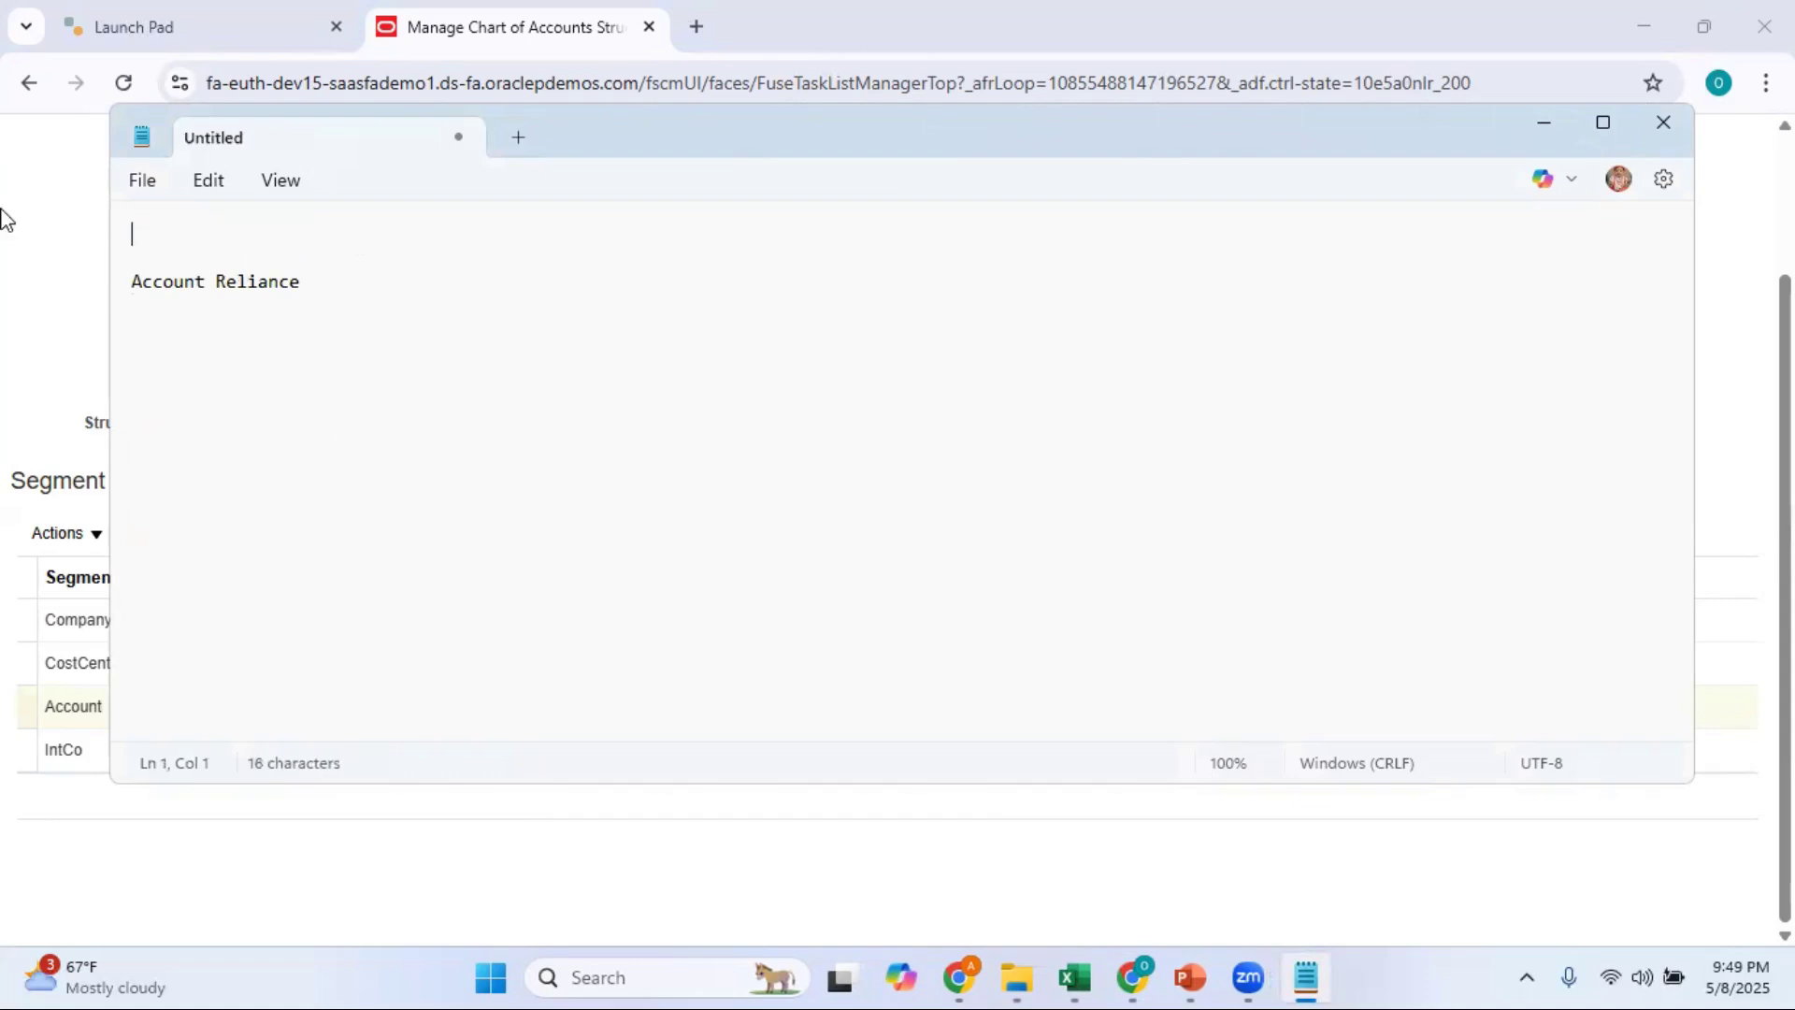
click(4, 220)
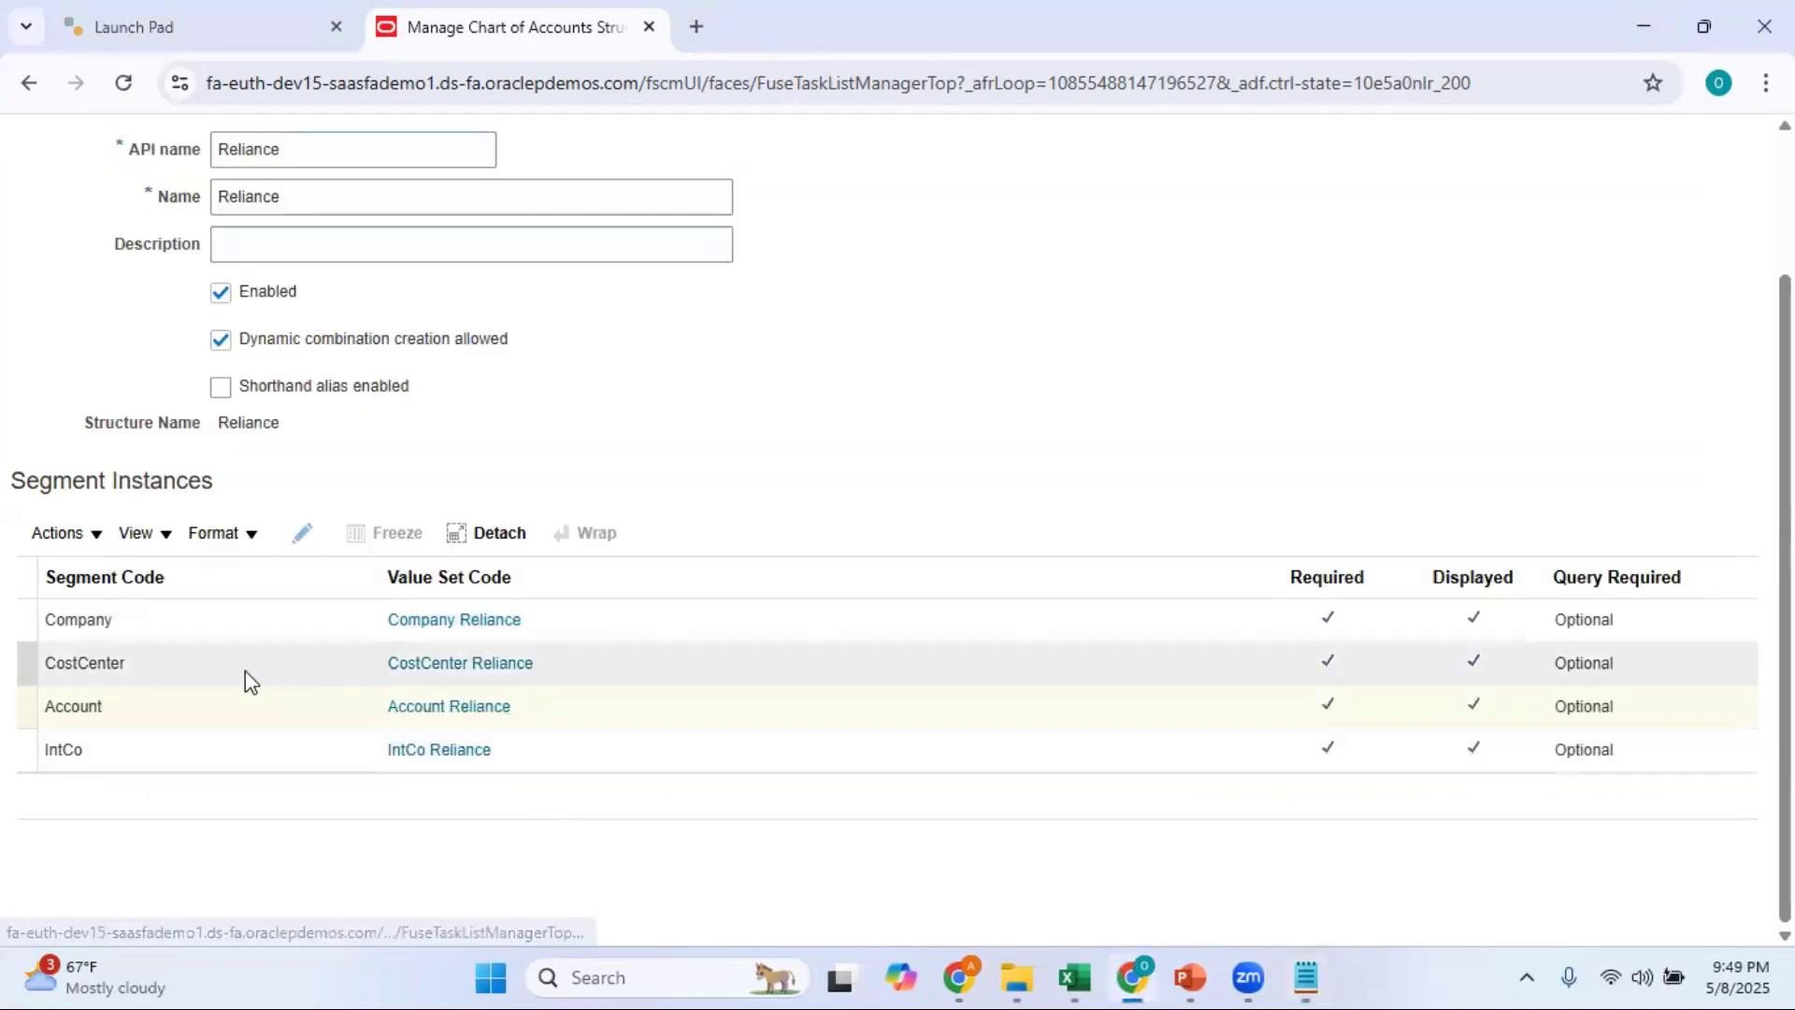
Review the Account segment instance's value set code and tree name in Oracle Fusion, leaving them unchanged.
click(210, 718)
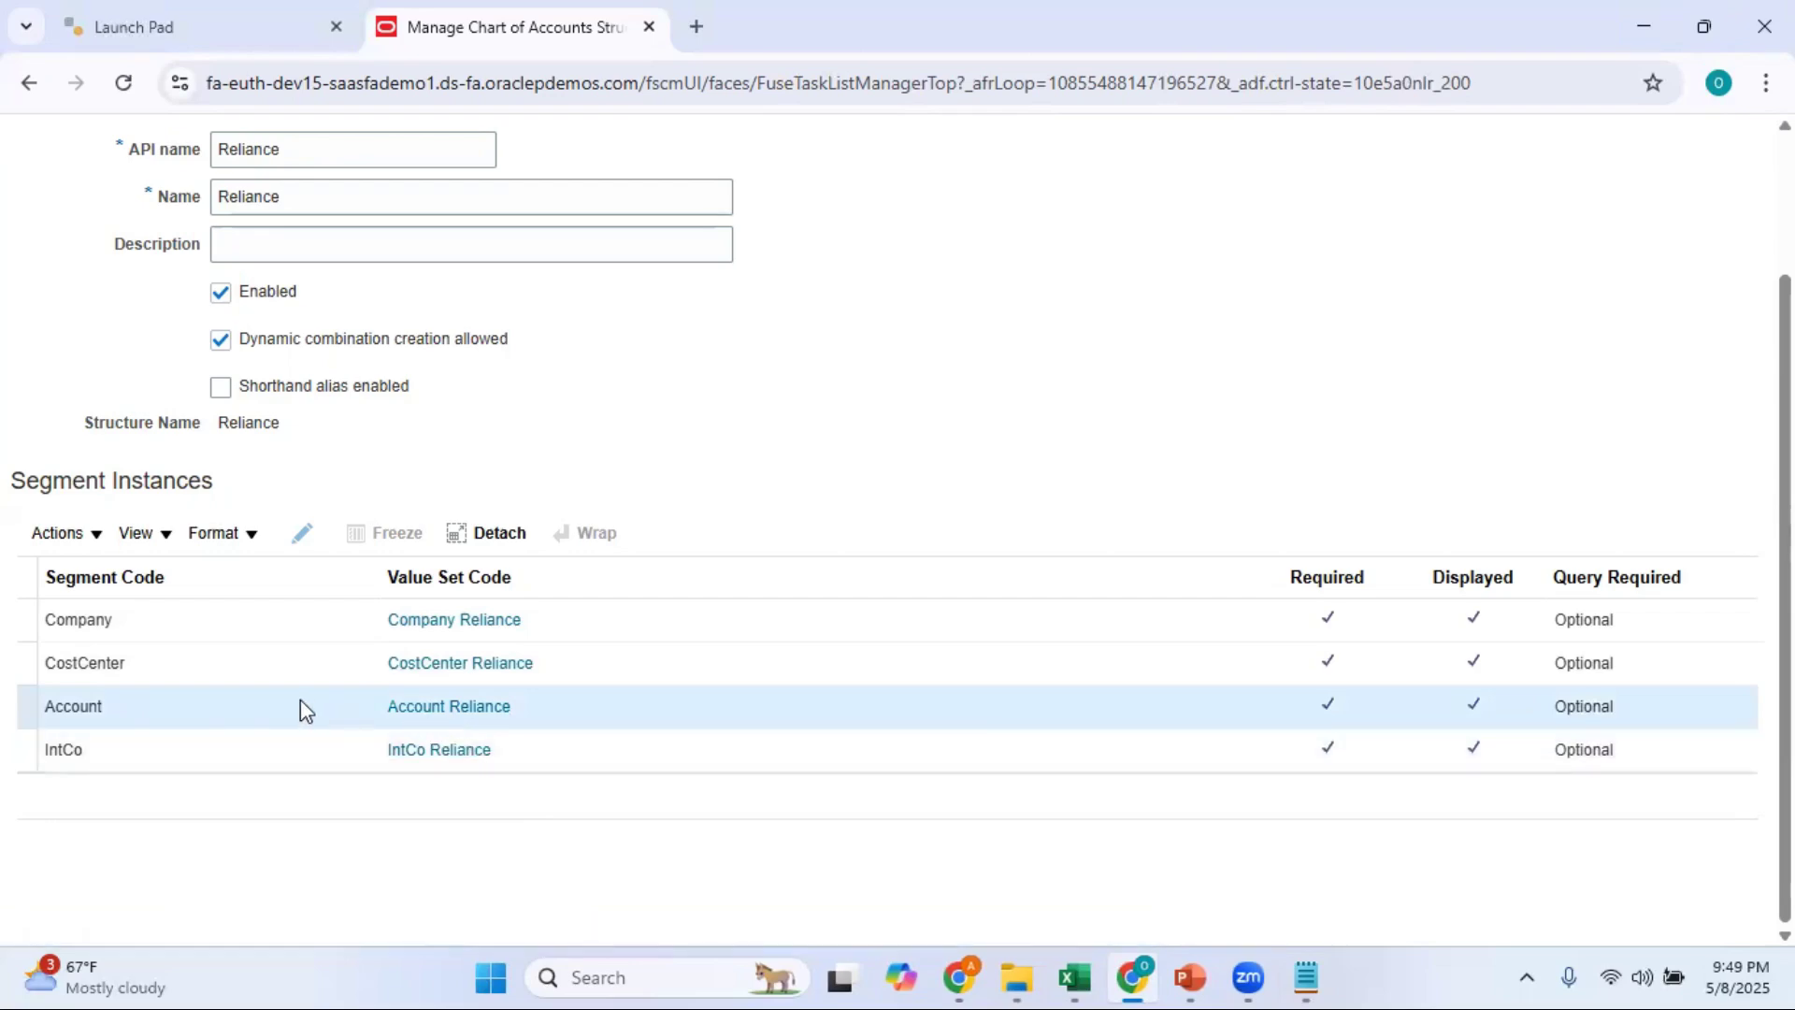
click(302, 533)
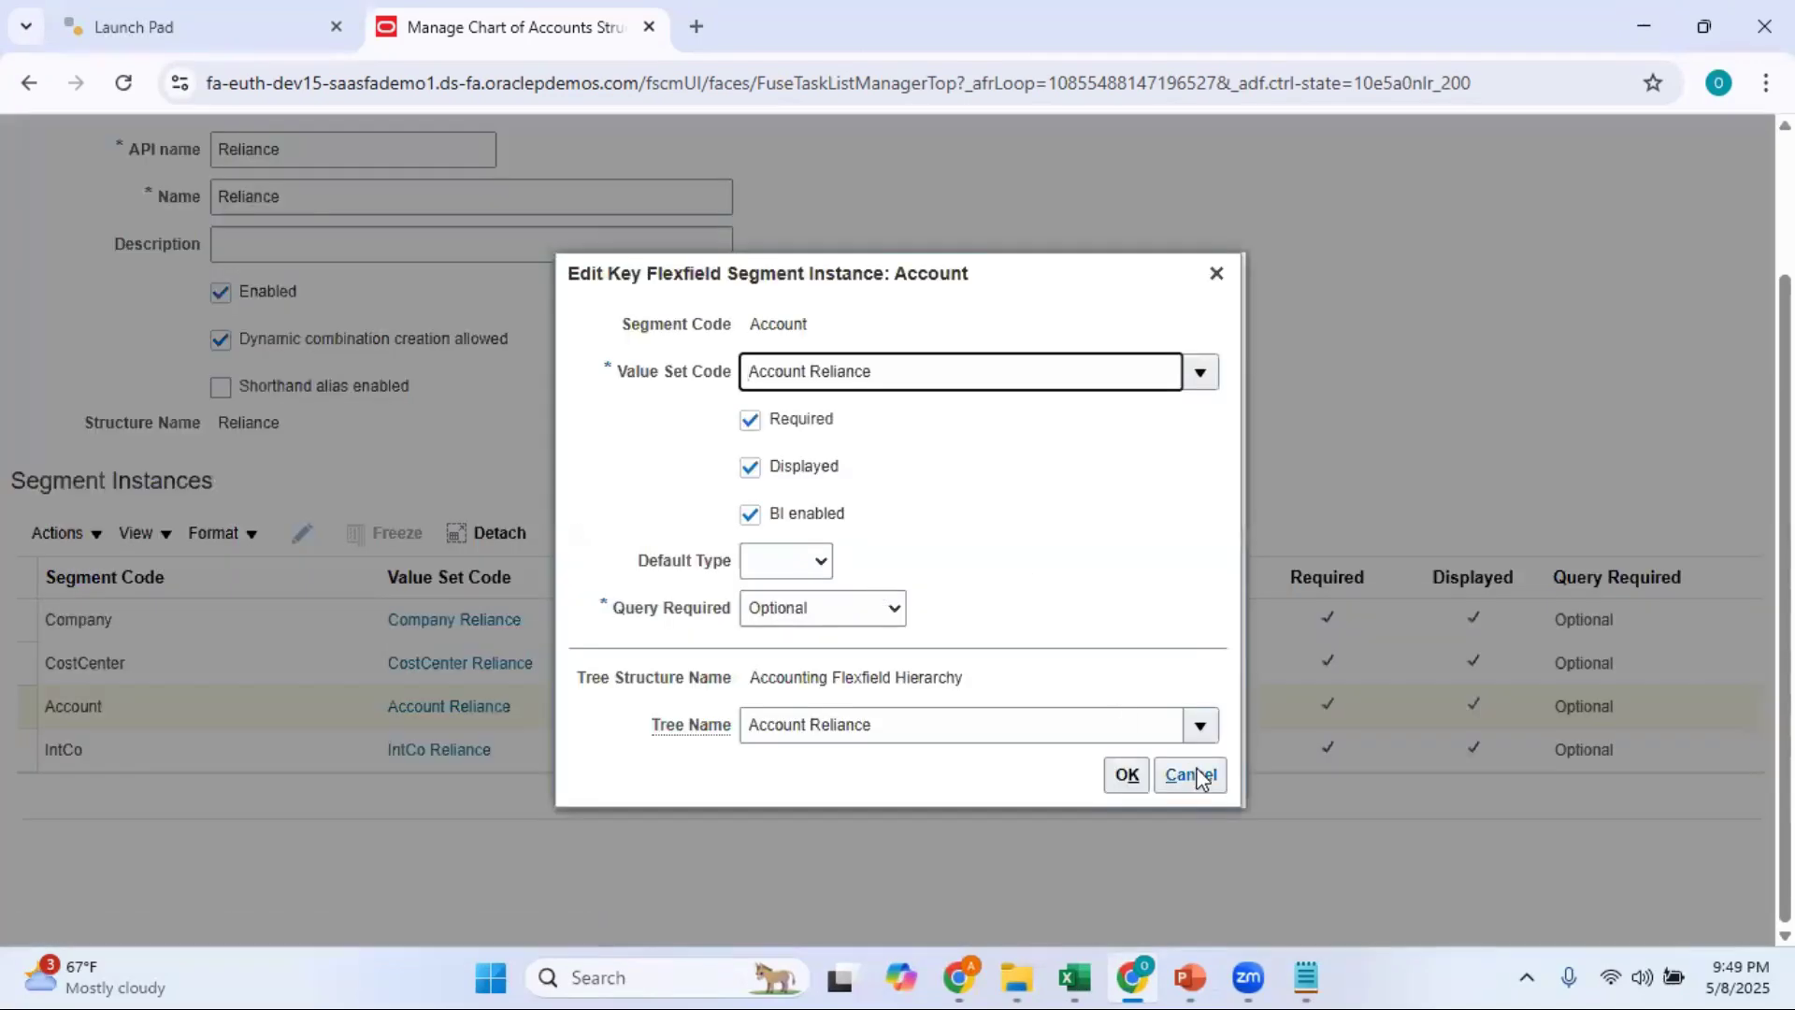
click(1198, 778)
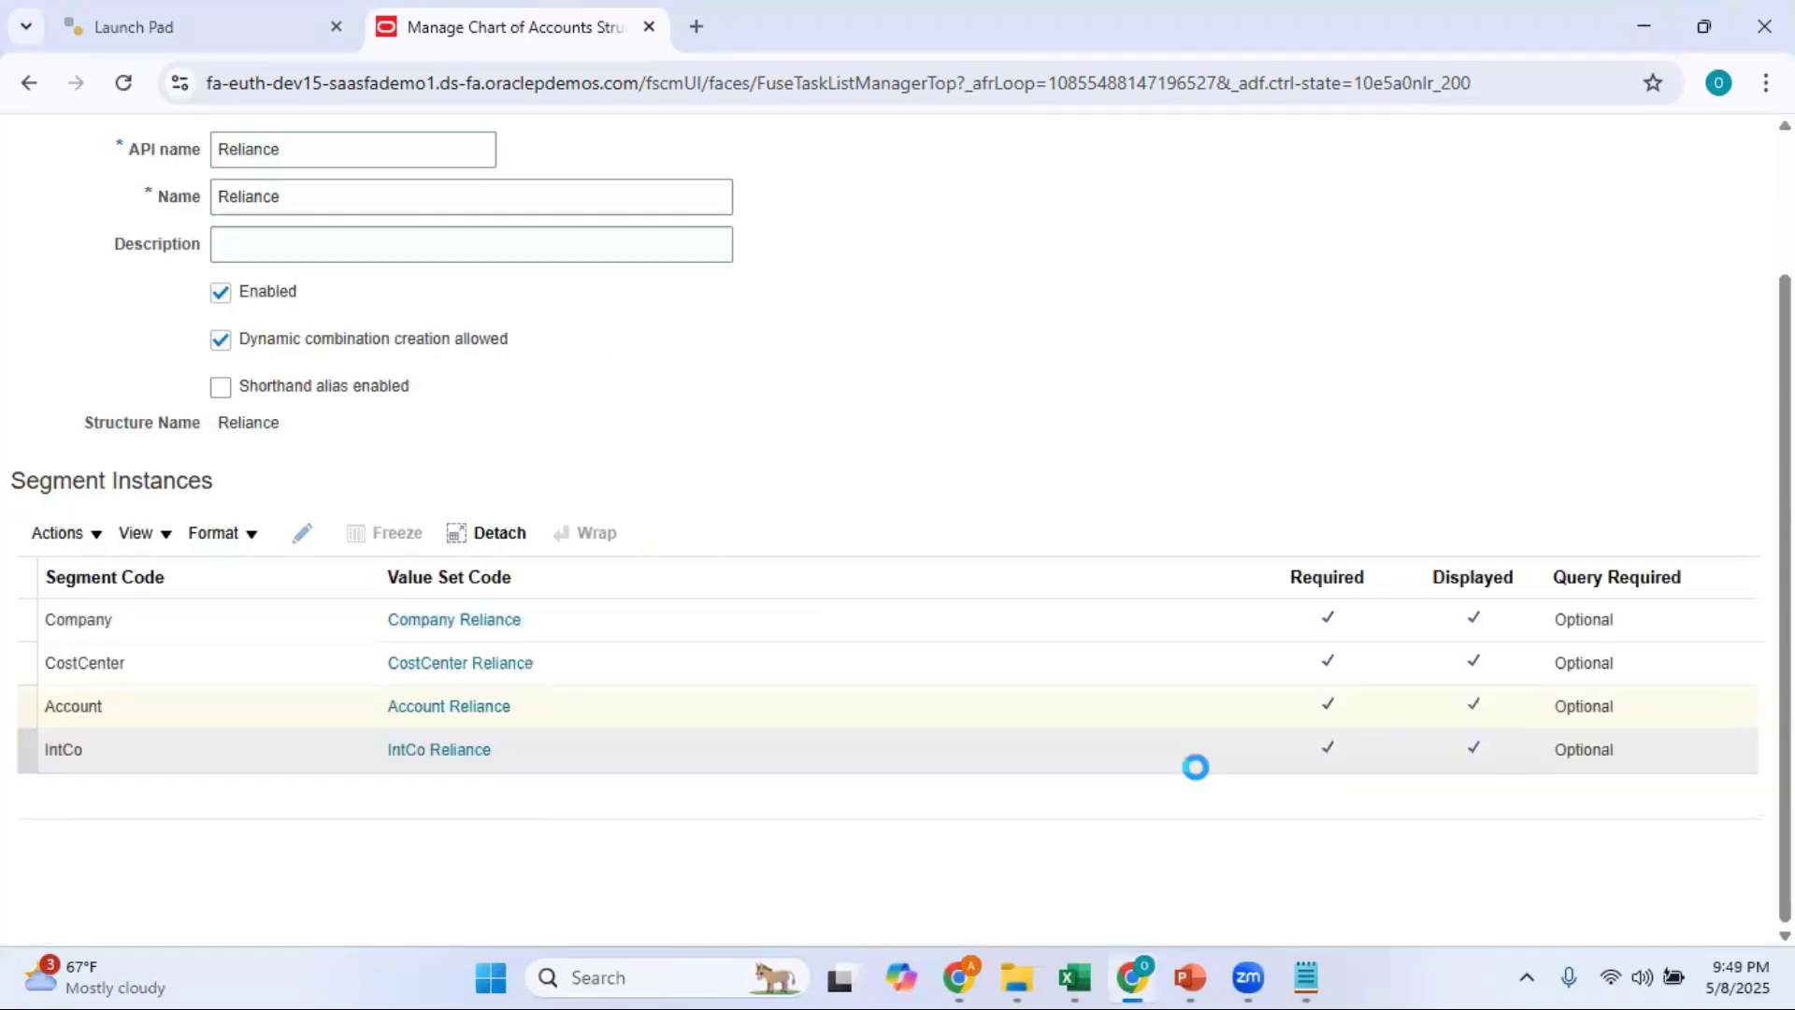
Open the Account Reliance value set's values and run an unfiltered search to list the existing accounts.
click(442, 706)
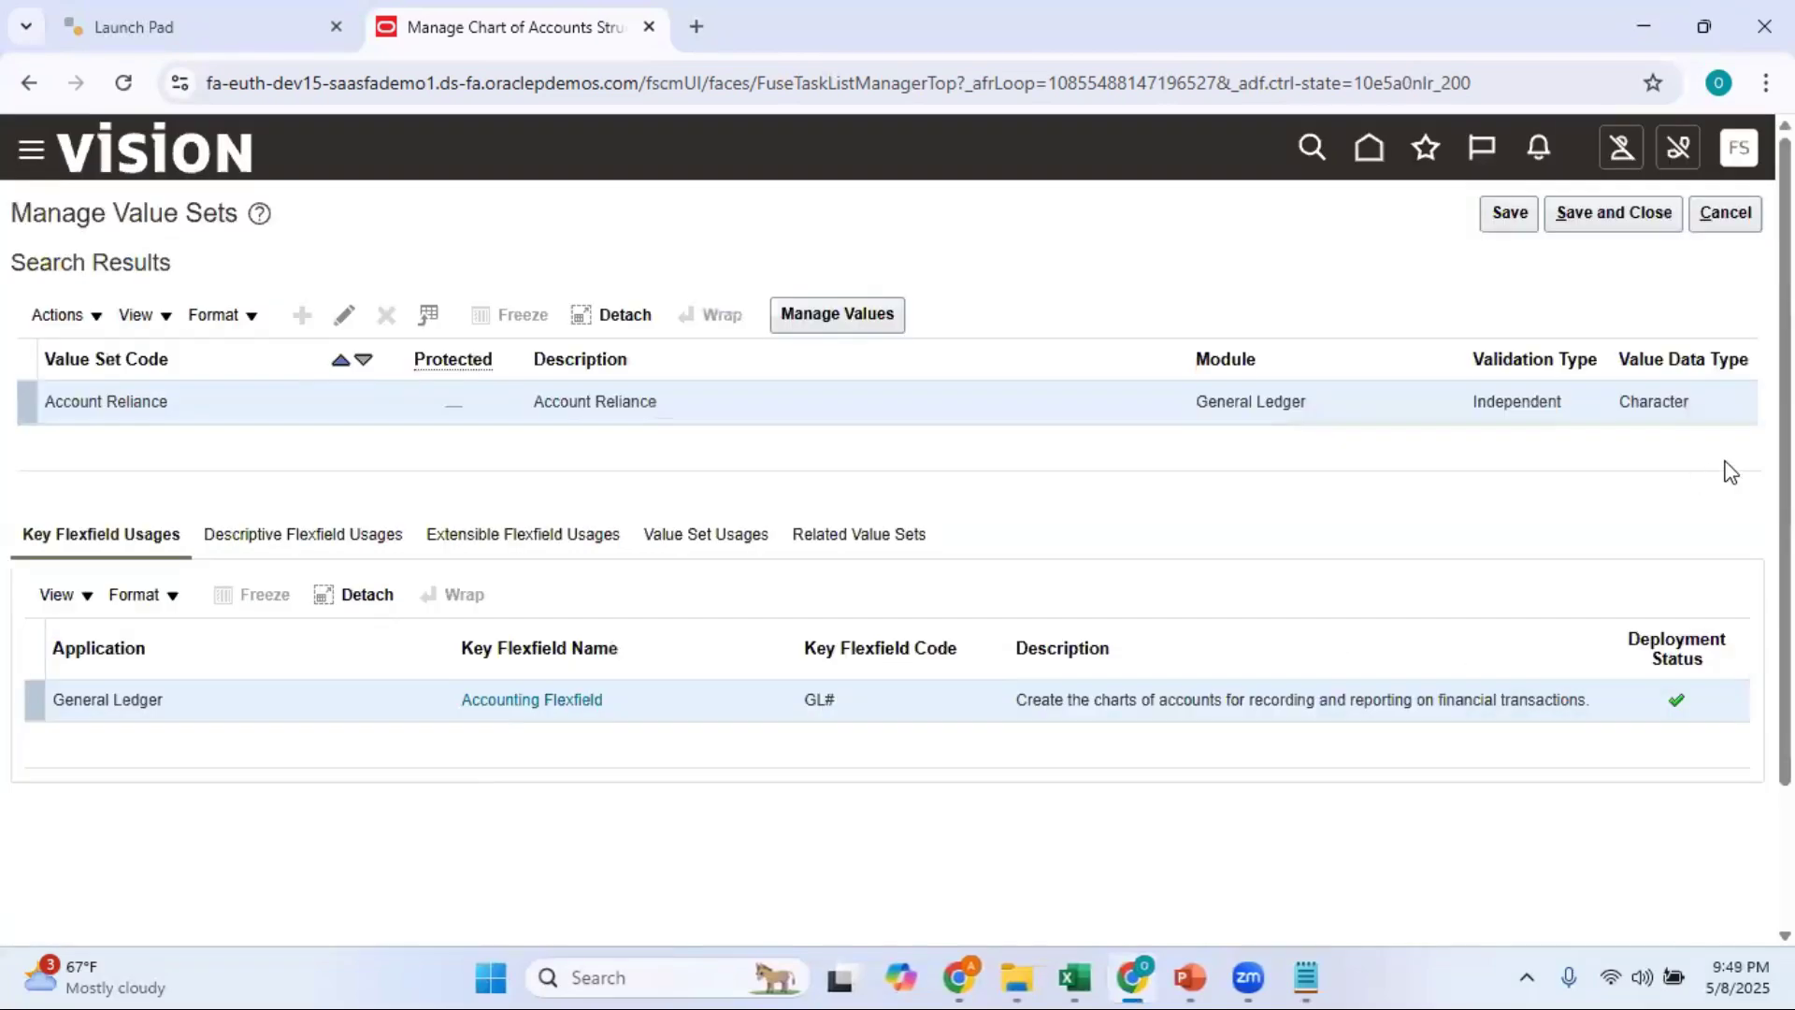
click(868, 315)
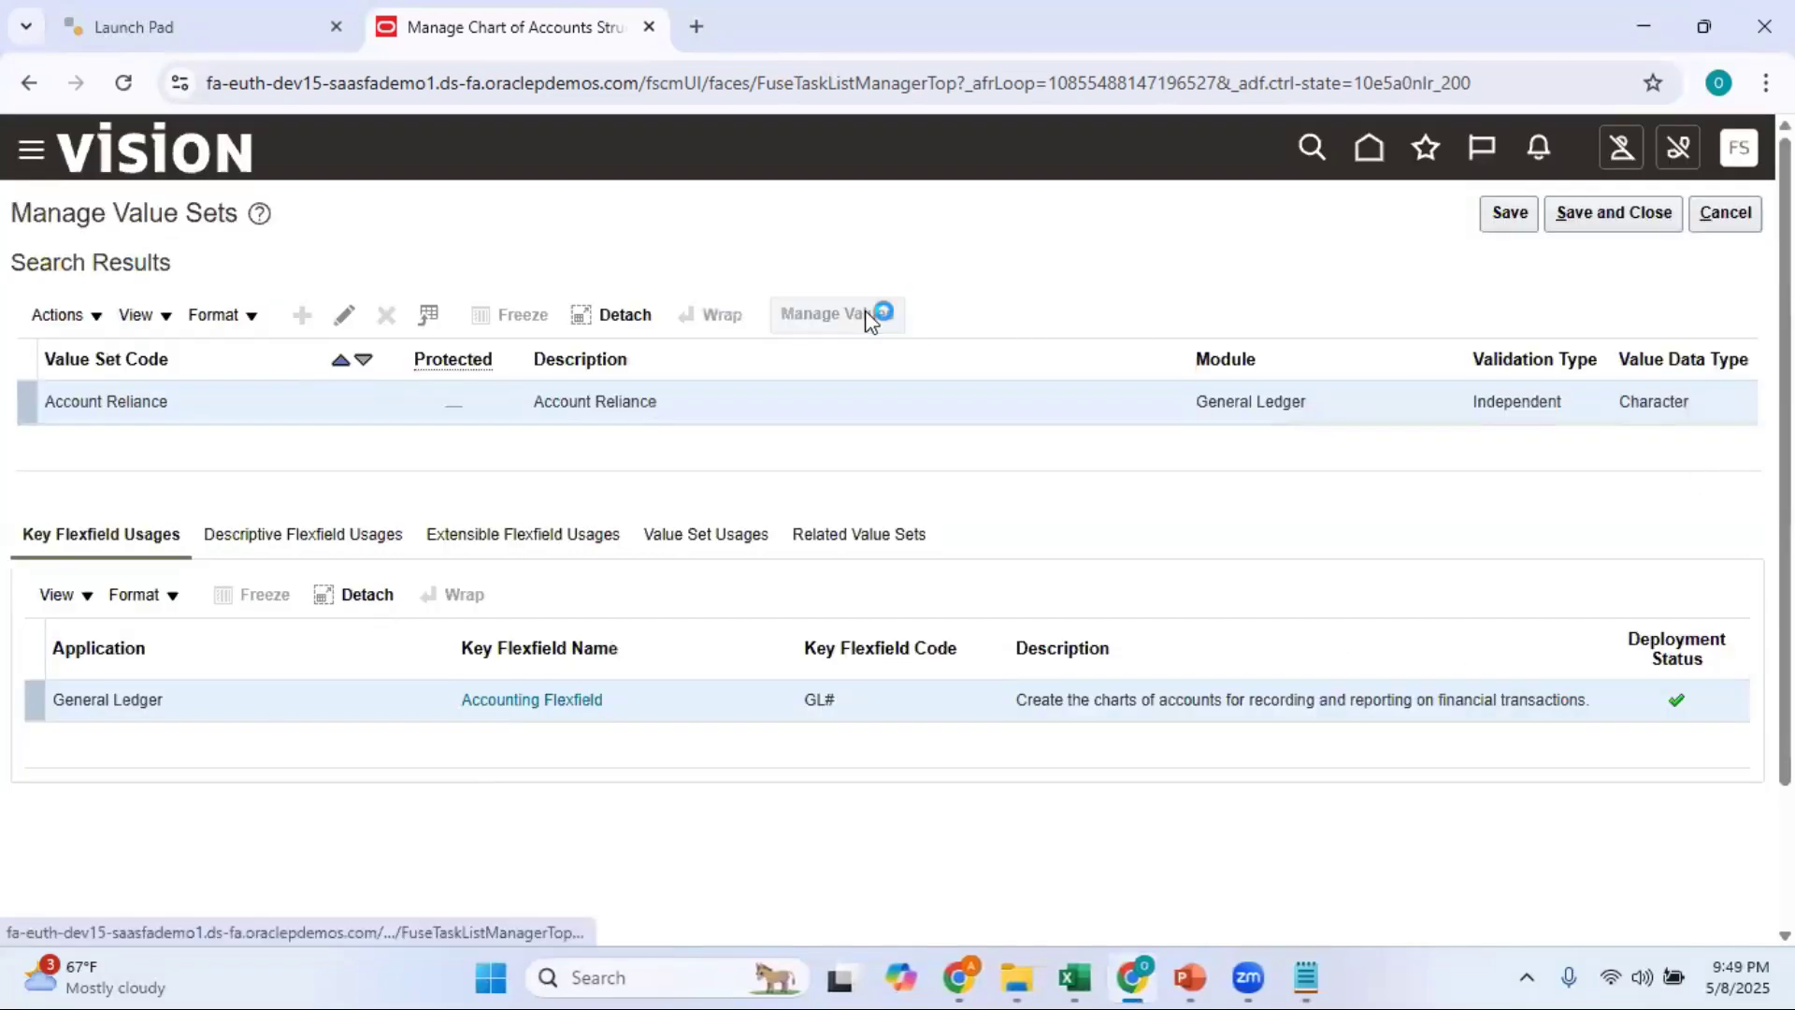
click(1650, 487)
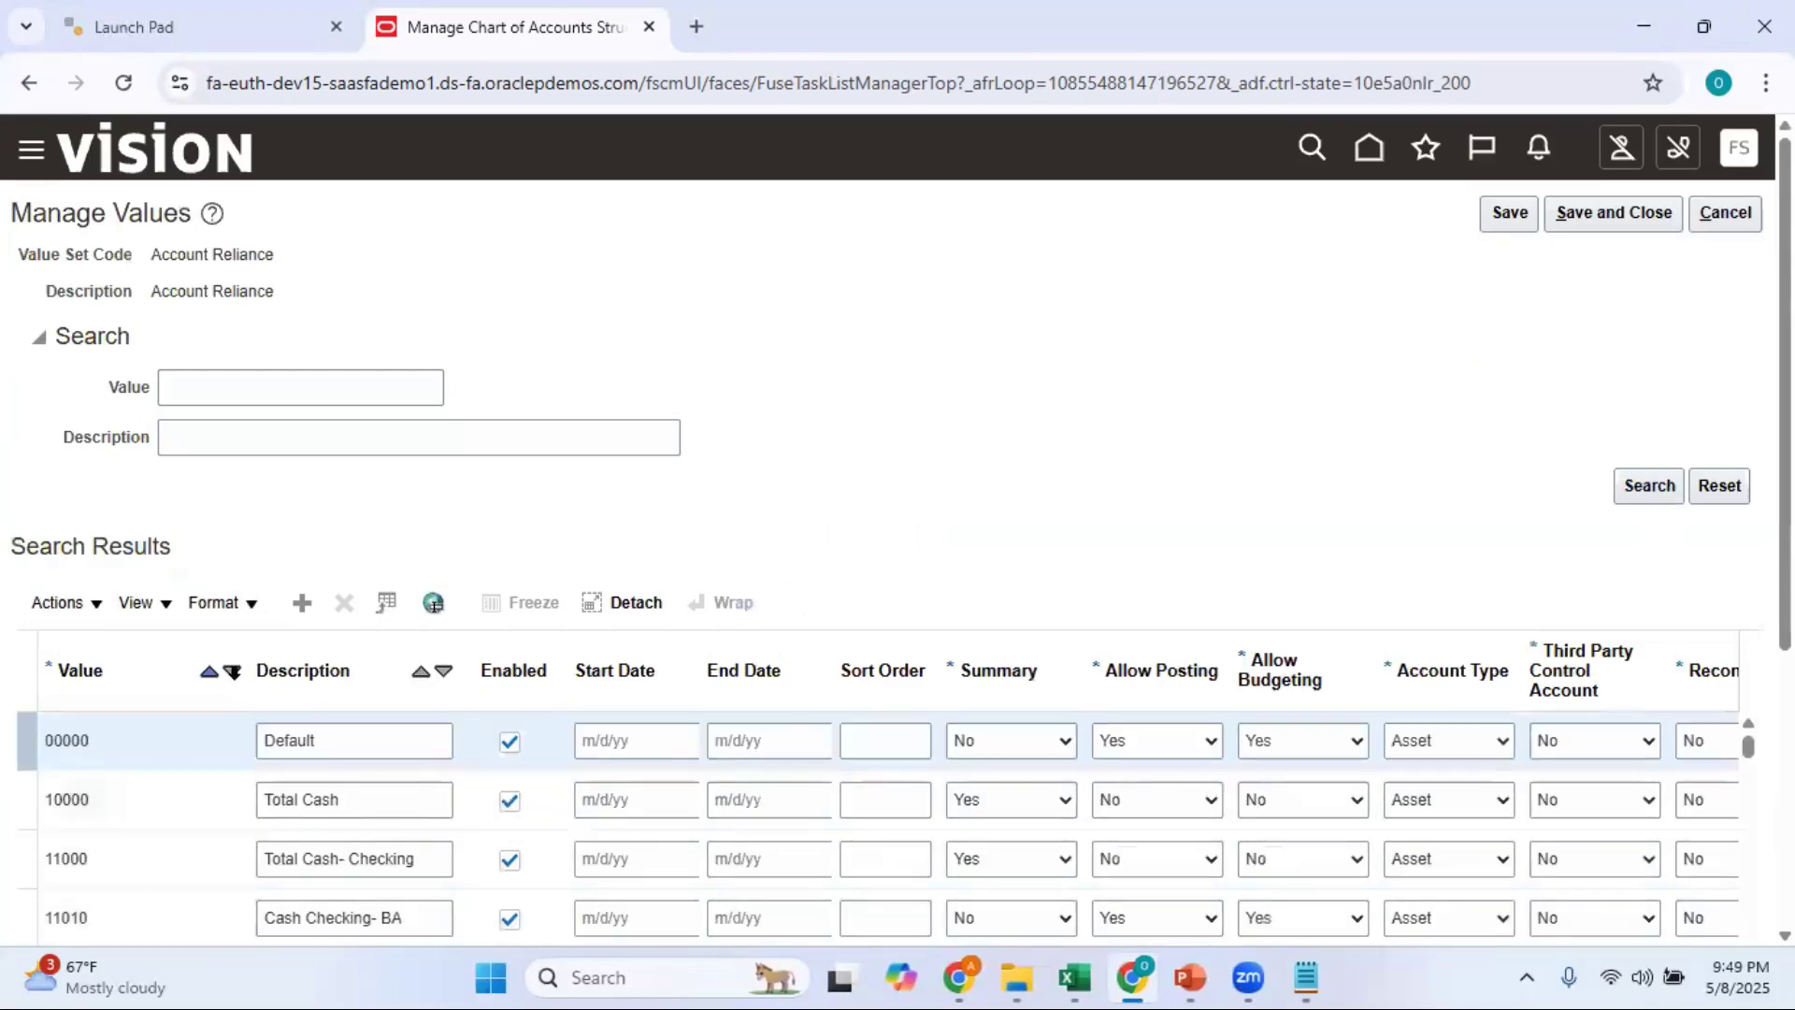
drag(1786, 449, 1786, 465)
scroll(673, 544, down, 2)
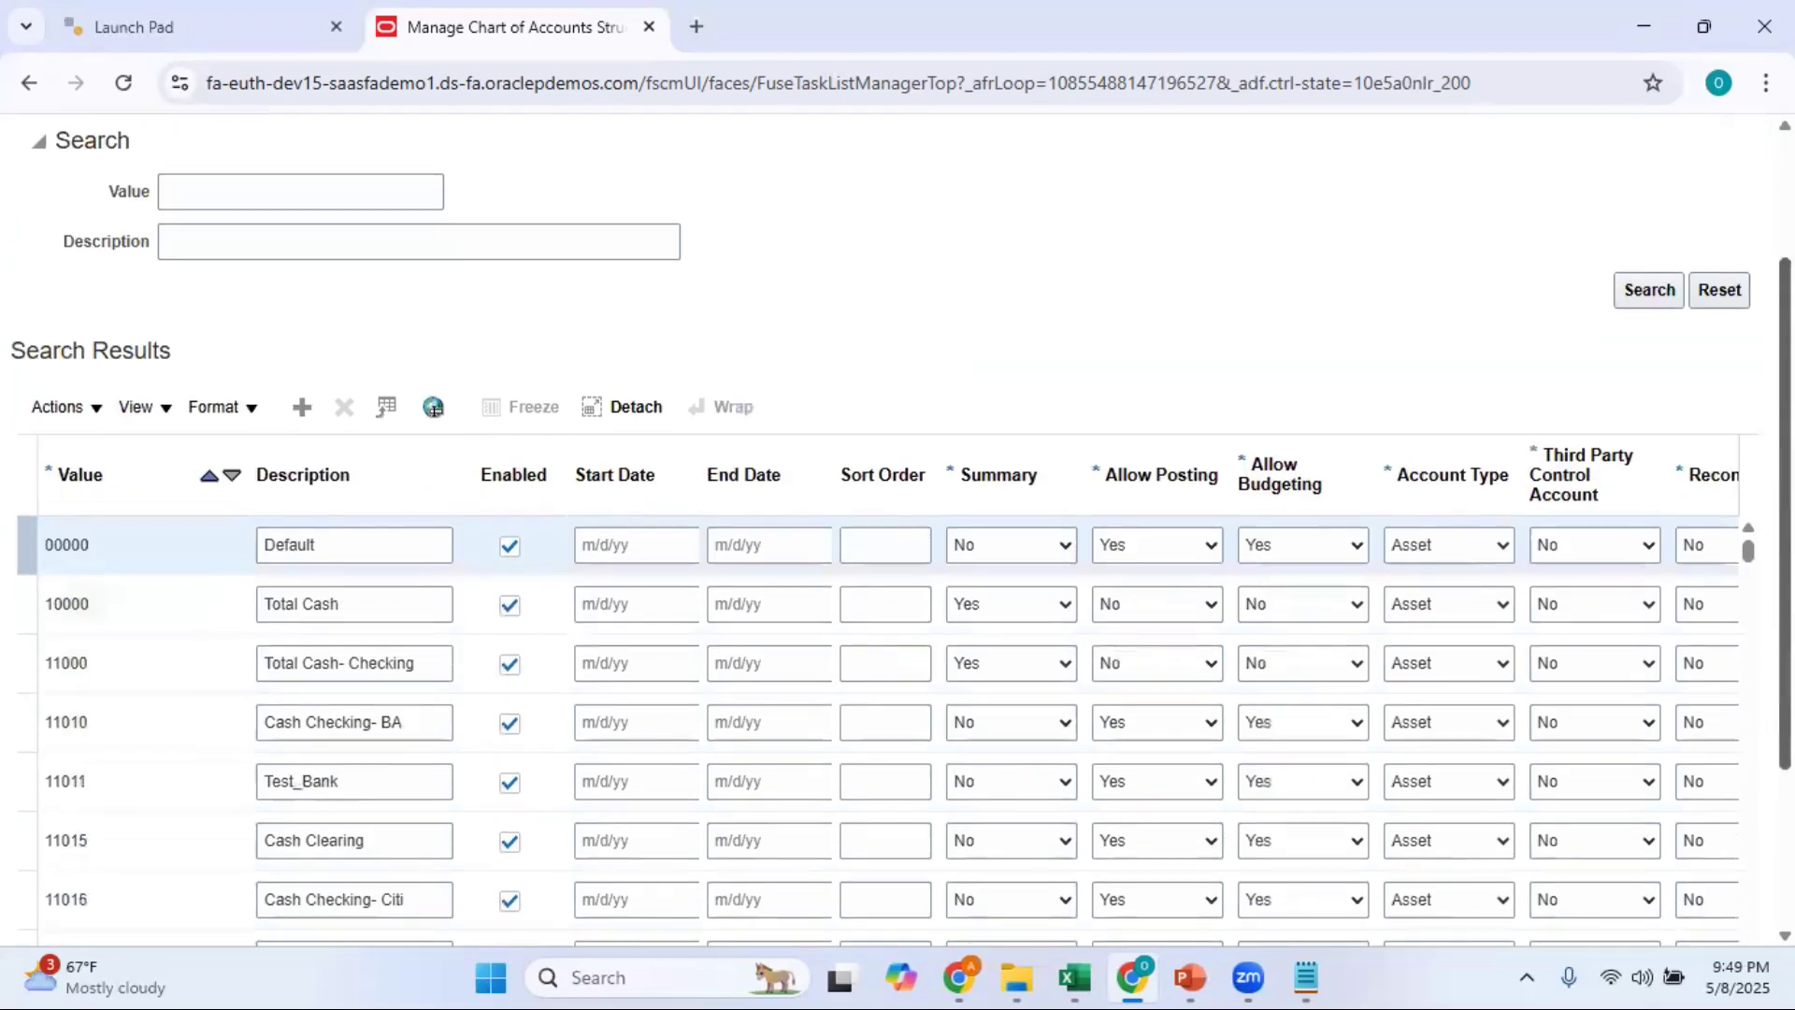
scroll(673, 544, up, 2)
Add value 11012 with description Cash Checking - JPMC, checking both against the Natural Accounts sheet in Excel.
click(303, 605)
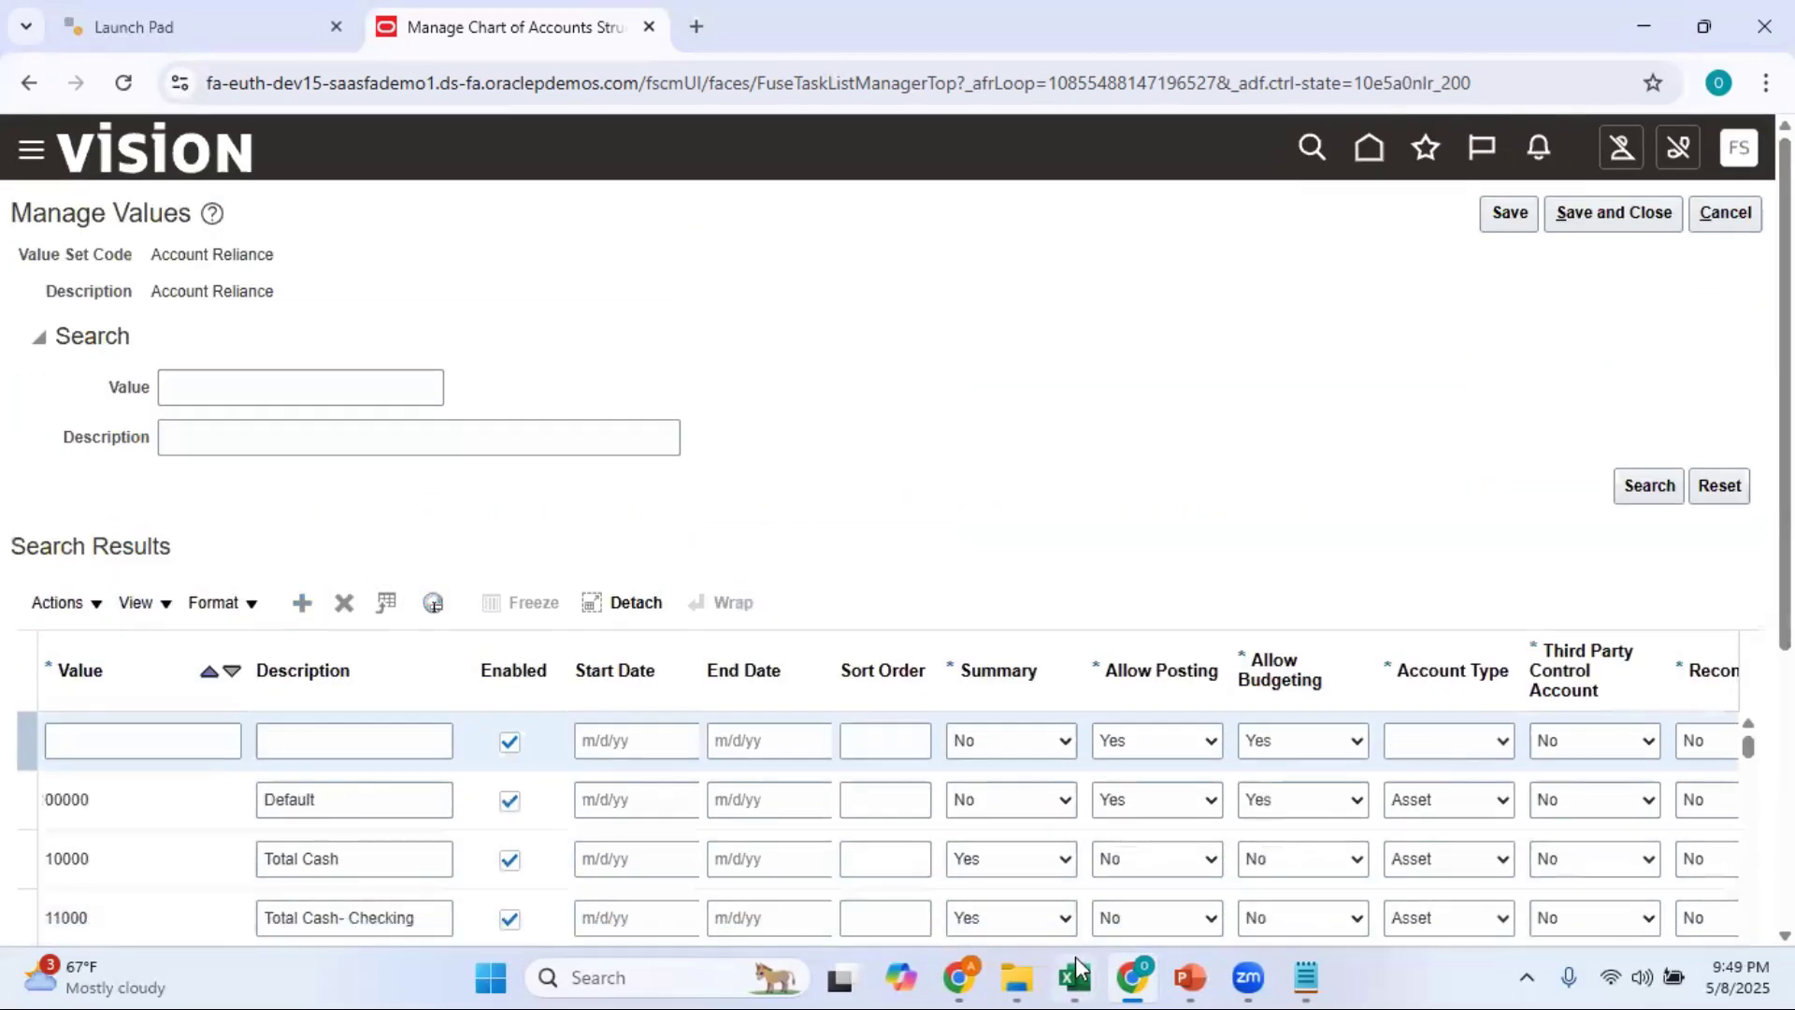
mouse_move(1075, 957)
click(993, 899)
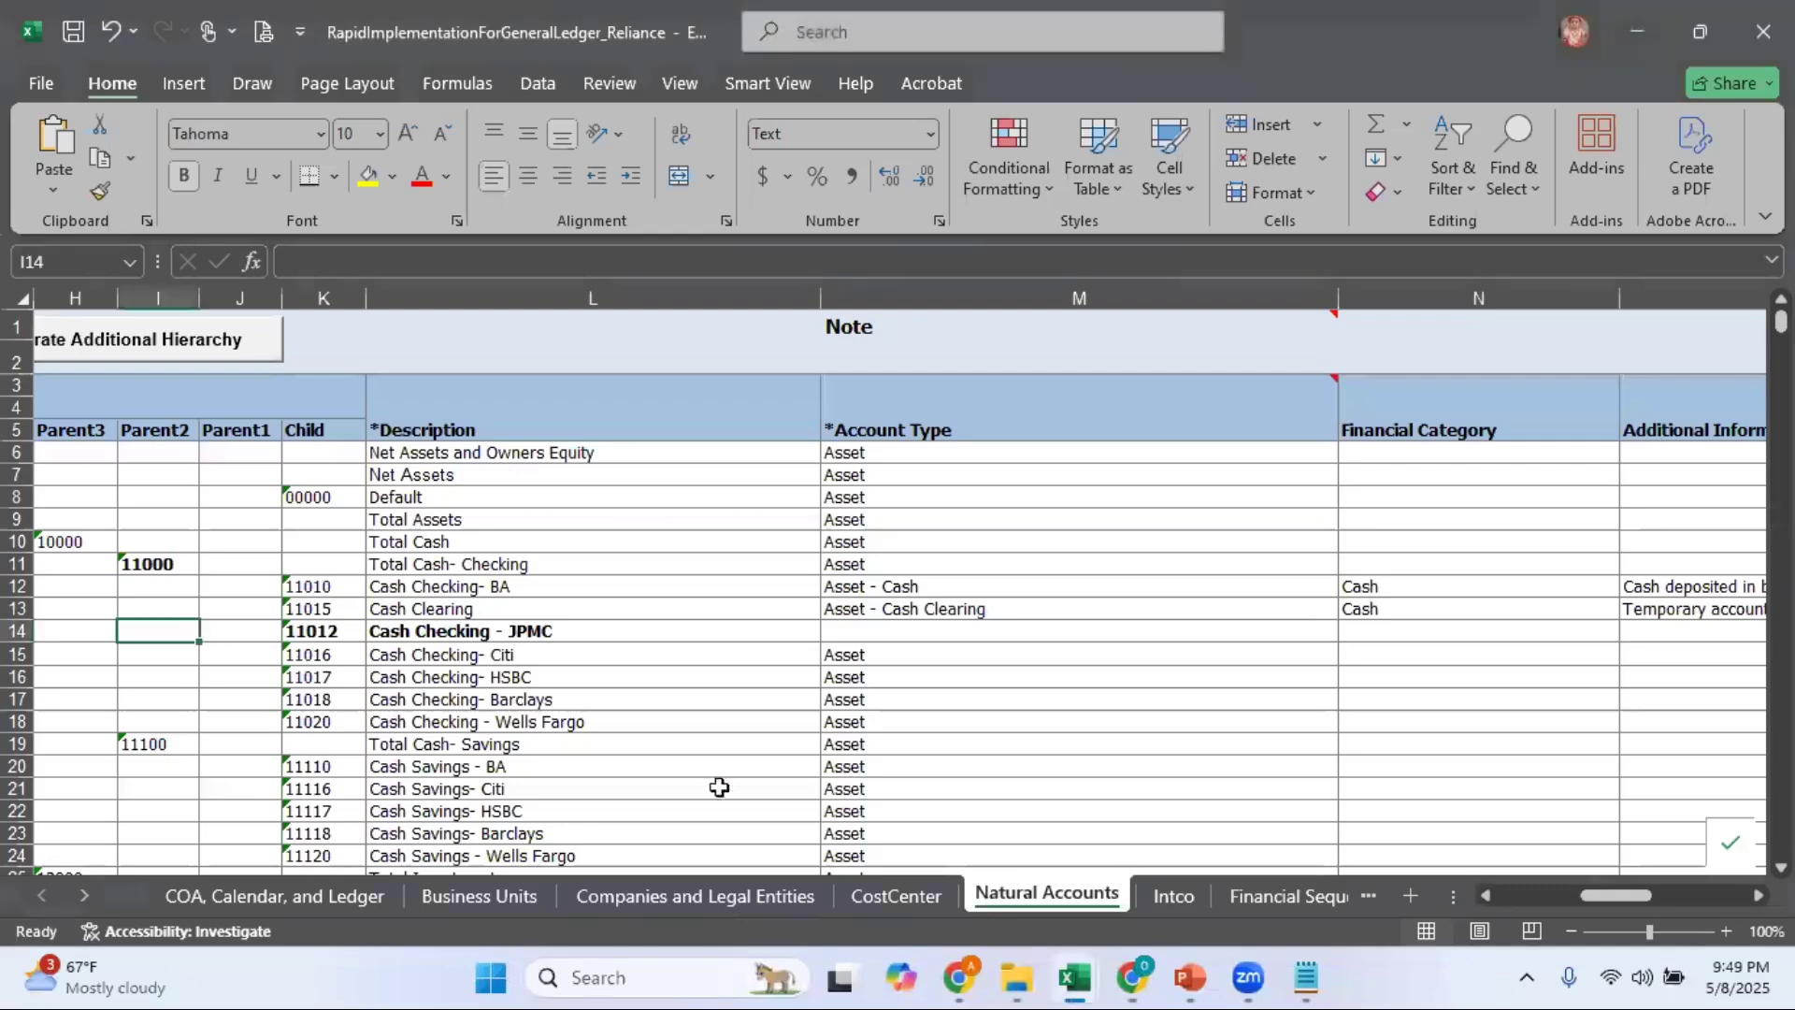
key(alt+Tab)
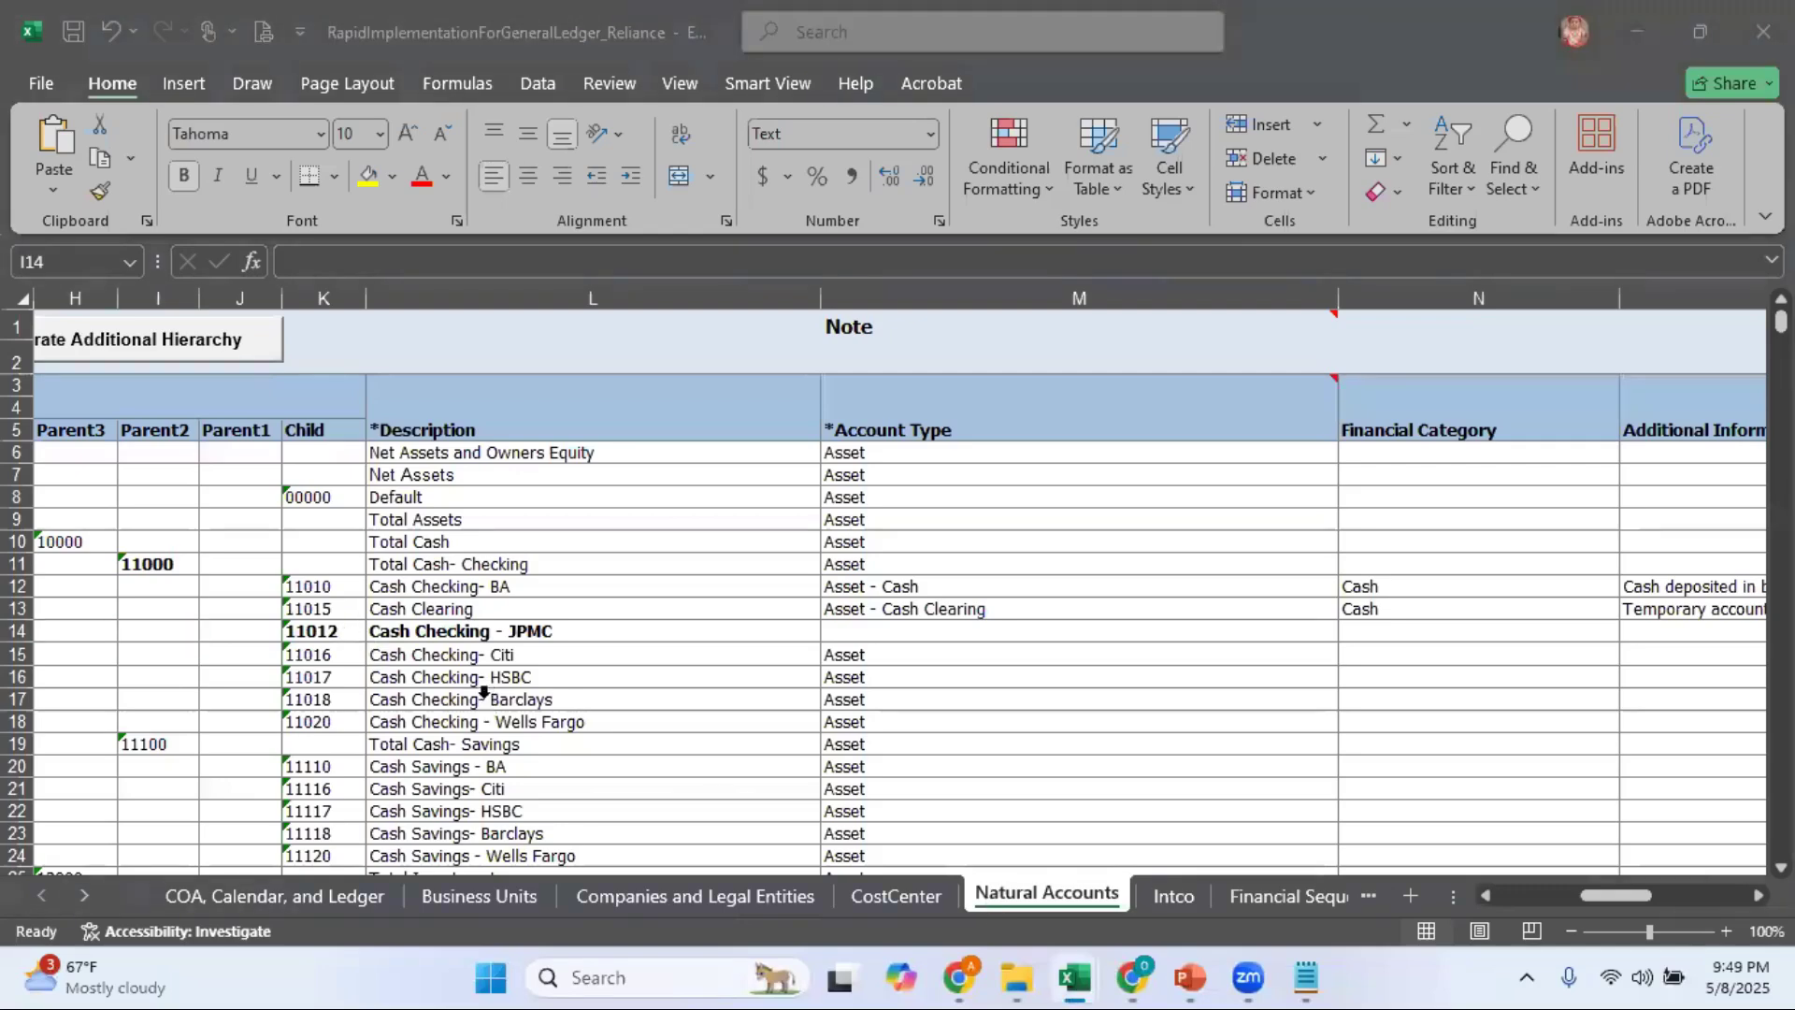
click(106, 743)
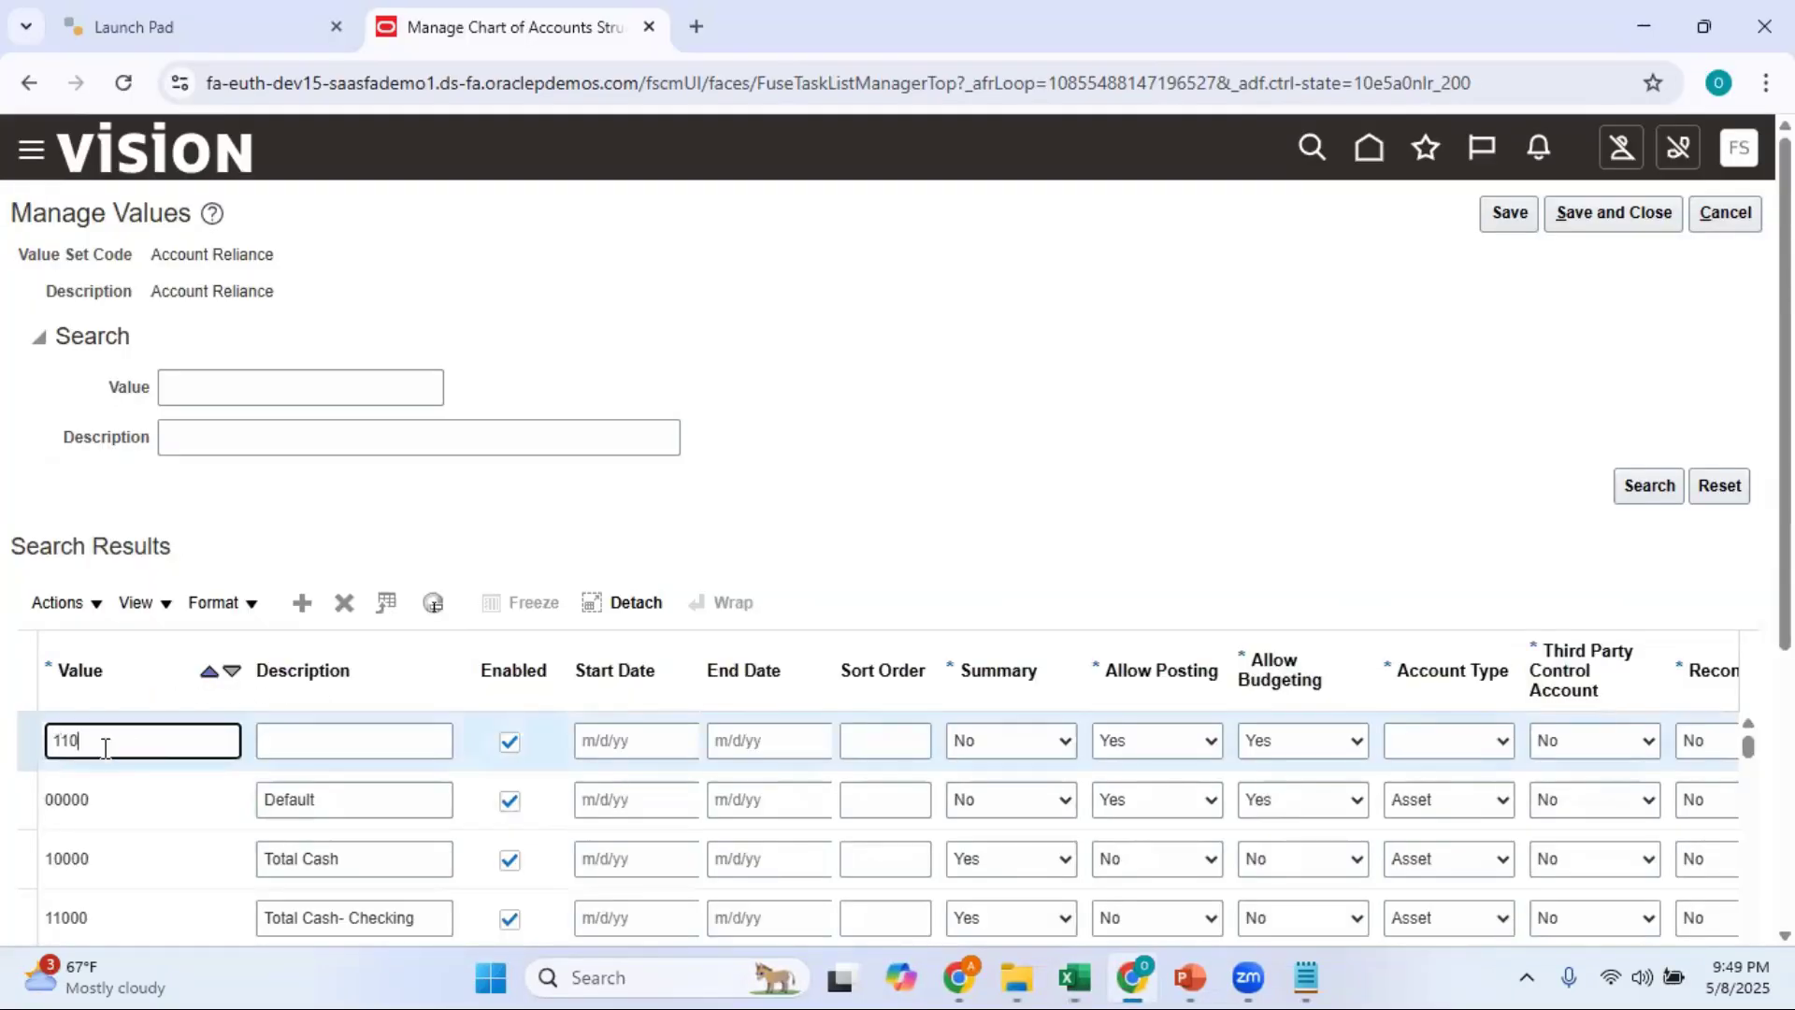
text(11012)
key(Tab)
key(alt+Tab)
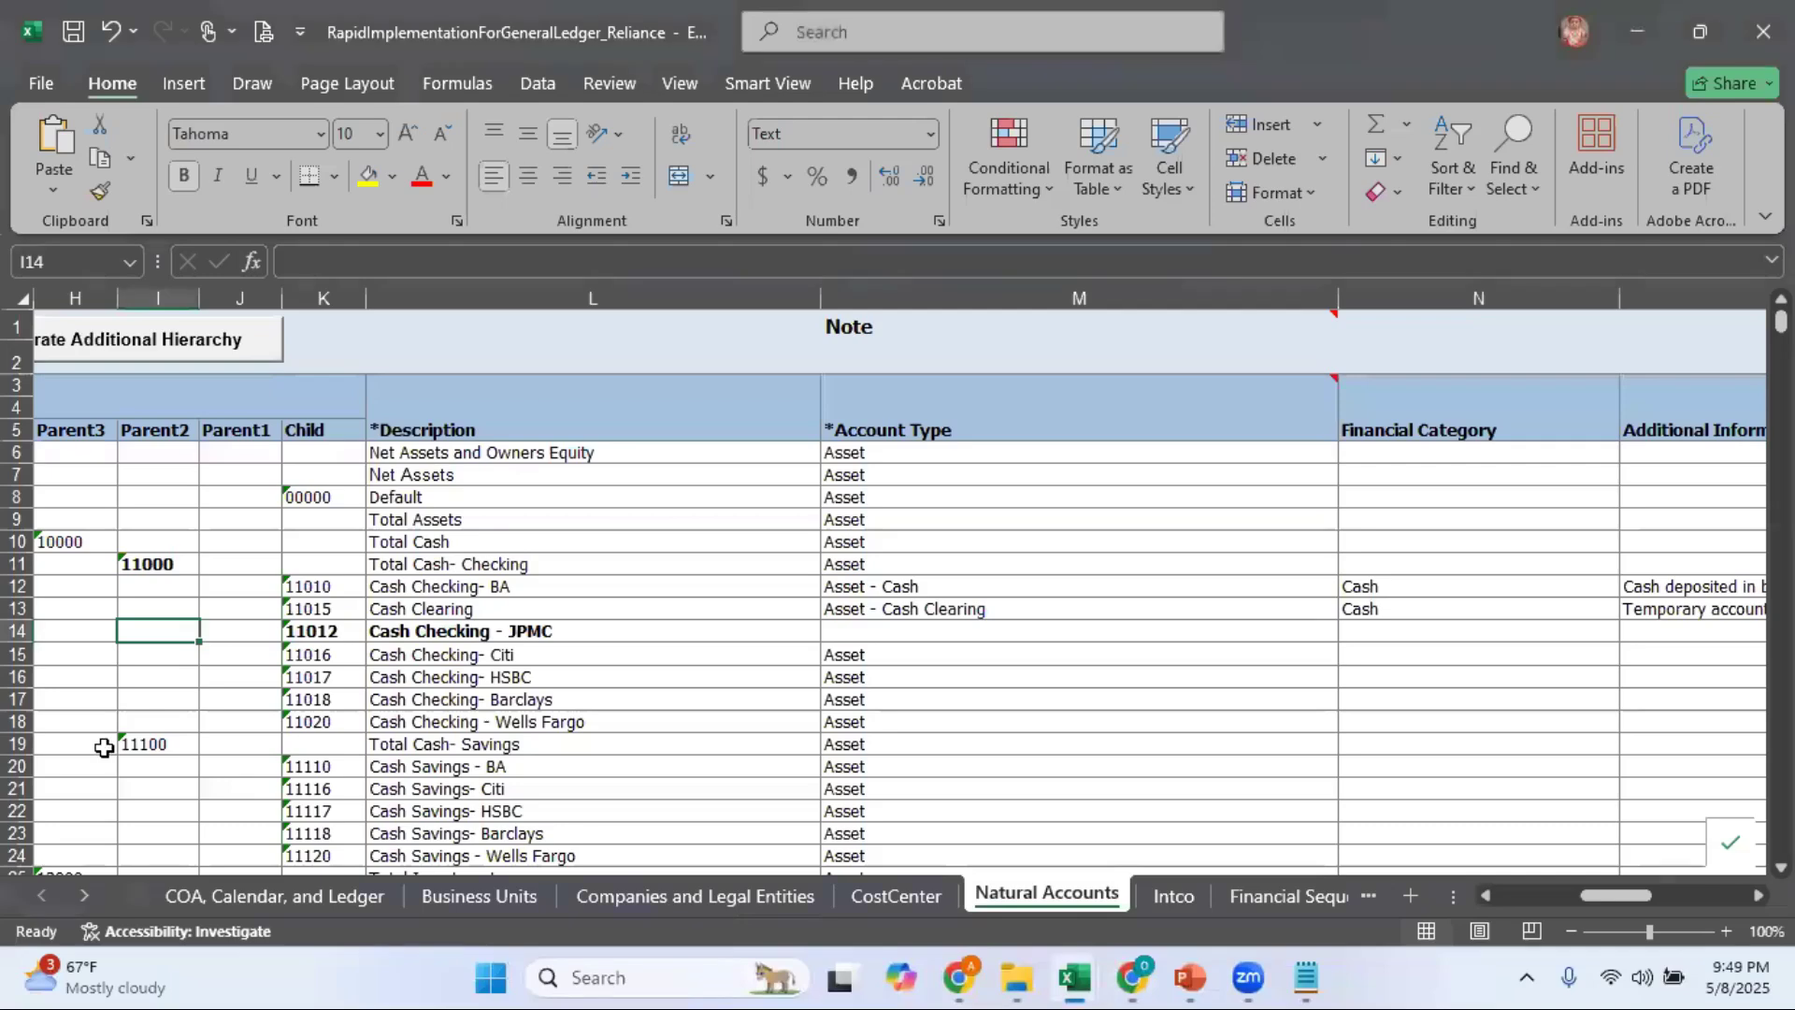
key(alt+Tab)
text(Cash Ch)
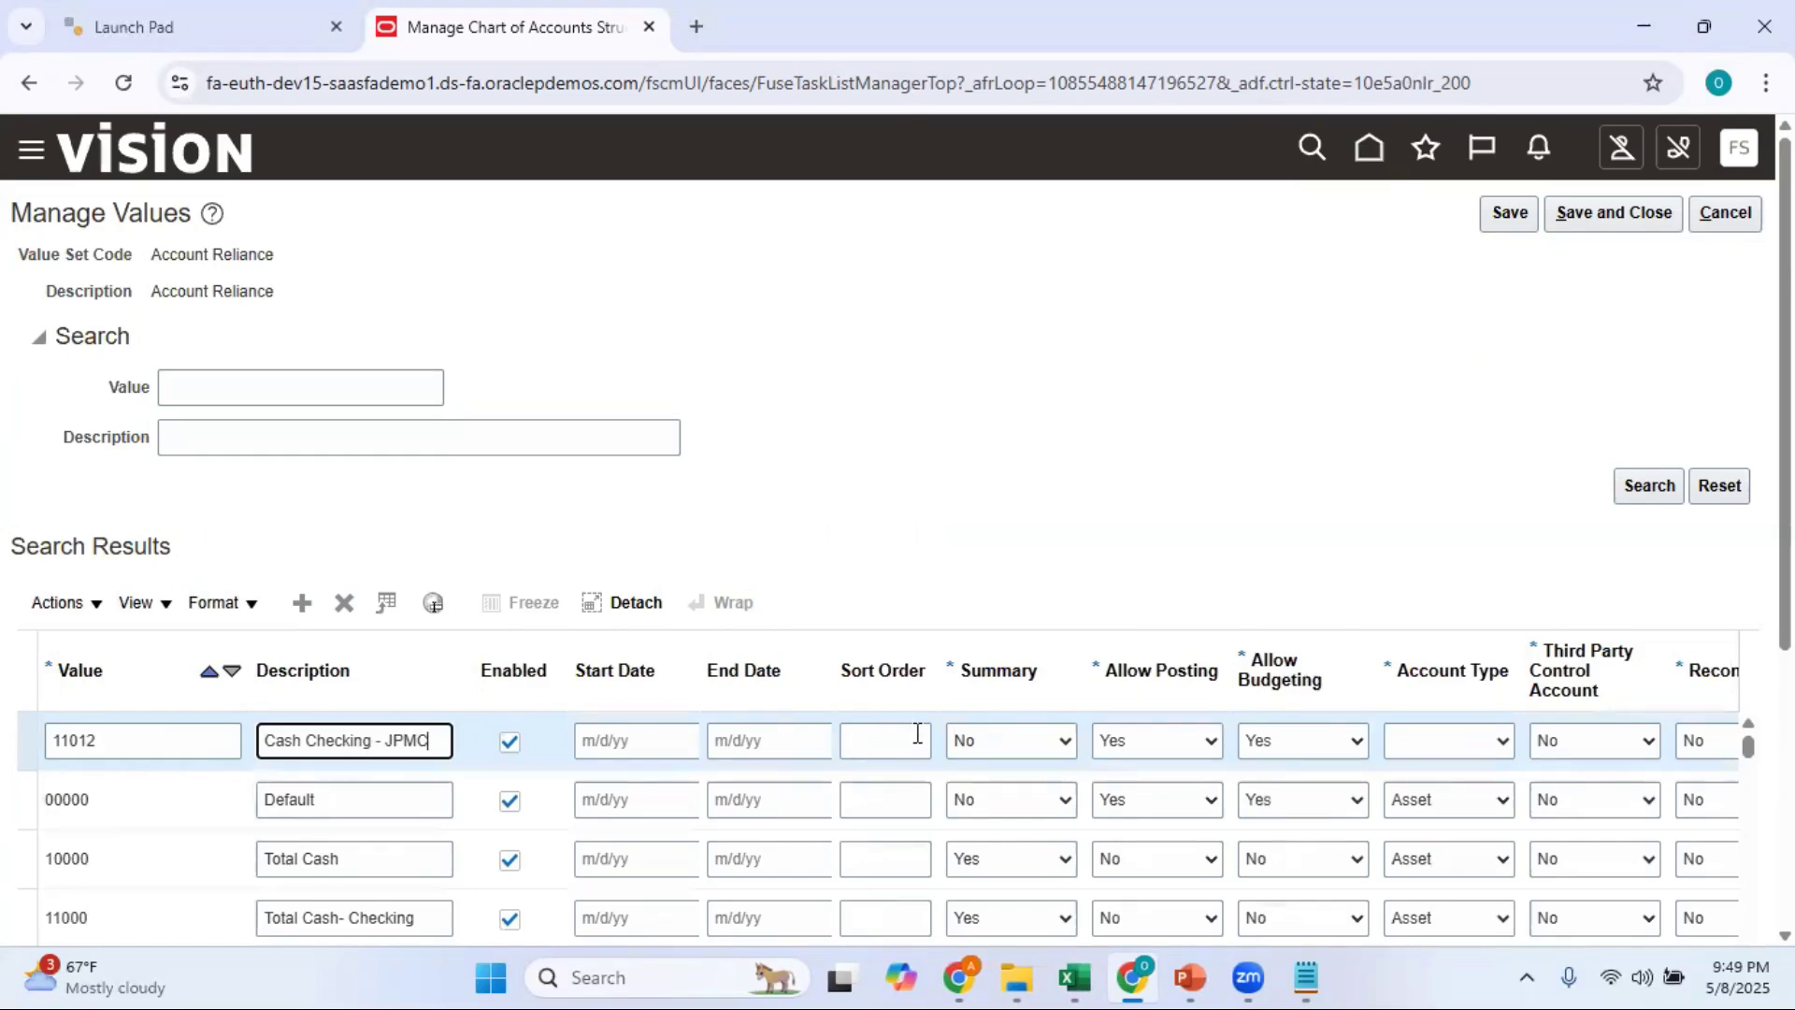
Set the account type of value 11012 to Asset and review the row's remaining attributes through Financial Category.
scroll(1052, 670, down, 1)
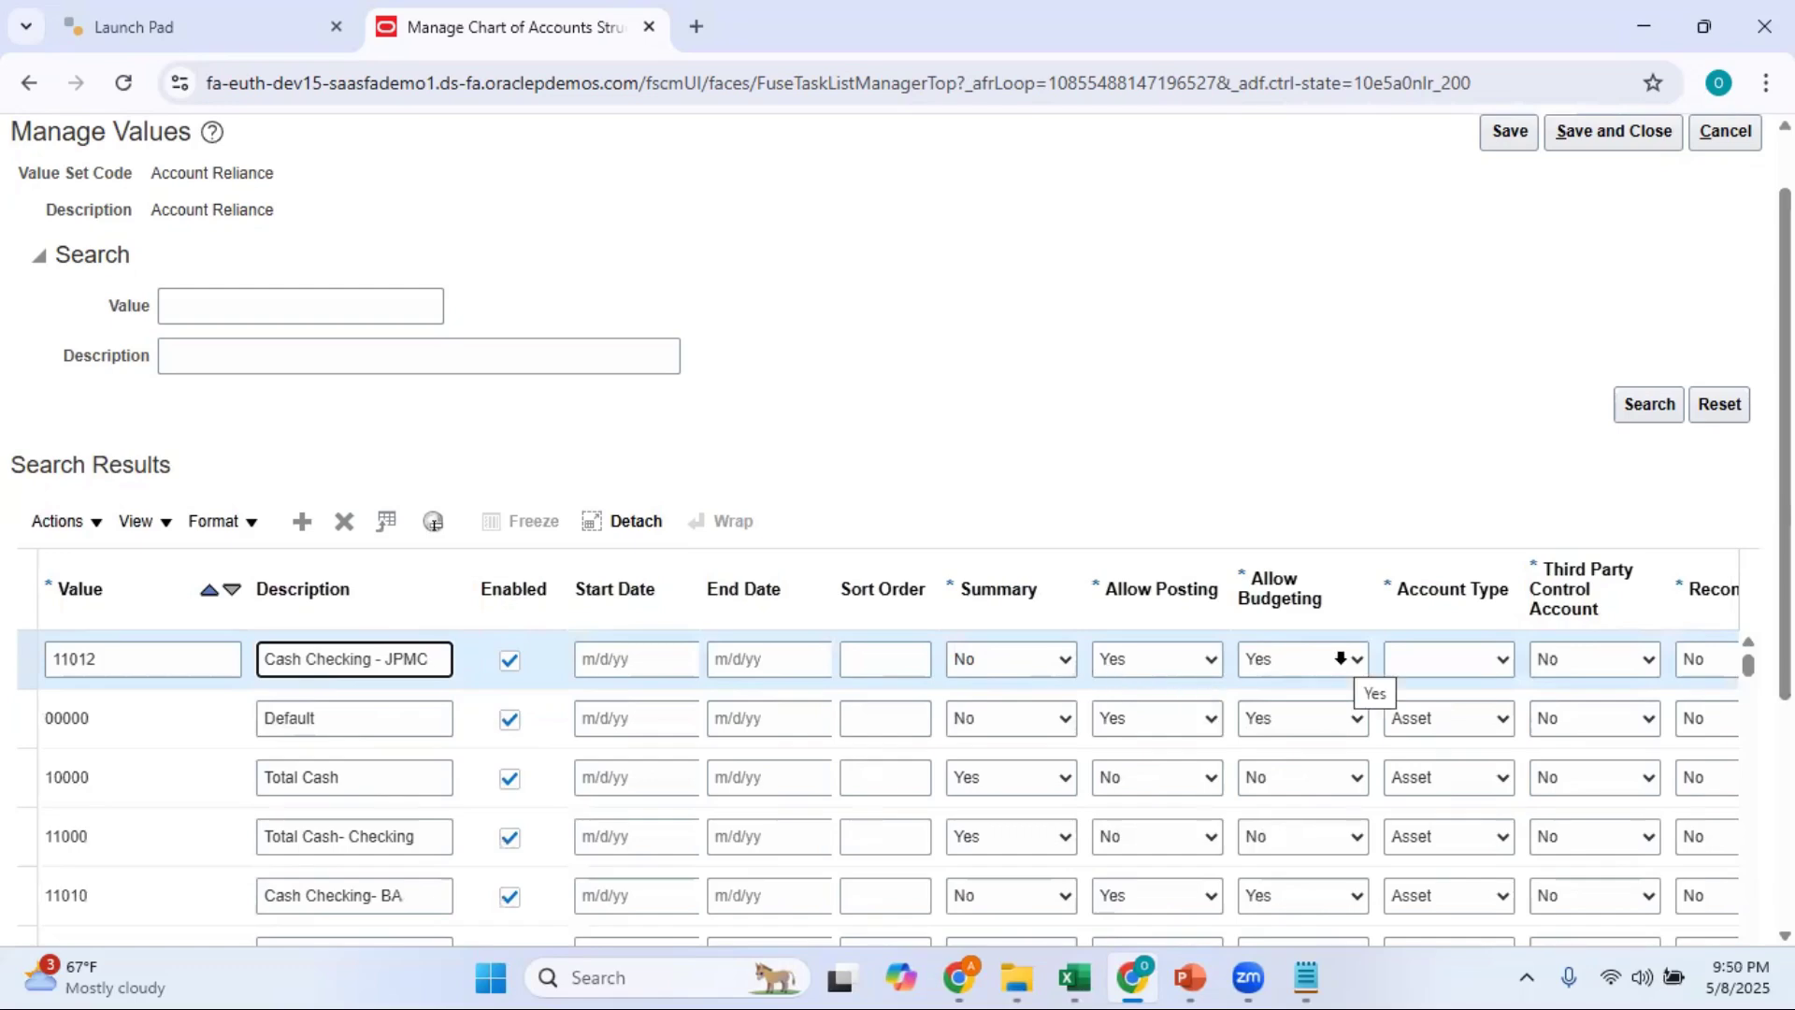
click(1448, 658)
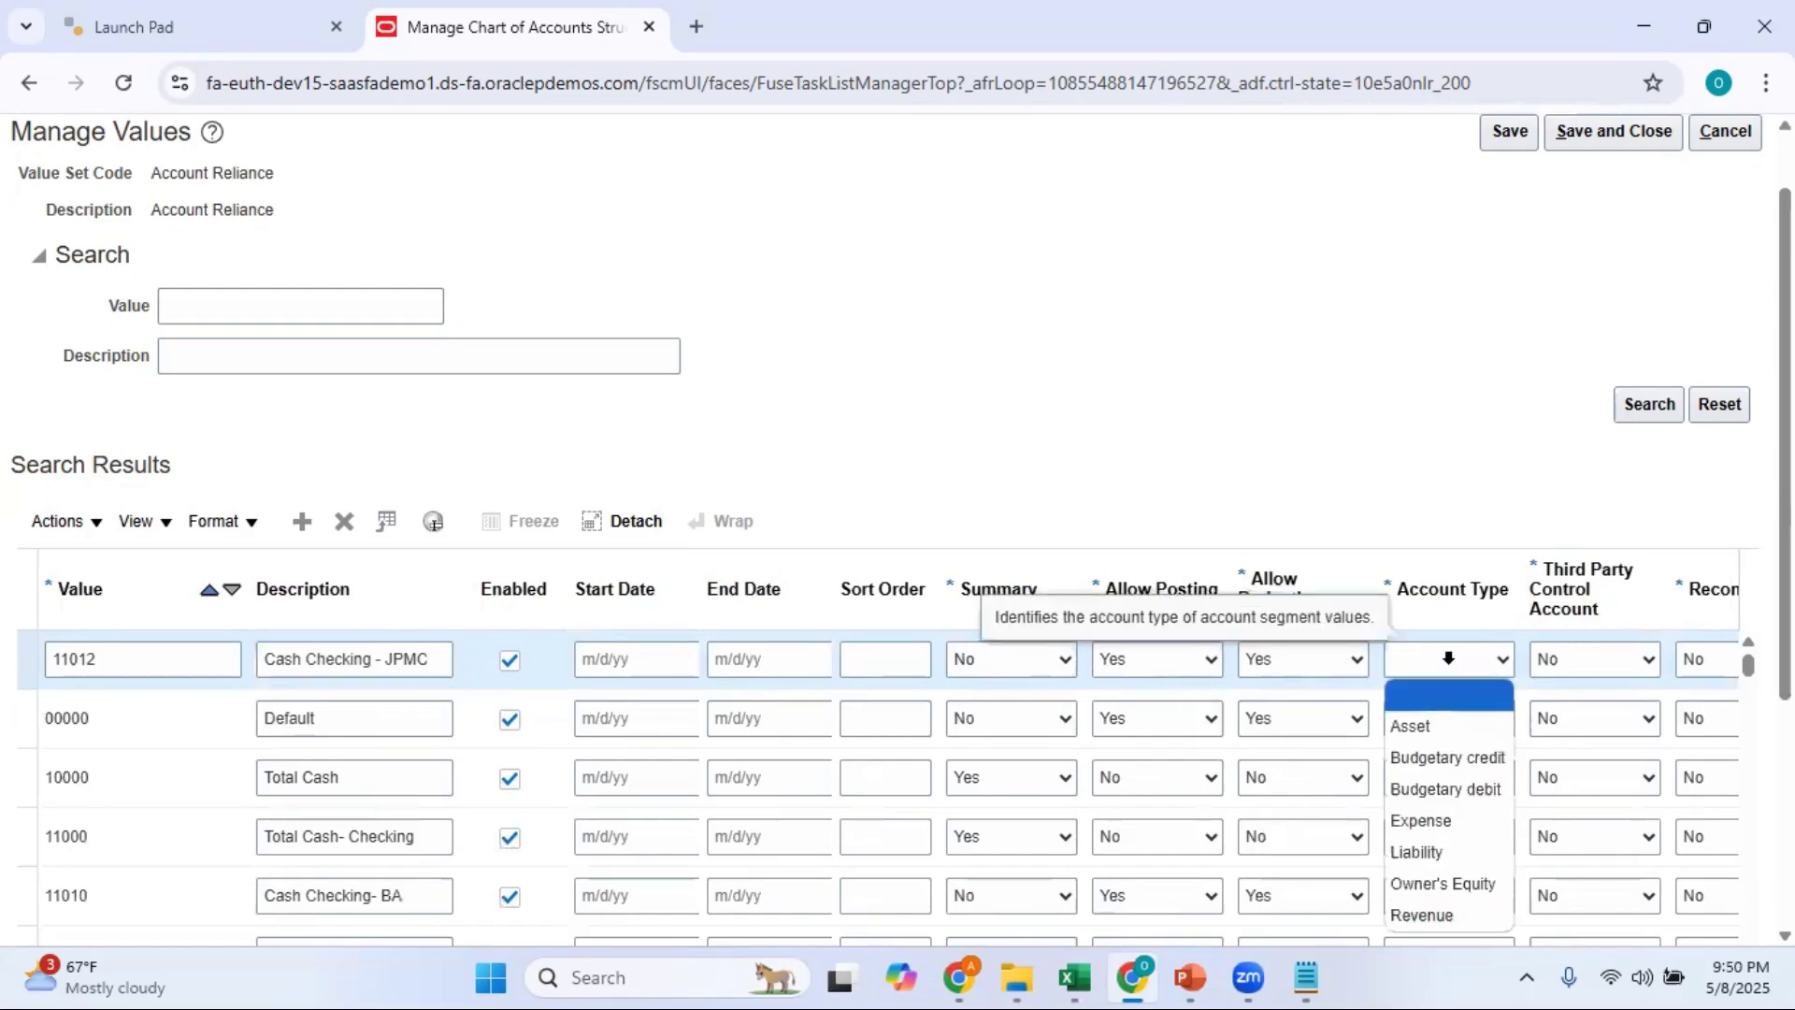
click(1430, 726)
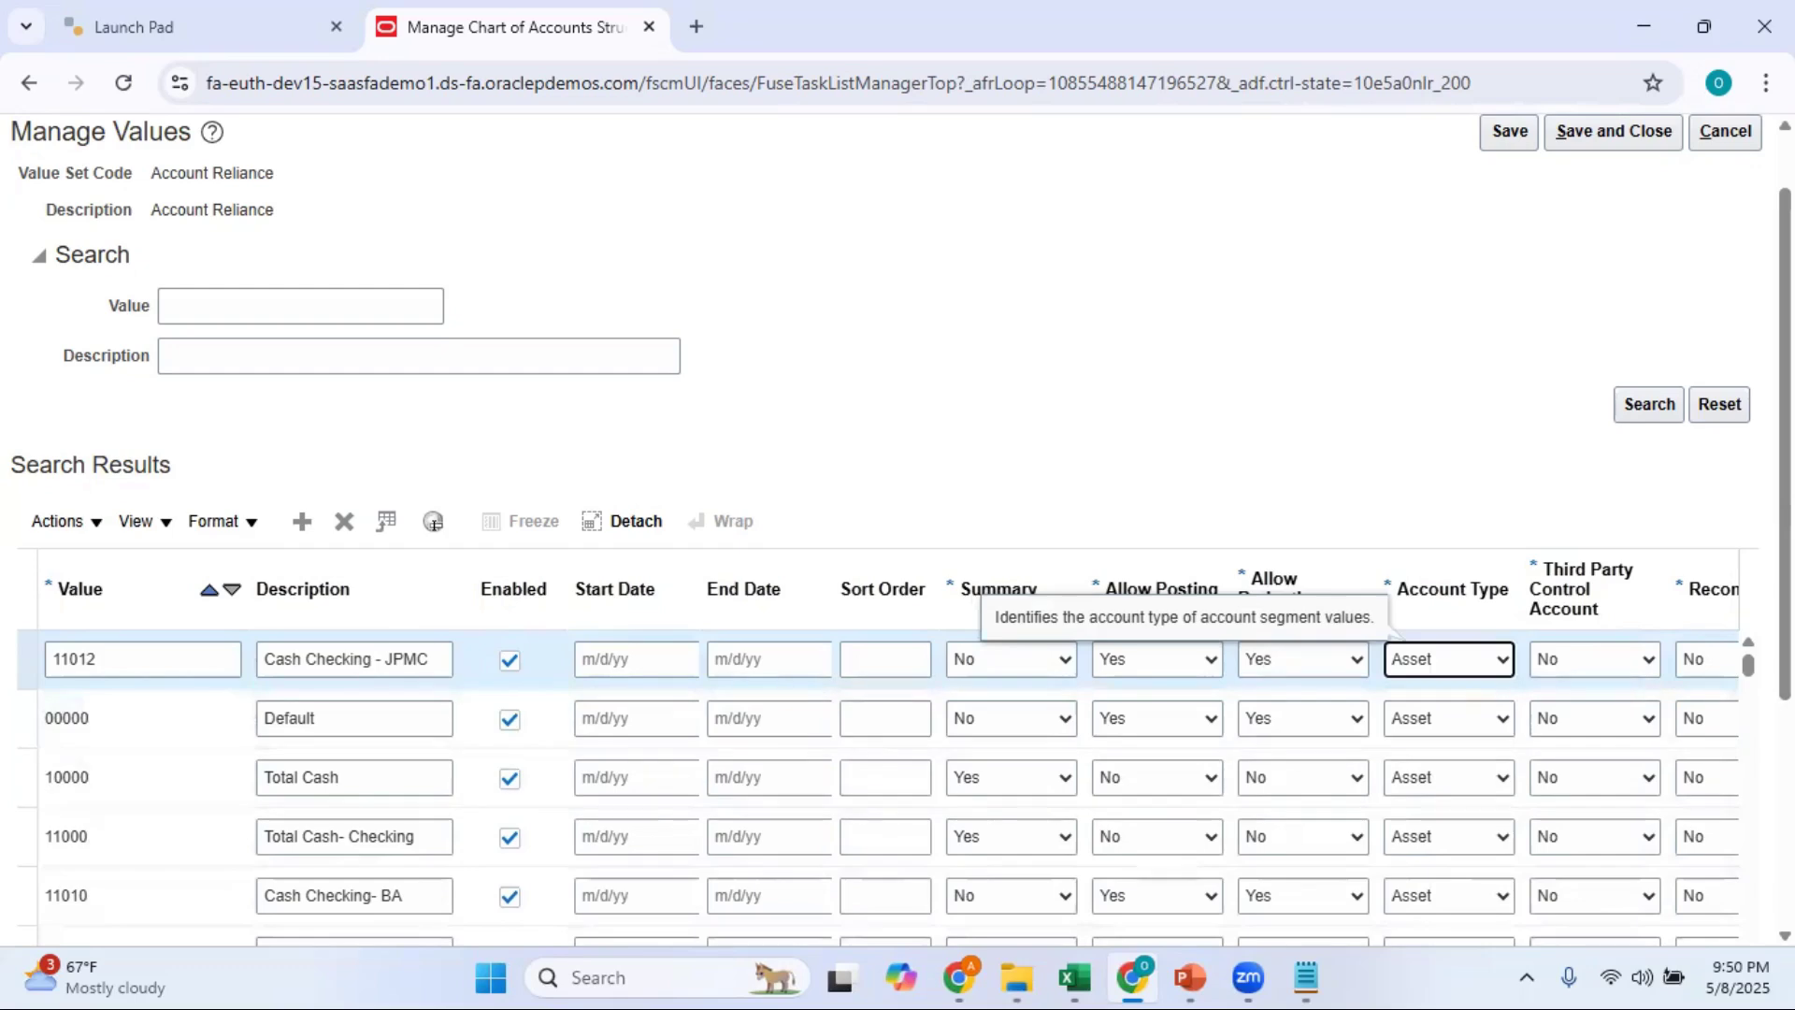
scroll(897, 524, down, 4)
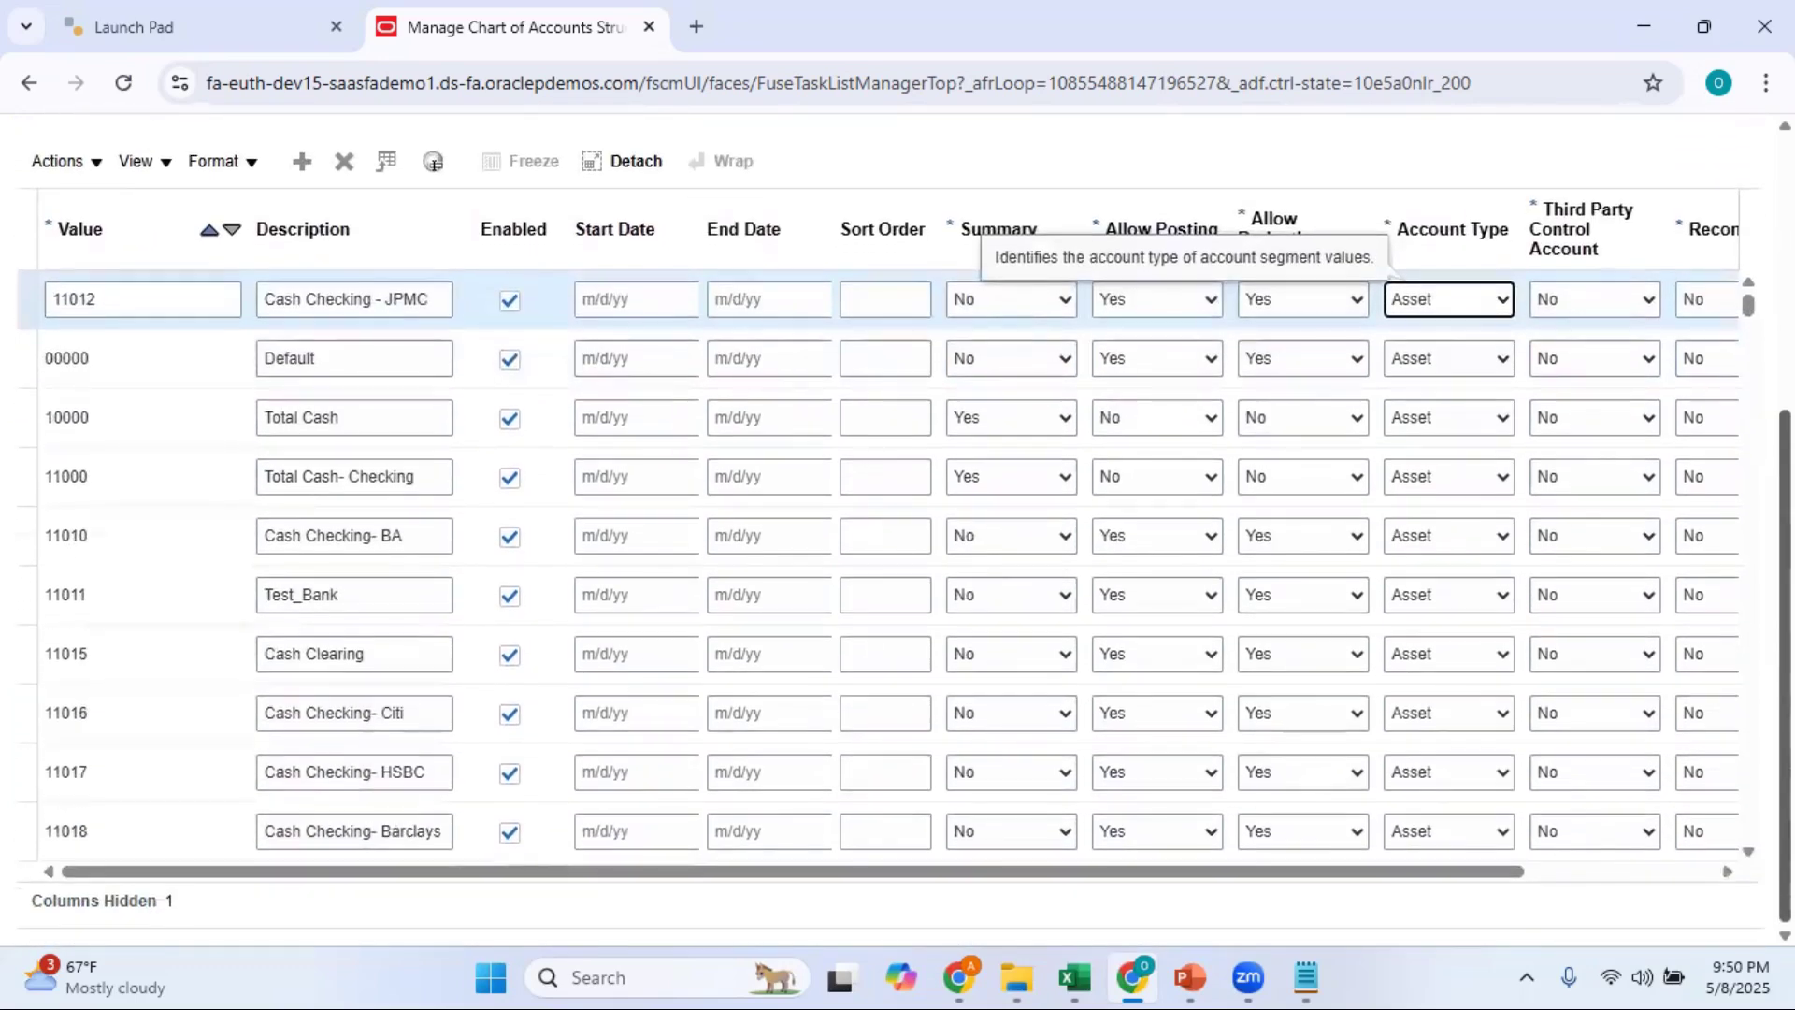
drag(1482, 877, 1731, 872)
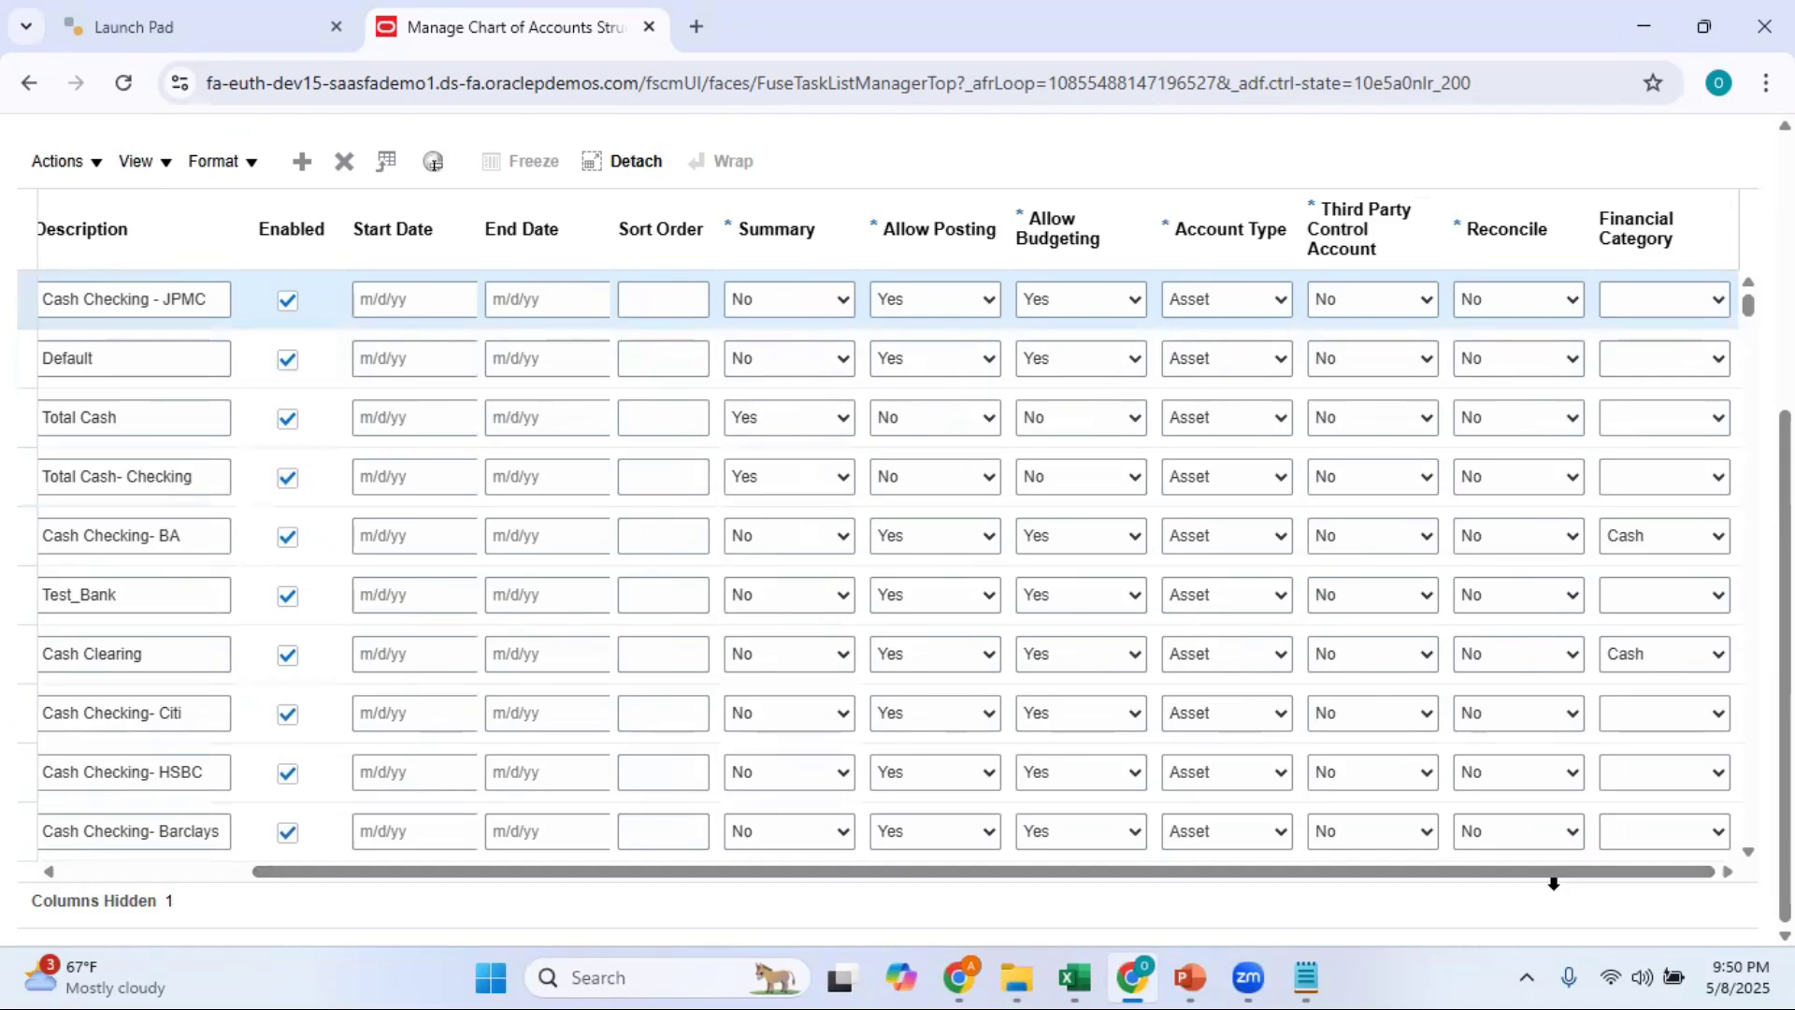
drag(1548, 876, 1078, 881)
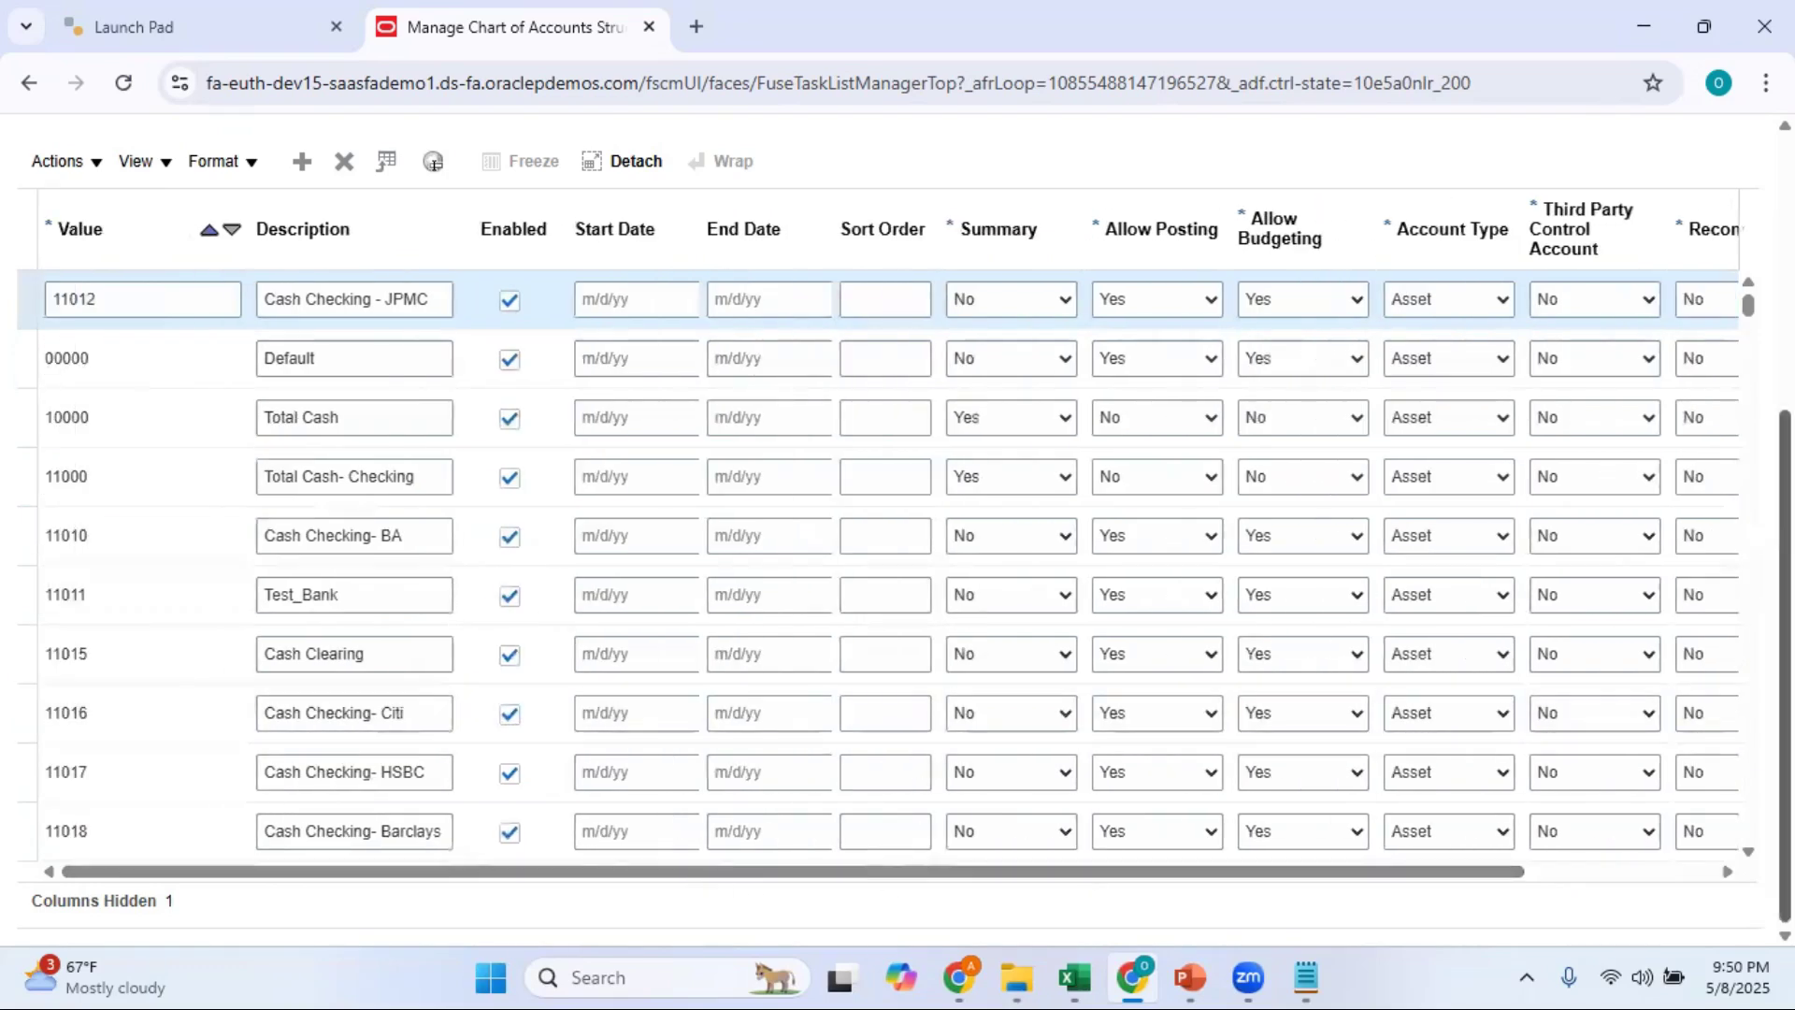
Save and close the new value, the value set and the Reliance structure instance, returning to Manage Chart of Accounts Structures.
drag(1785, 598, 1631, 221)
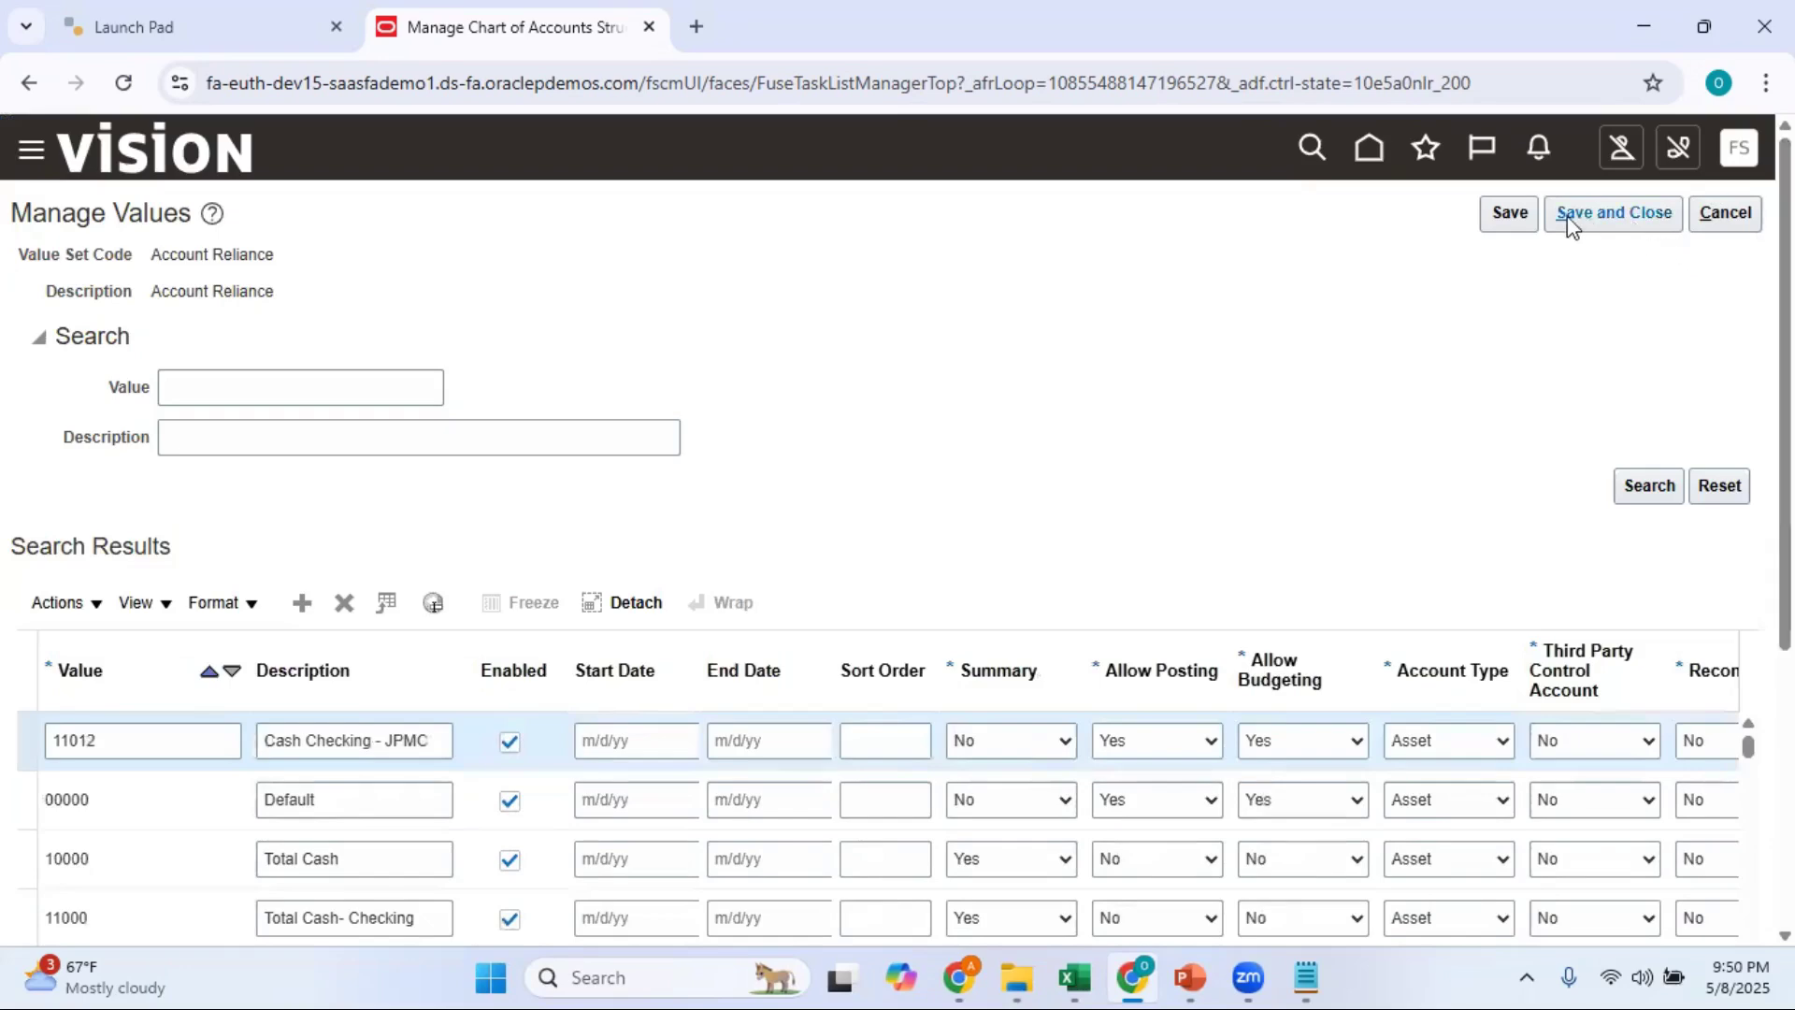
click(1599, 224)
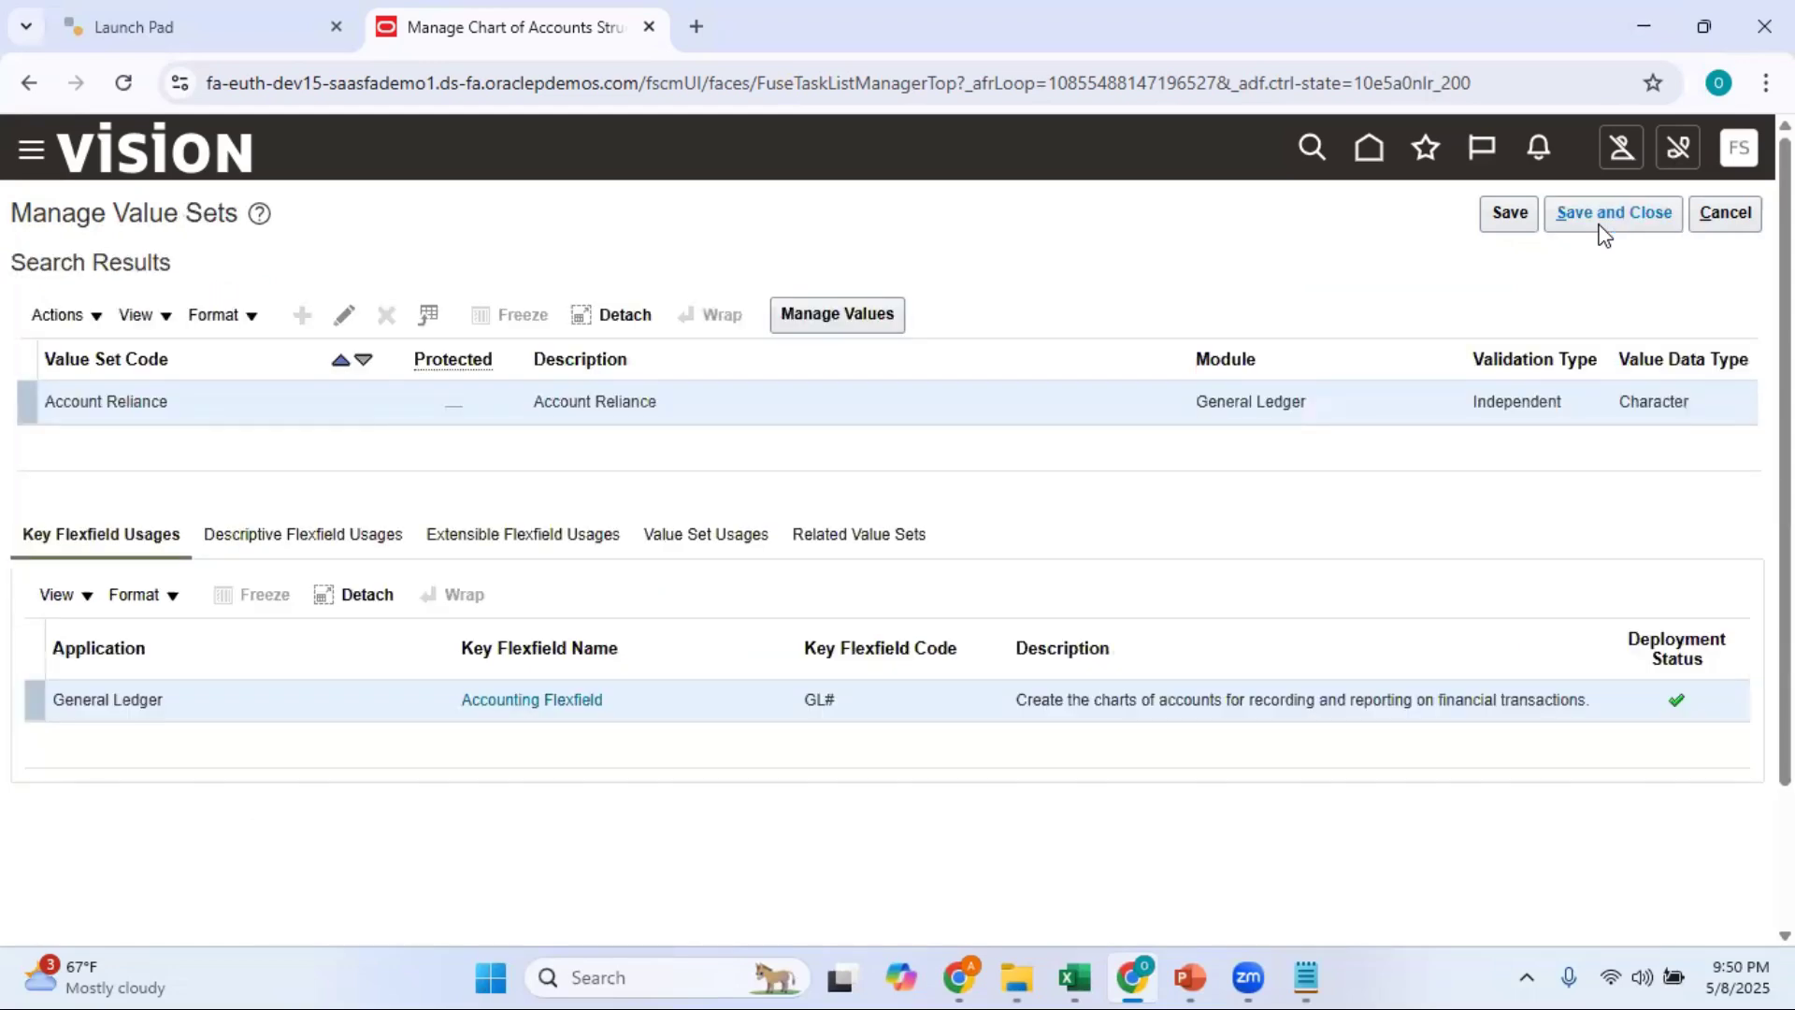
click(1618, 224)
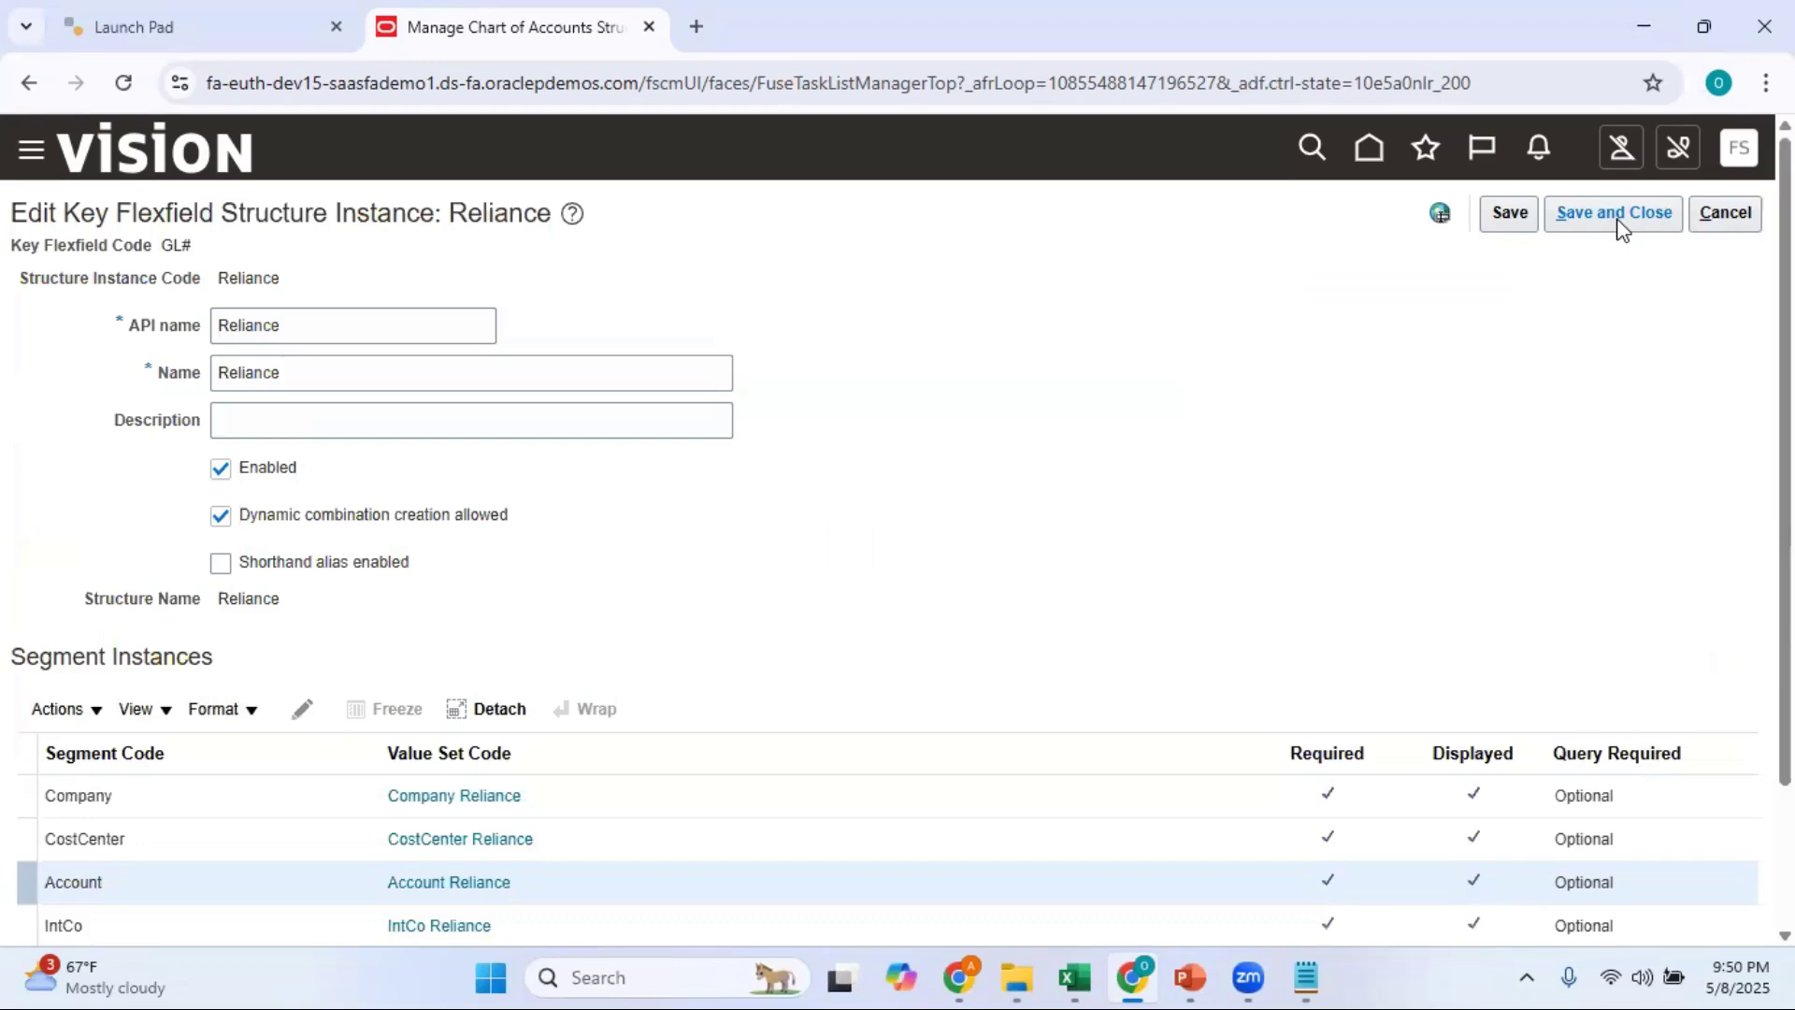
click(1620, 222)
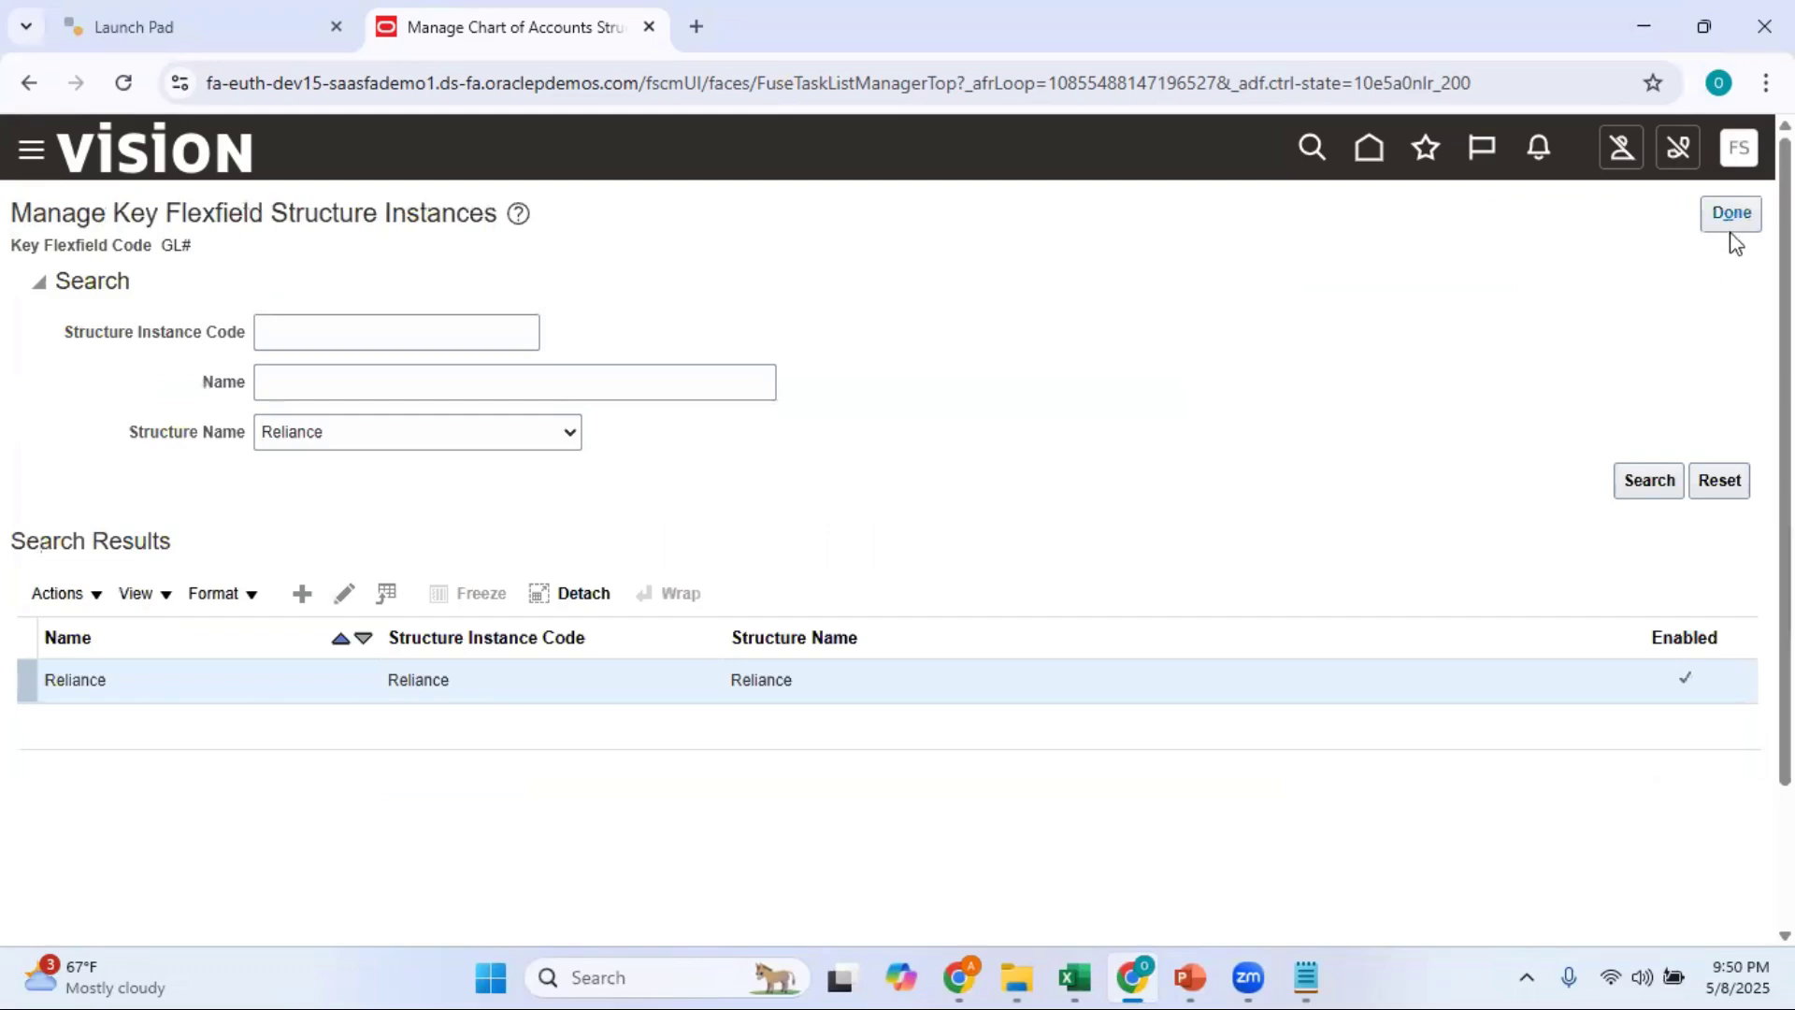
click(1731, 224)
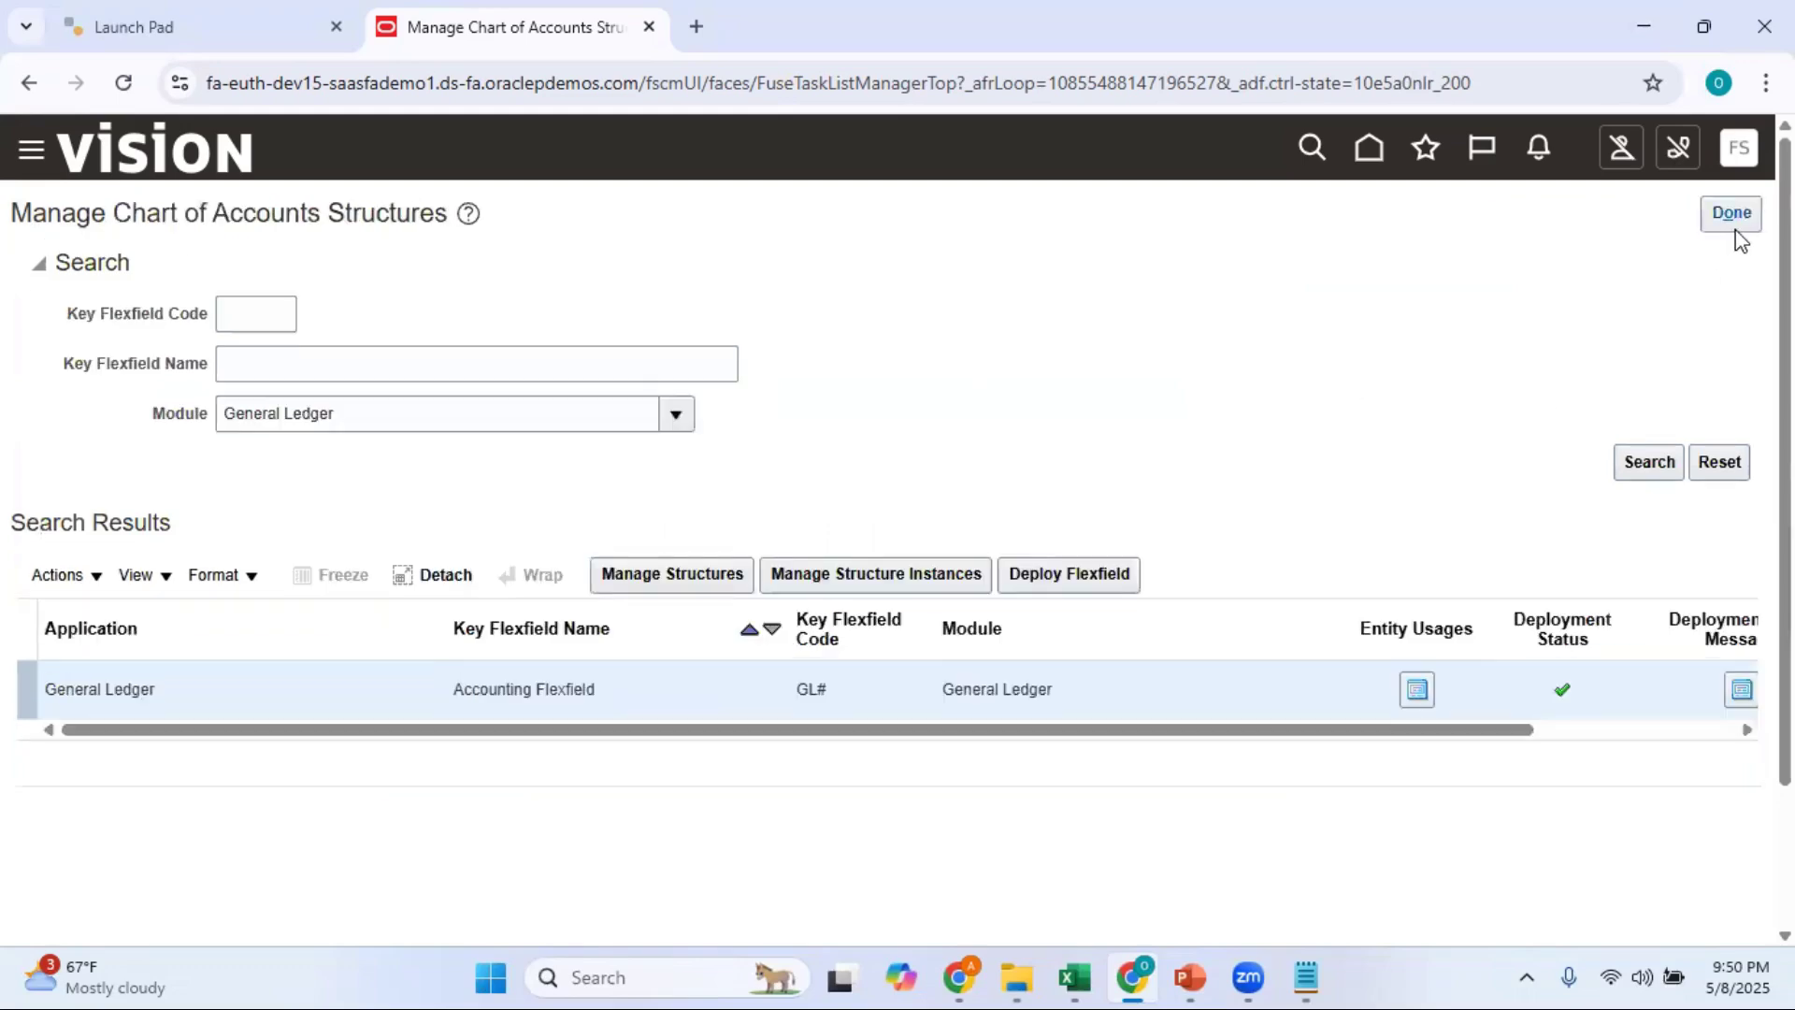
Leave the chart of accounts structures and open the Manage Account Hierarchies task by searching for Manage%Account%Hierar%.
click(1734, 224)
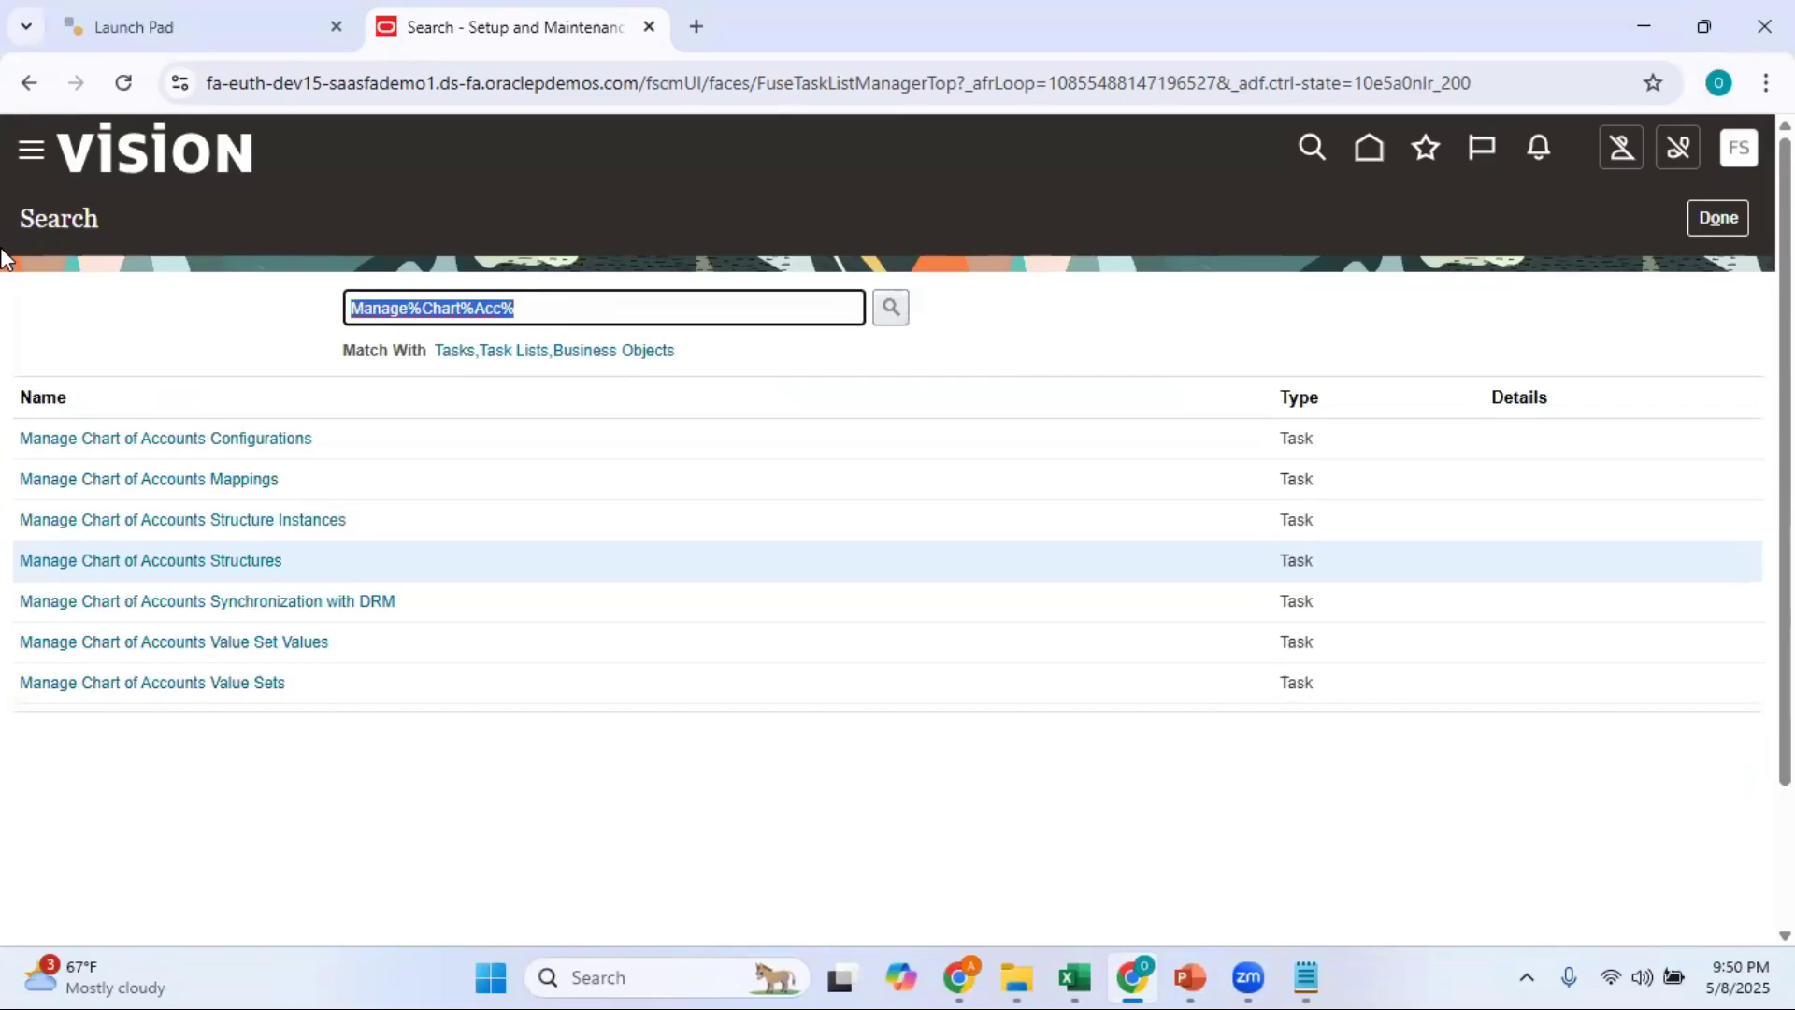
text(Manage%)
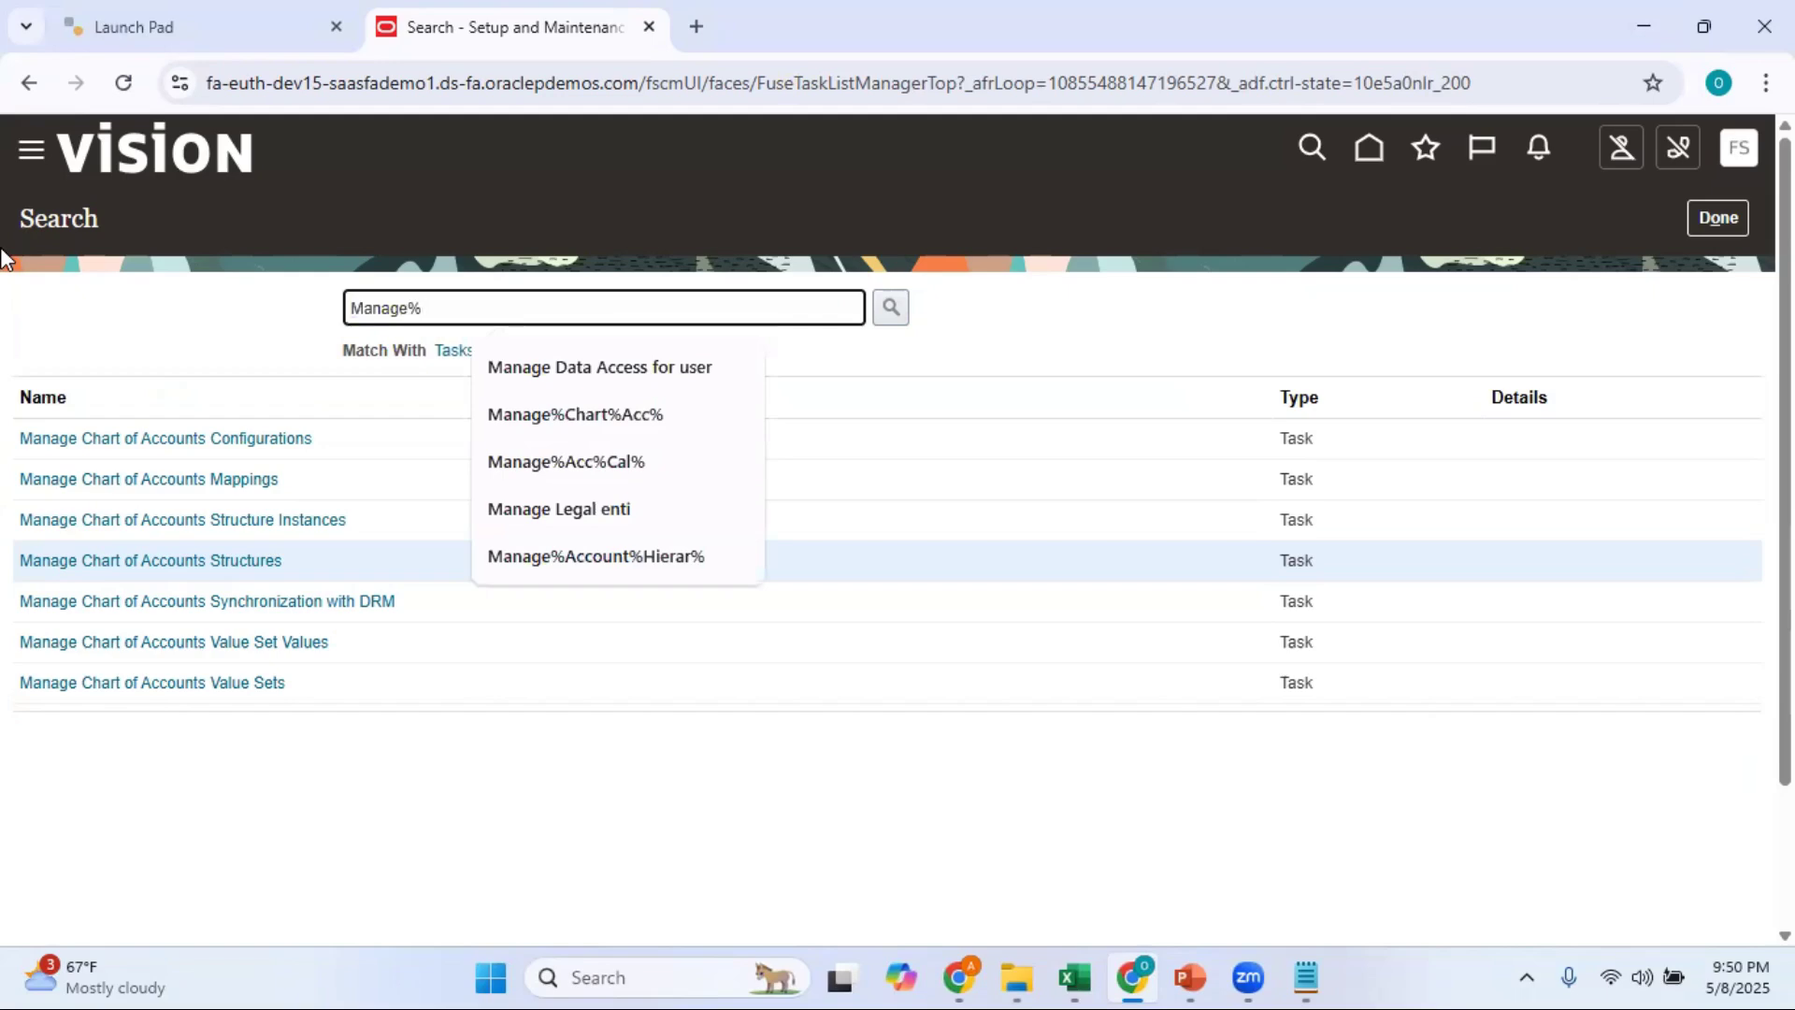
text(Account)
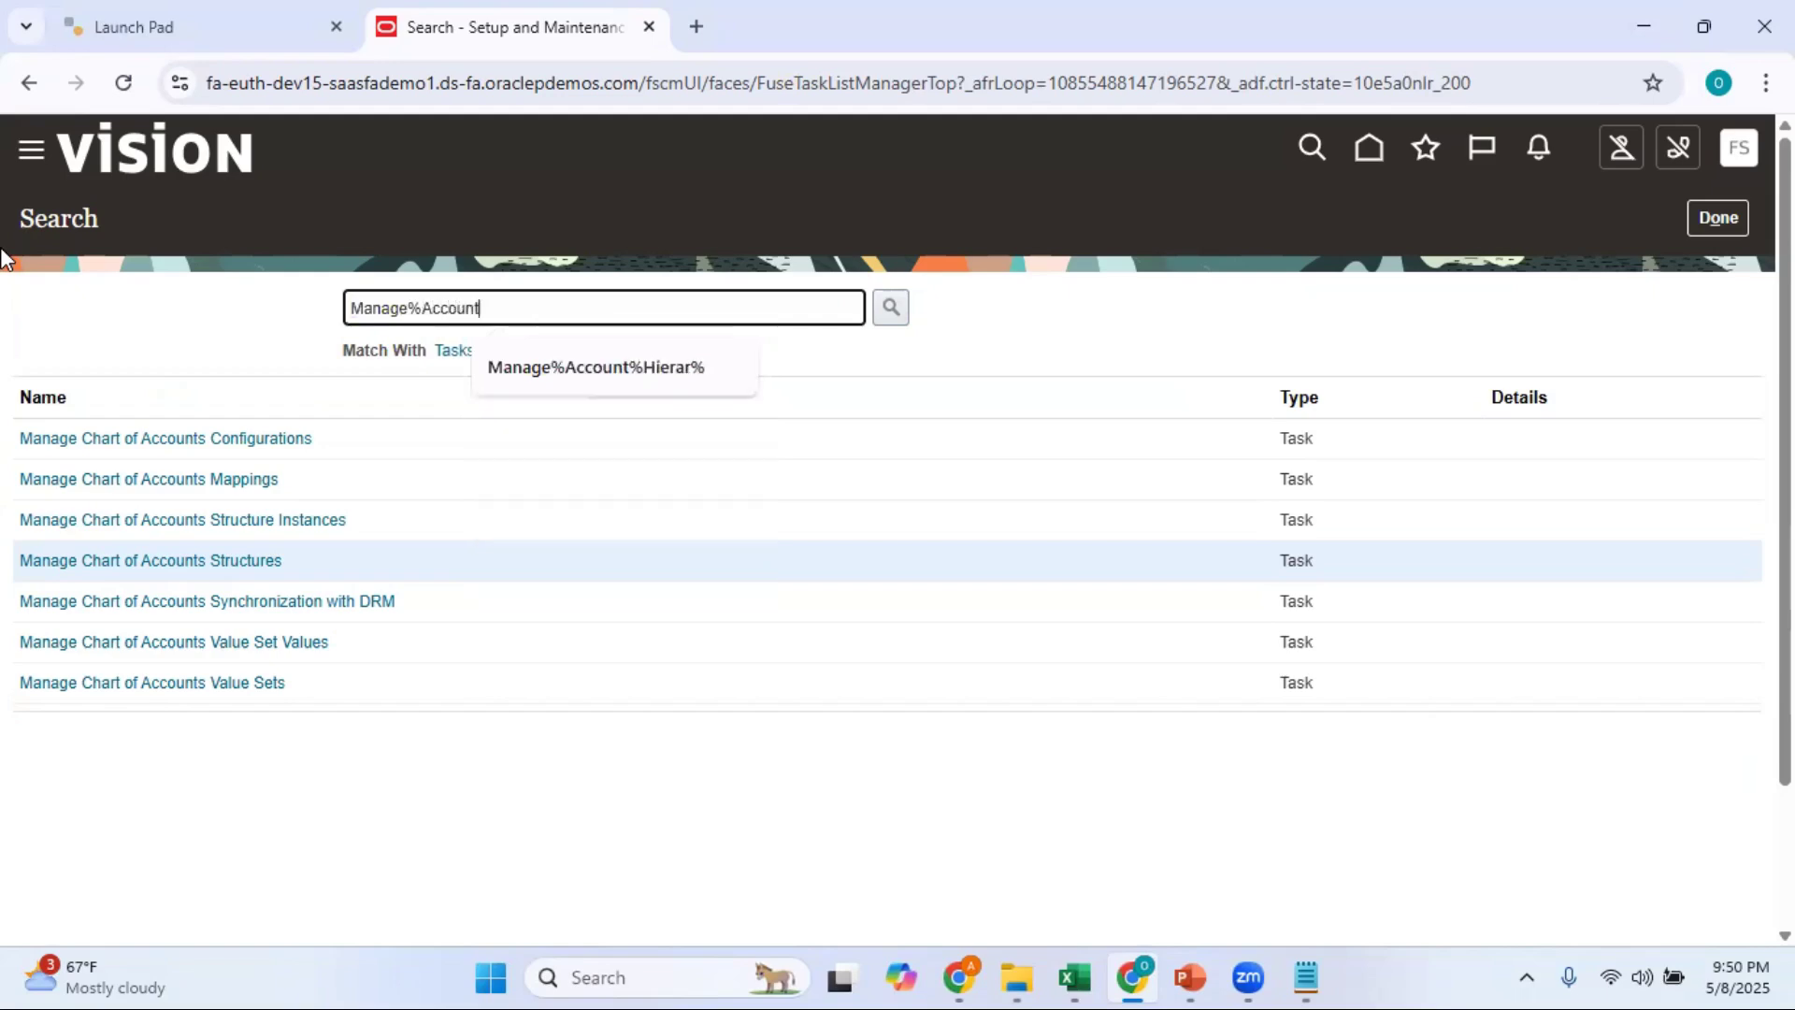
click(581, 368)
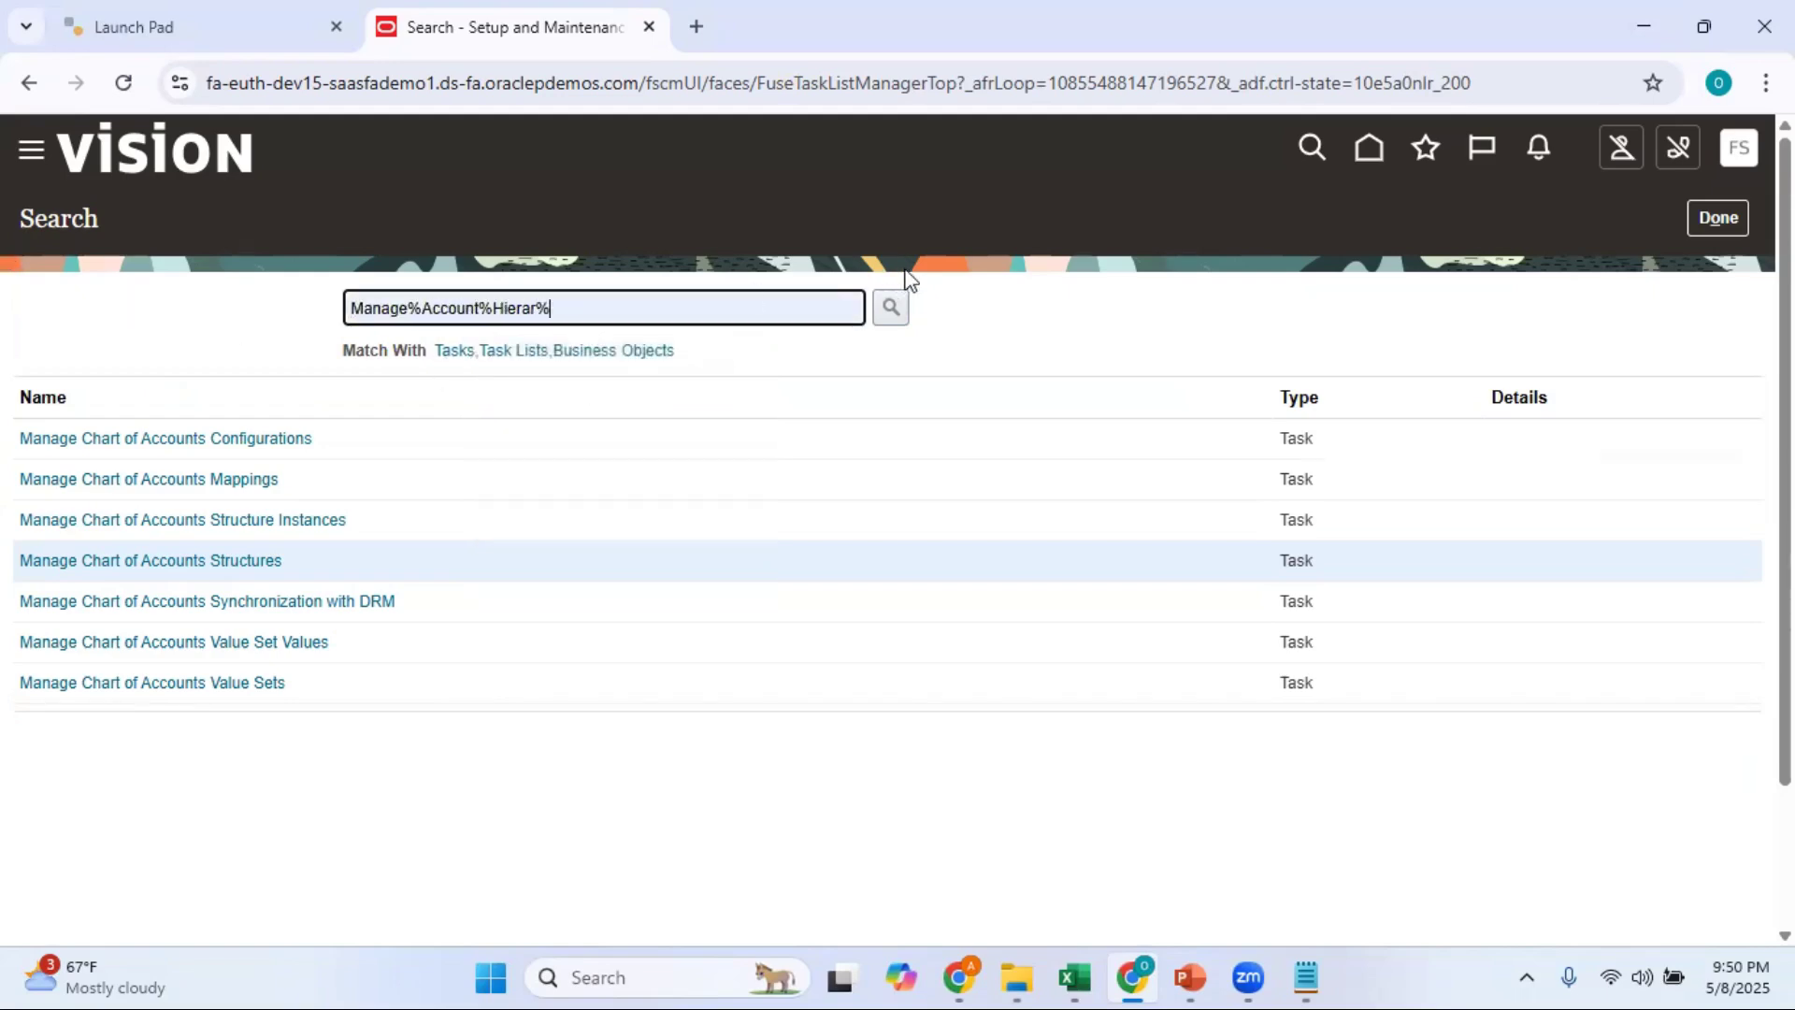
click(891, 308)
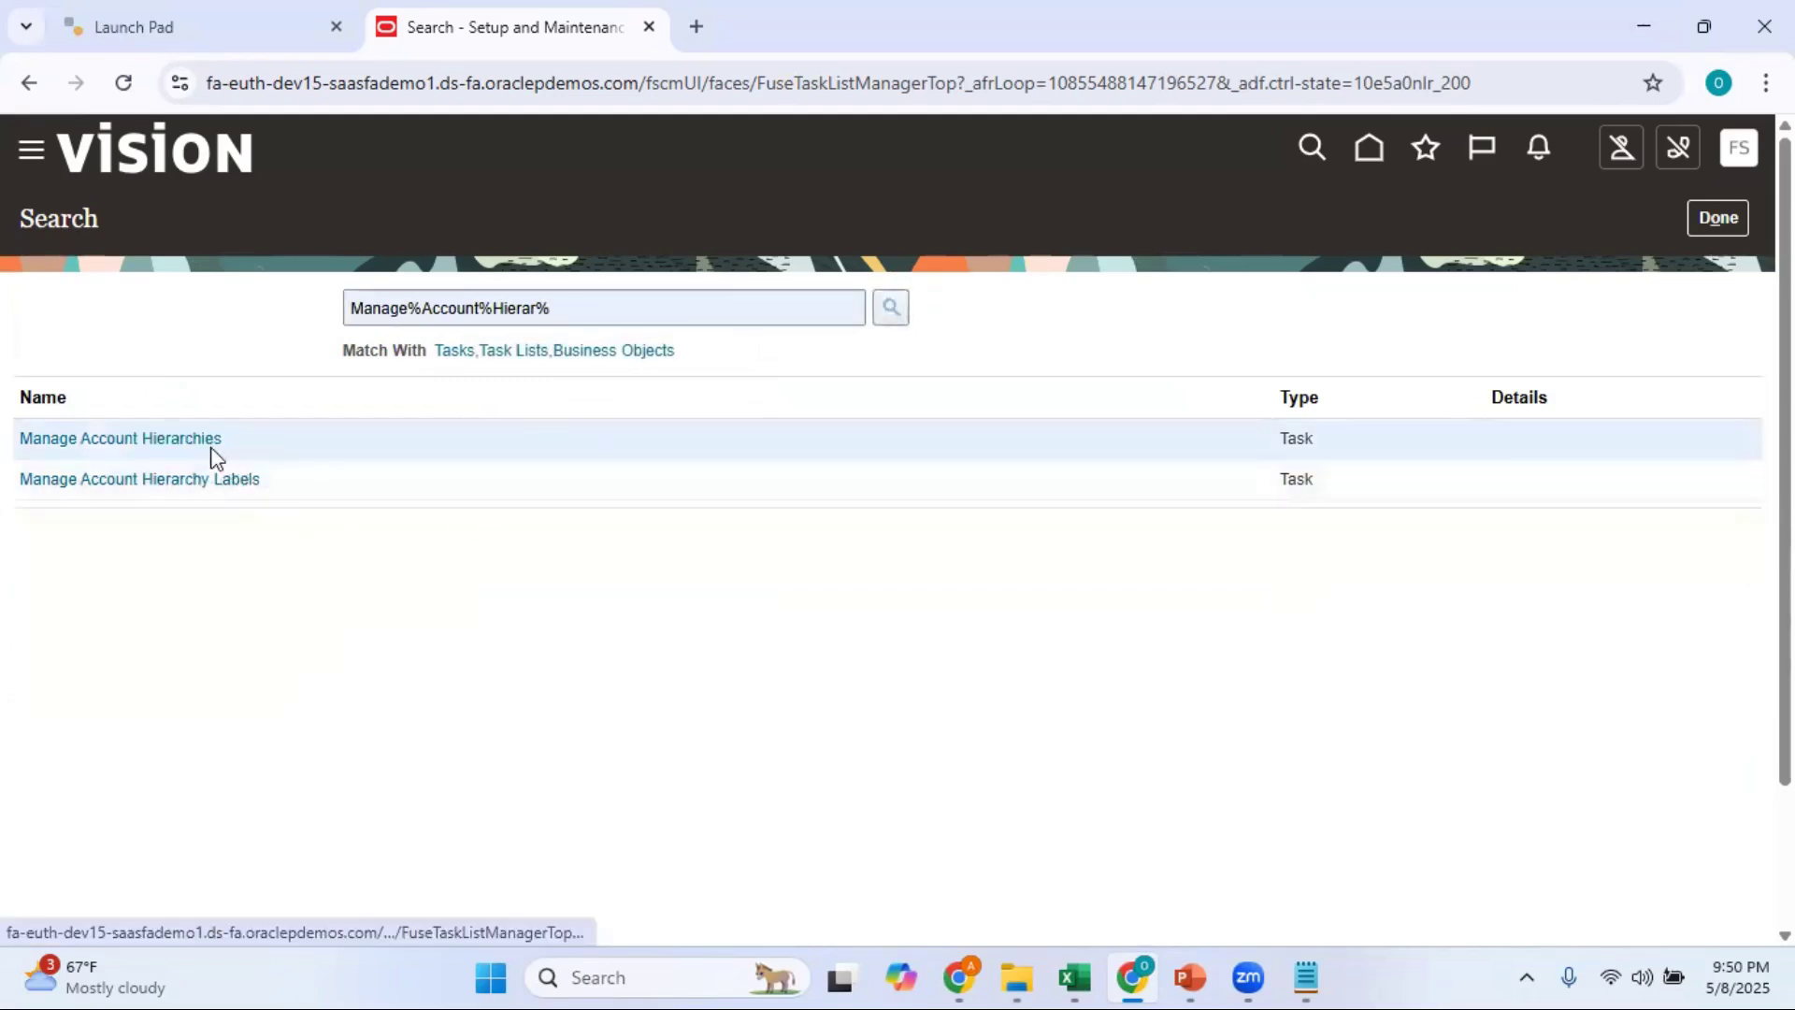
click(202, 439)
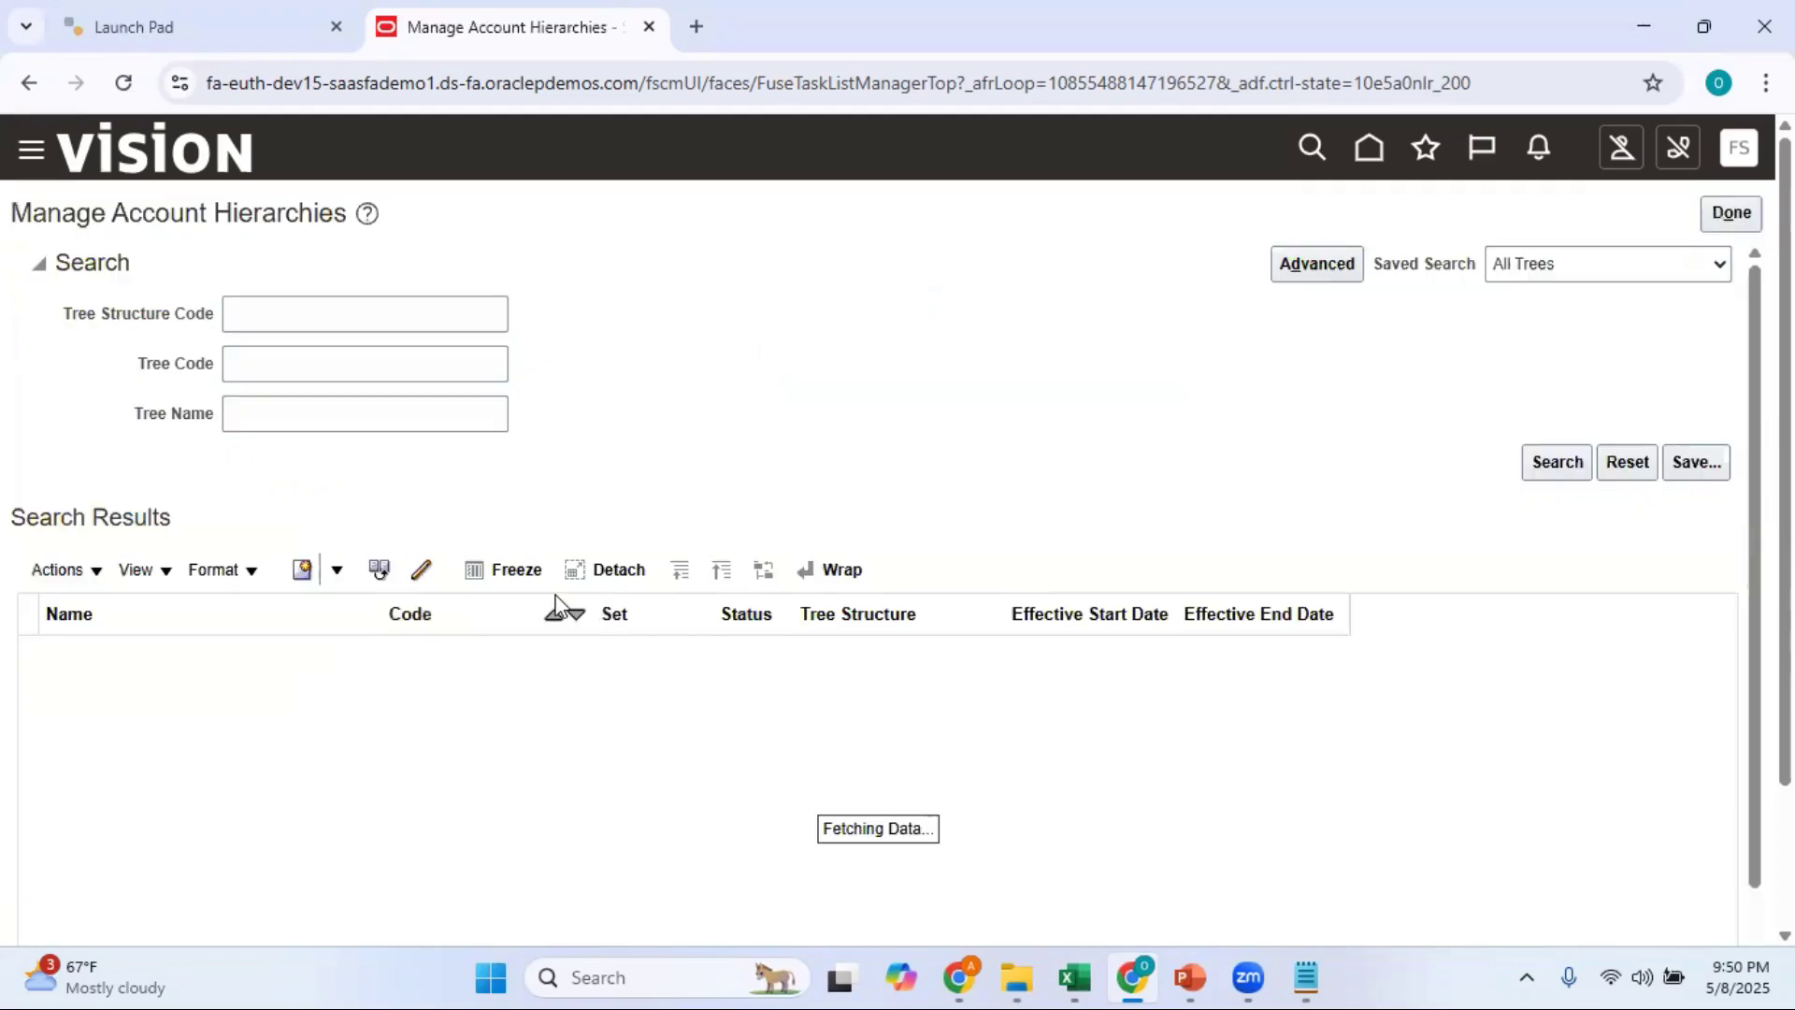
Search the hierarchies for the tree name Account Reliance, copied from the Notepad note, and expand the tree to its versions.
click(1305, 975)
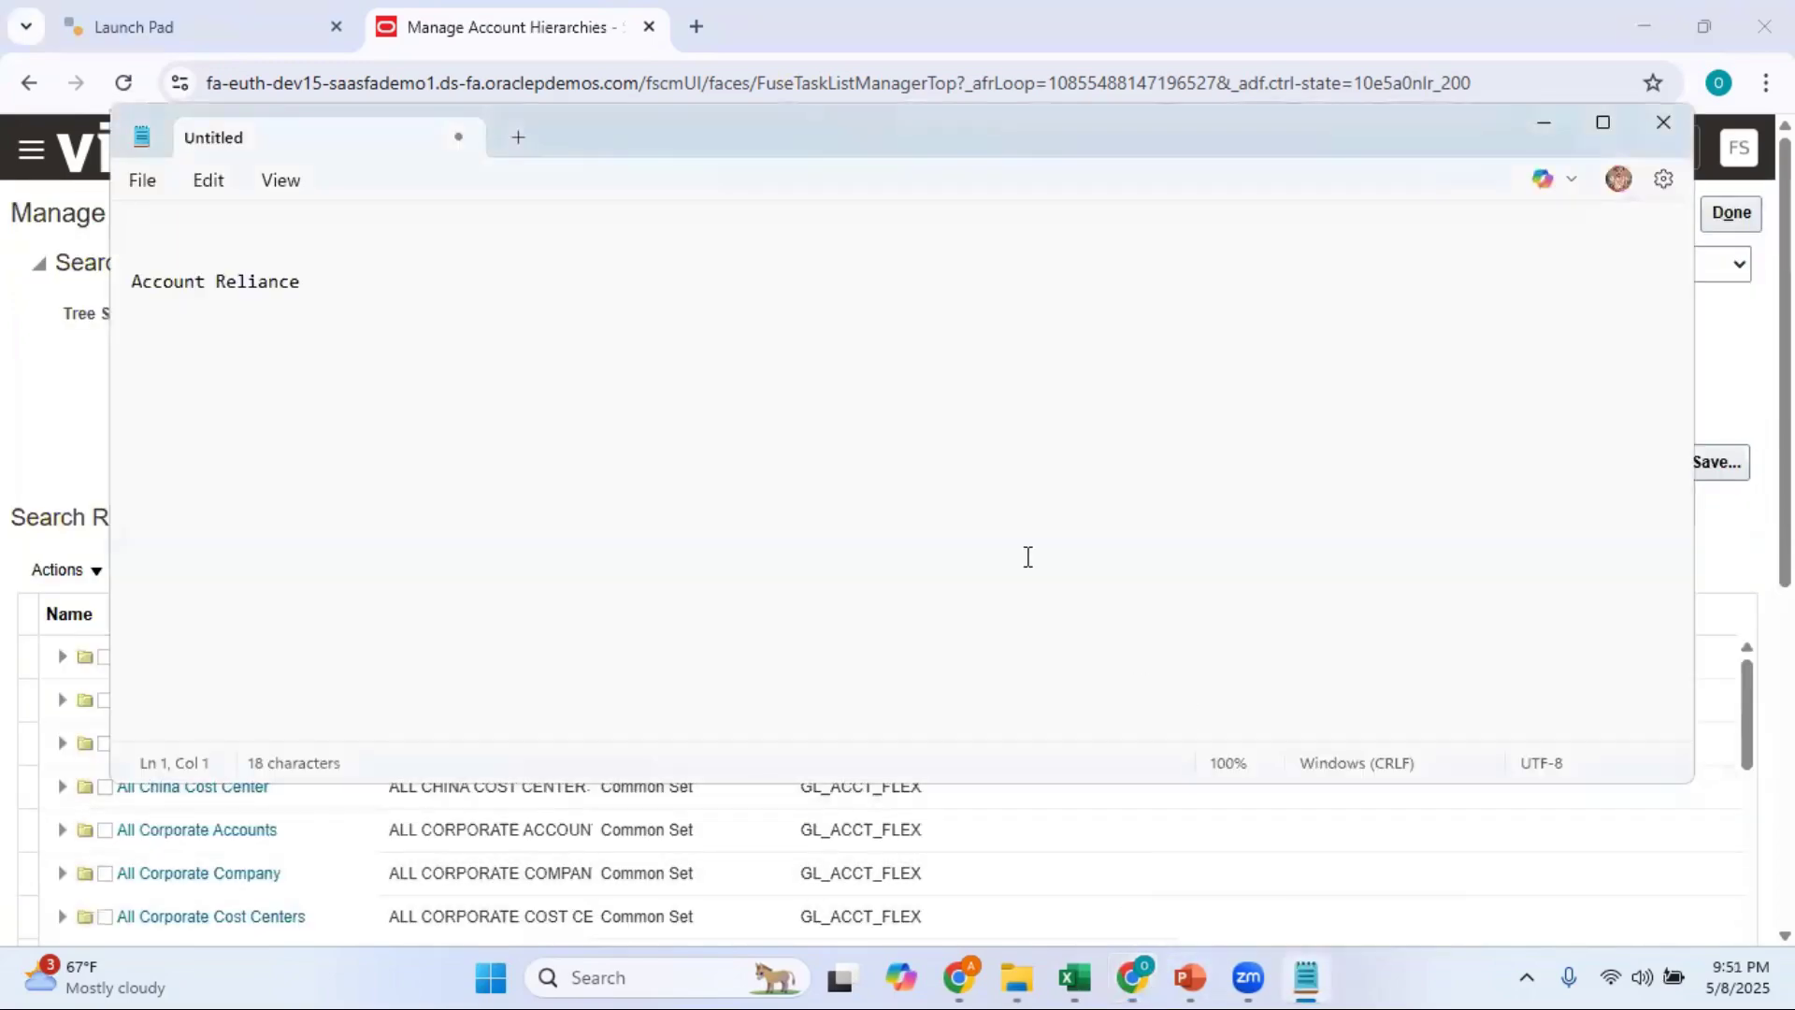
click(308, 286)
drag(308, 286, 103, 282)
key(ctrl+c)
key(alt+Tab)
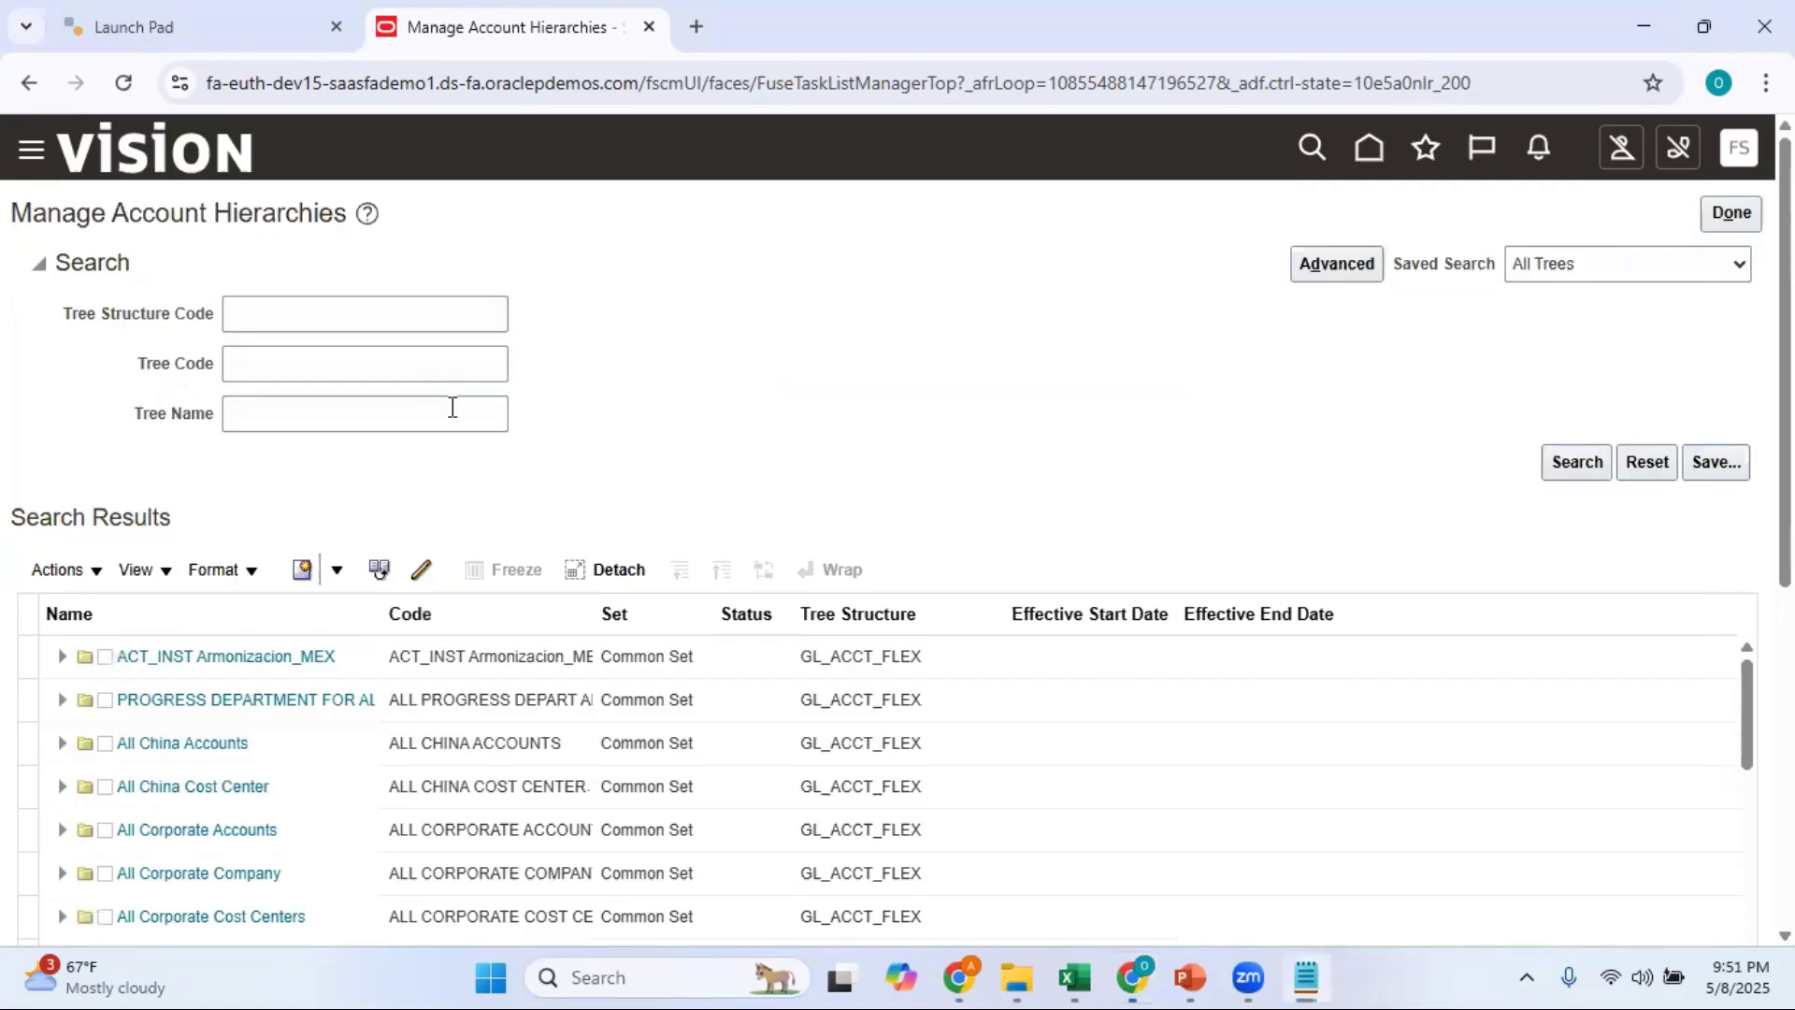
click(280, 417)
key(ctrl+v)
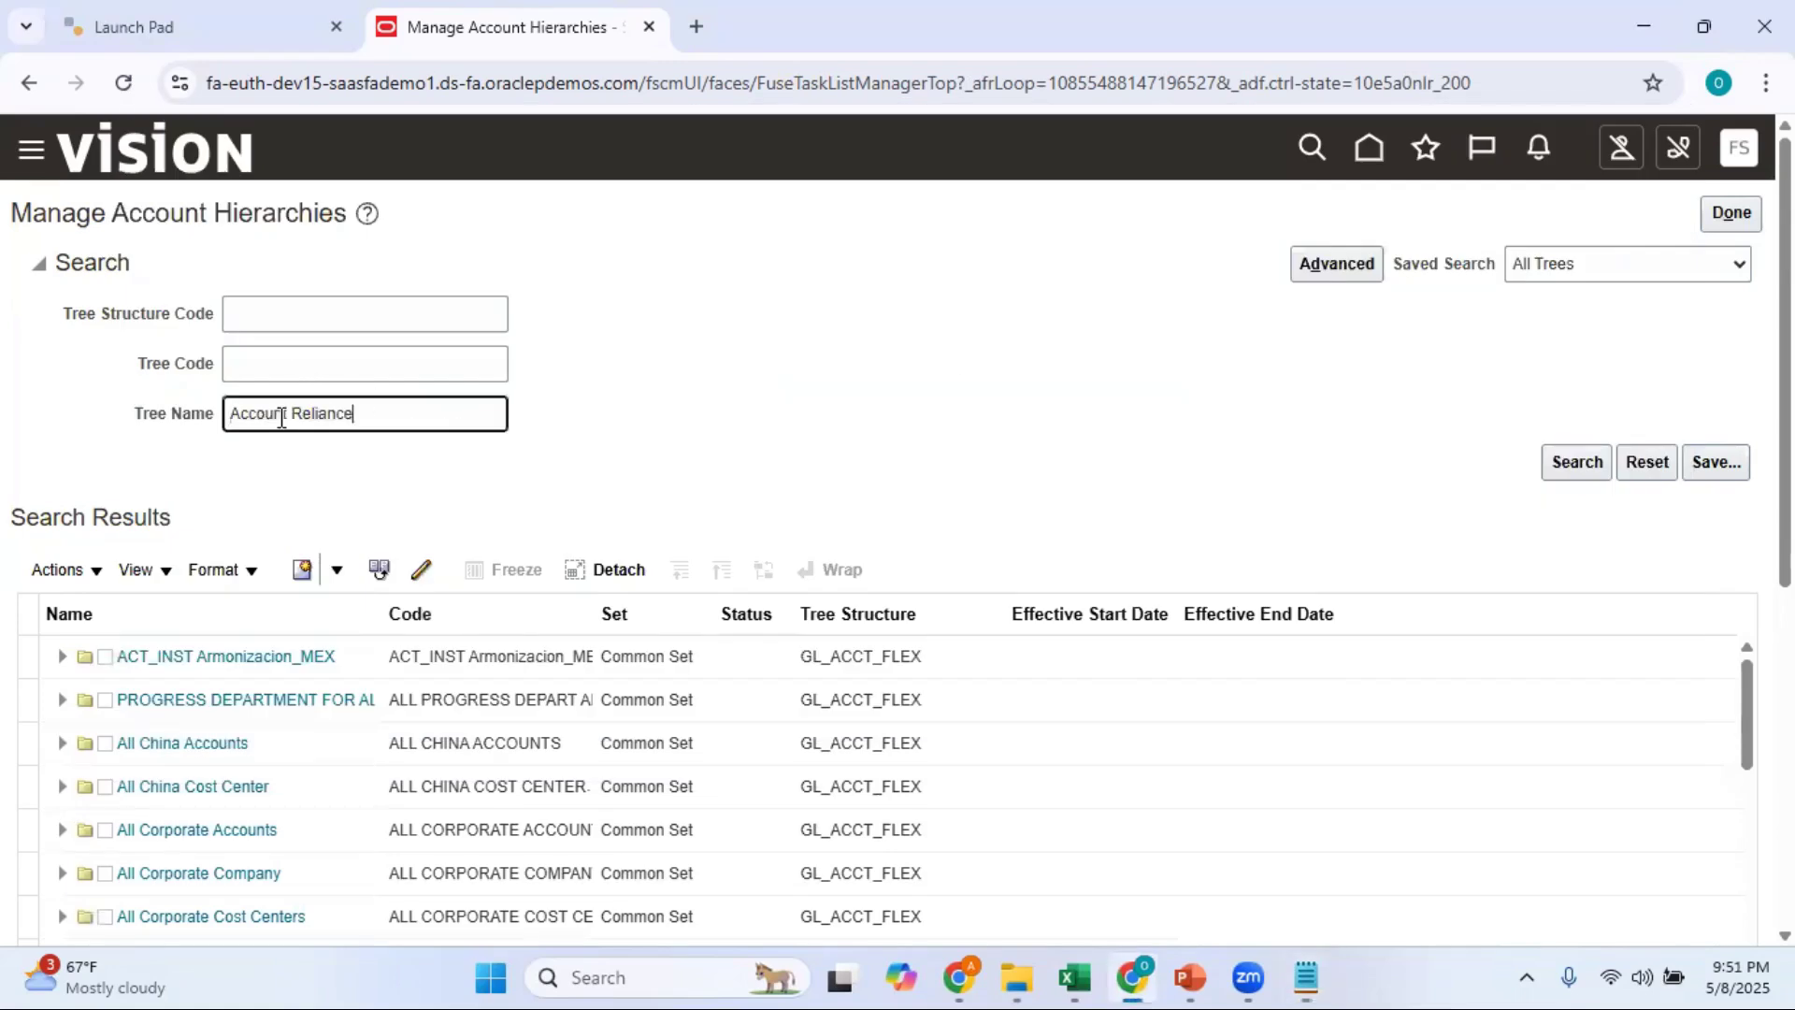
click(1574, 468)
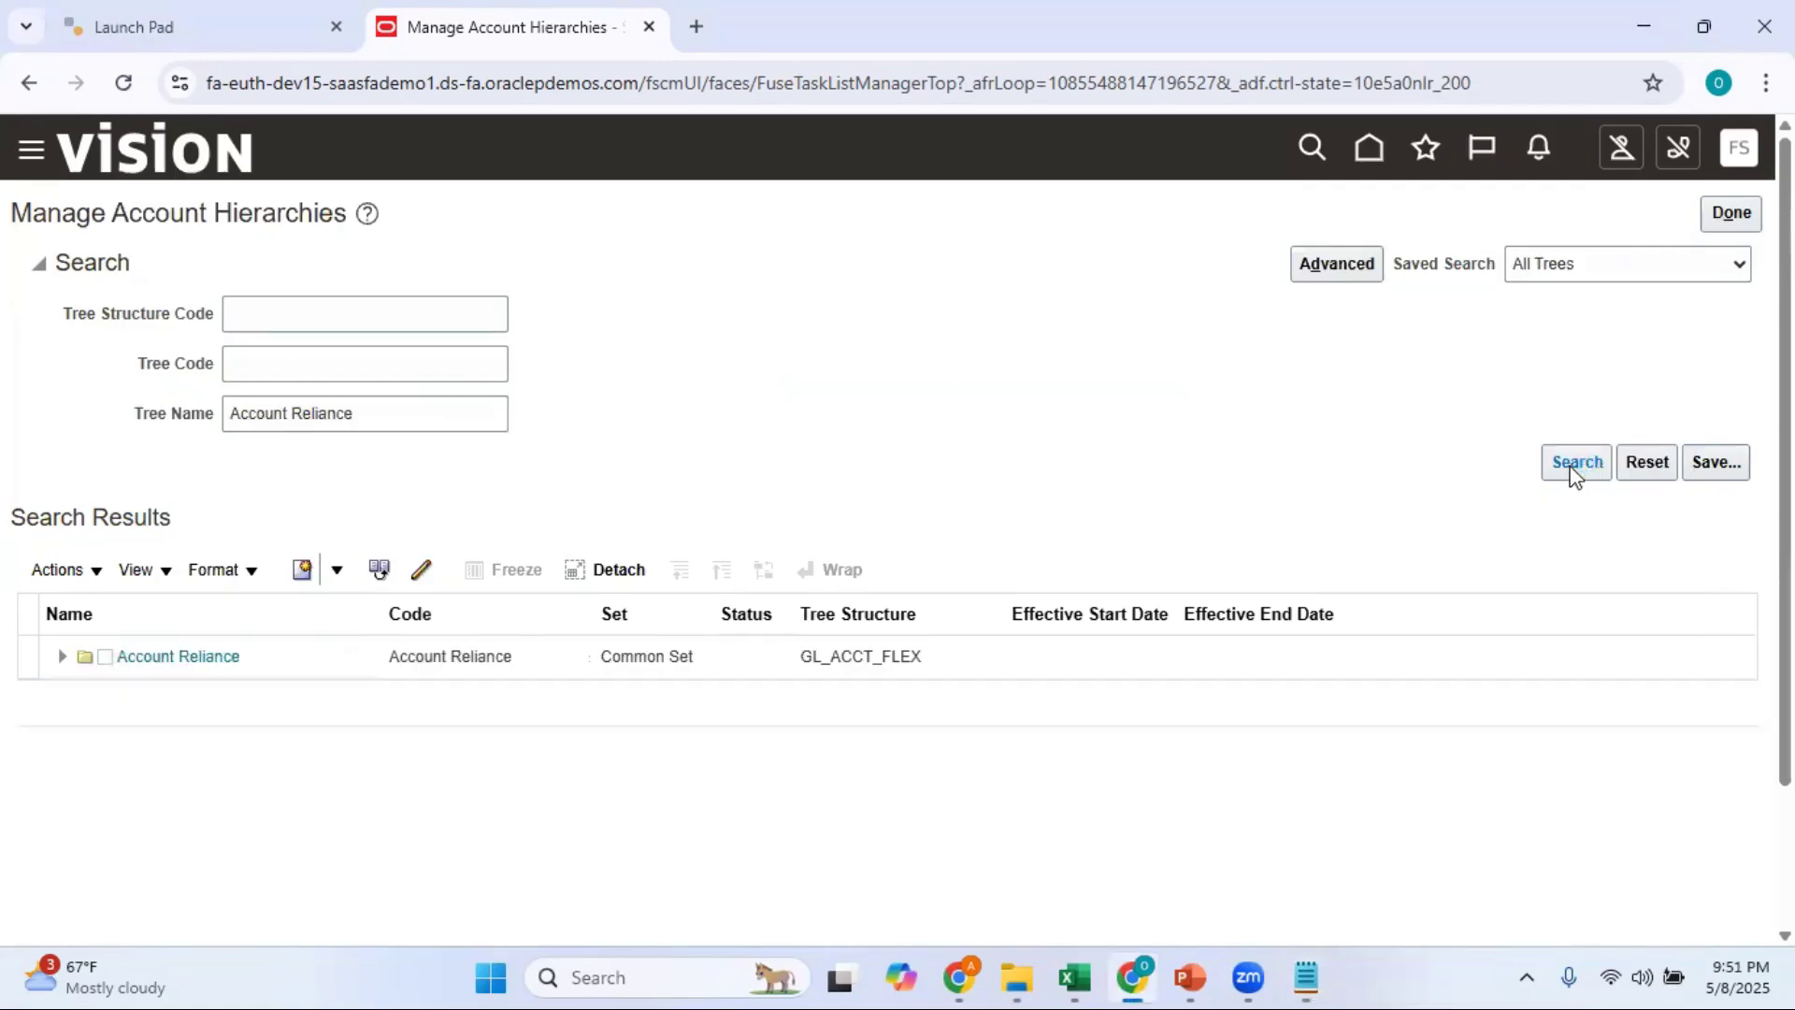
scroll(363, 659, down, 2)
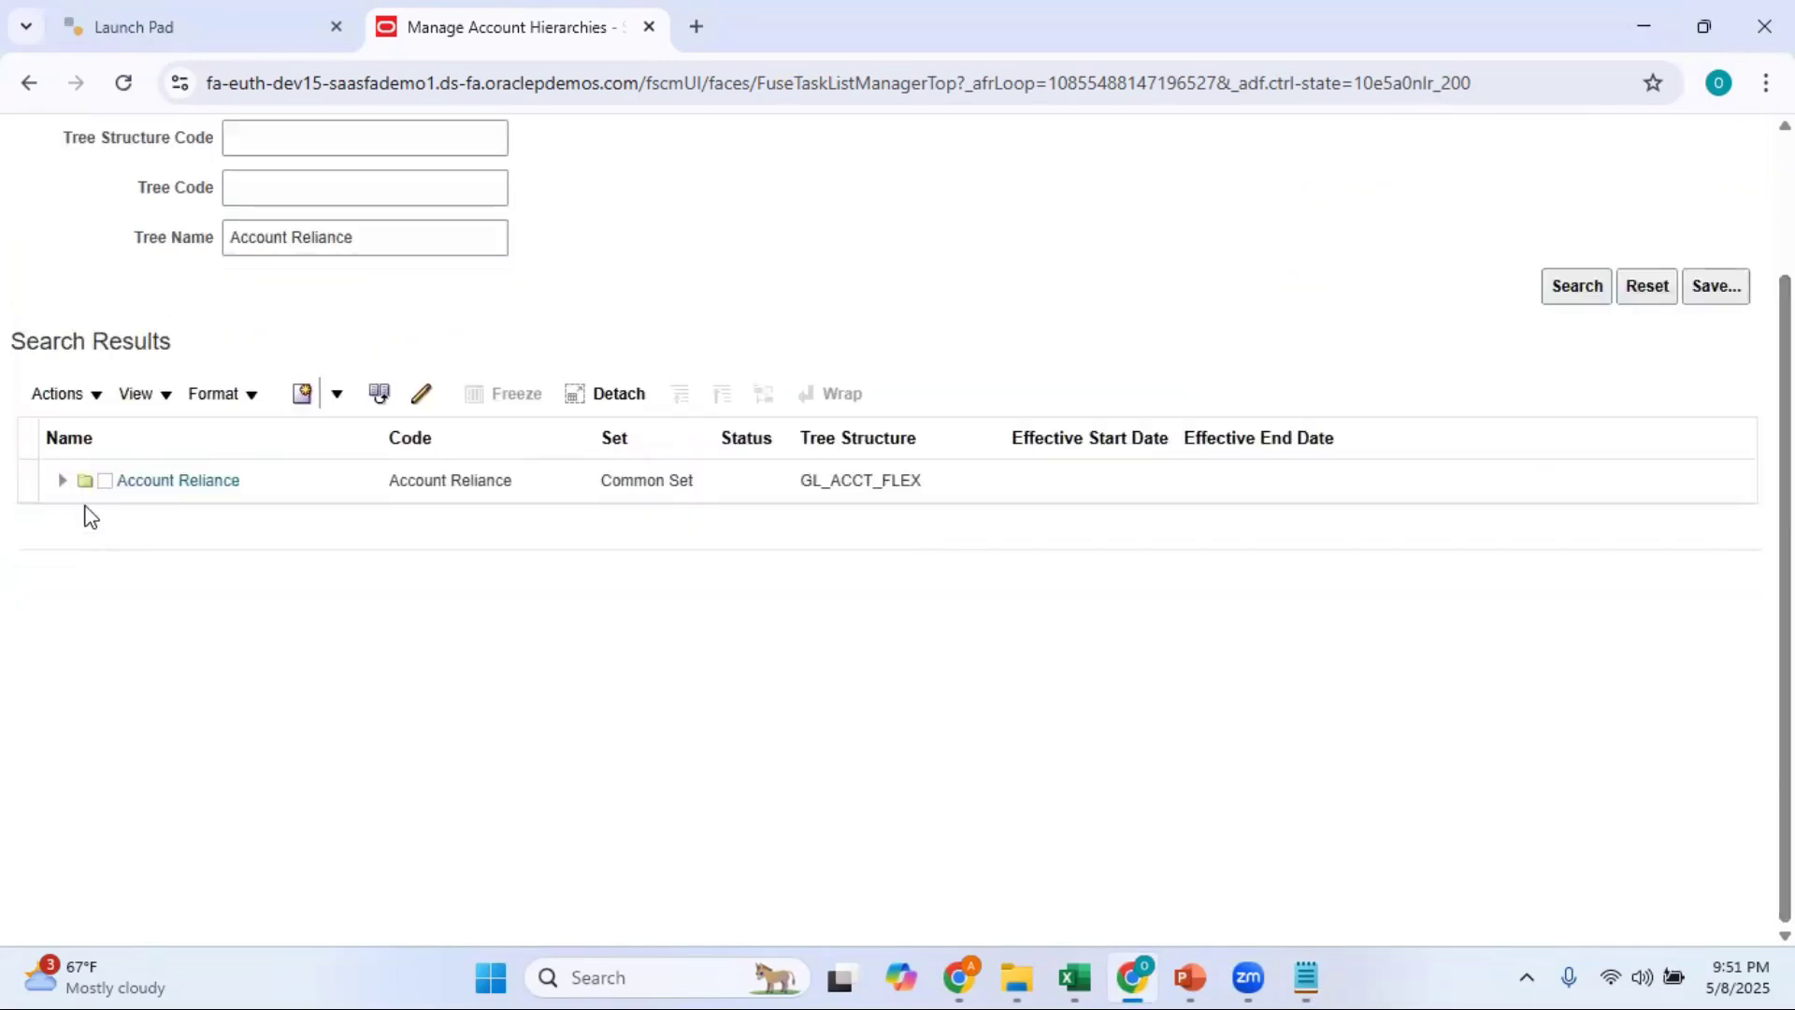
click(62, 485)
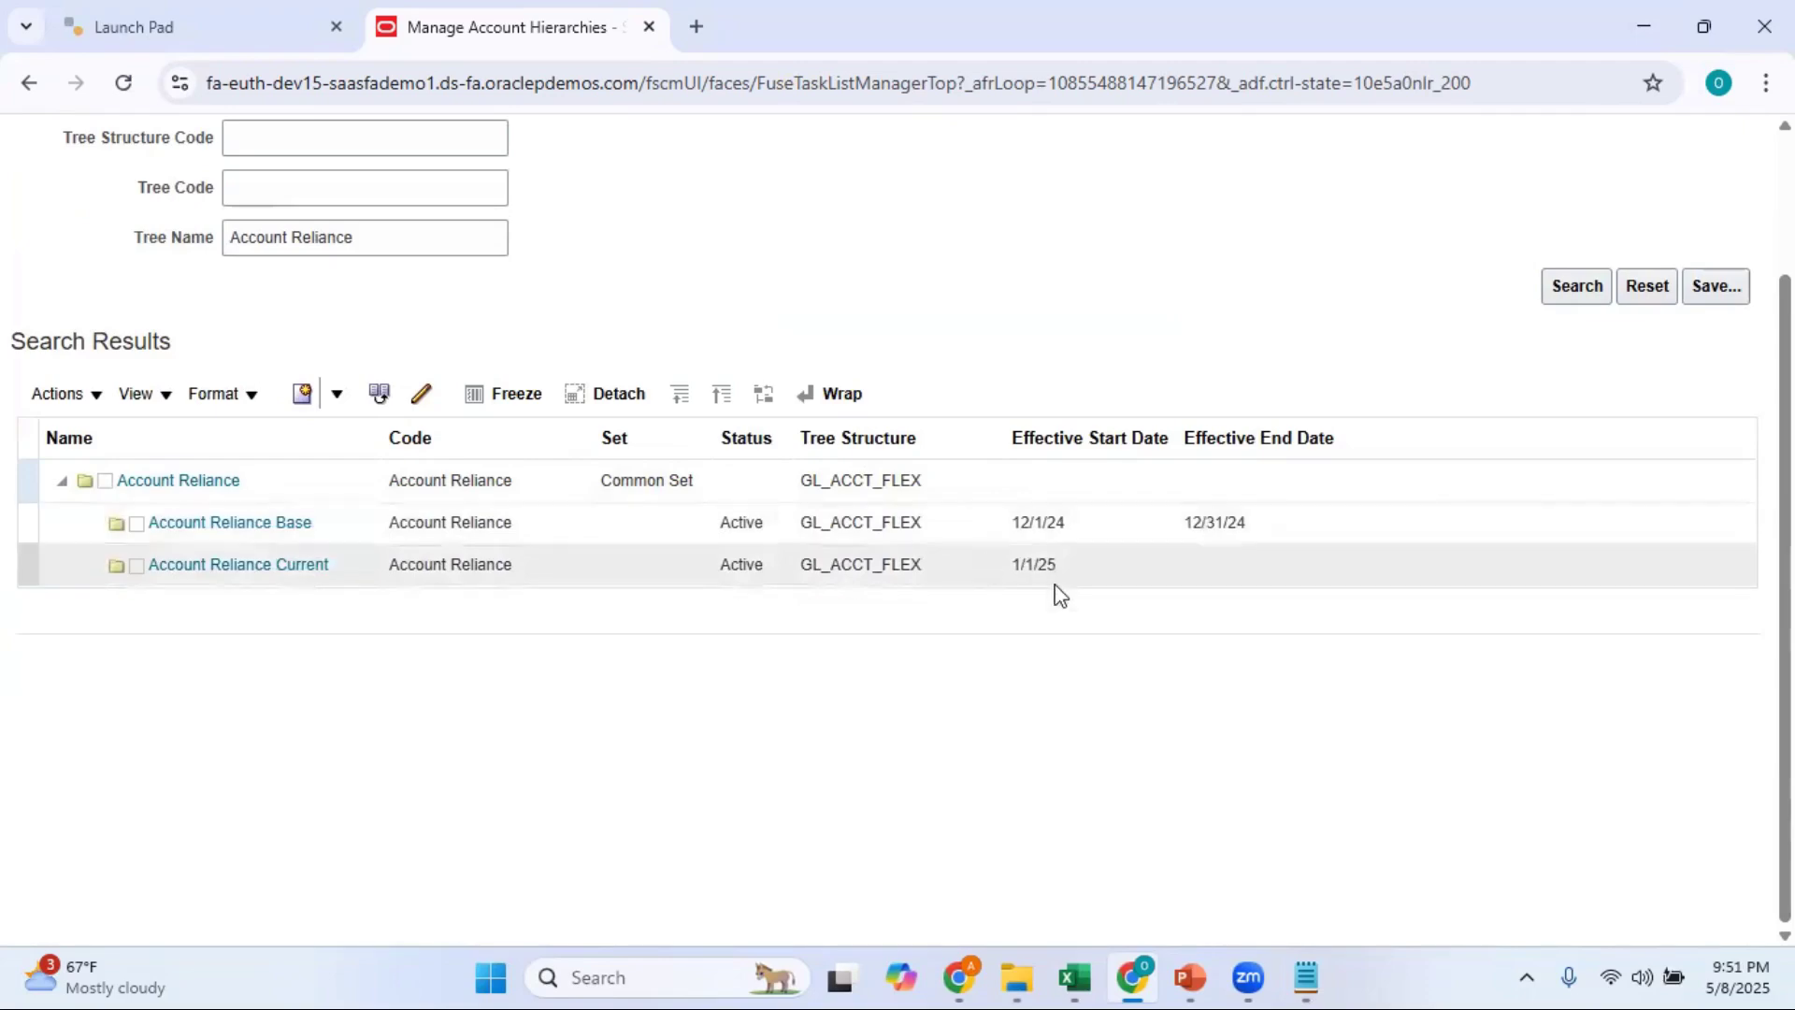
Edit the Account Reliance Current version, updating nodes while keeping the tree version active, and expand all its nodes.
click(138, 572)
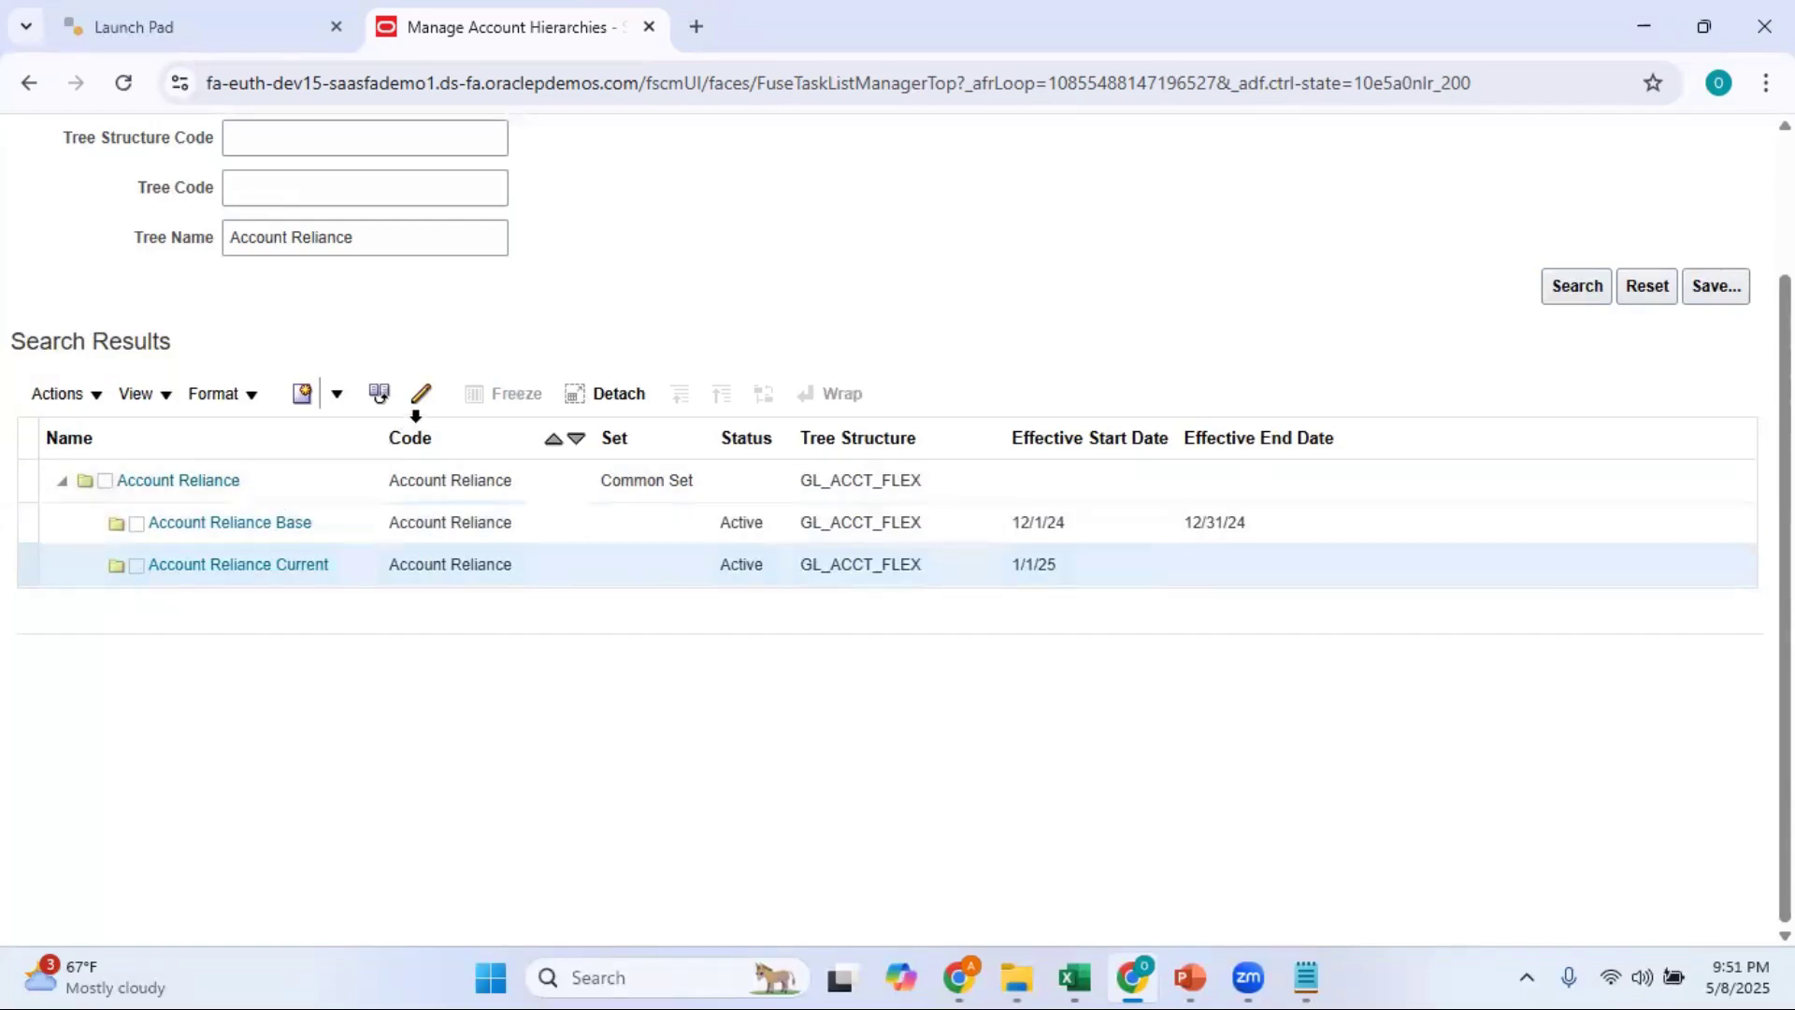
click(423, 395)
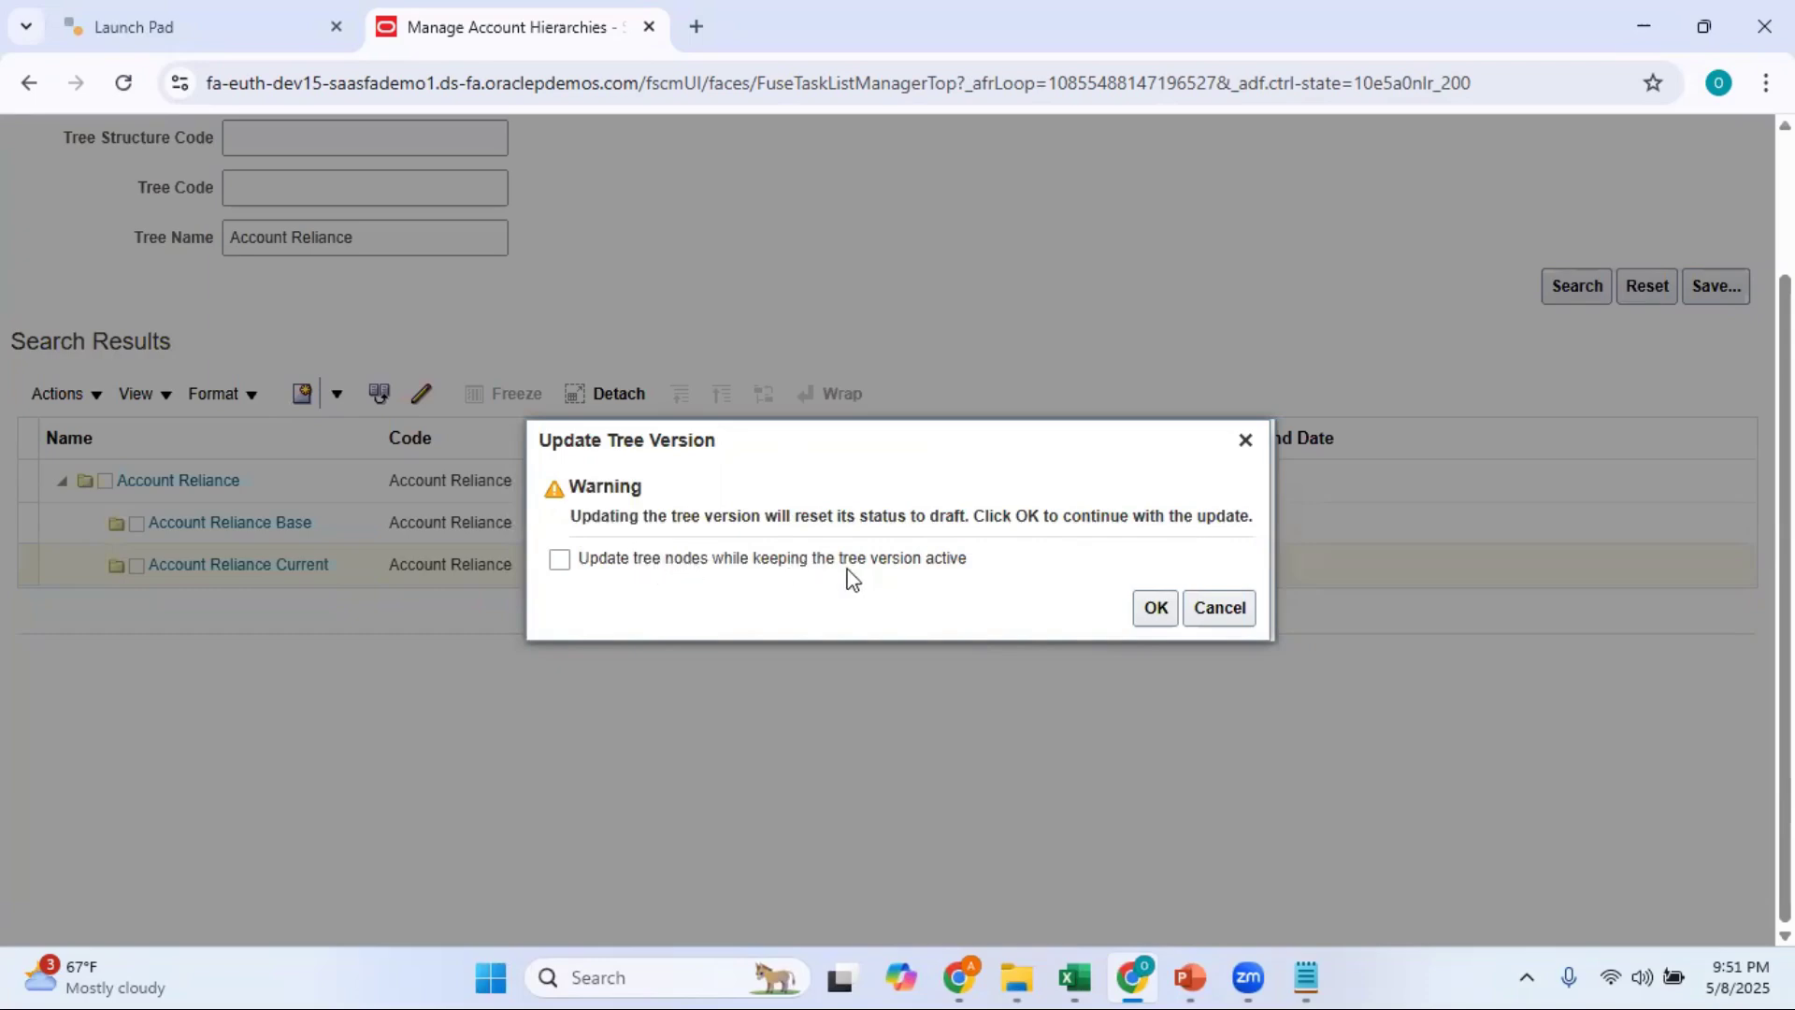
click(561, 561)
click(1158, 609)
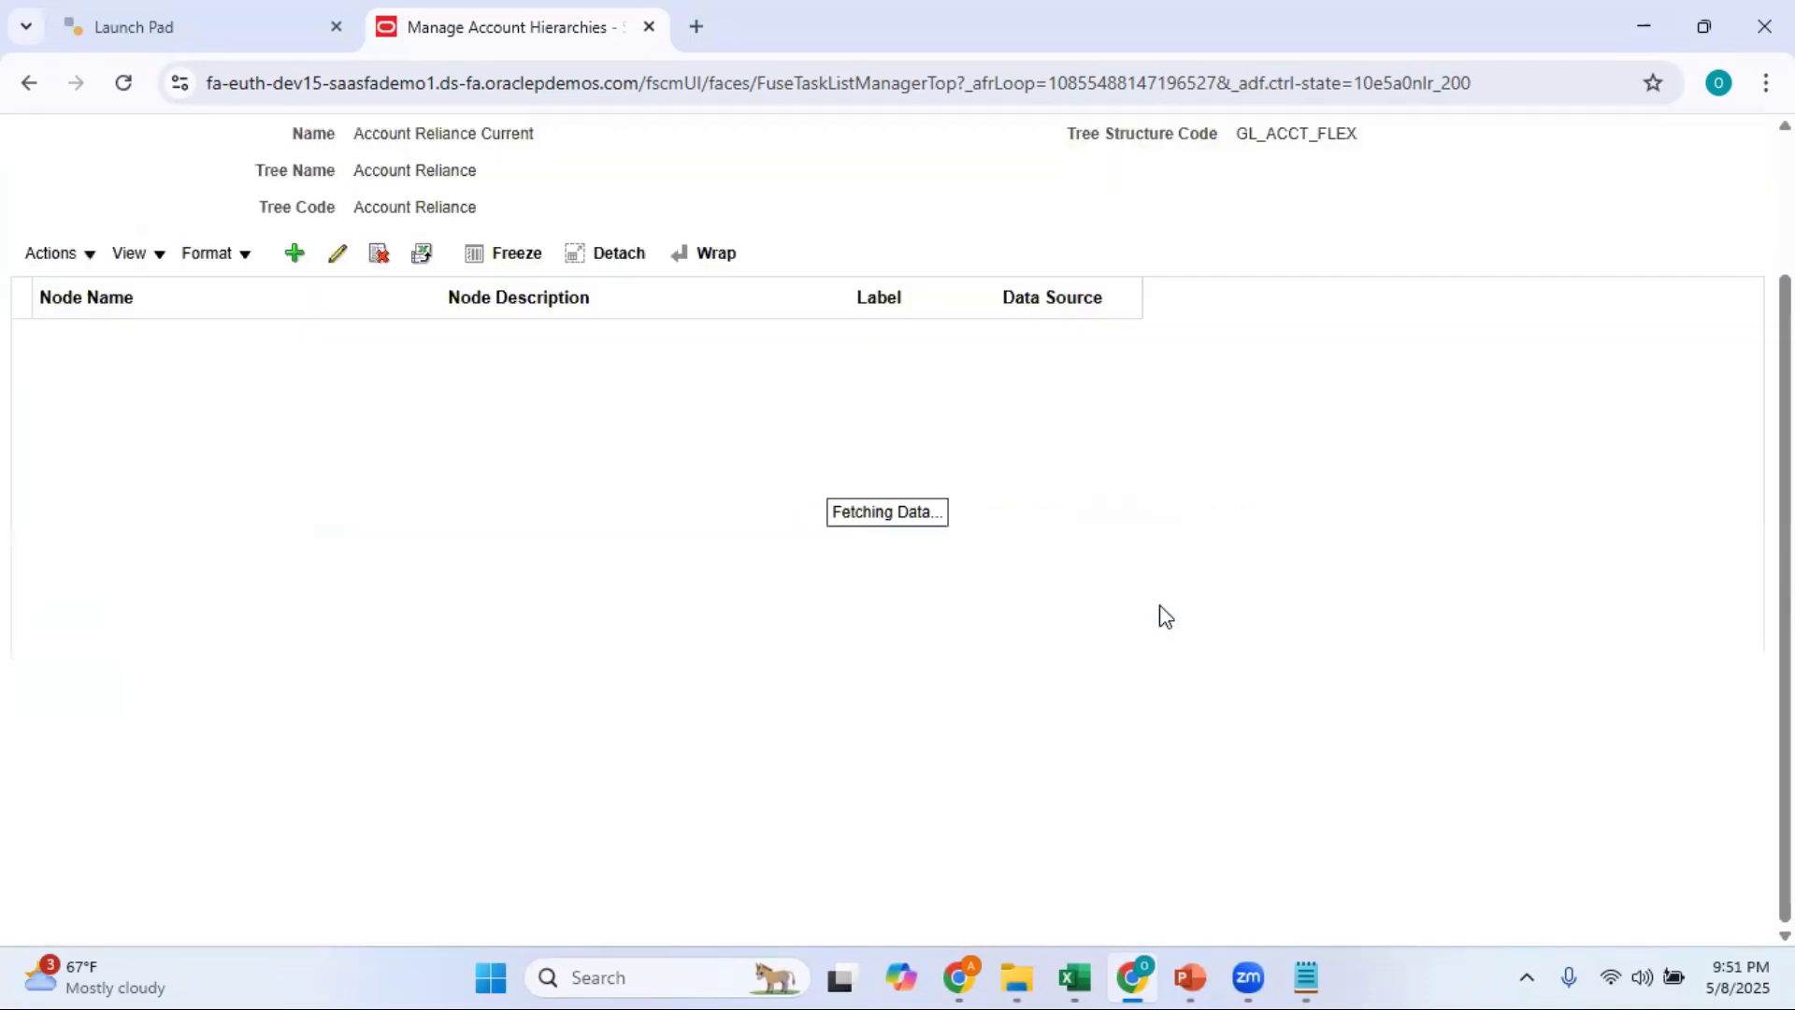
drag(1787, 598, 1786, 460)
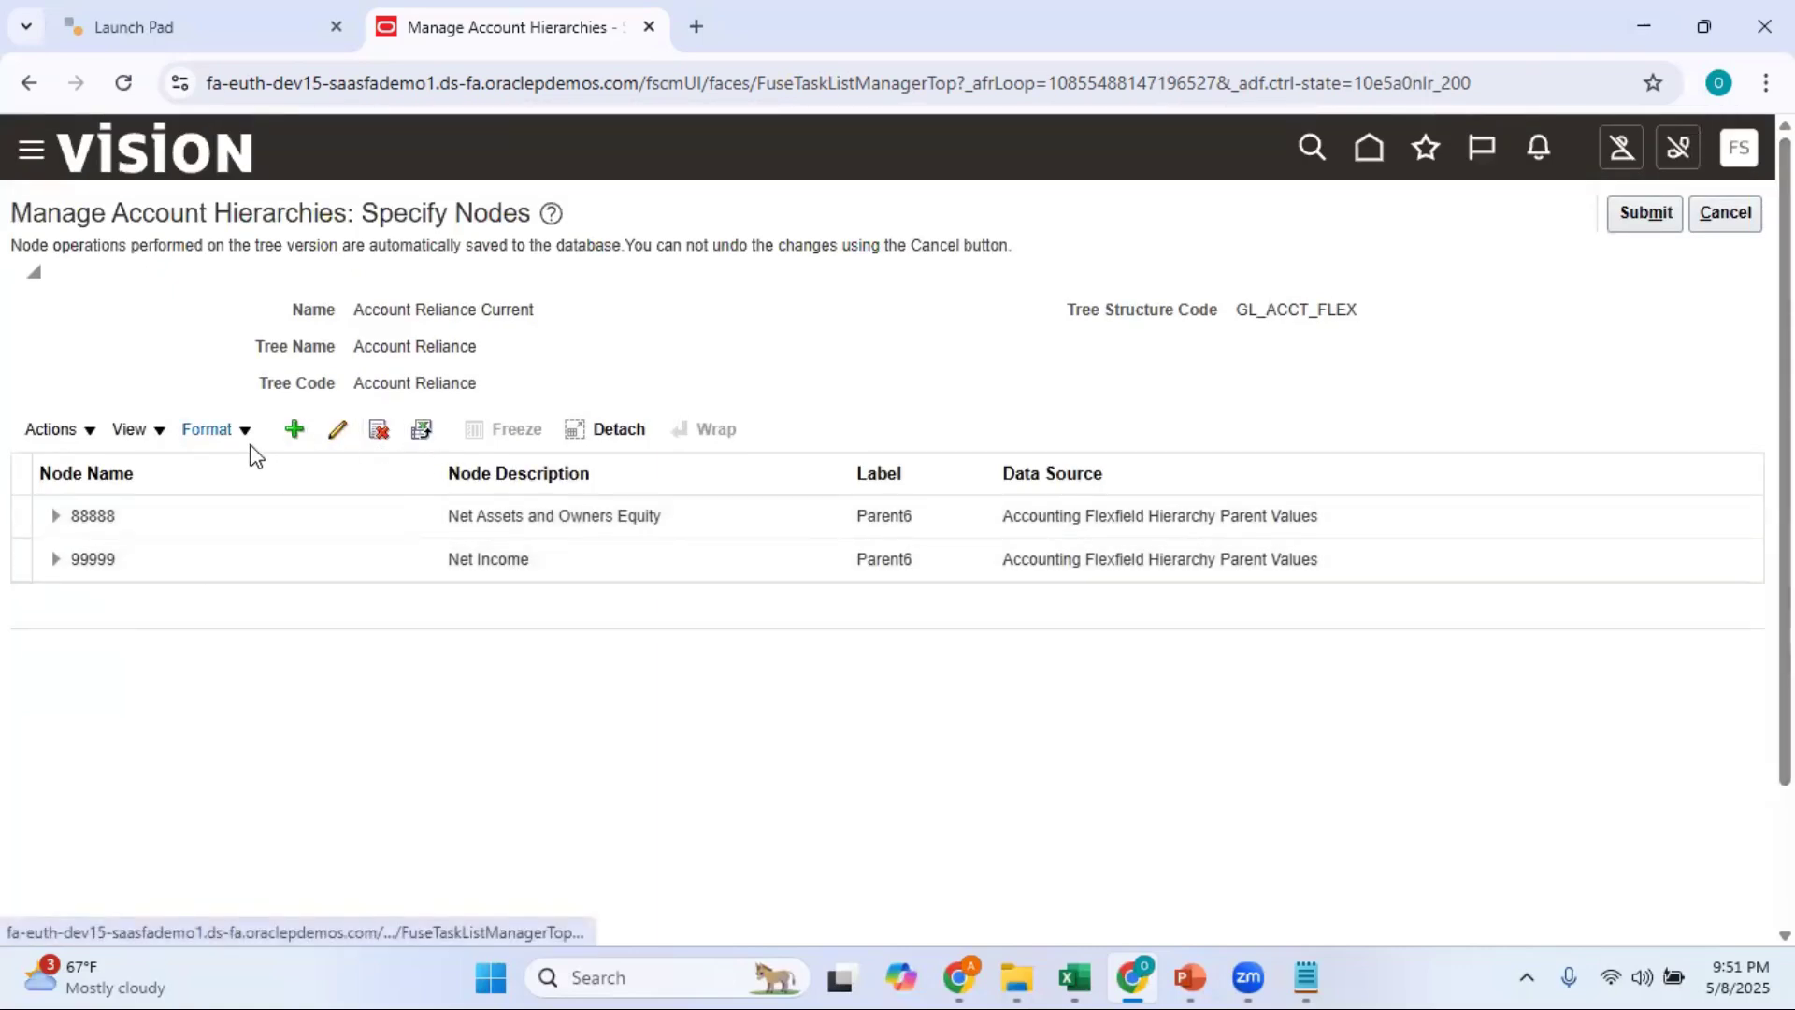
click(160, 432)
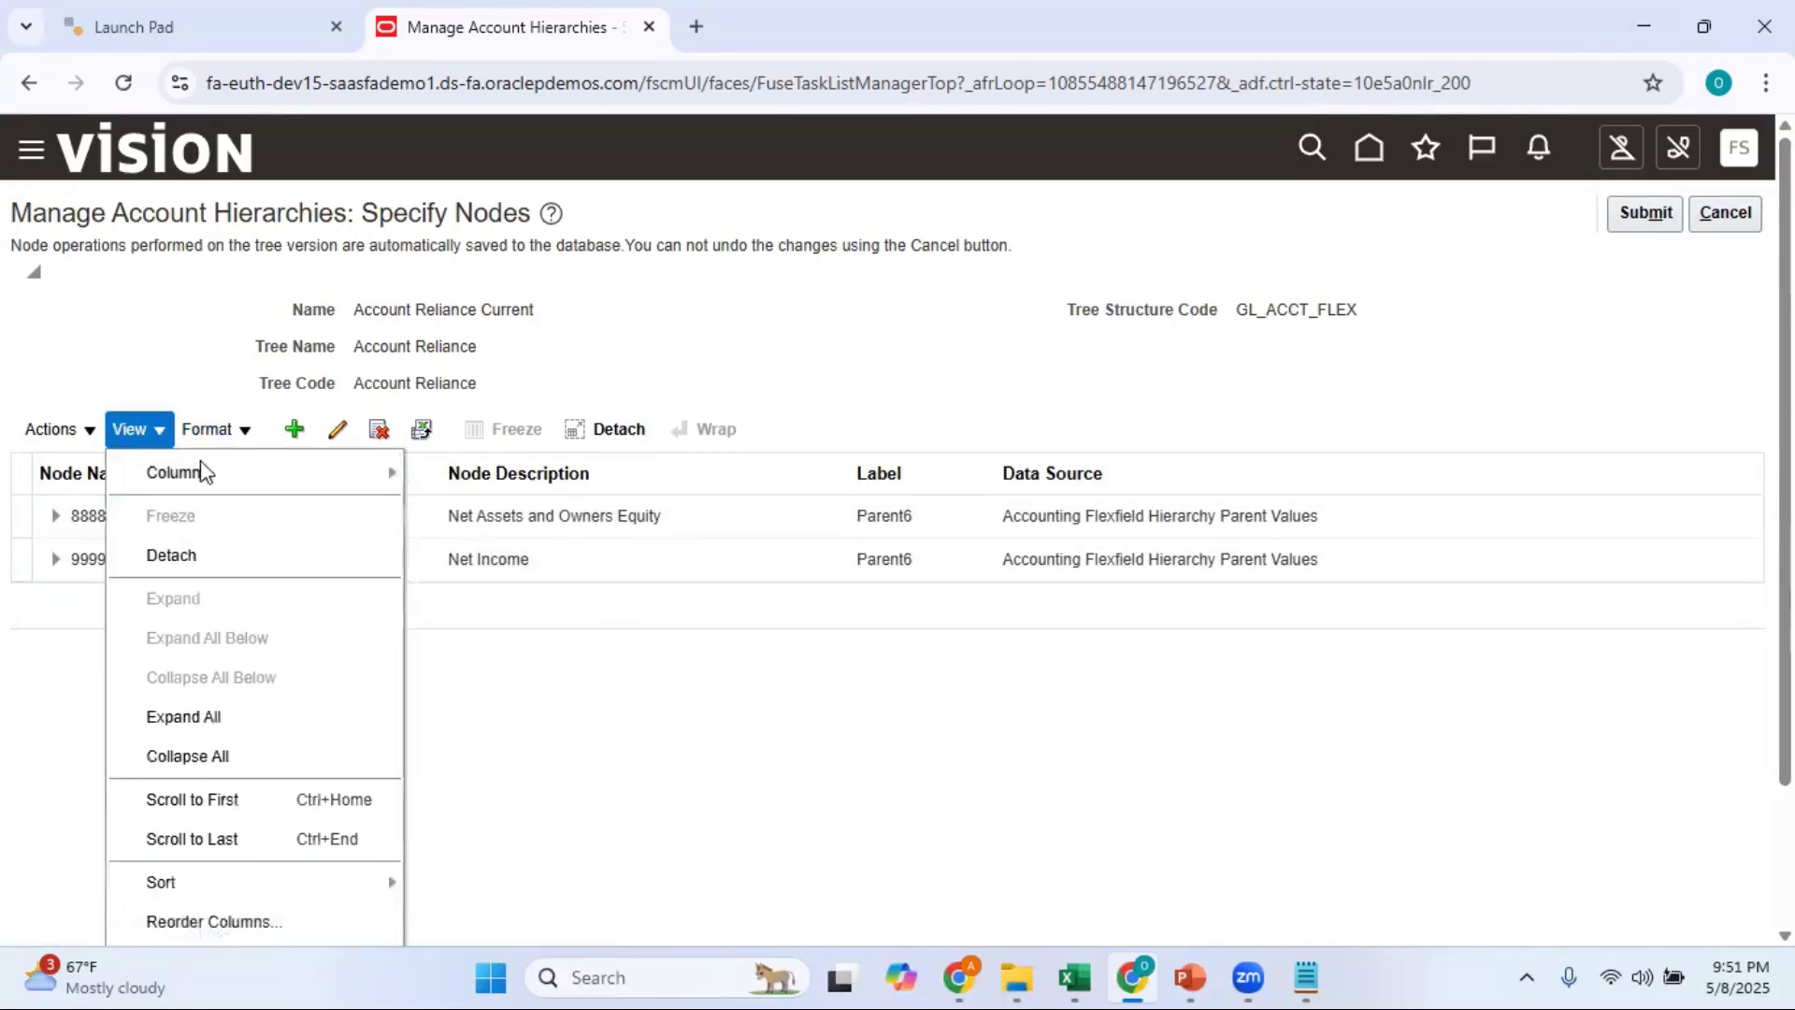
click(184, 716)
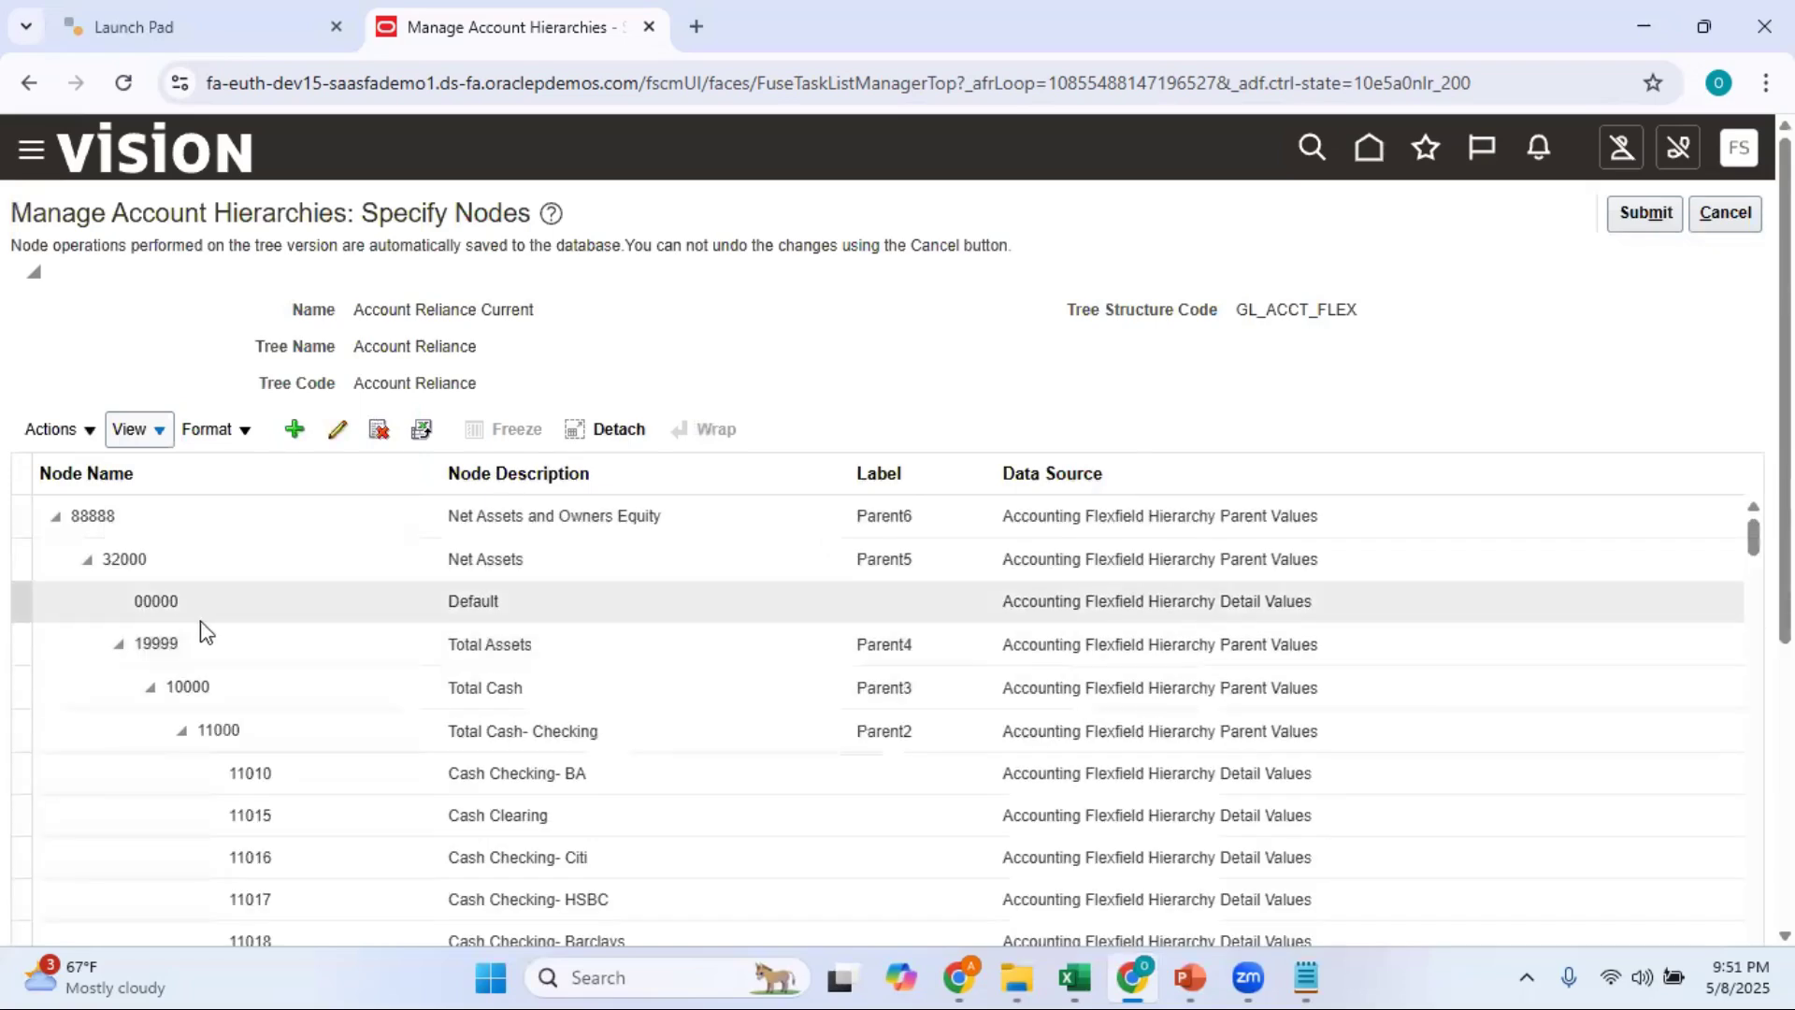
Add detail value 11012 - Cash Checking - JPMC as a node under 11000, checking the parent against the Natural Accounts sheet in Excel.
scroll(1374, 901, down, 1)
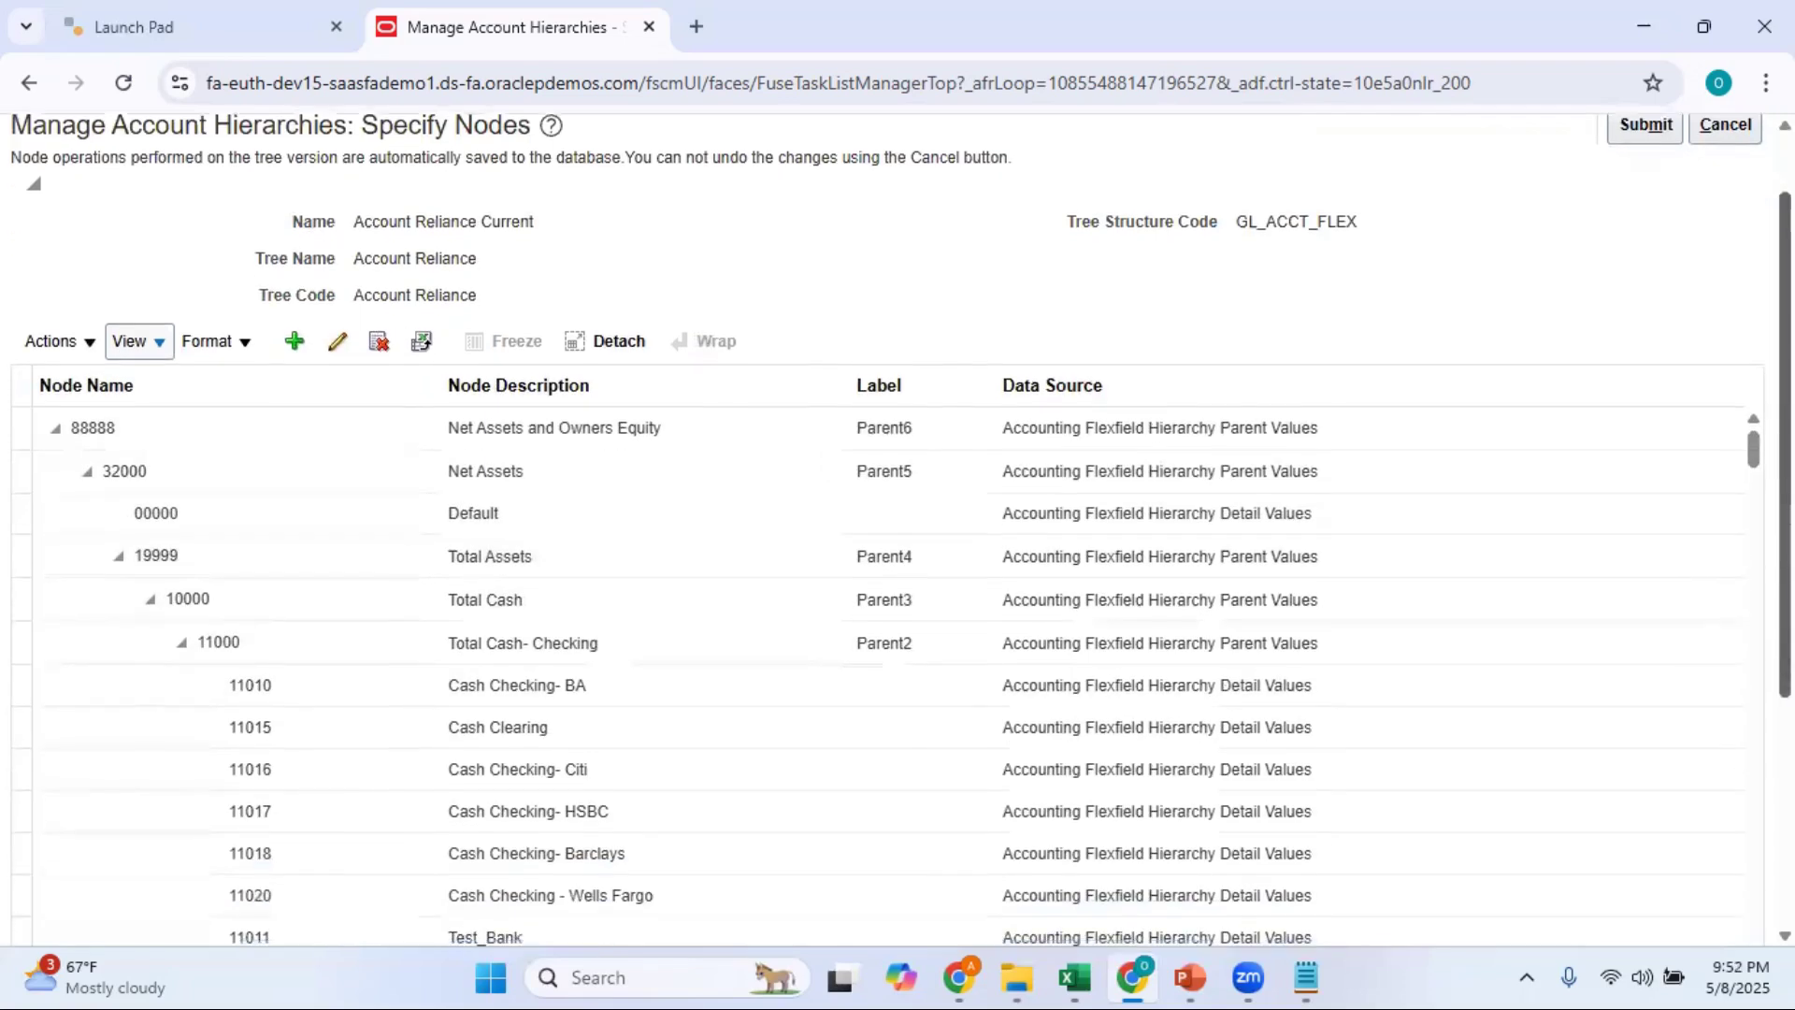
mouse_move(1089, 977)
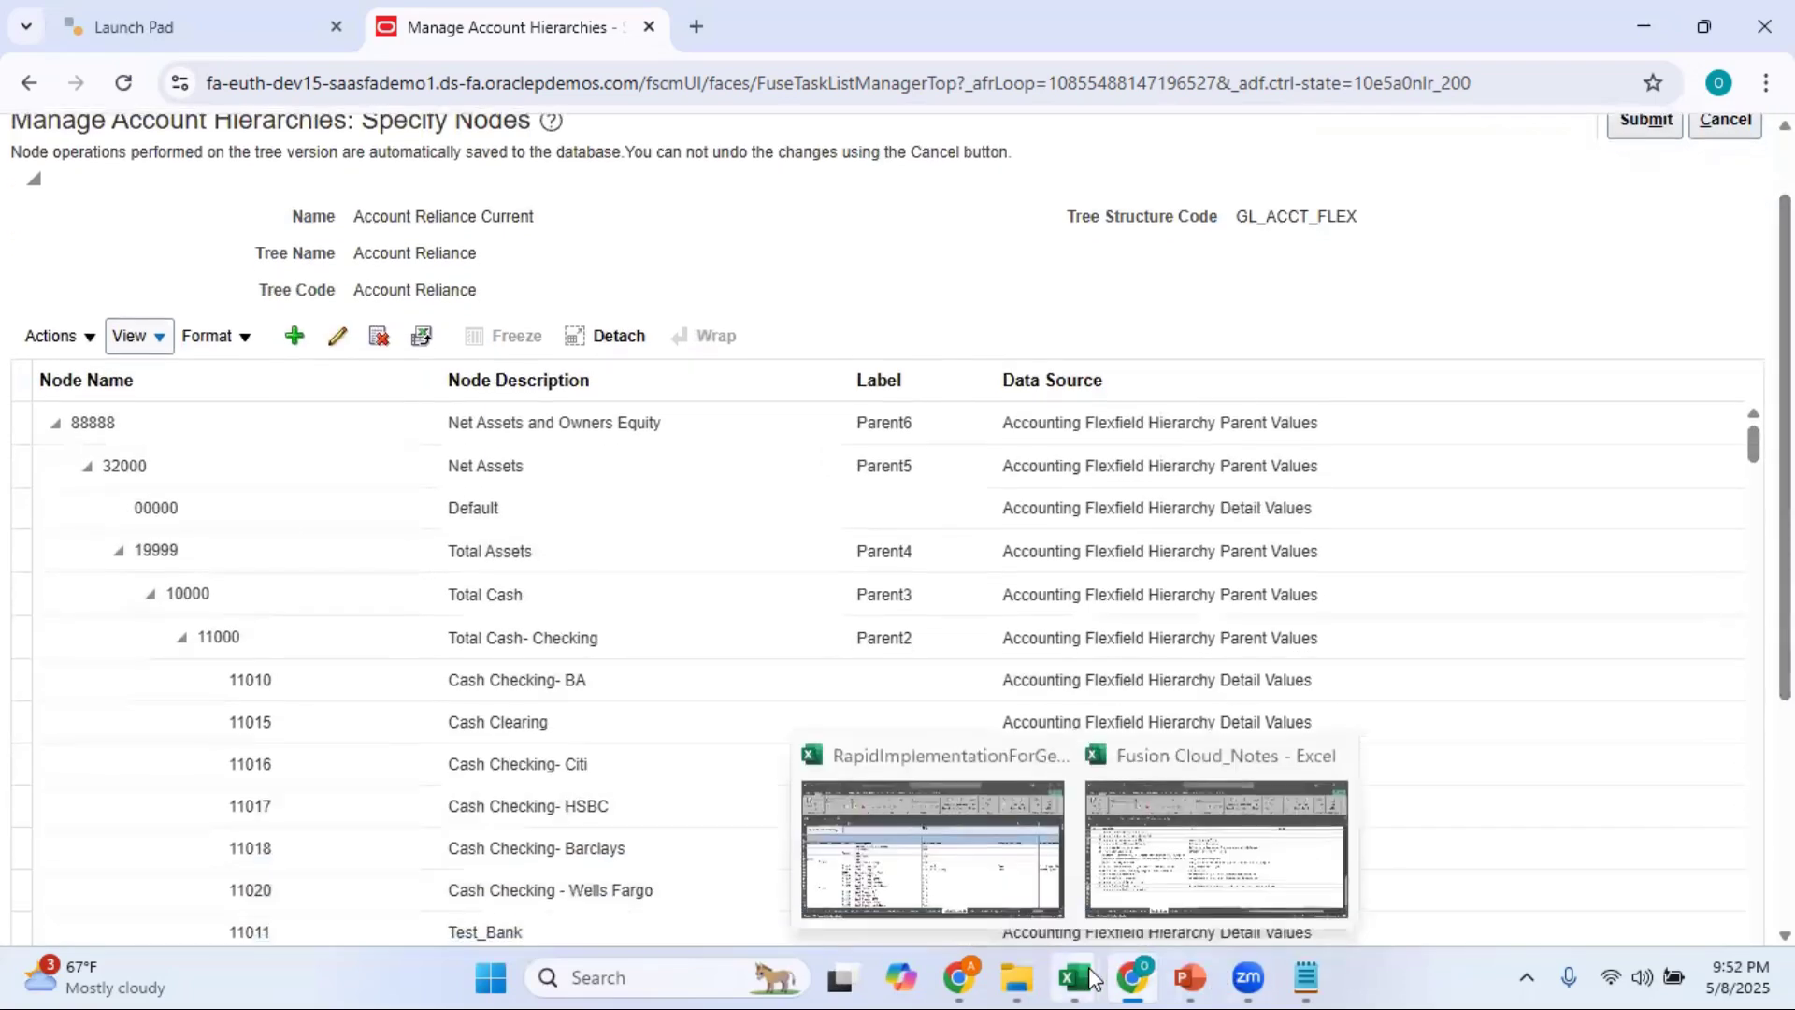
click(929, 839)
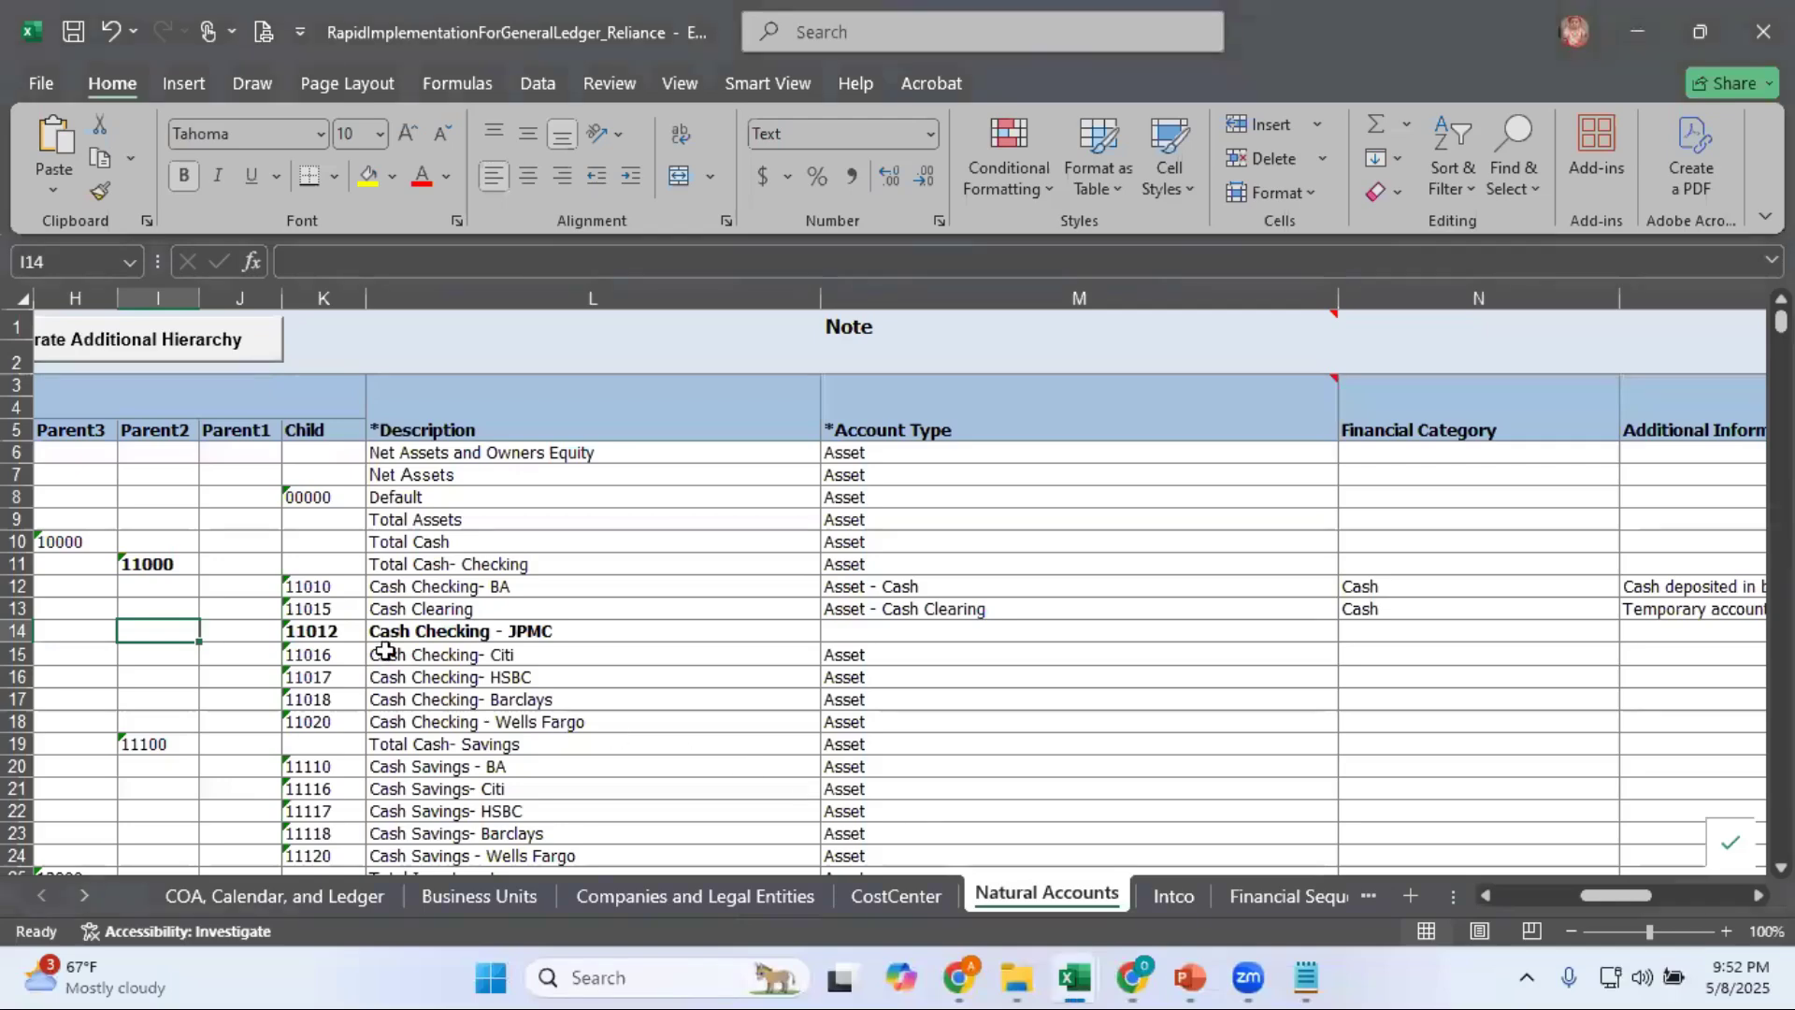
click(167, 565)
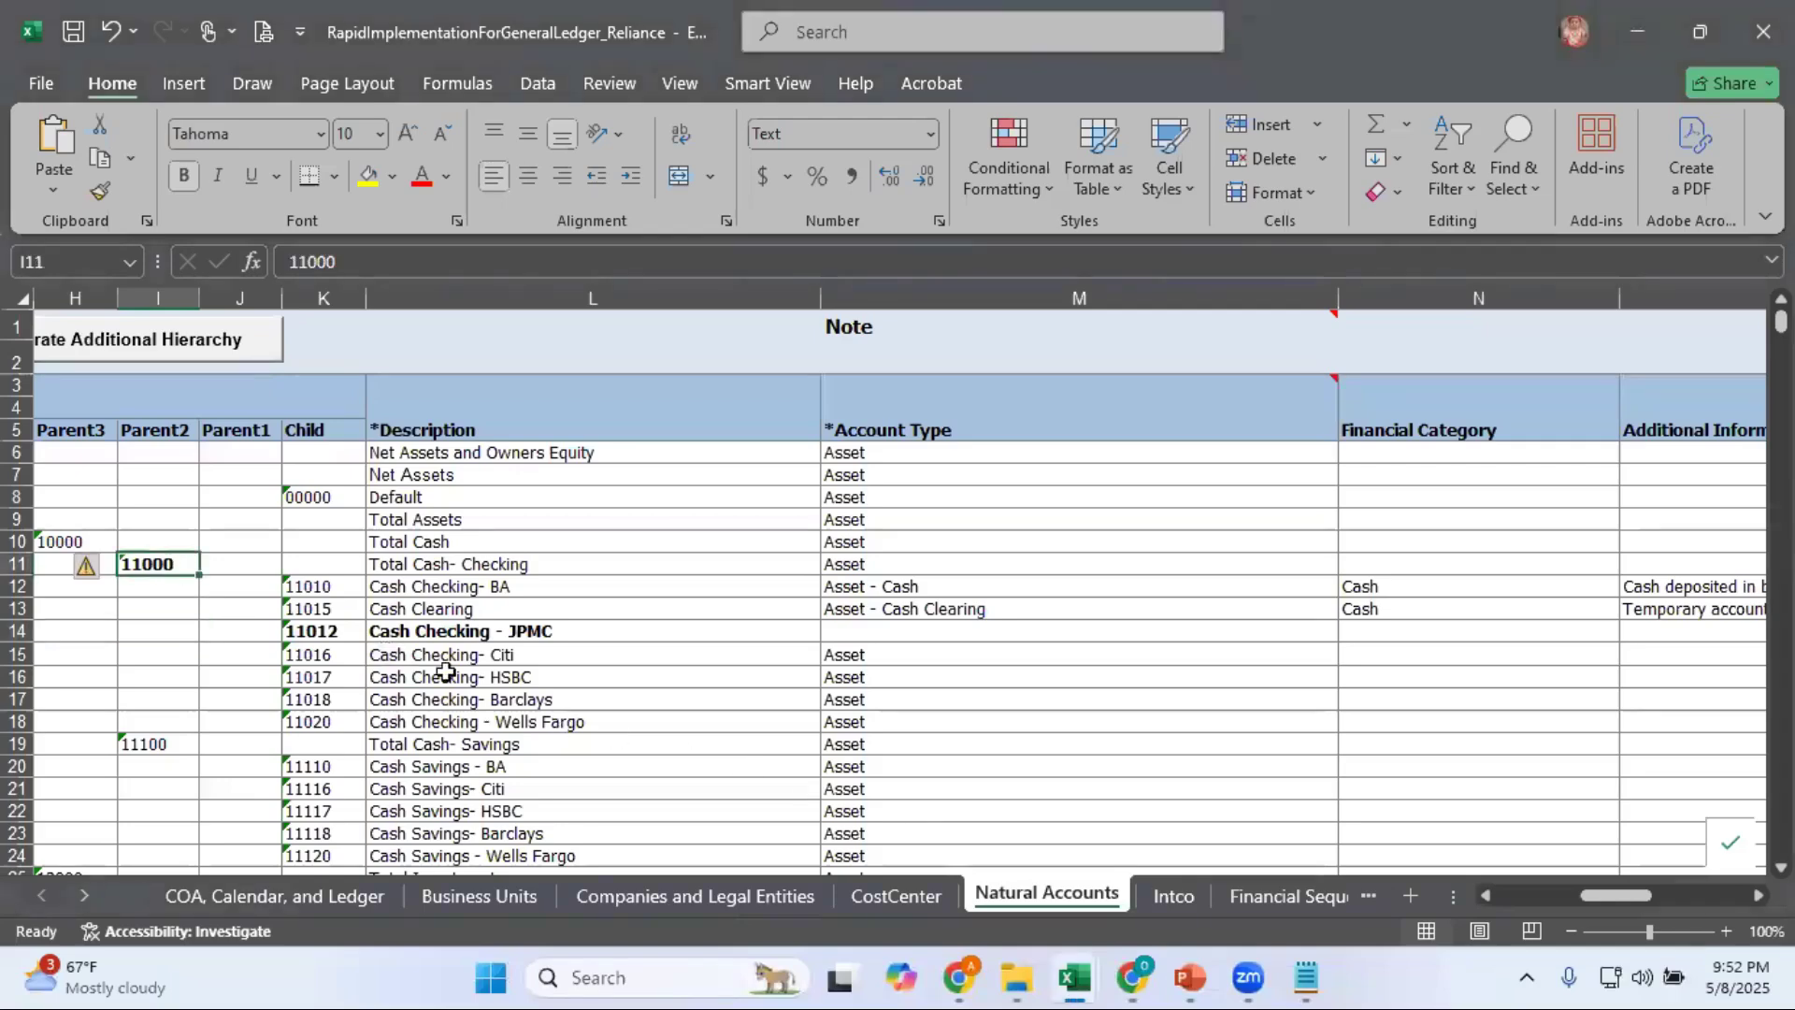
key(alt+Tab)
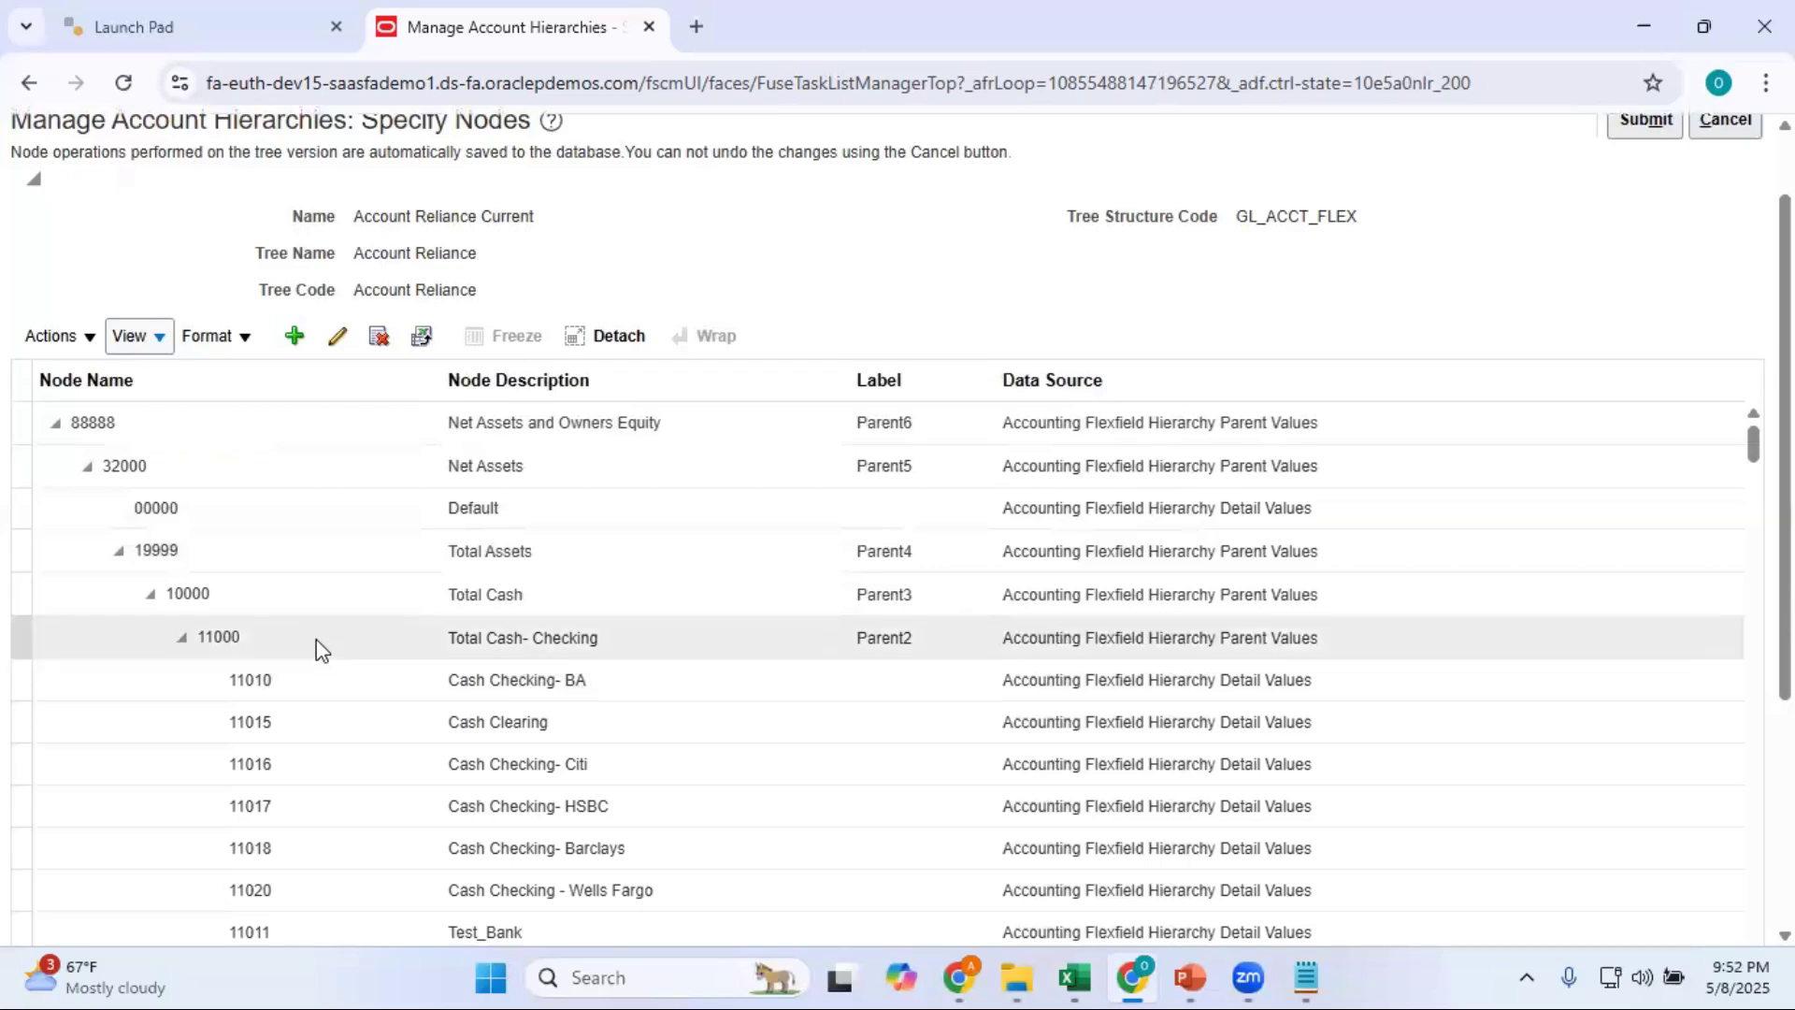
click(318, 647)
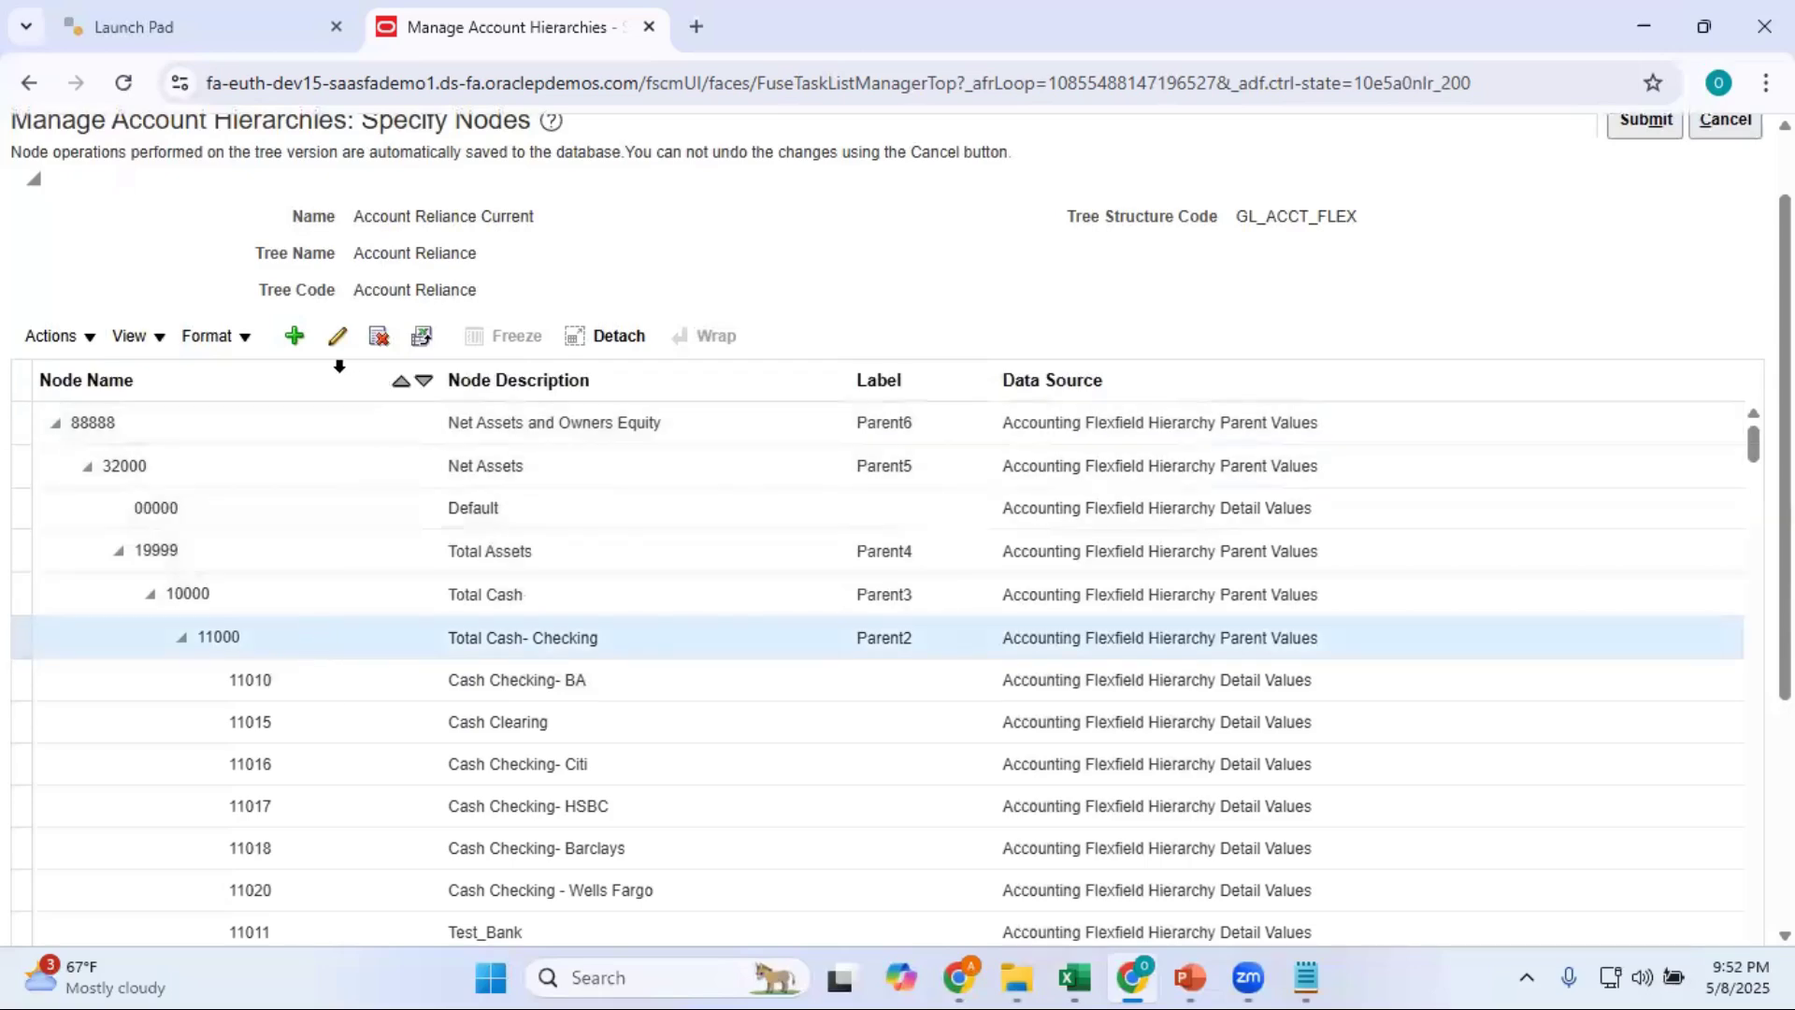
click(303, 342)
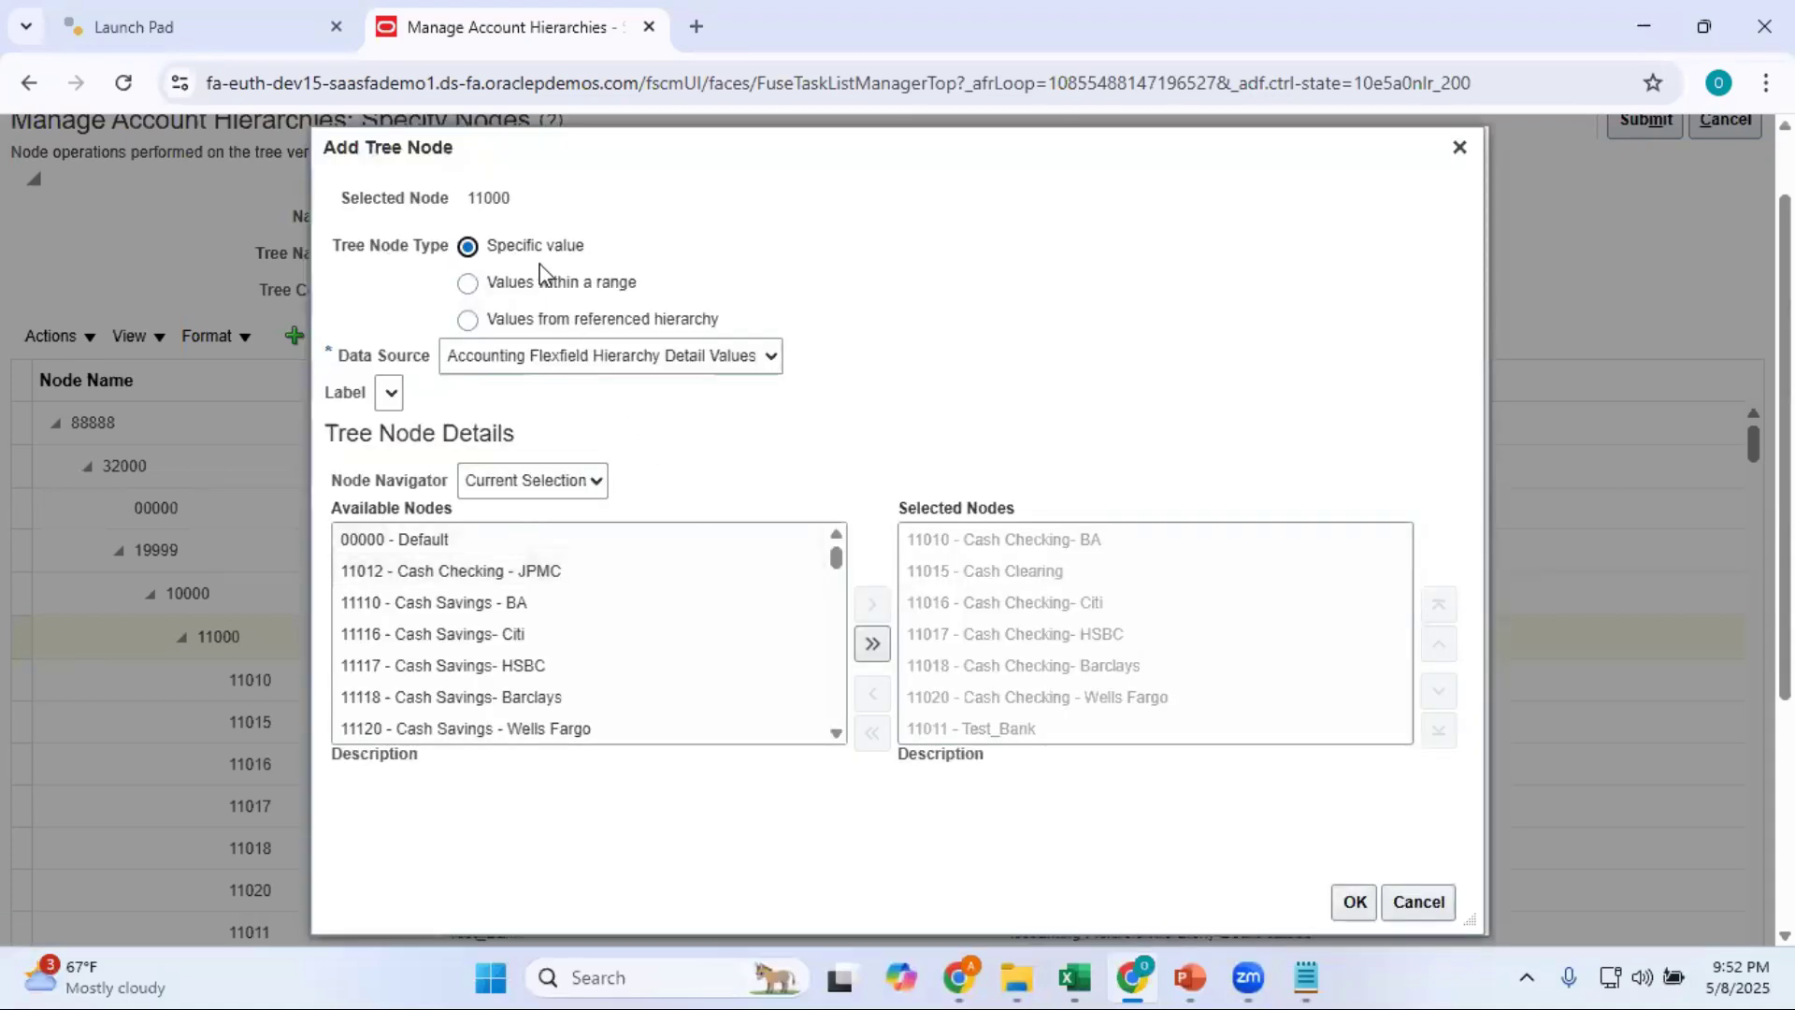
click(460, 572)
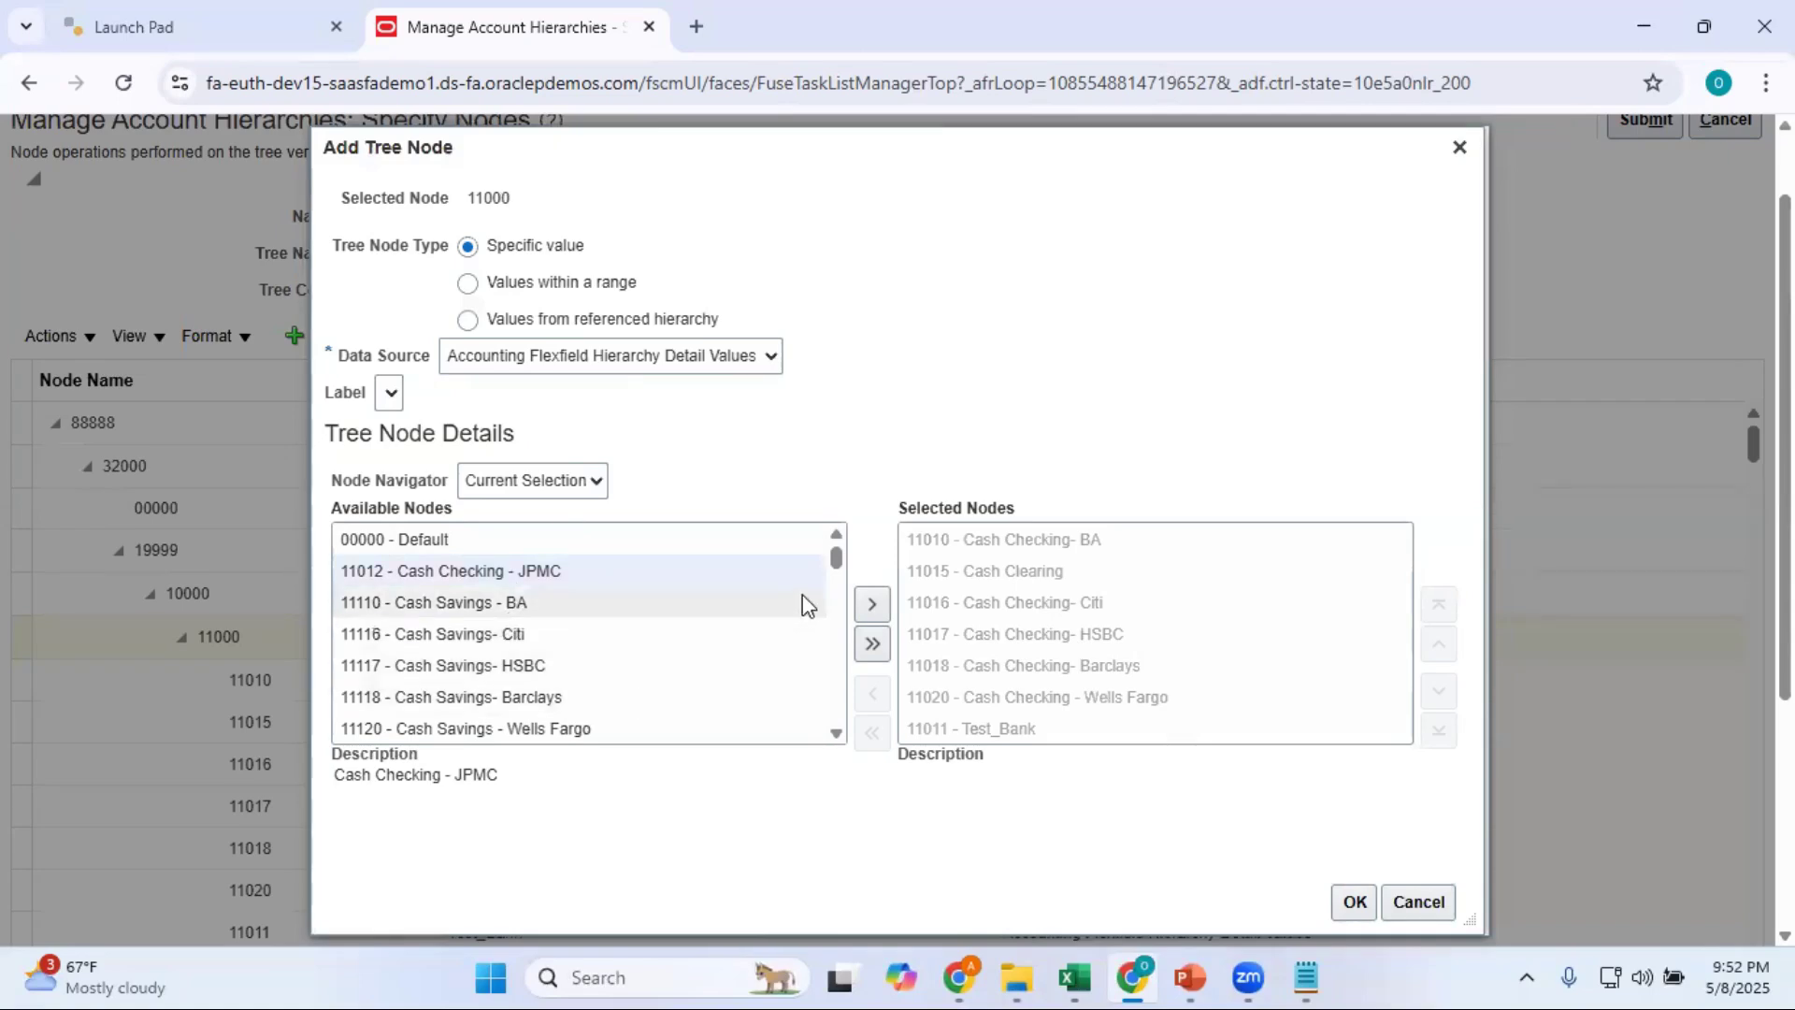
drag(836, 559, 844, 501)
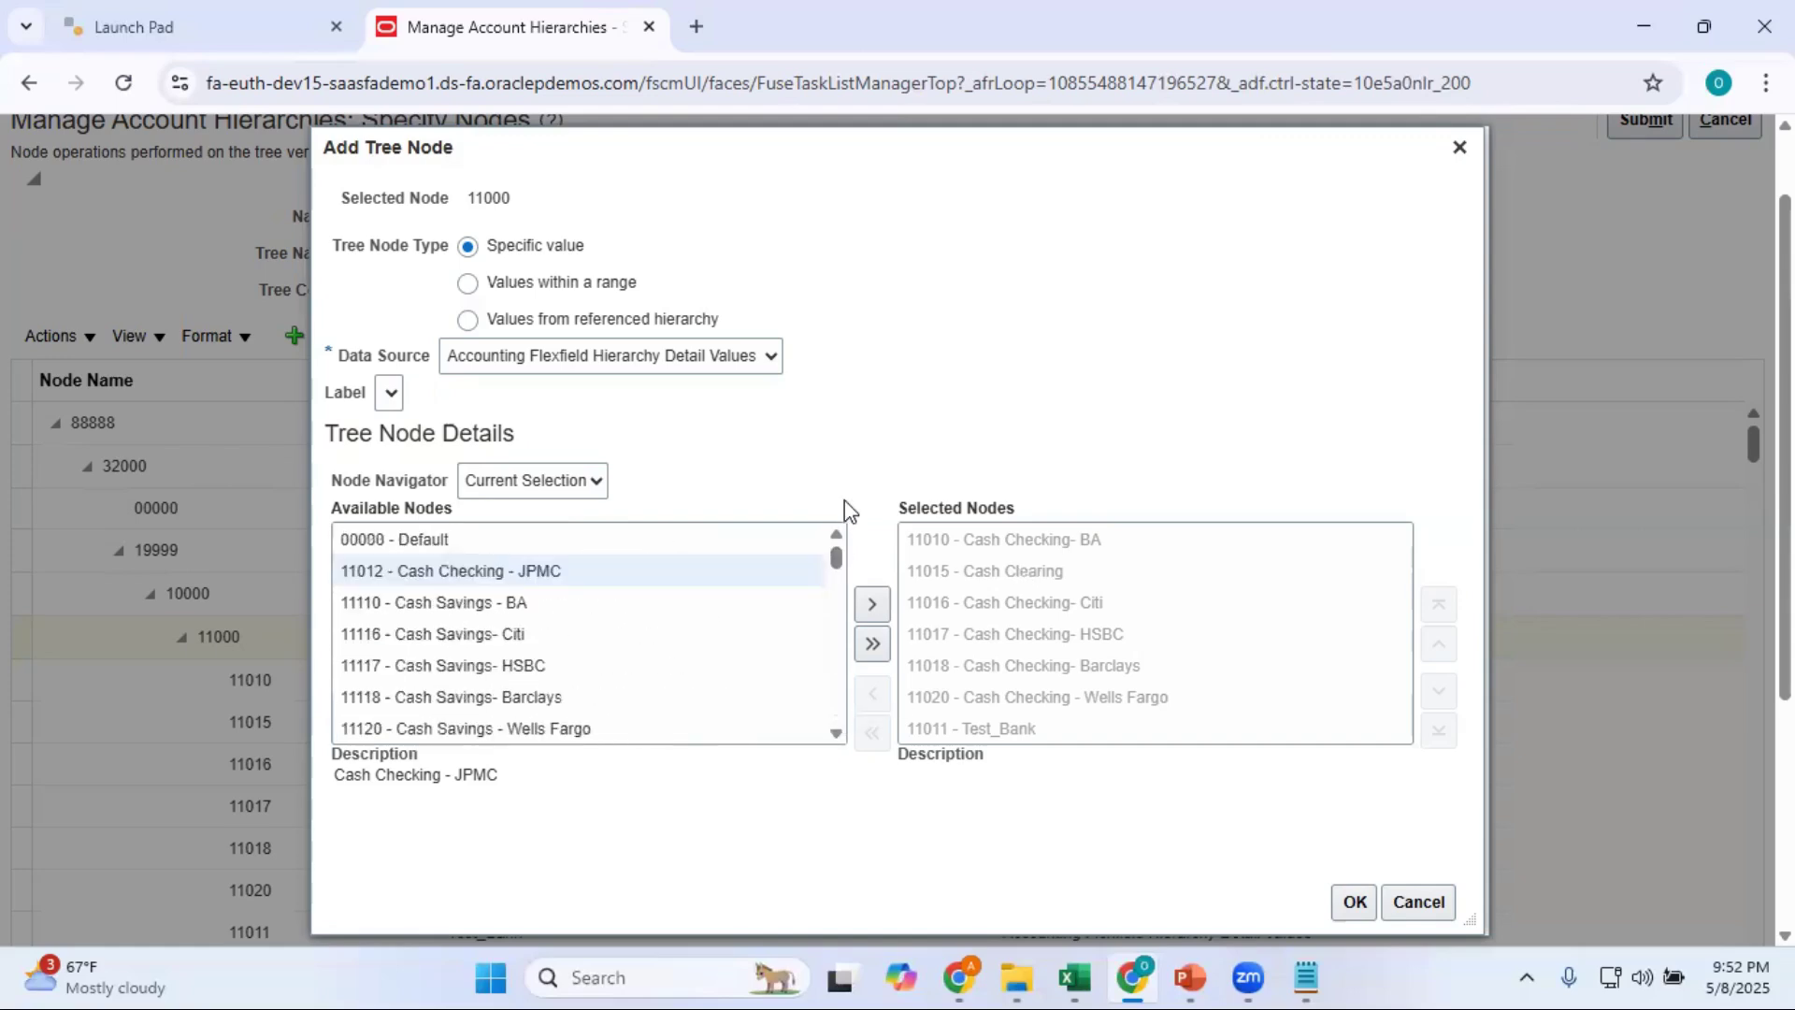
click(570, 566)
click(869, 604)
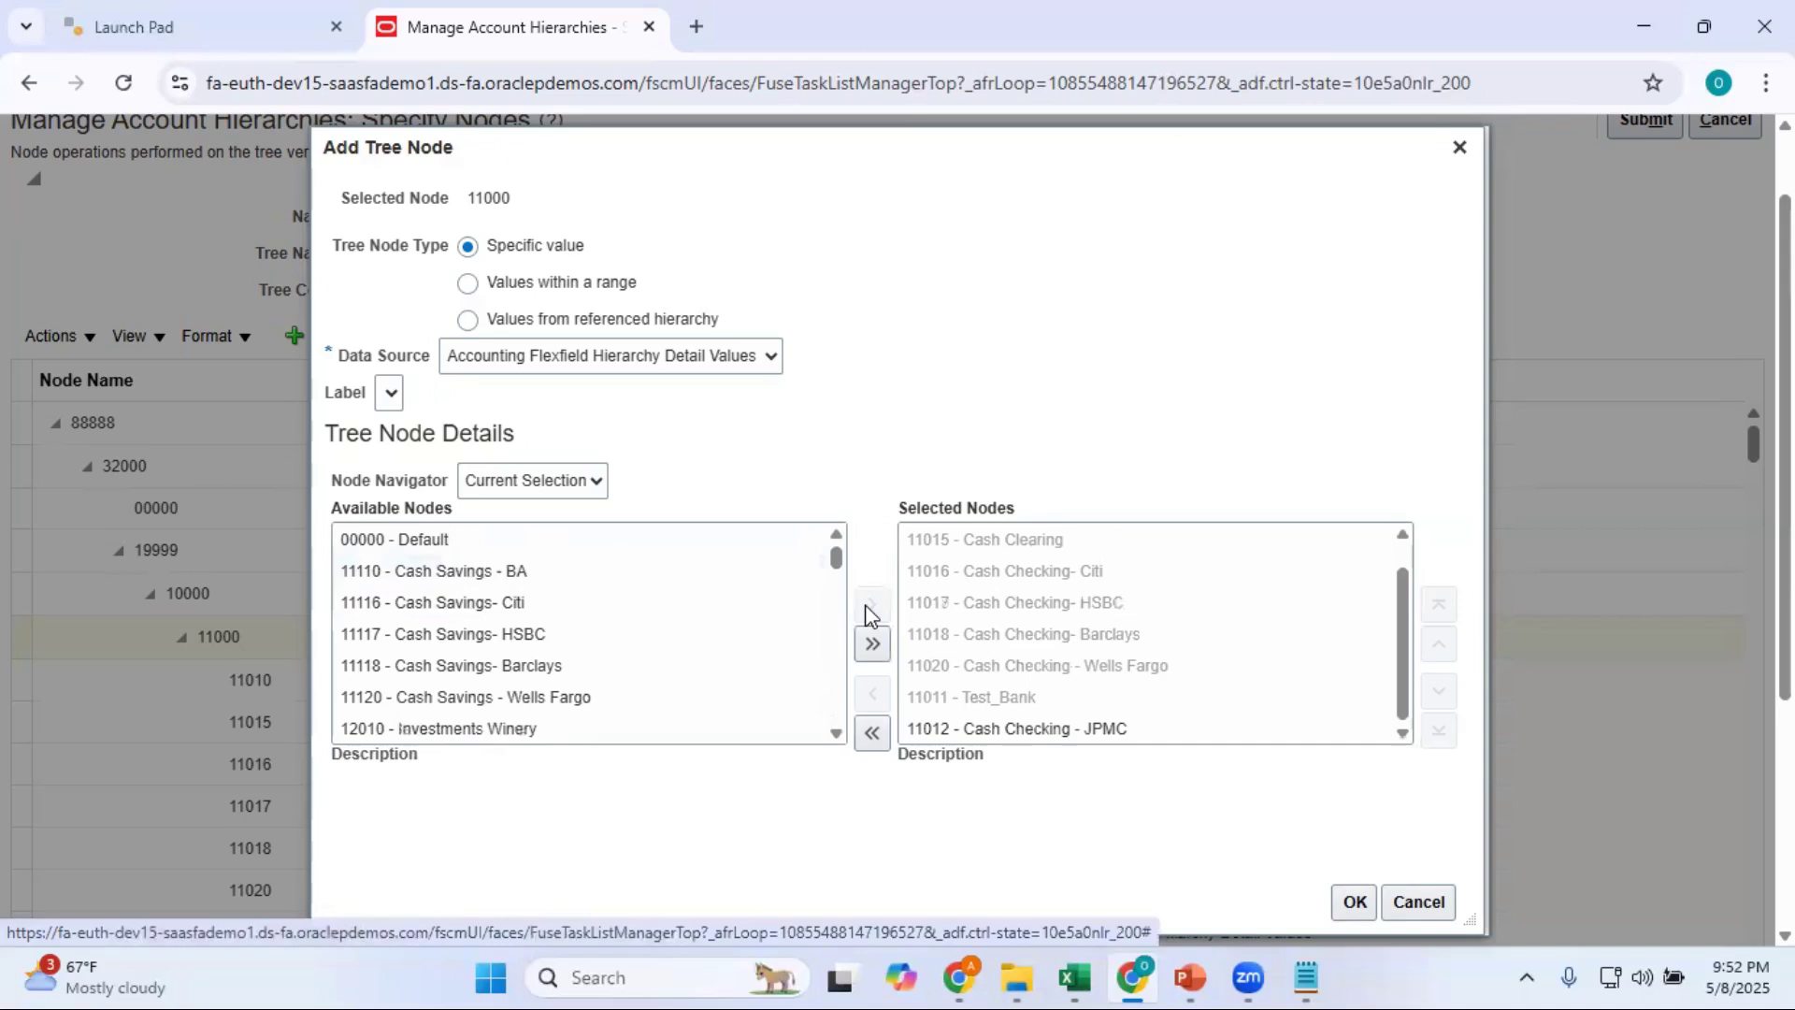
click(1354, 905)
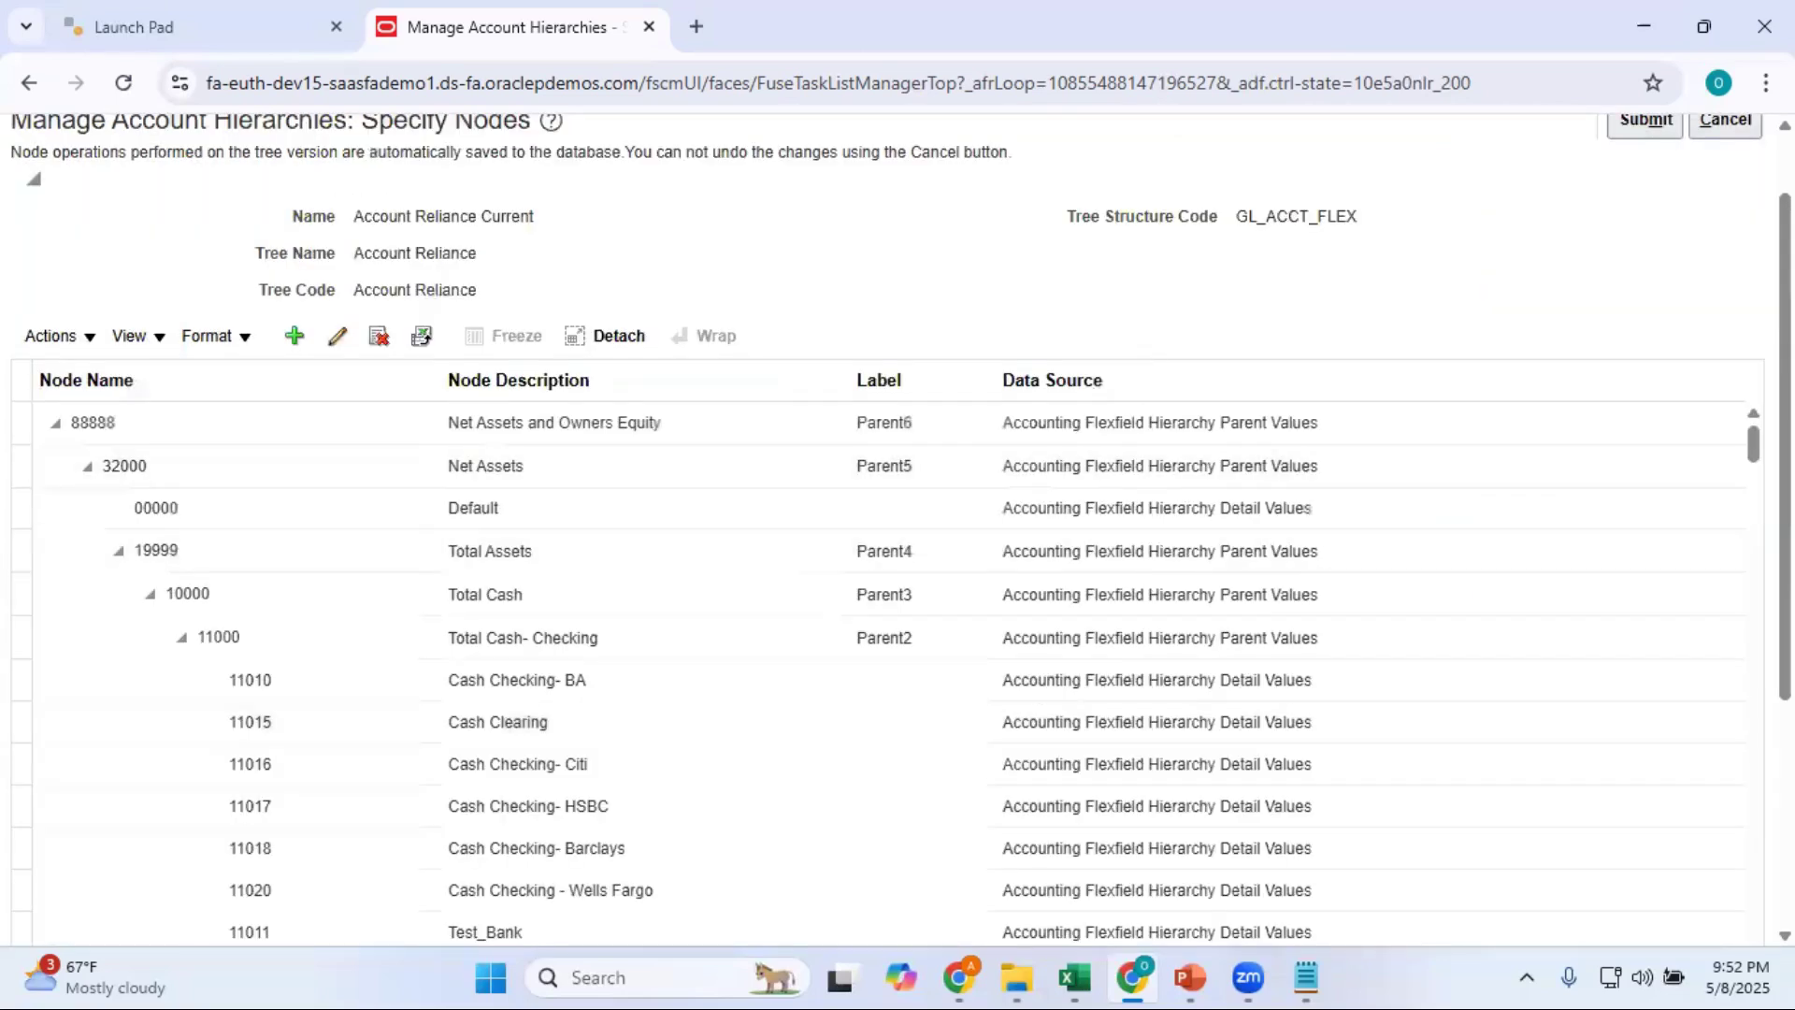
Submit the updated nodes of the Account Reliance Current version and dismiss the confirmation.
scroll(897, 561, up, 1)
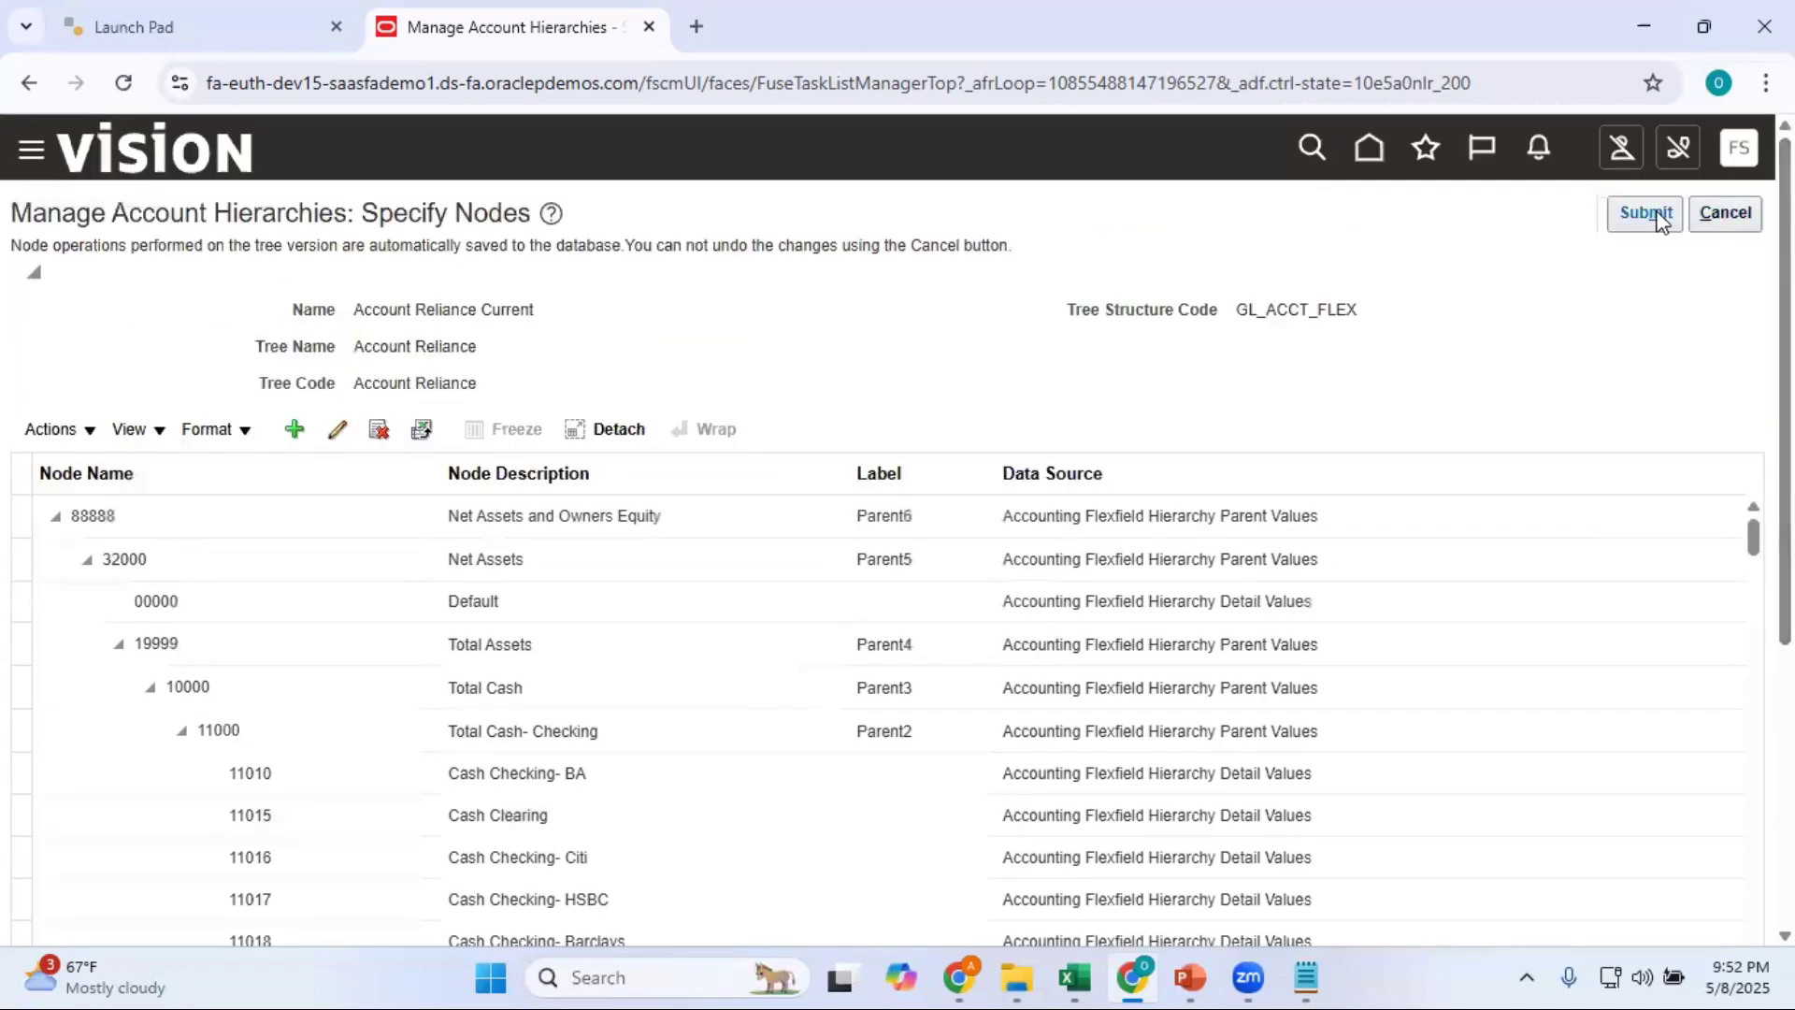
click(1659, 215)
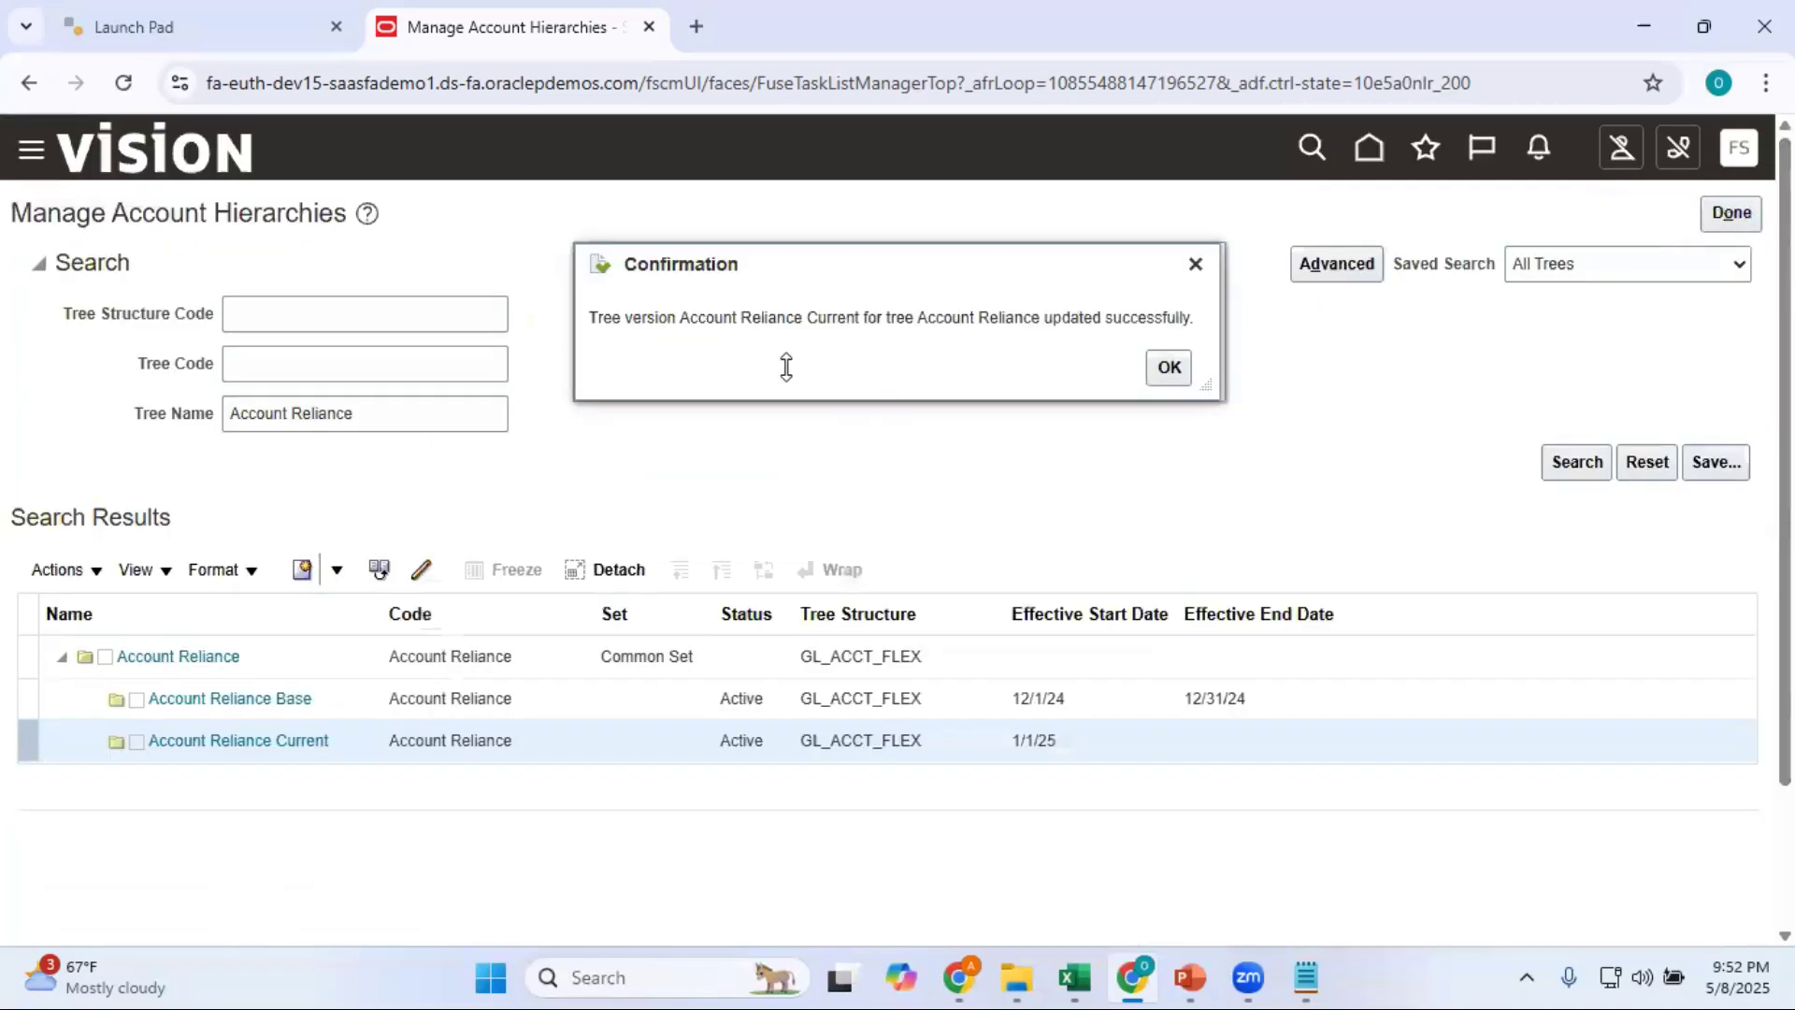
click(1168, 370)
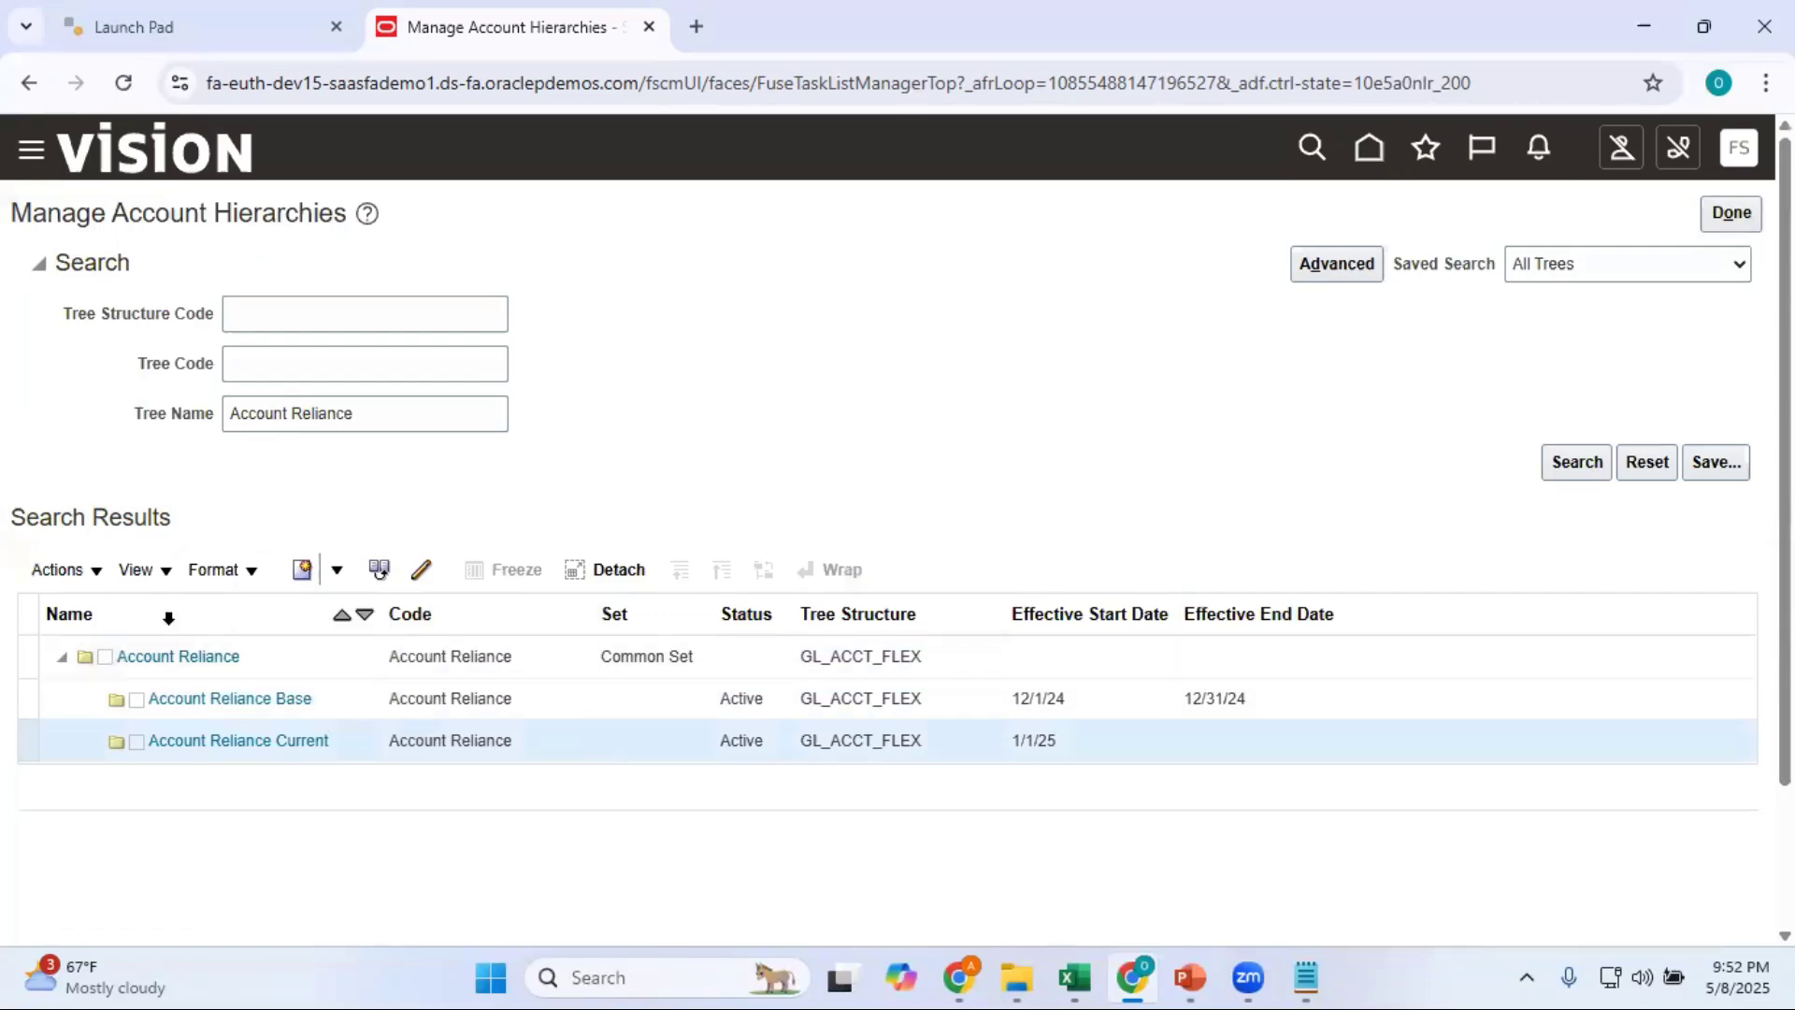
Run an online audit of the Account Reliance Current tree version, dismiss the confirmation and return to the hierarchy search results.
click(97, 574)
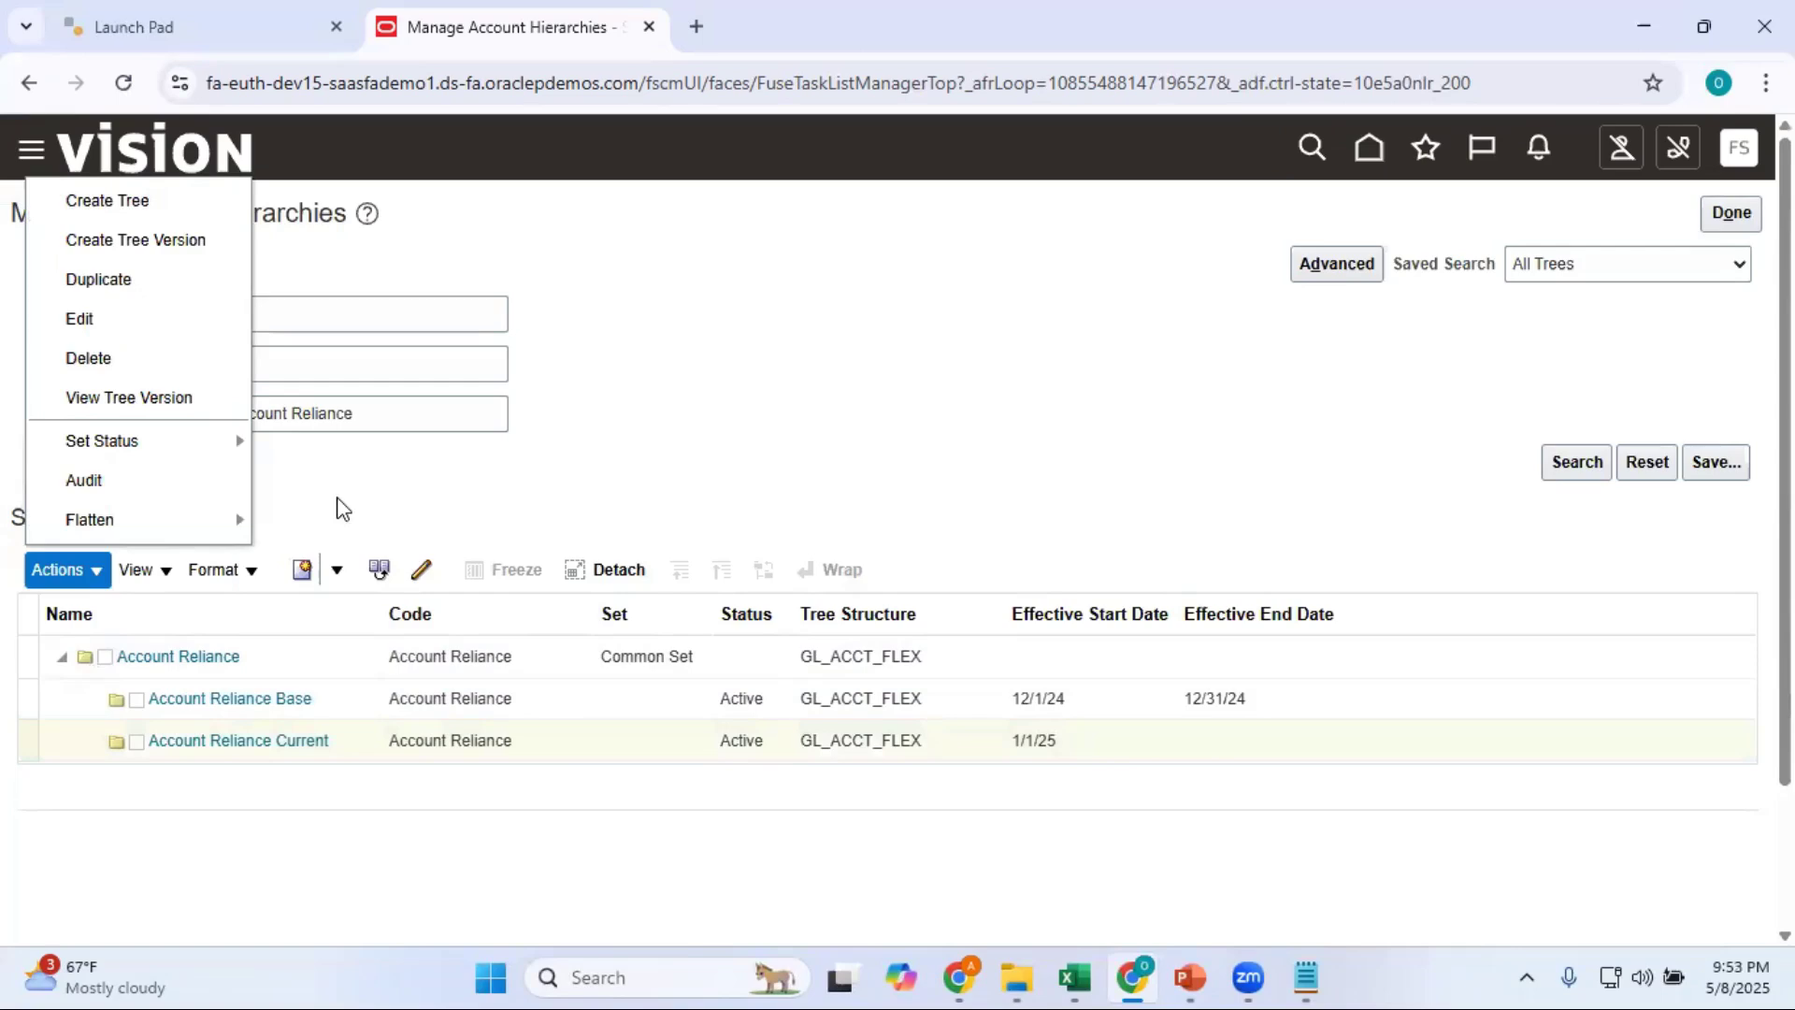
mouse_move(220, 445)
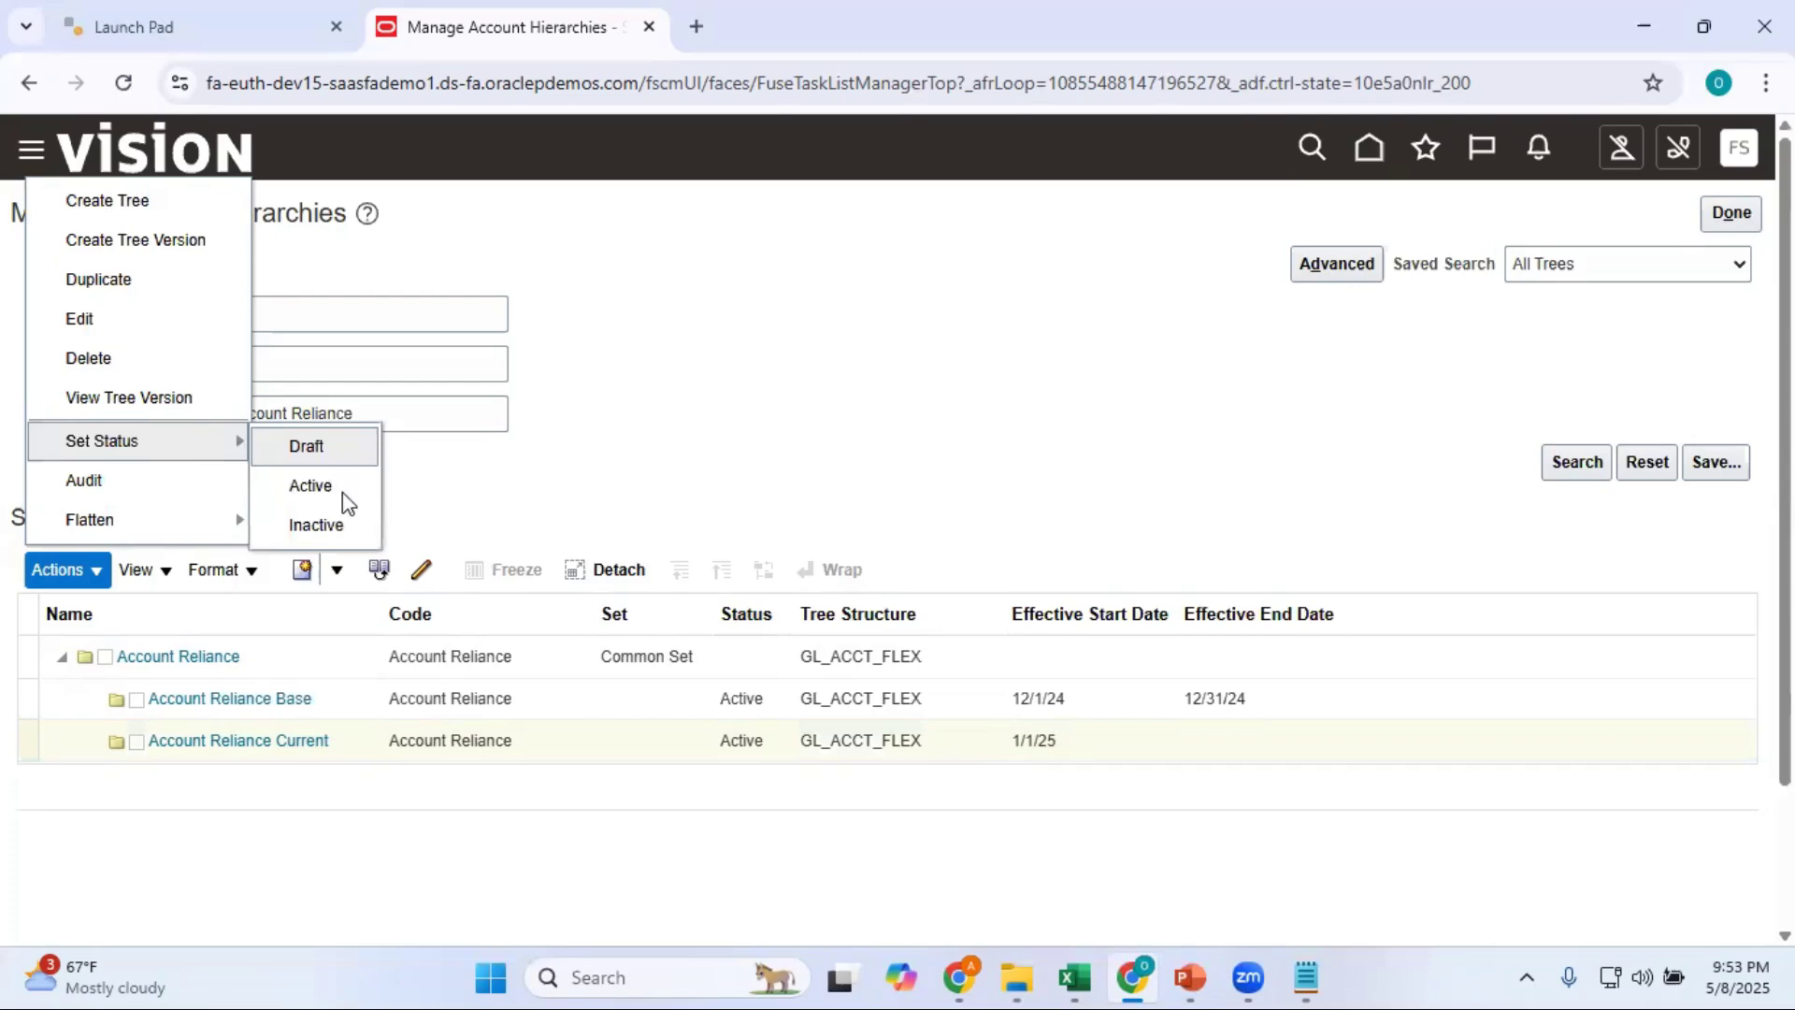
click(105, 484)
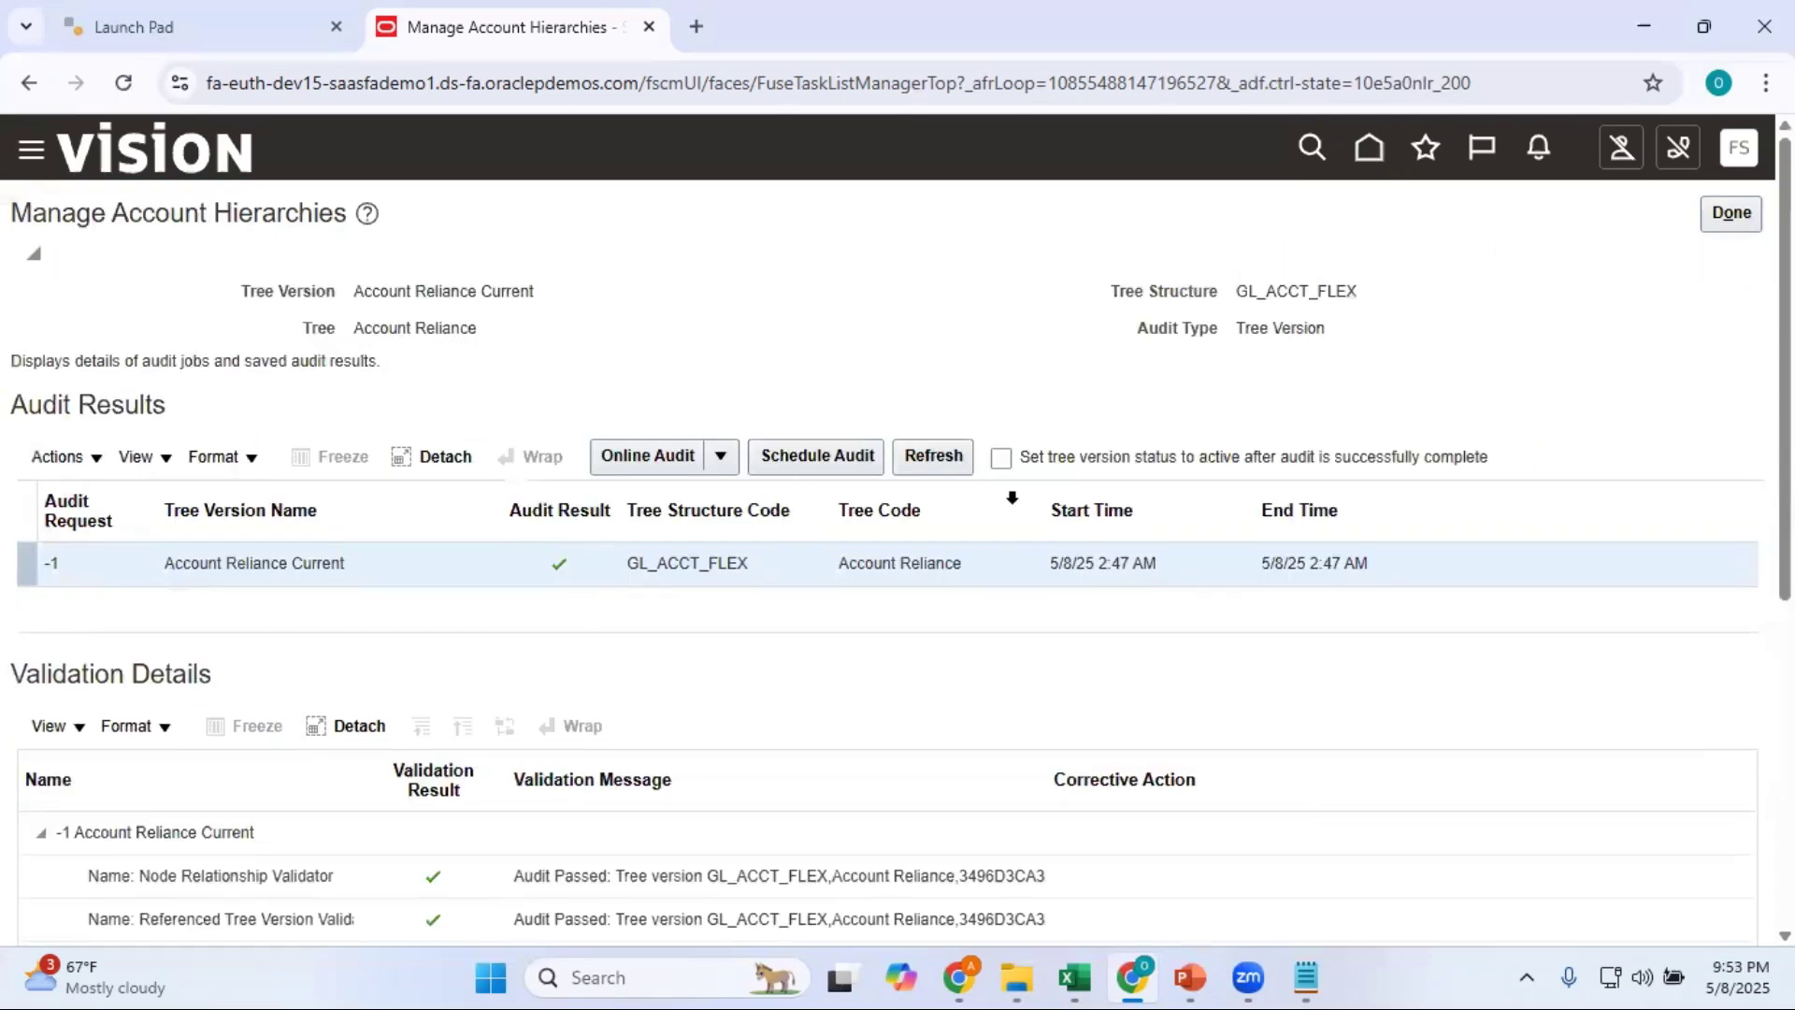
click(659, 464)
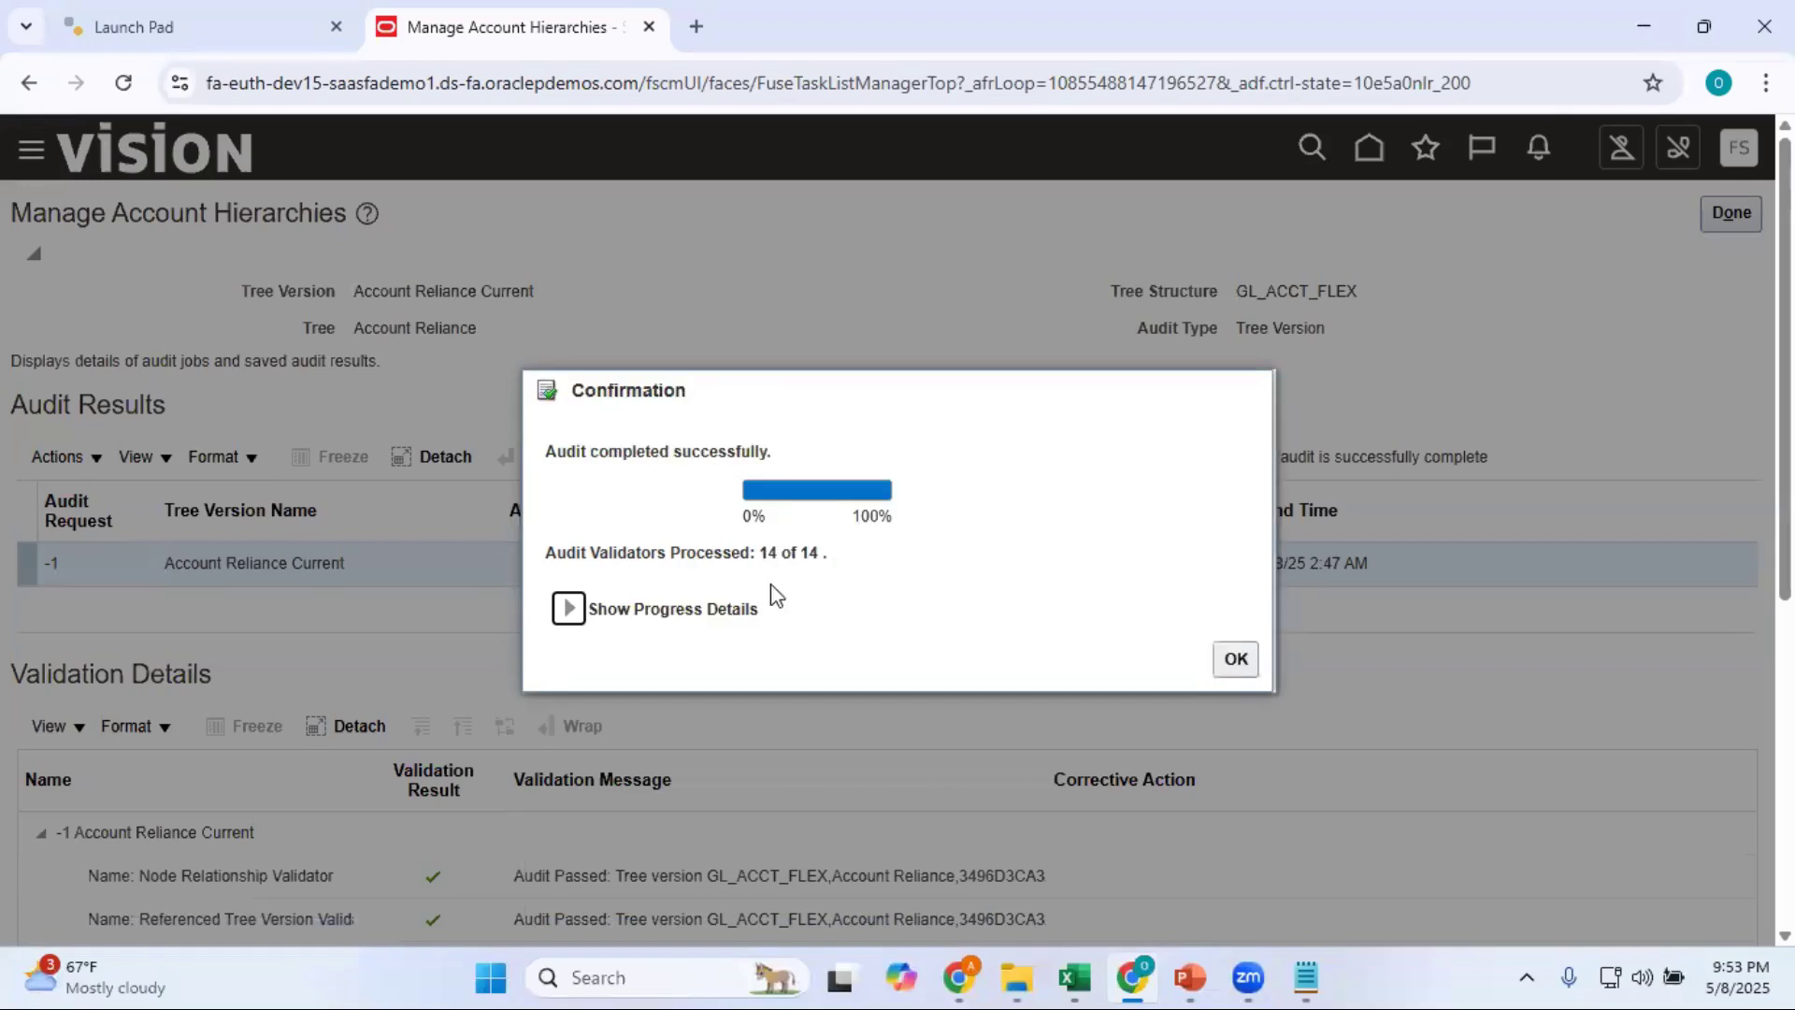
click(1235, 661)
click(1236, 661)
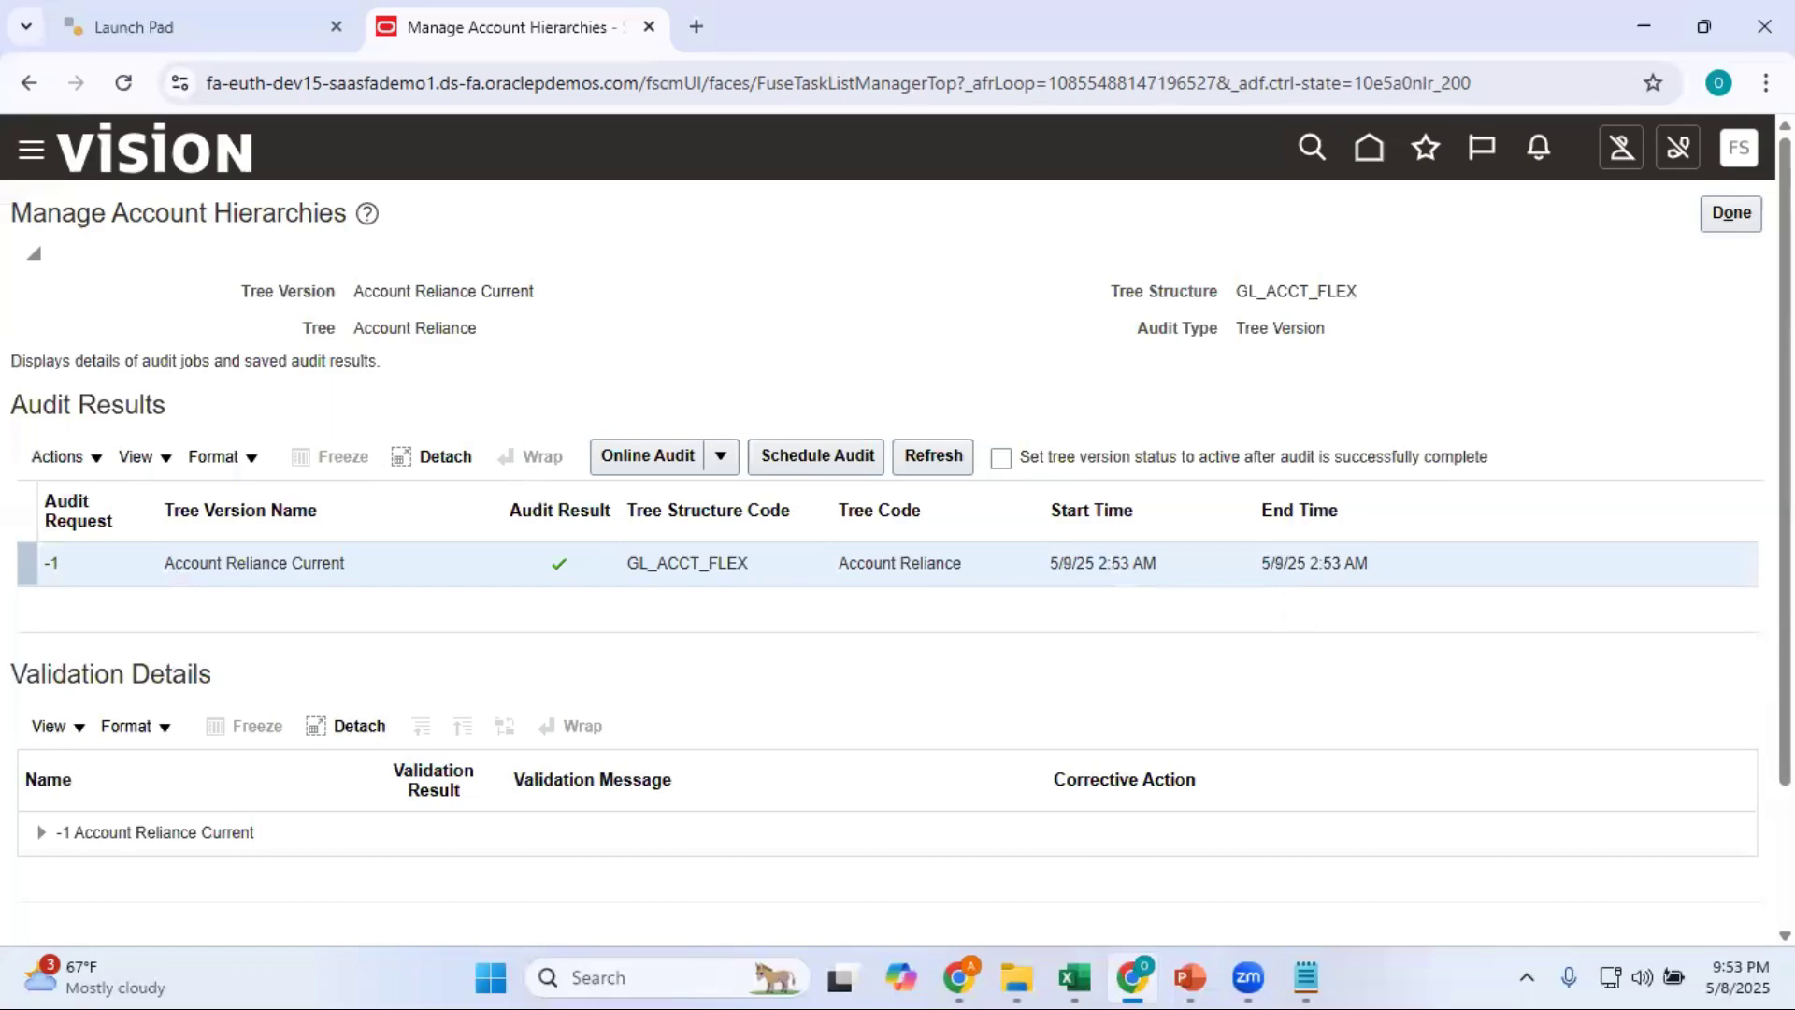
click(1735, 220)
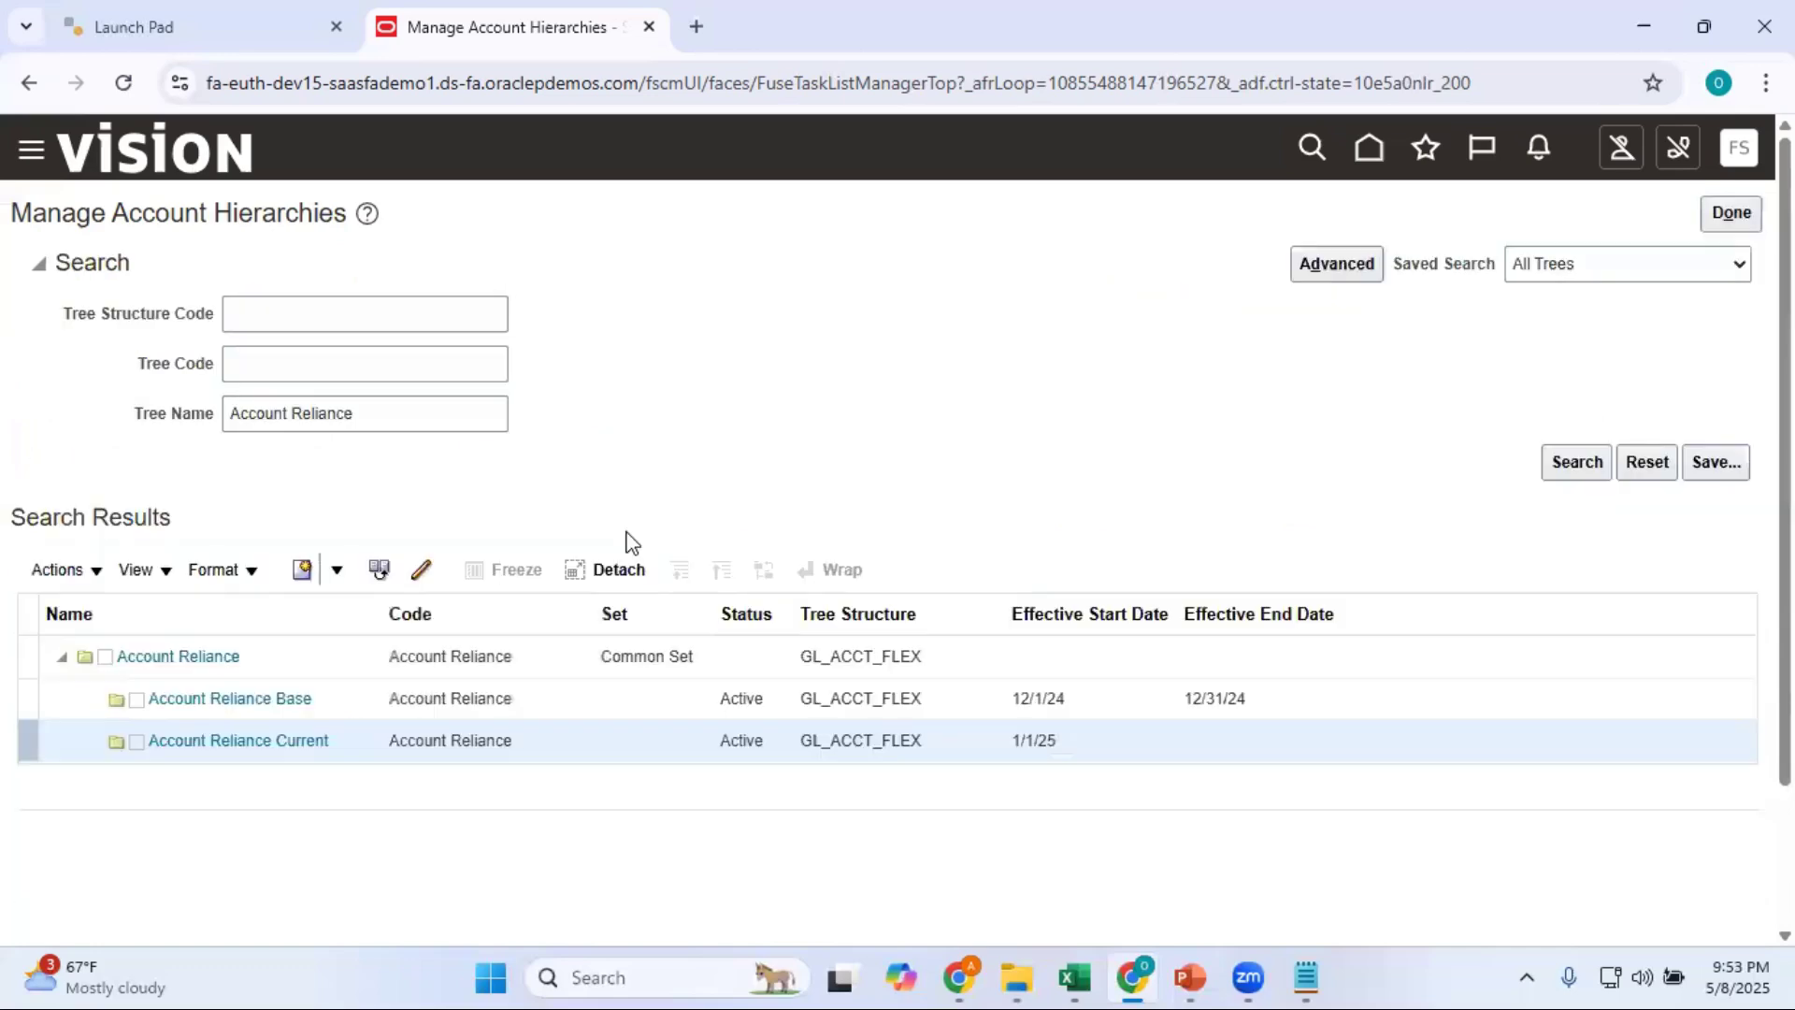
Run online column flattening for the Account Reliance Current tree version and return to the hierarchy list.
click(86, 572)
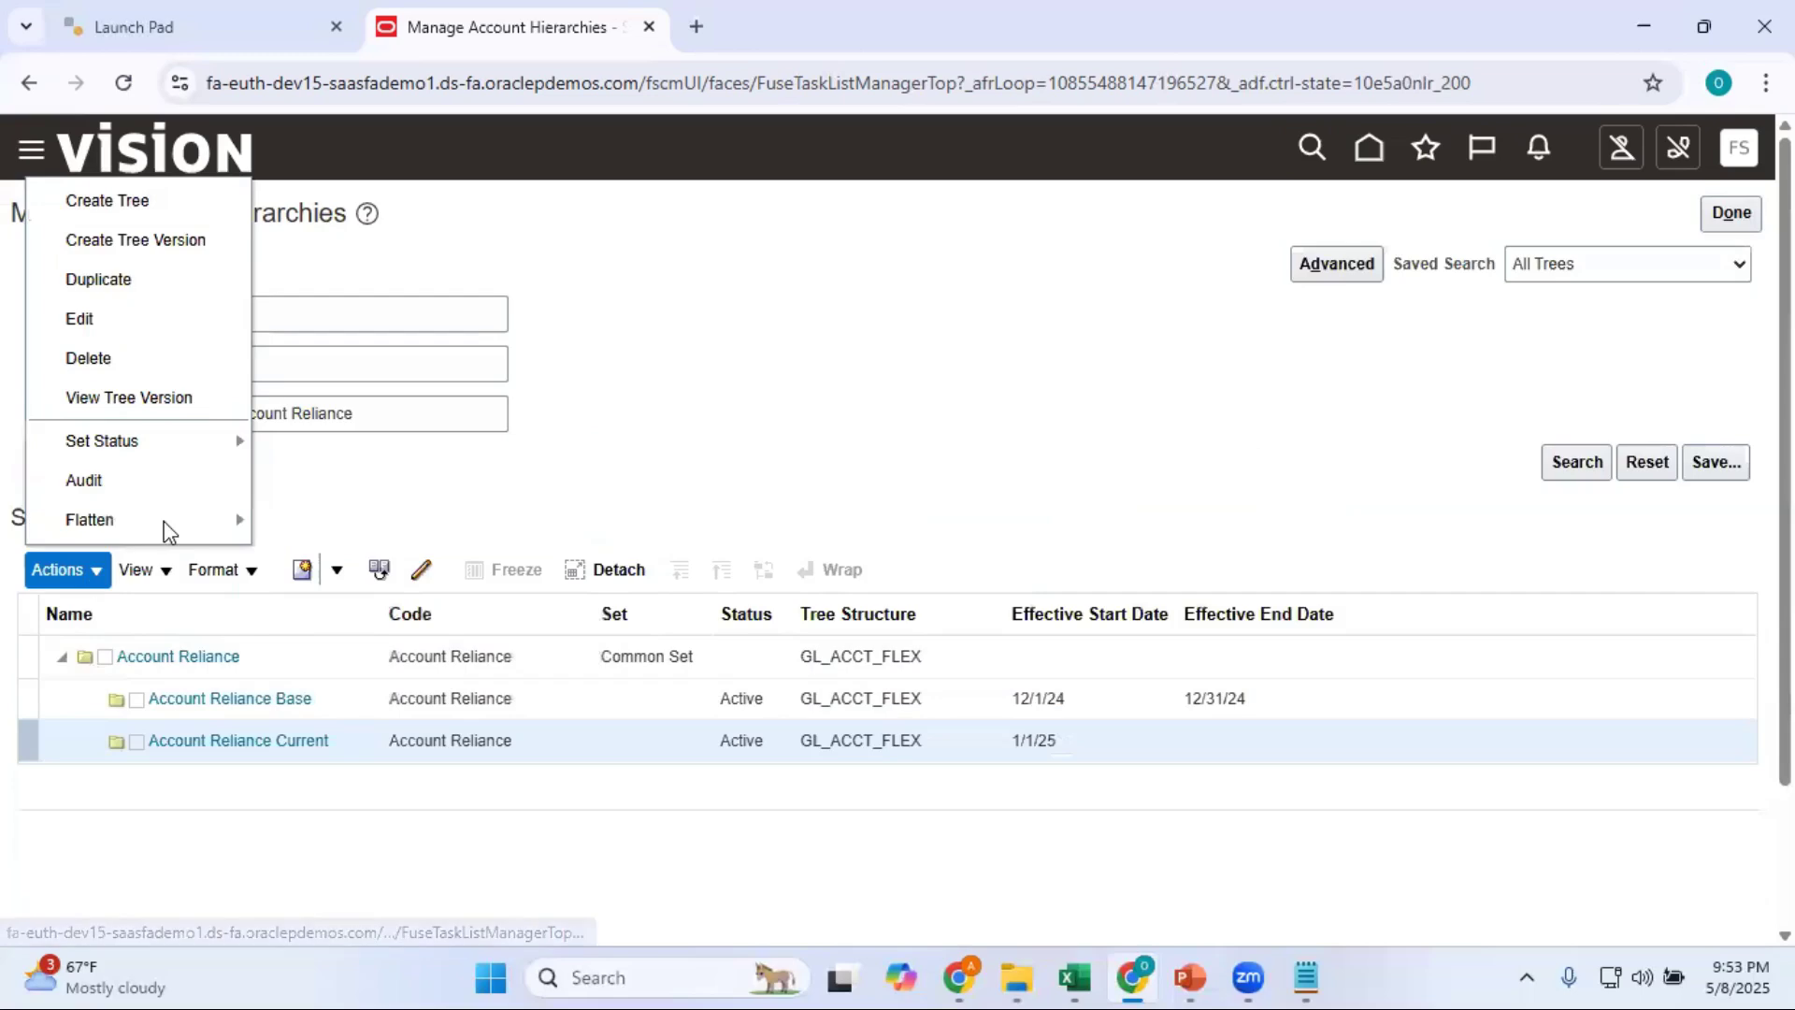
mouse_move(162, 526)
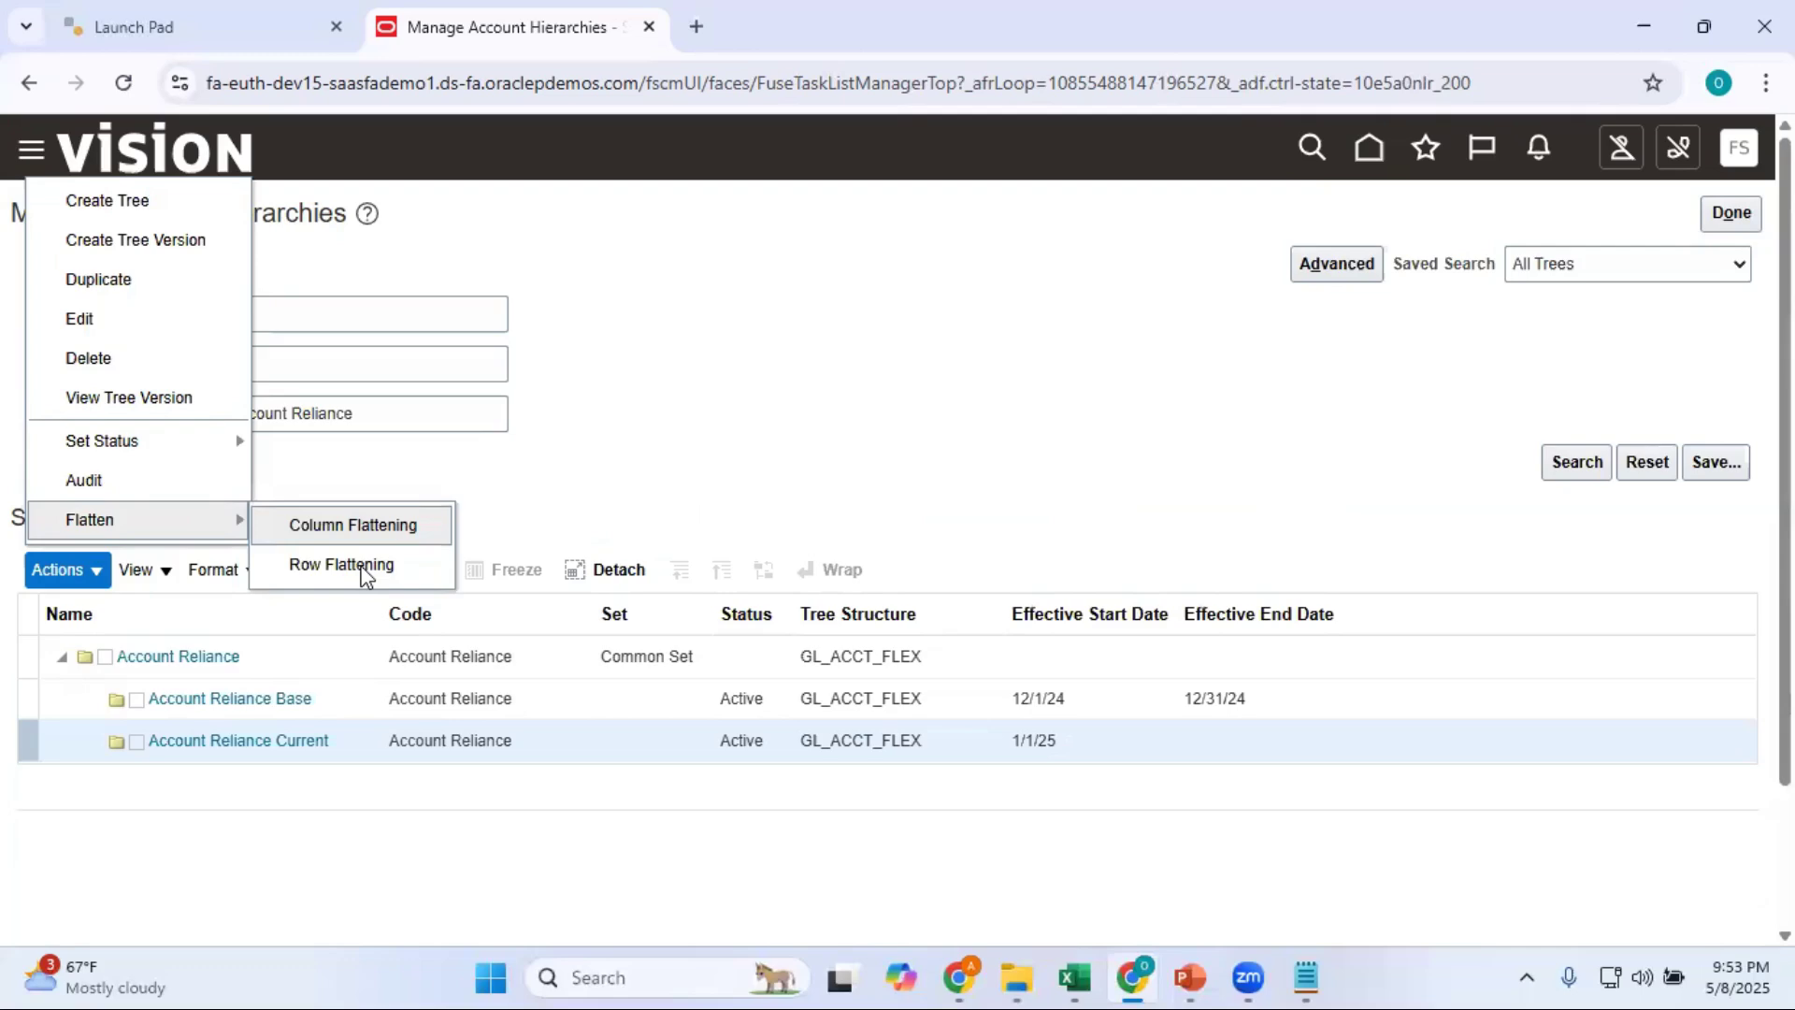
click(380, 522)
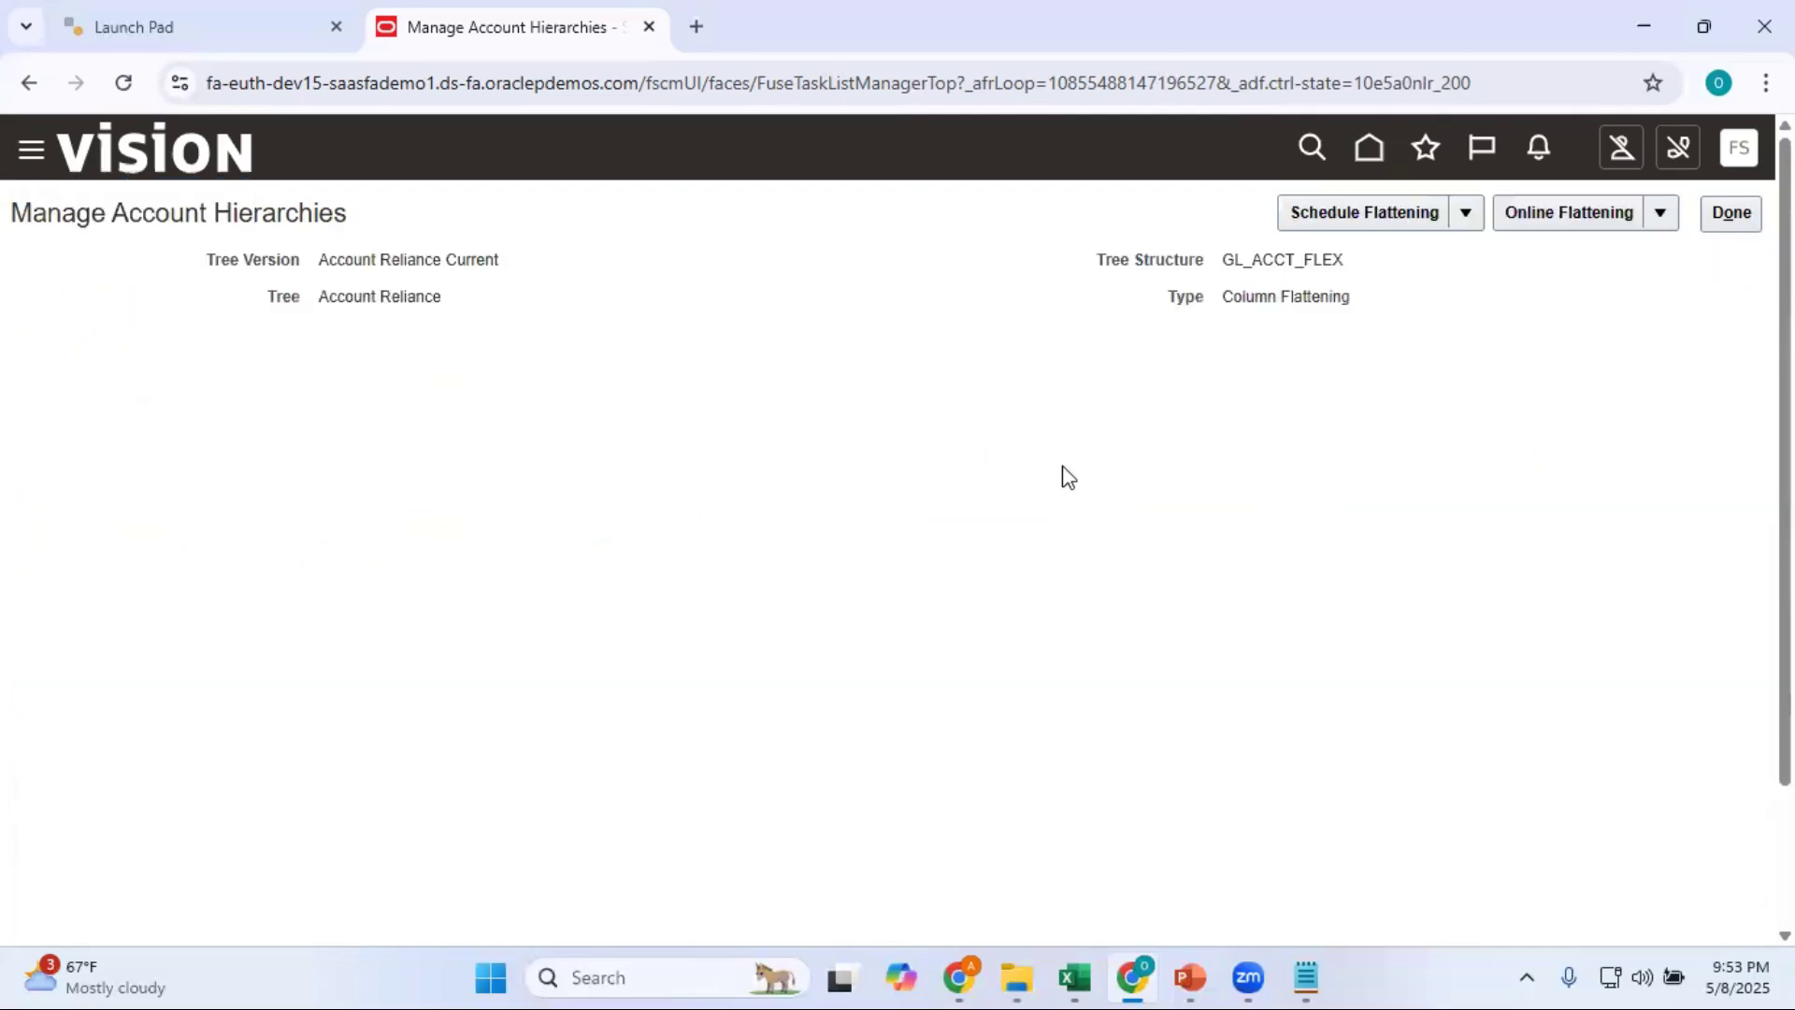
click(1554, 217)
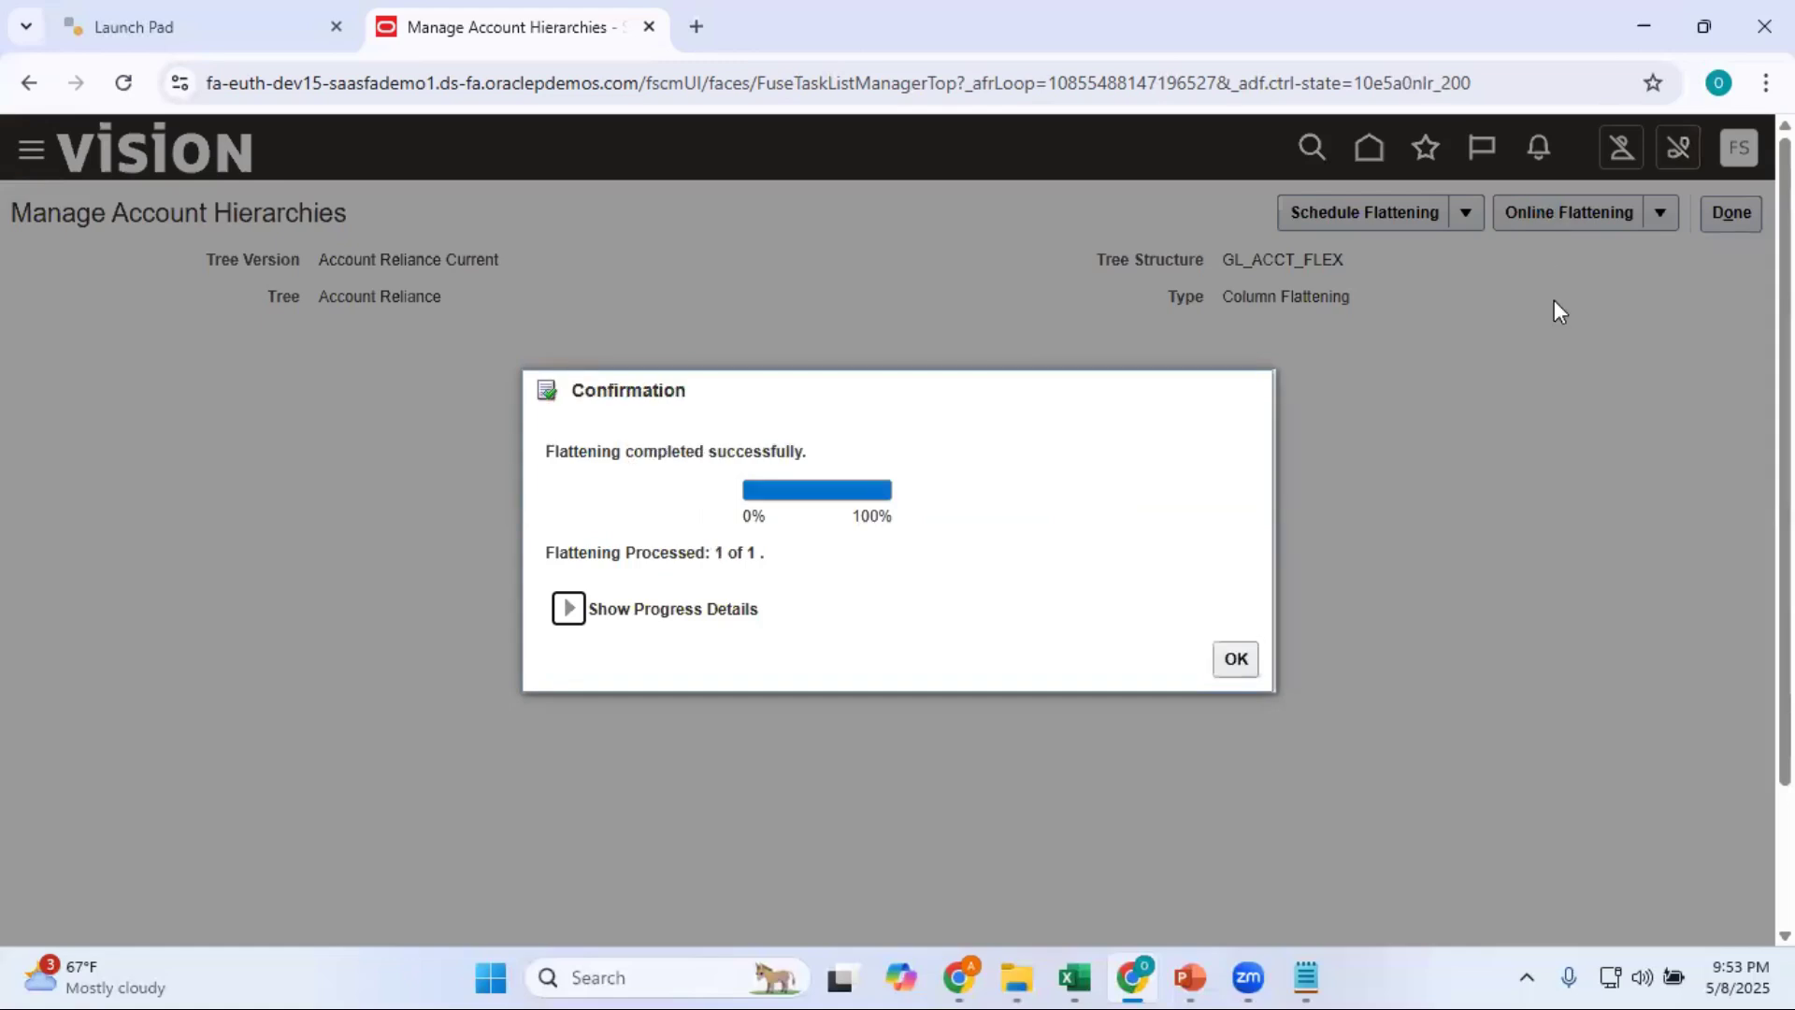
click(1233, 660)
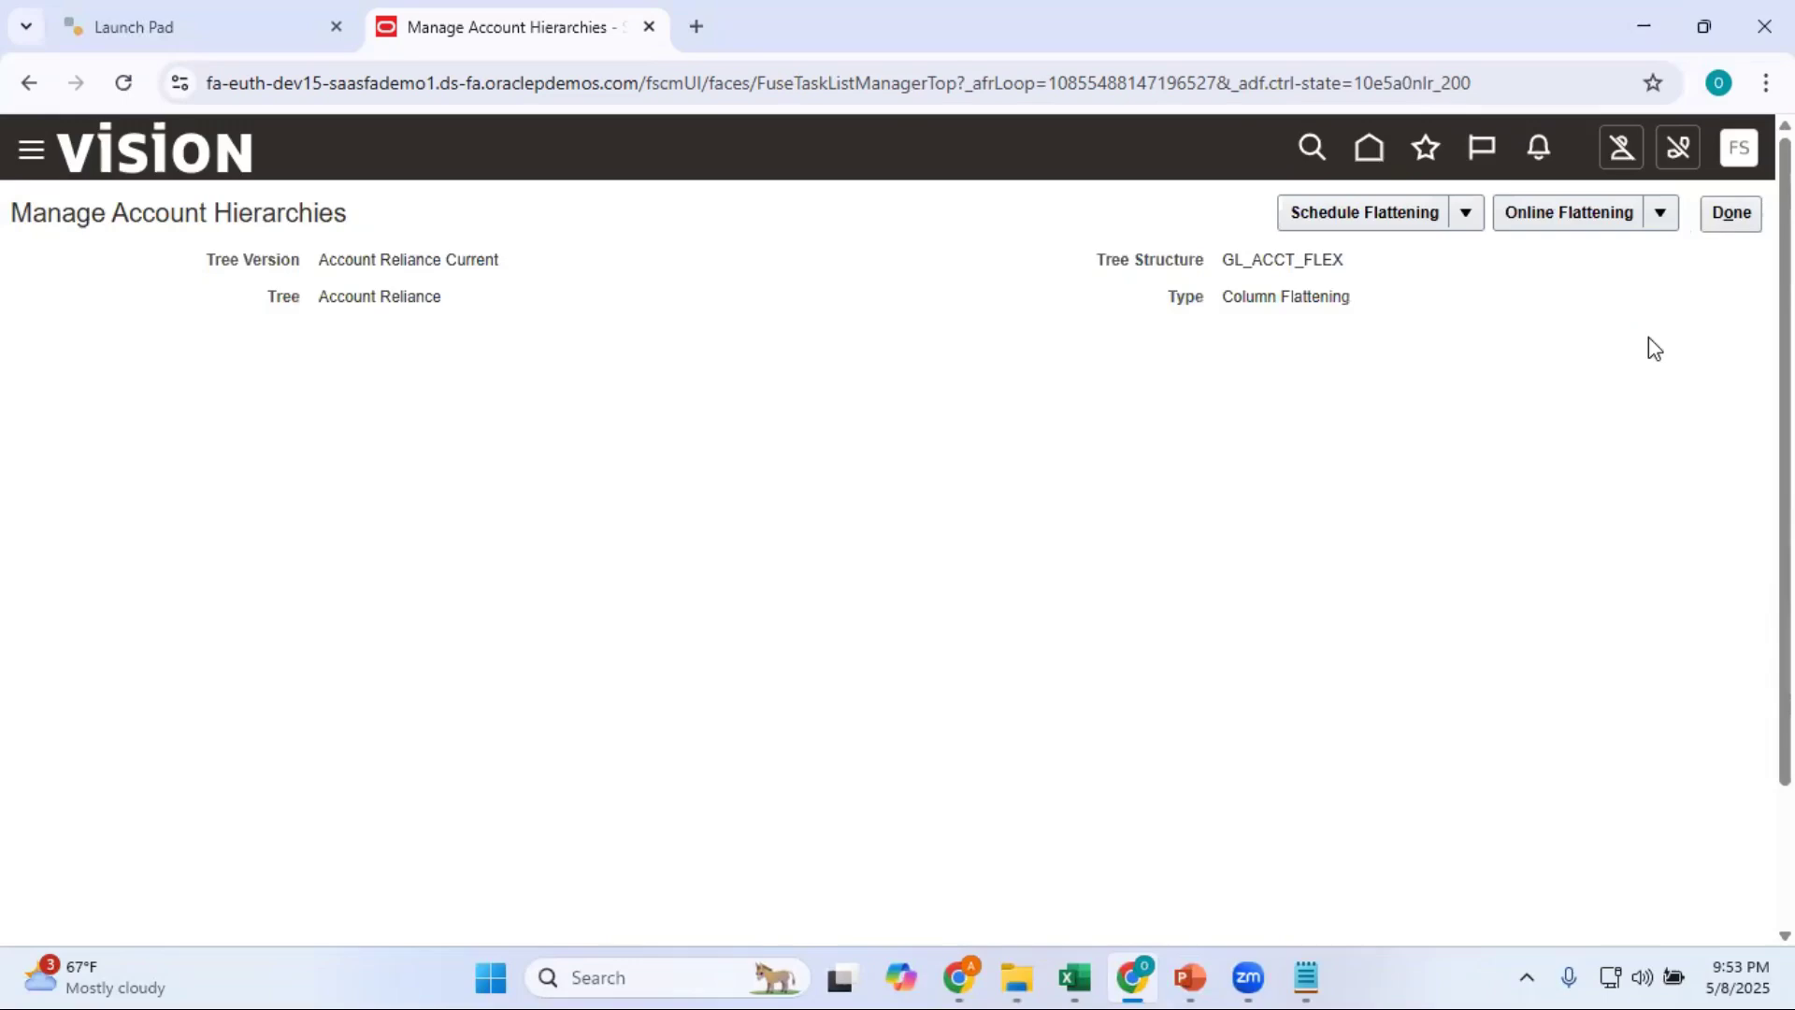
click(1729, 213)
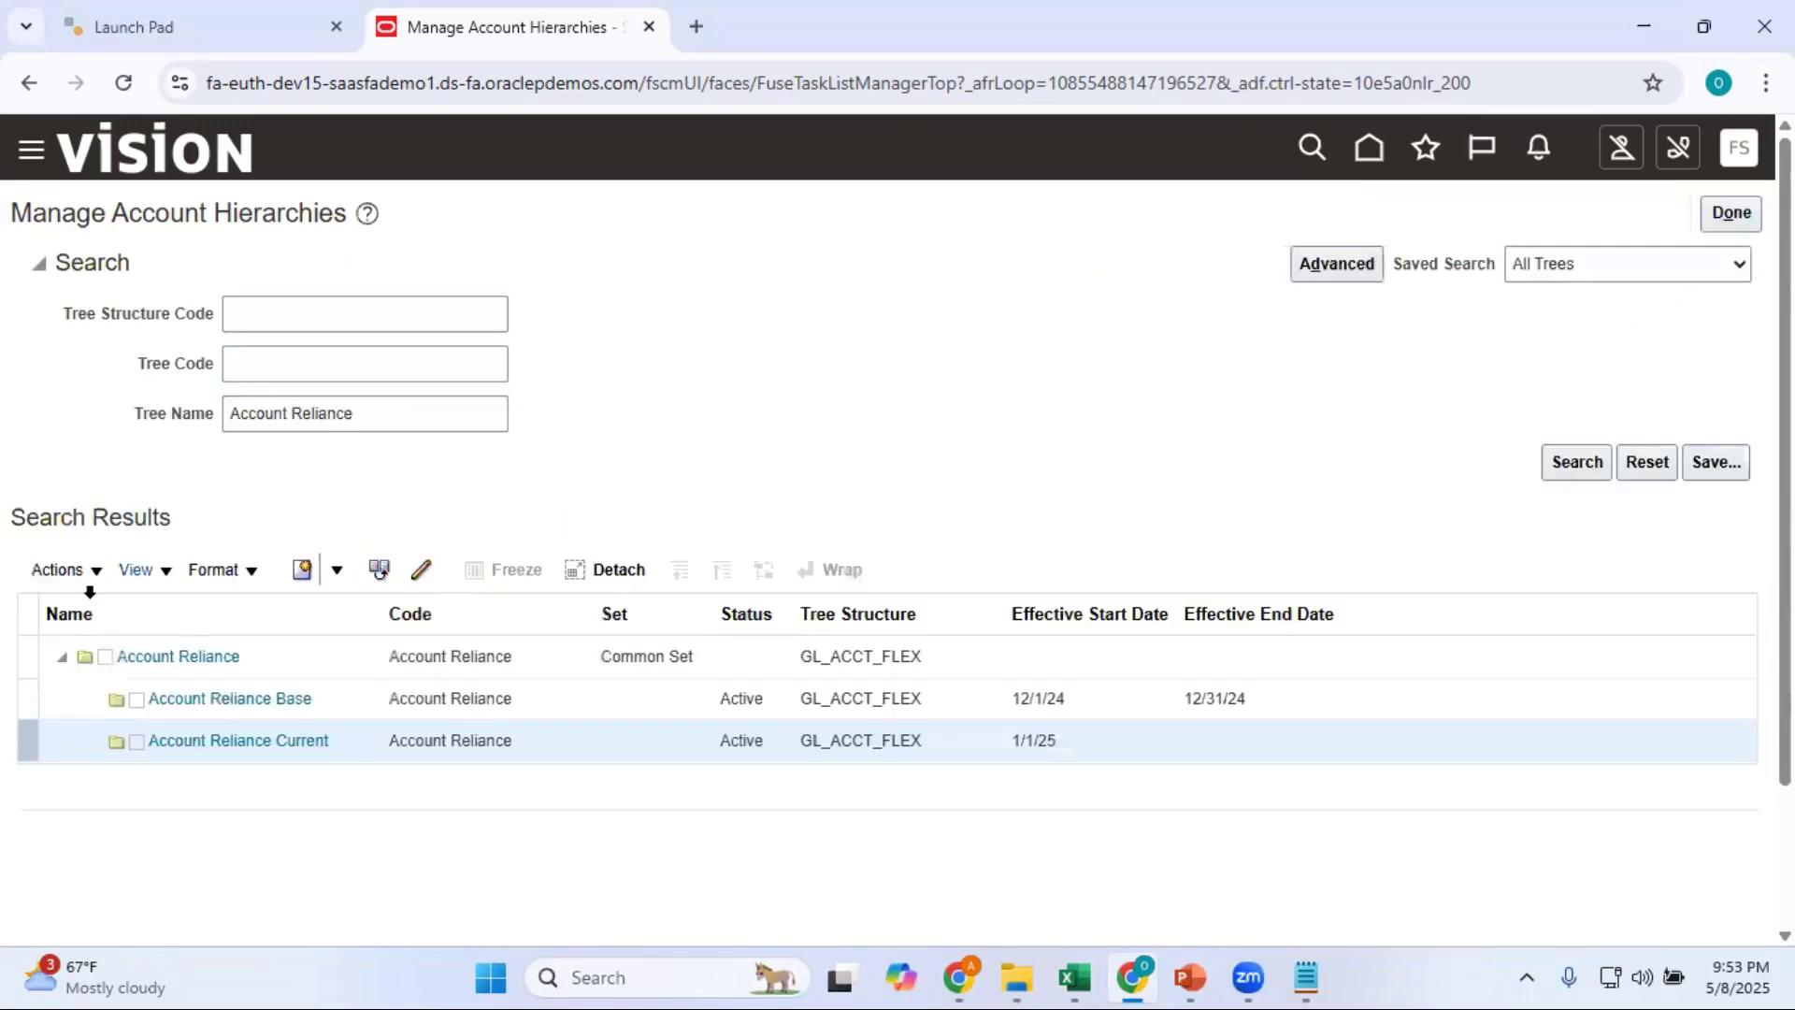
Run online row flattening for the Account Reliance Current tree version and close the flattening page.
click(96, 571)
mouse_move(174, 528)
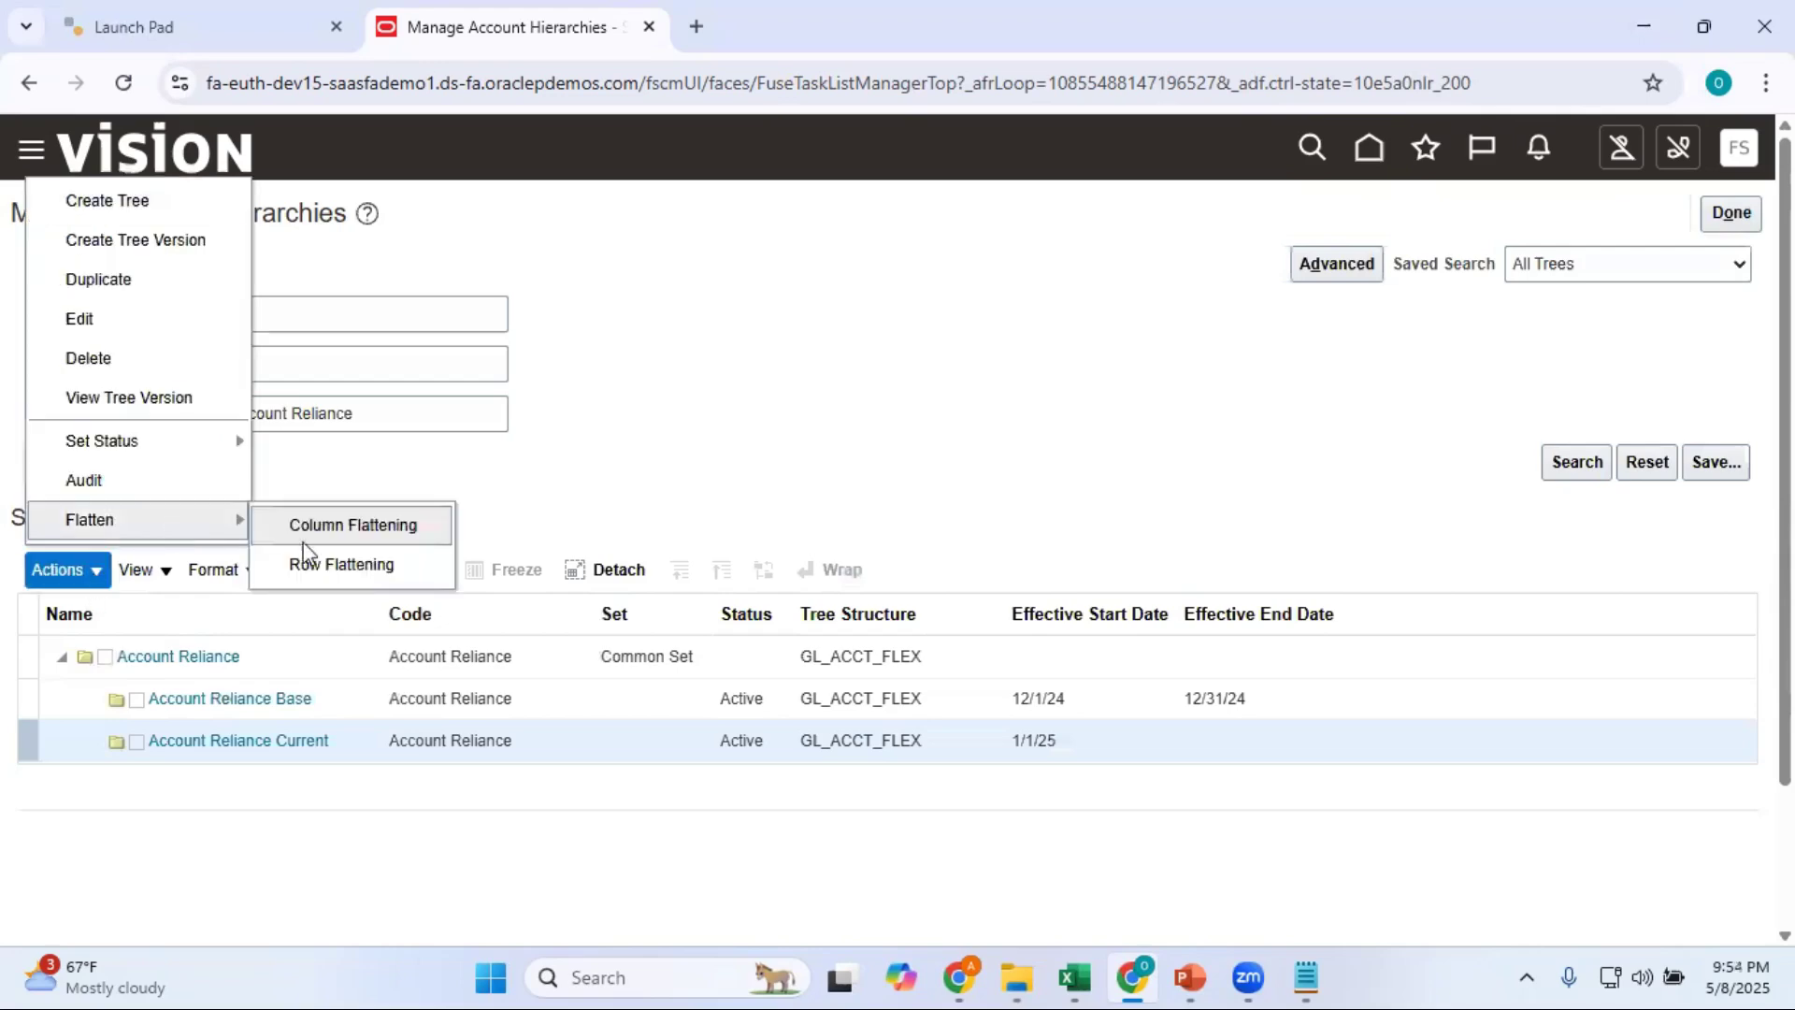
click(348, 565)
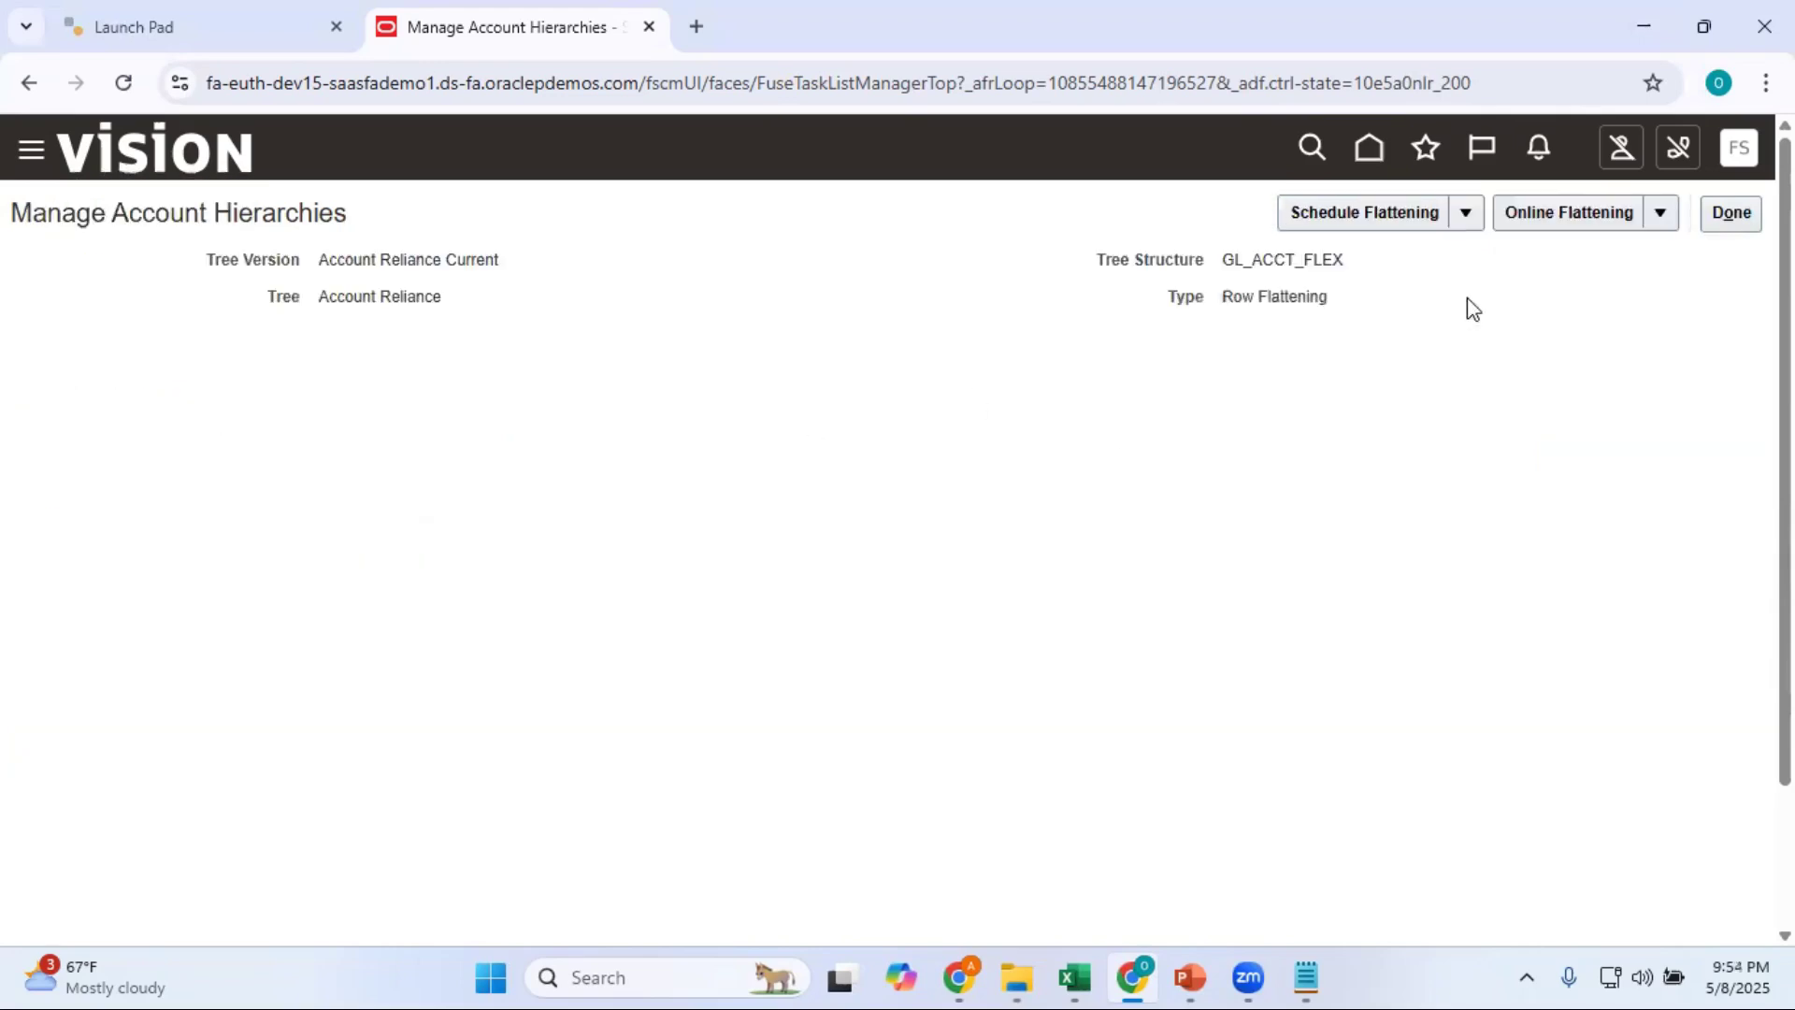
click(1566, 210)
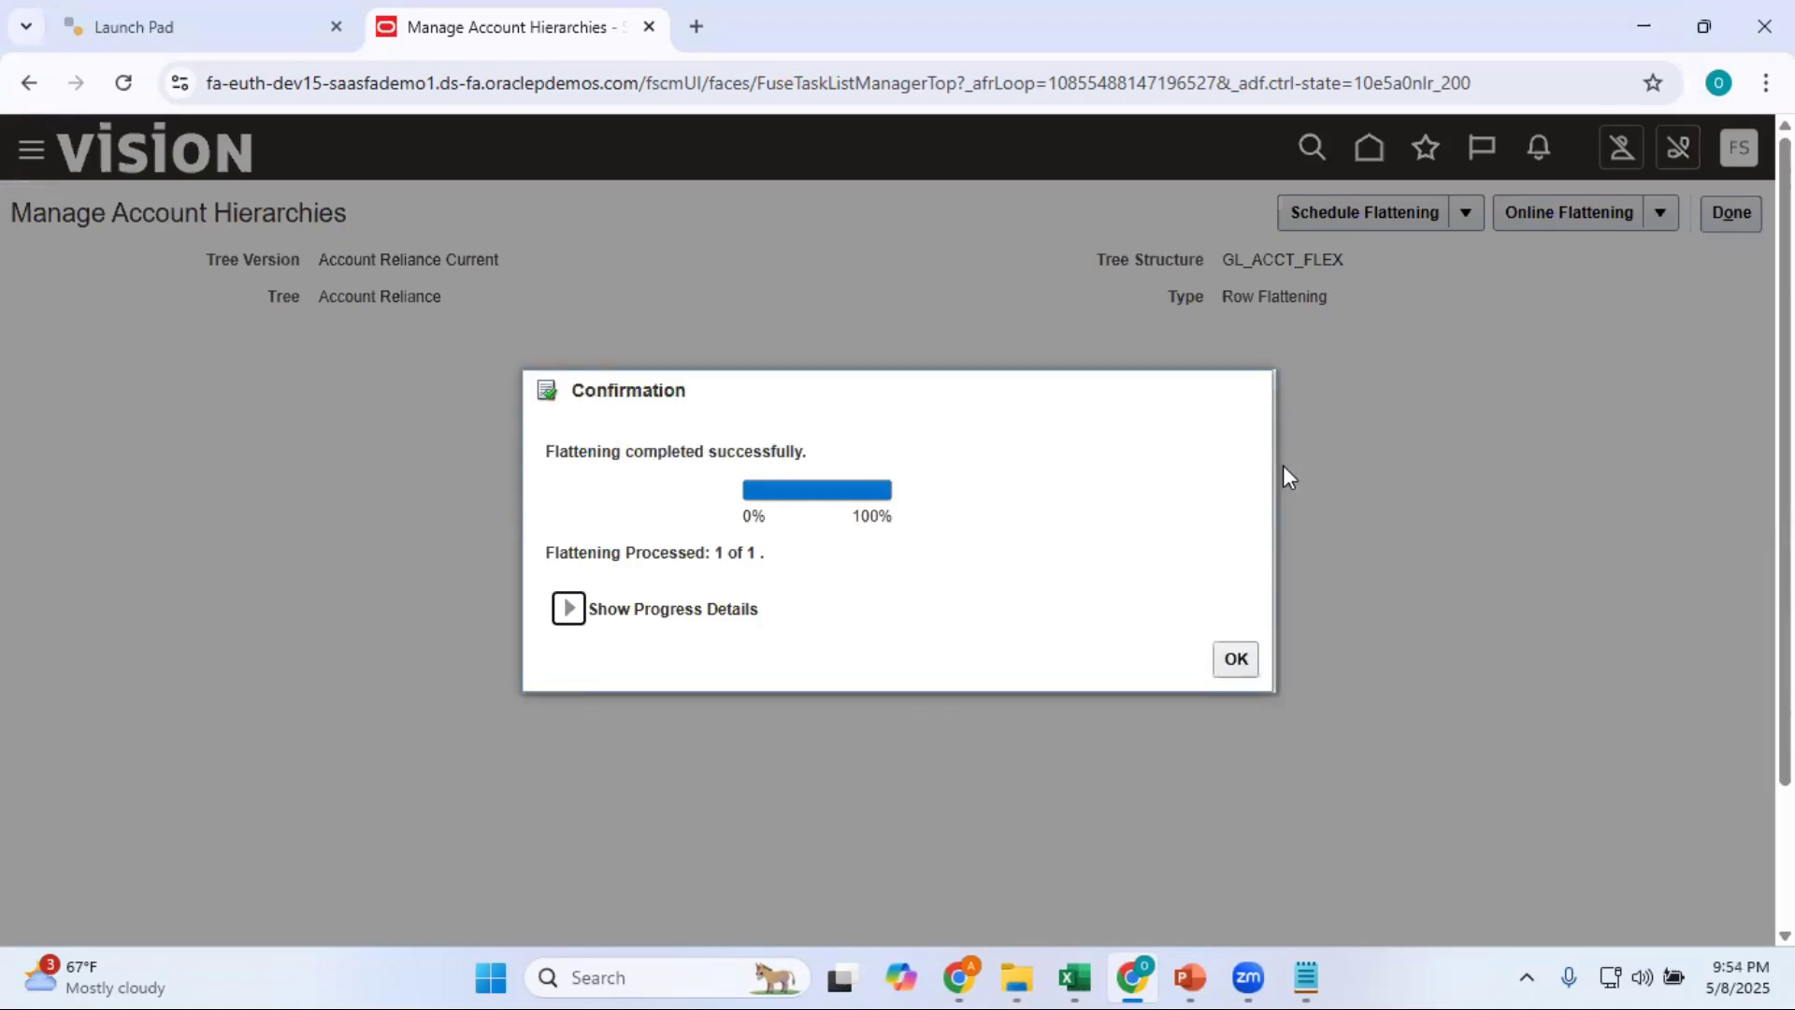
click(1239, 661)
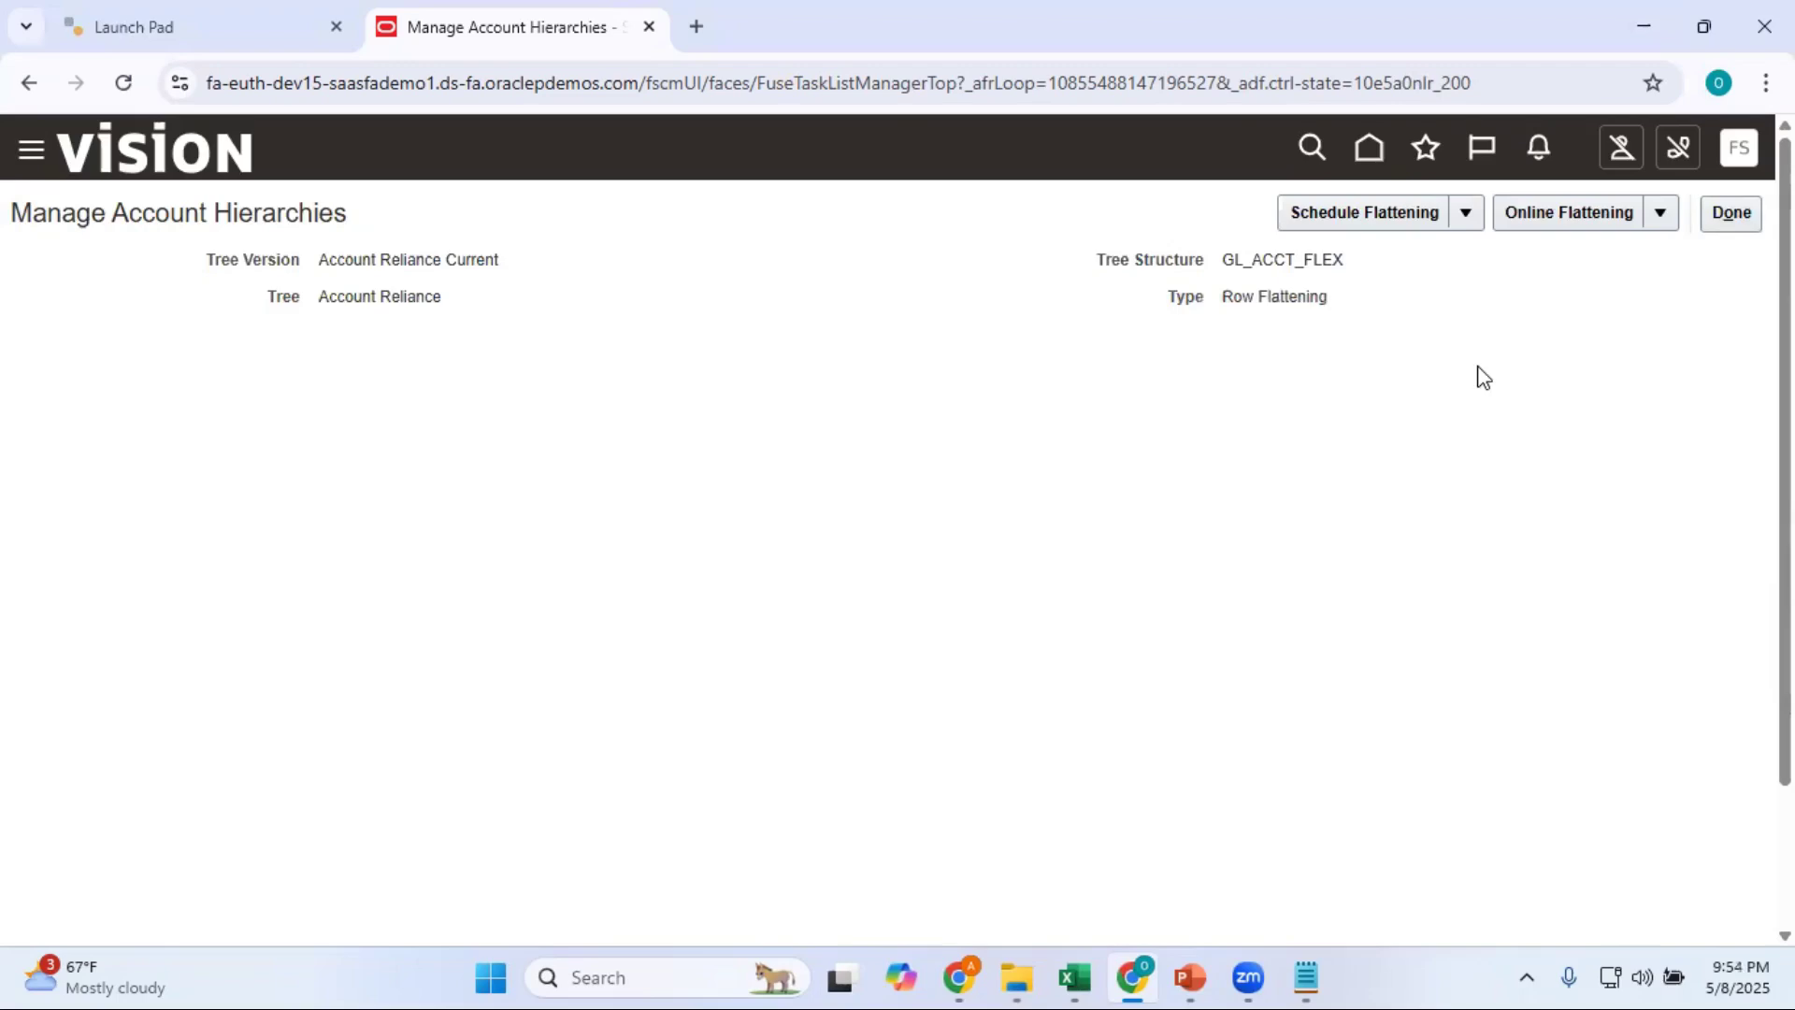
click(1731, 213)
Go from the home page to the General Accounting Journals work area and start creating a new journal.
click(1369, 149)
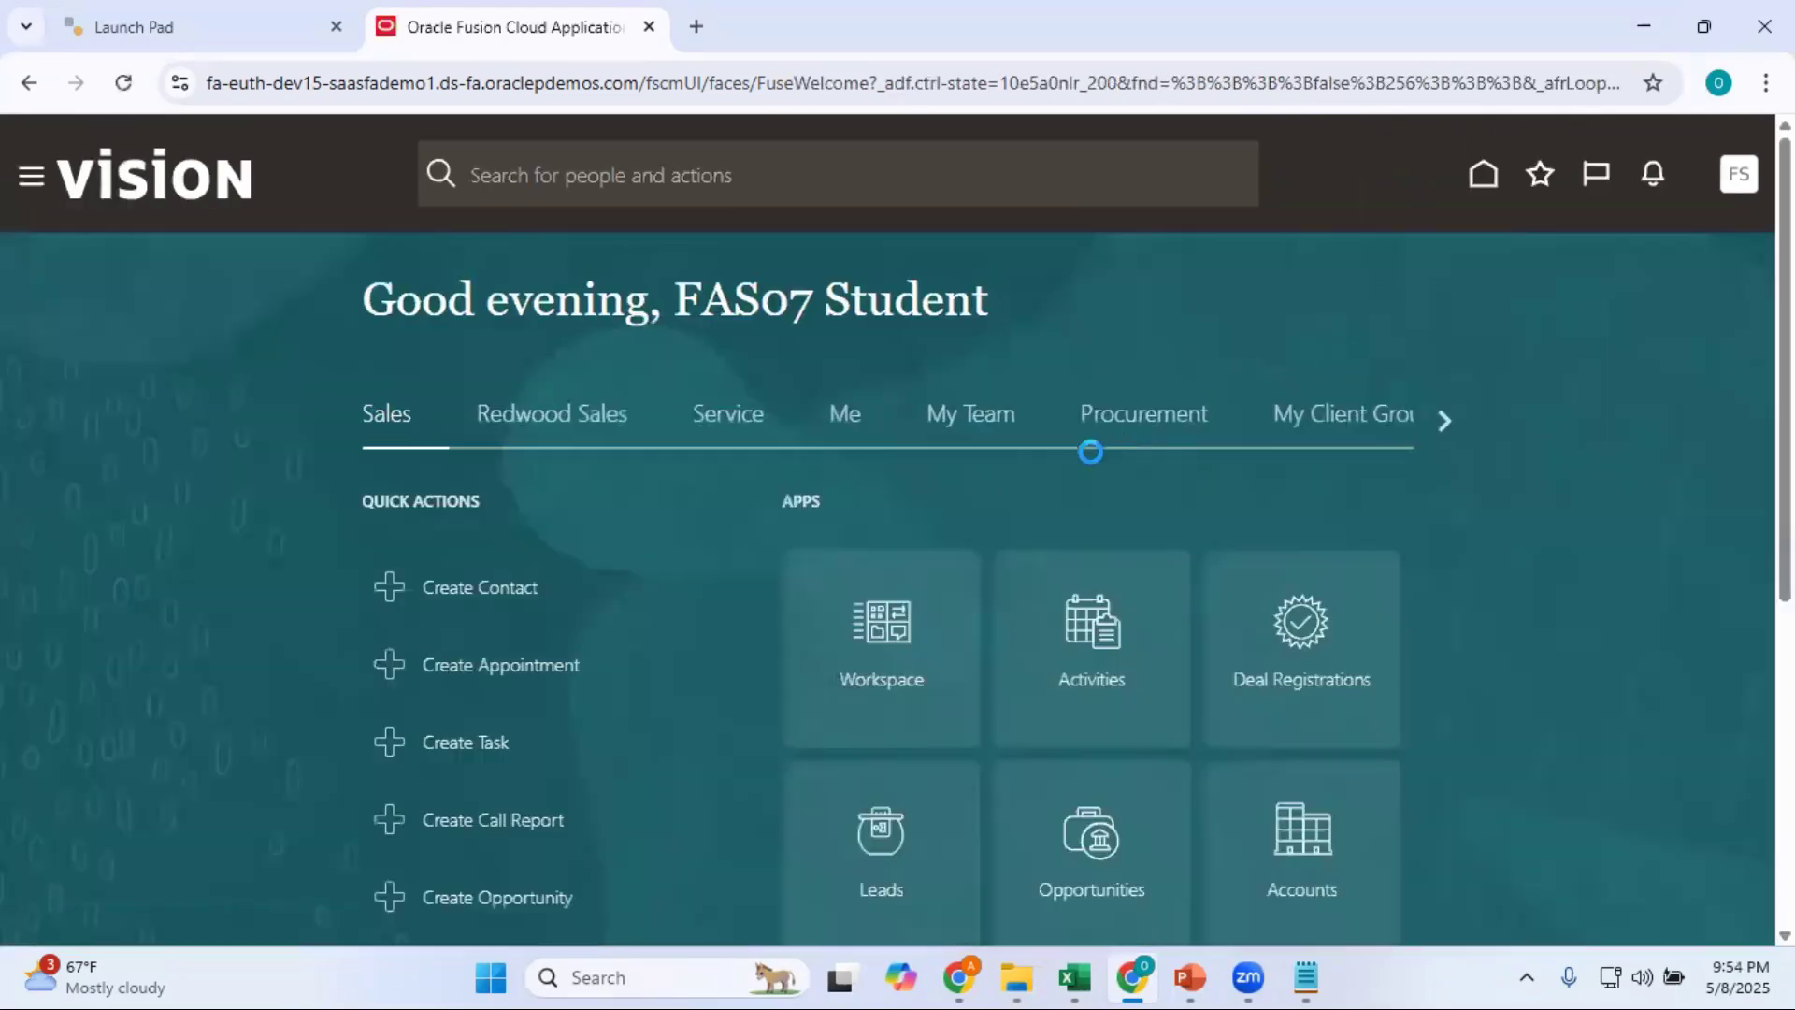
click(1444, 422)
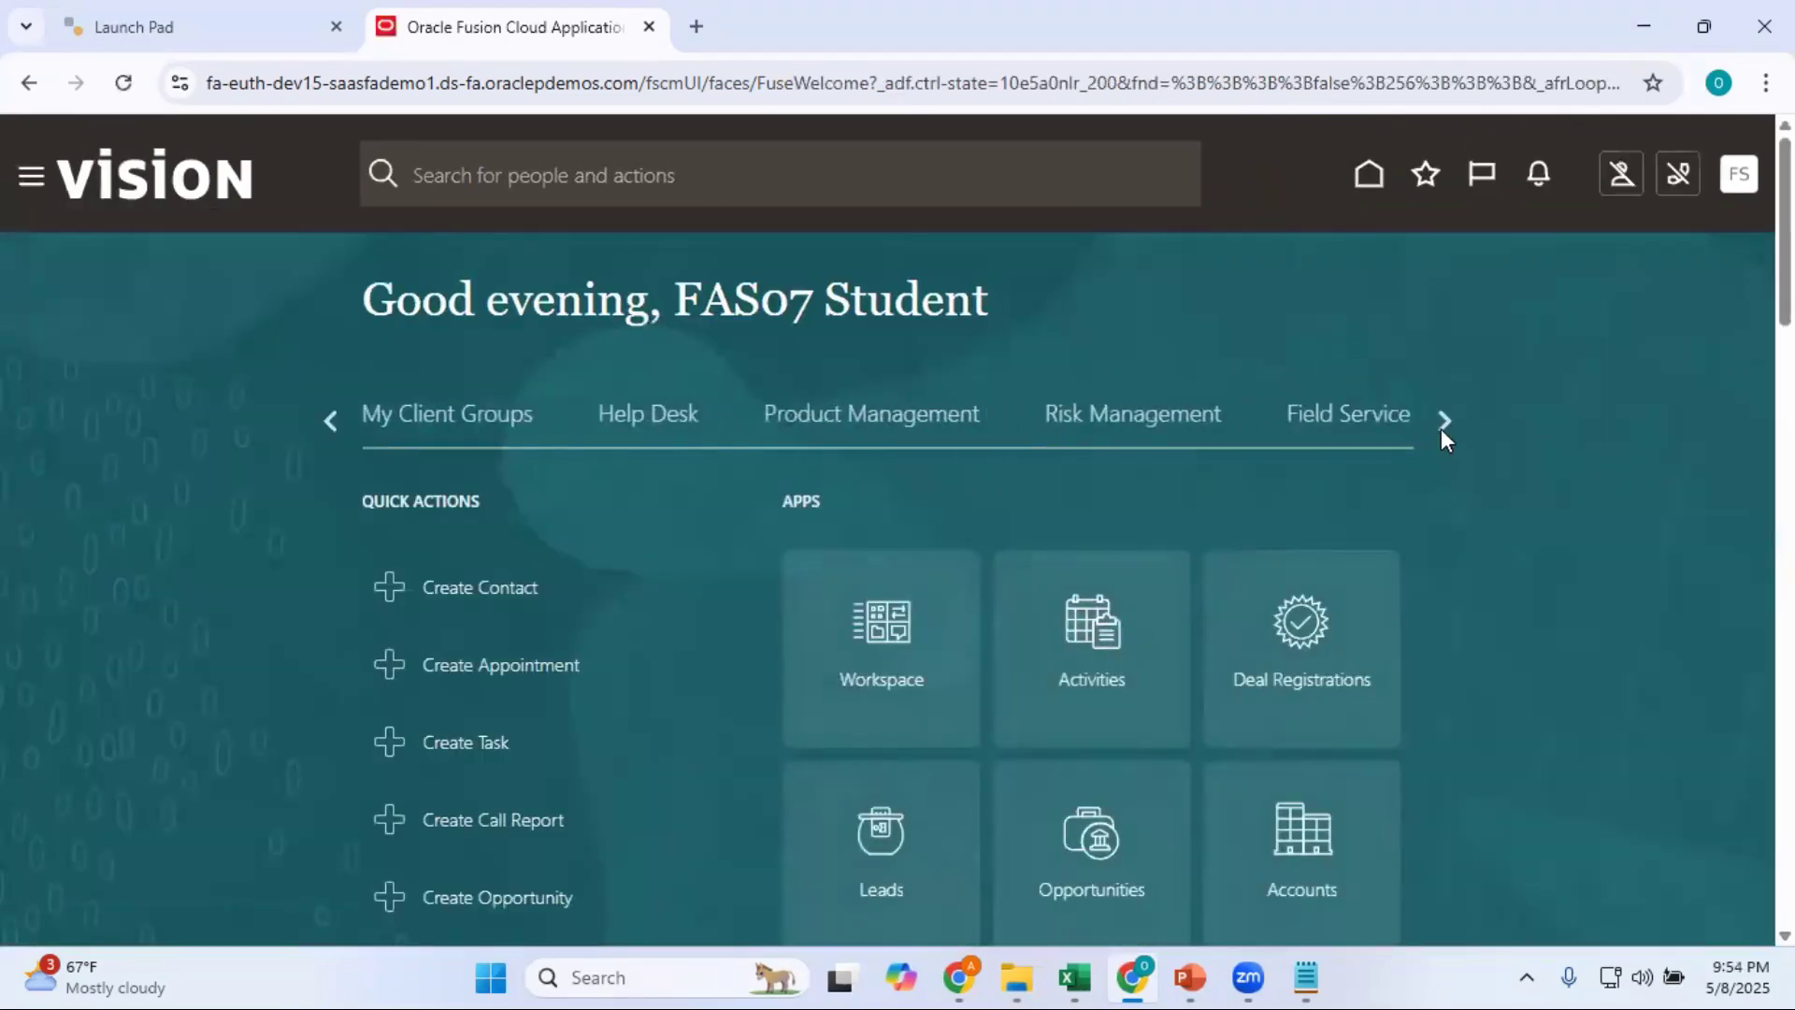
click(1444, 423)
click(1444, 422)
click(1444, 422)
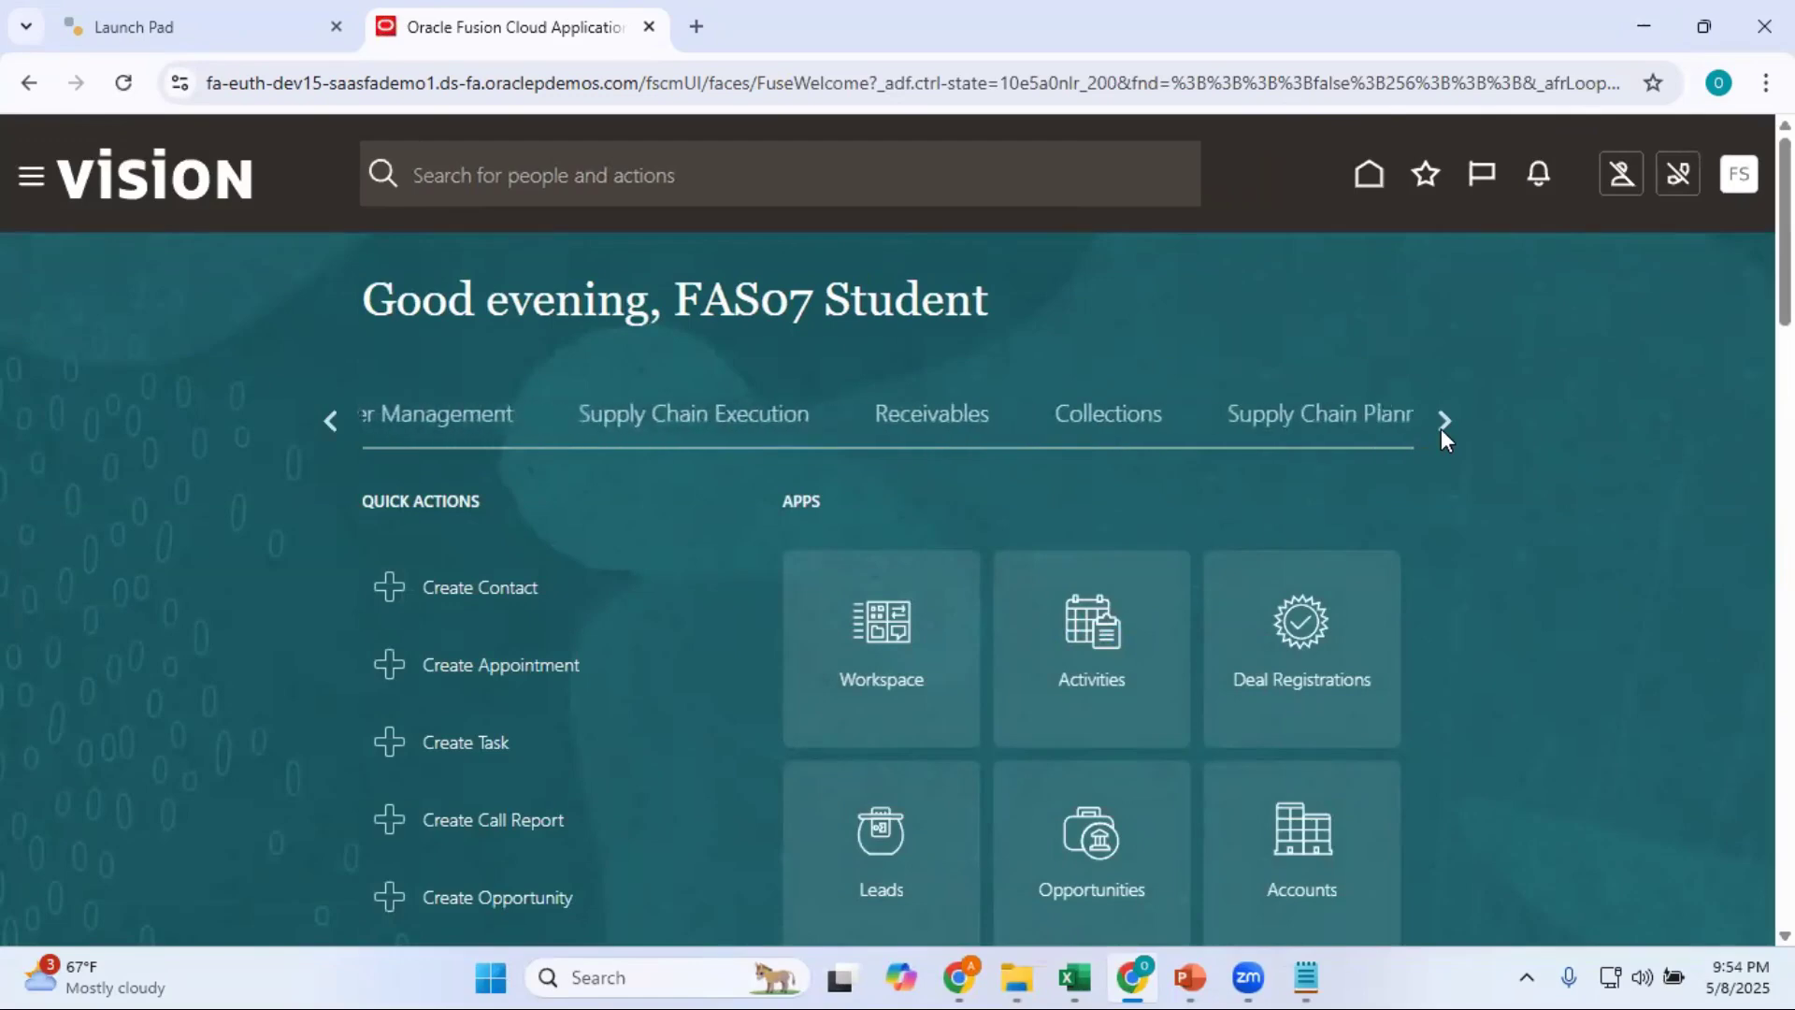
click(1444, 423)
click(1445, 423)
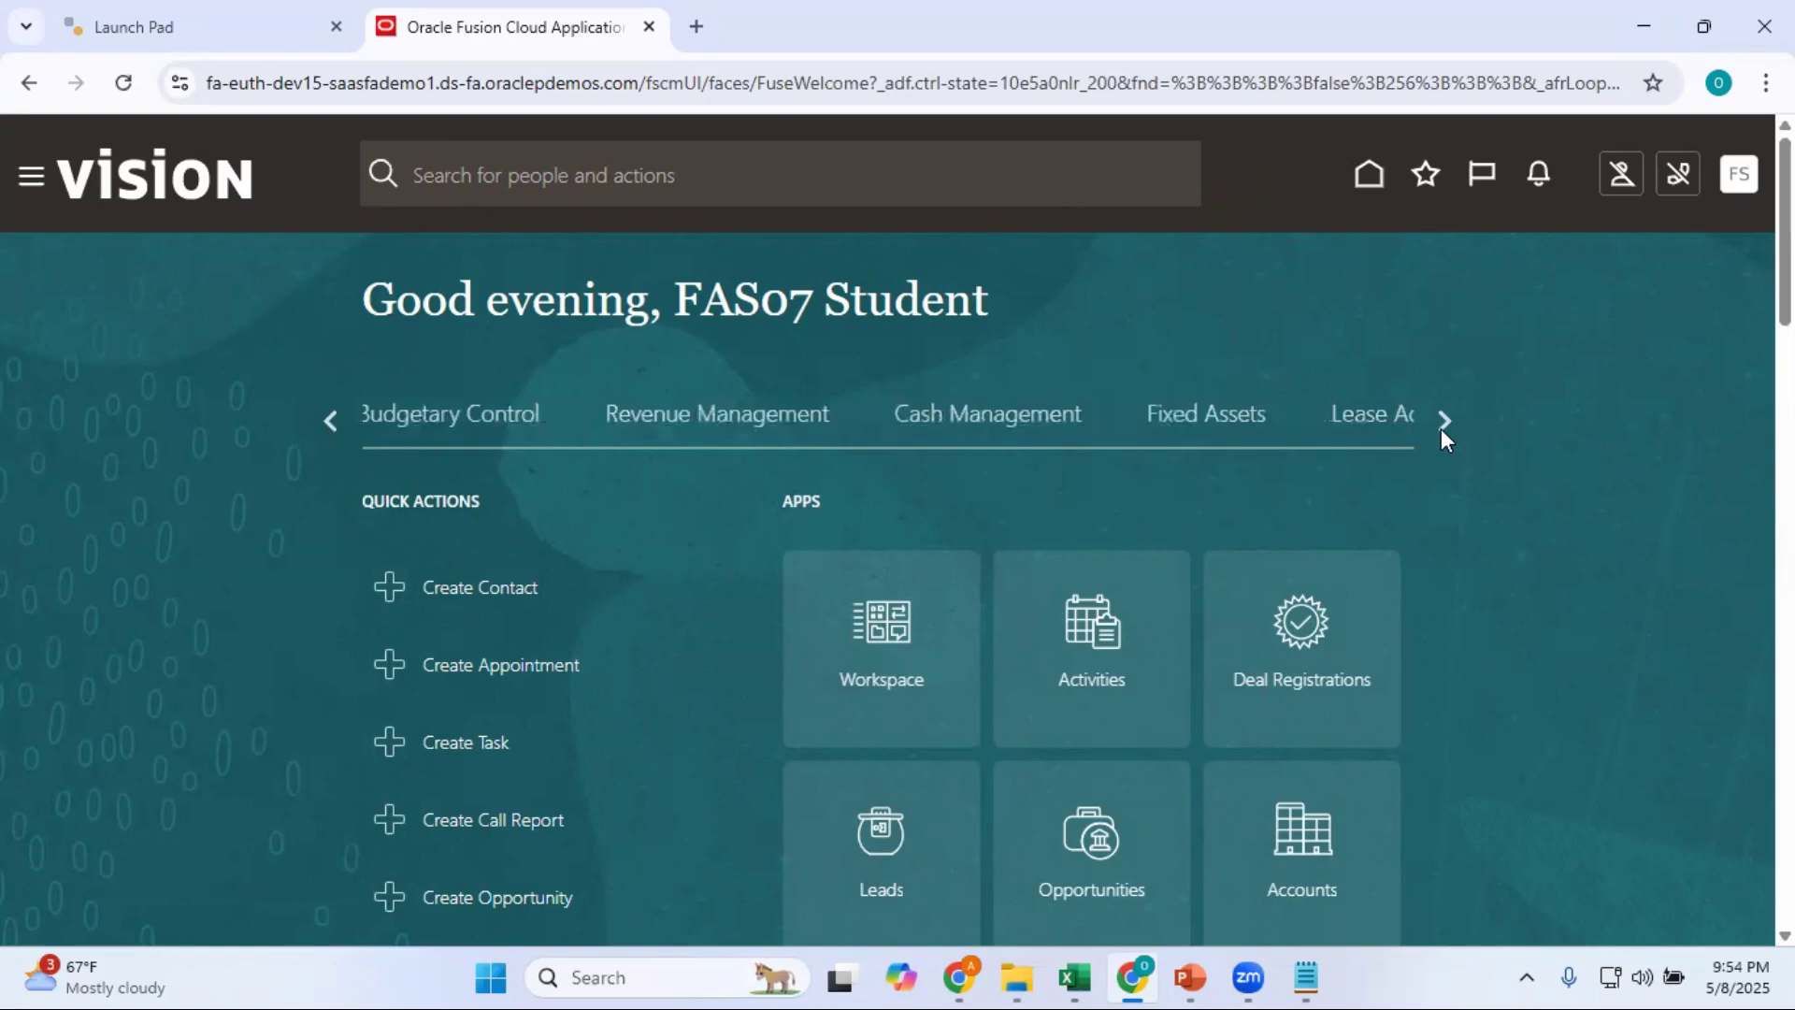
click(331, 421)
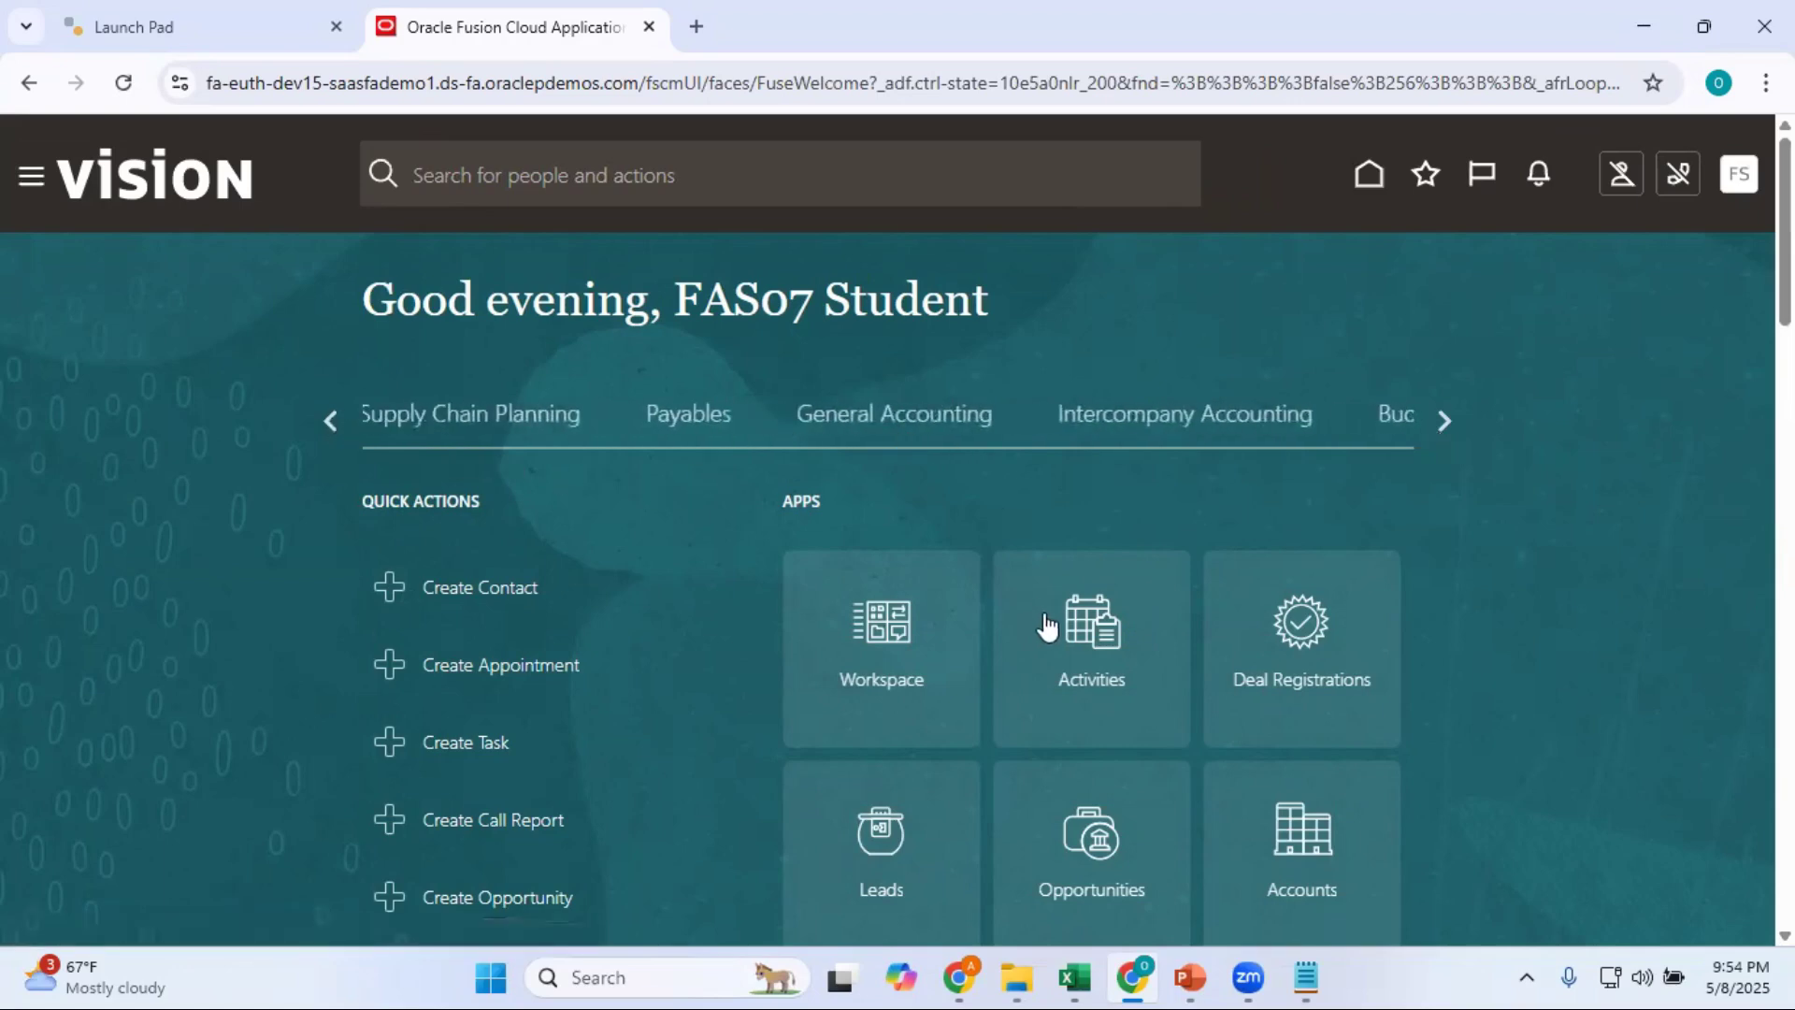
click(932, 437)
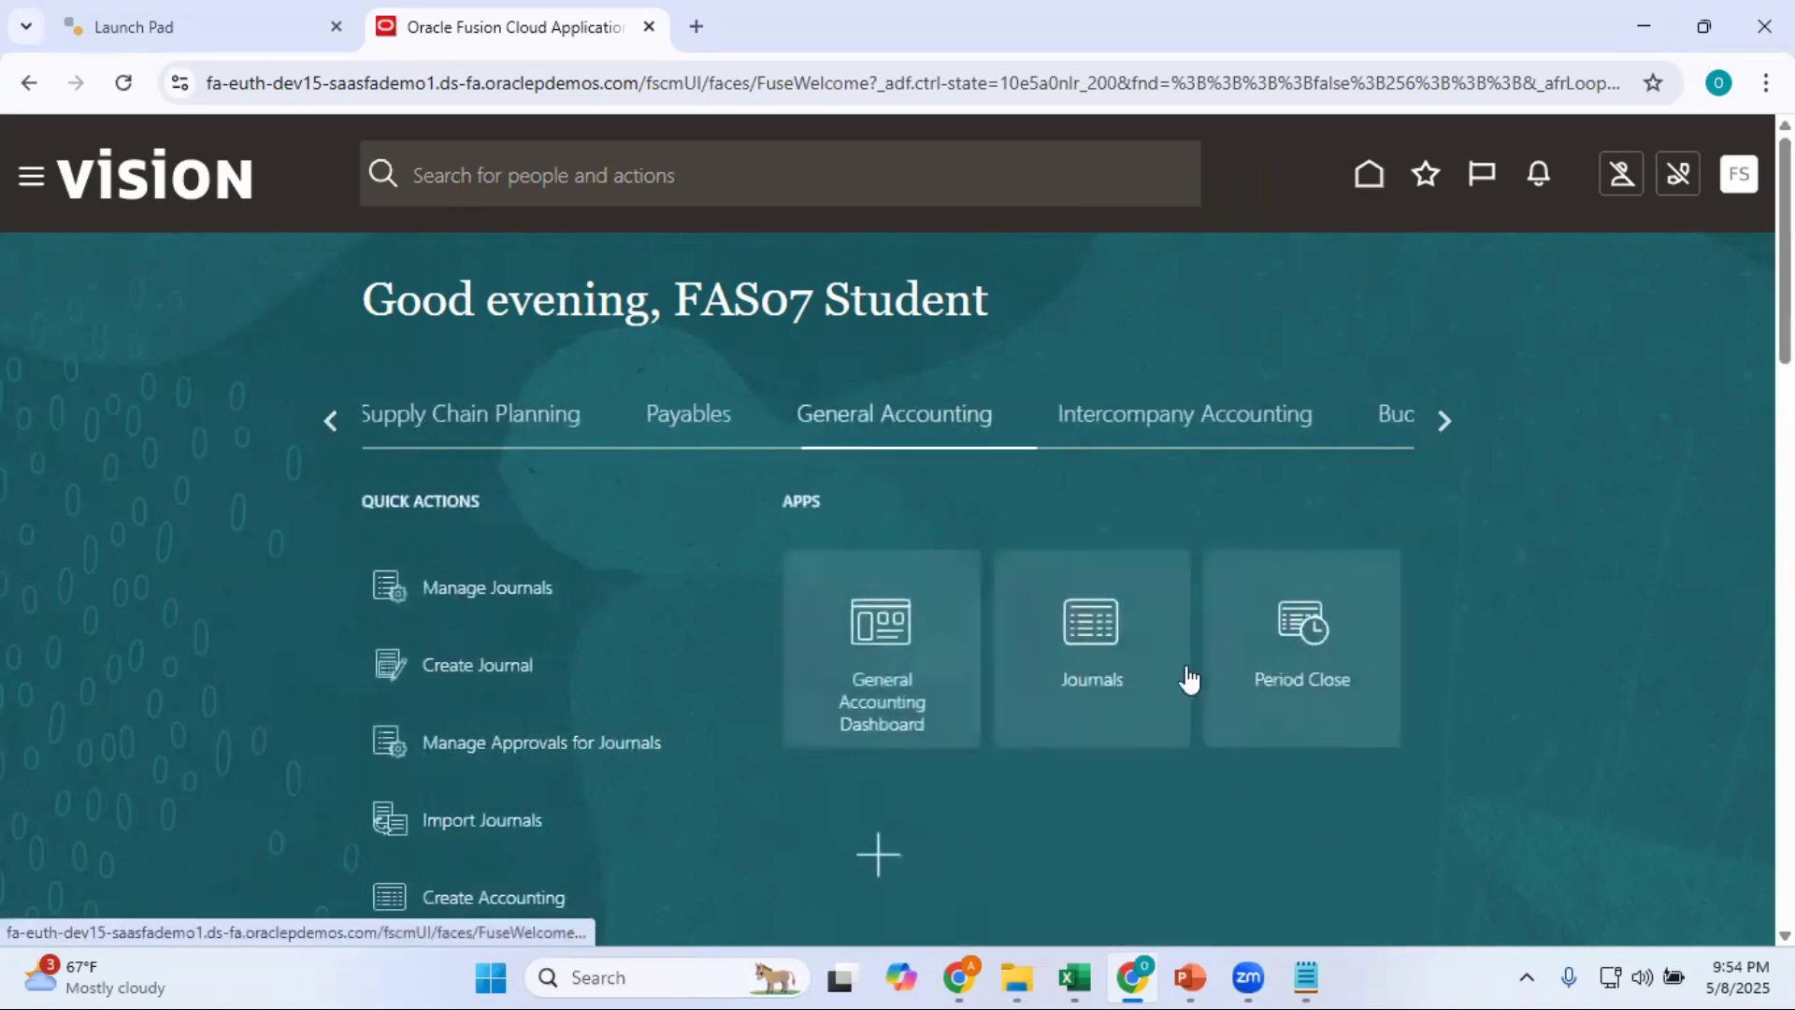
click(1105, 632)
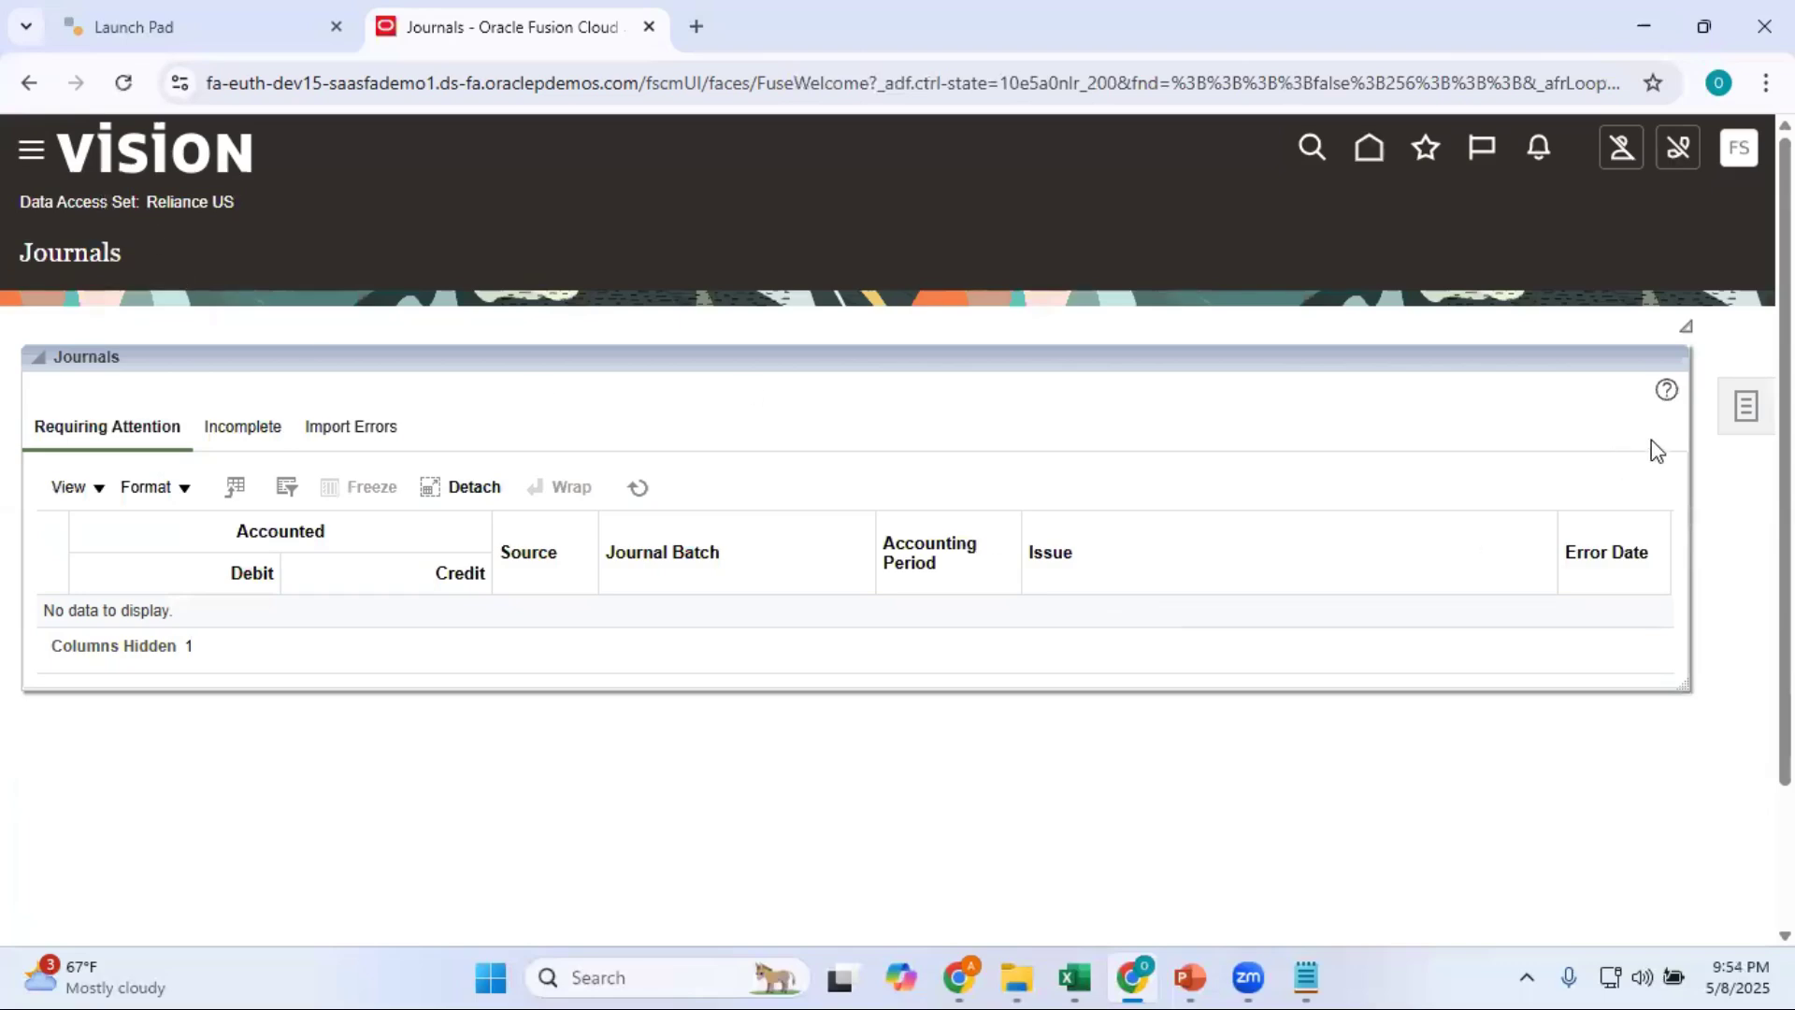
click(1747, 414)
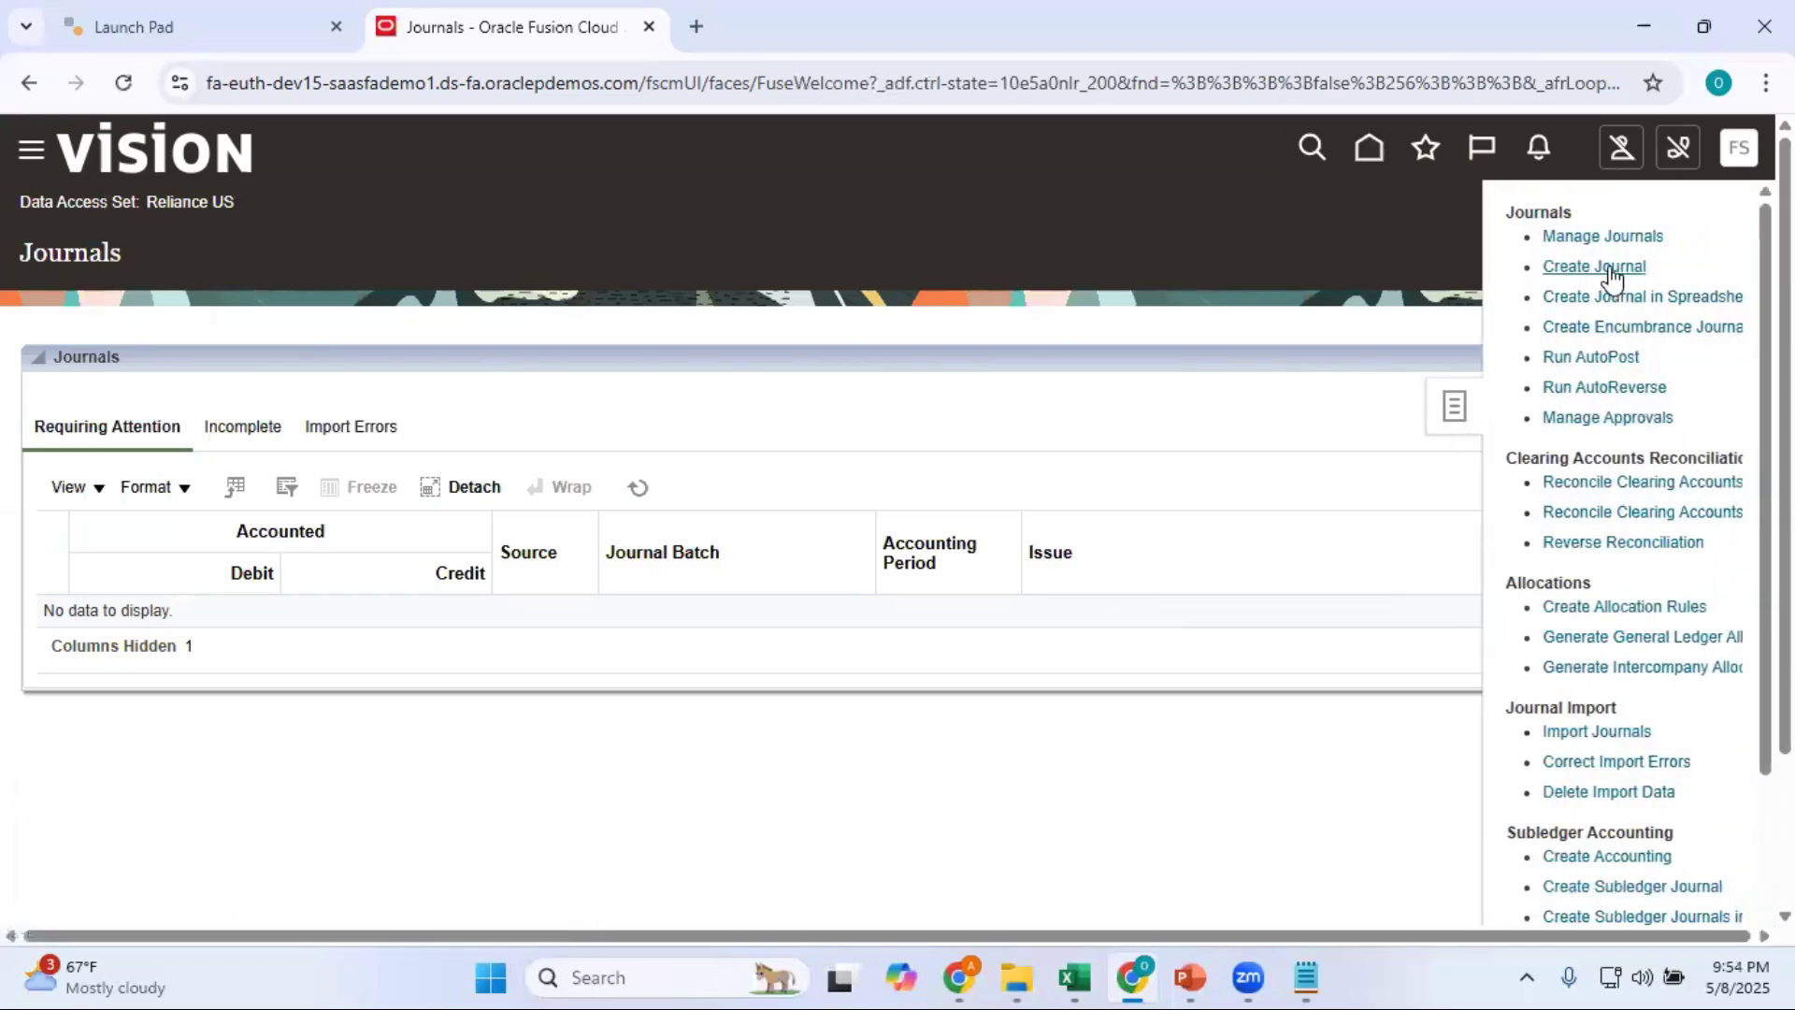
click(1600, 268)
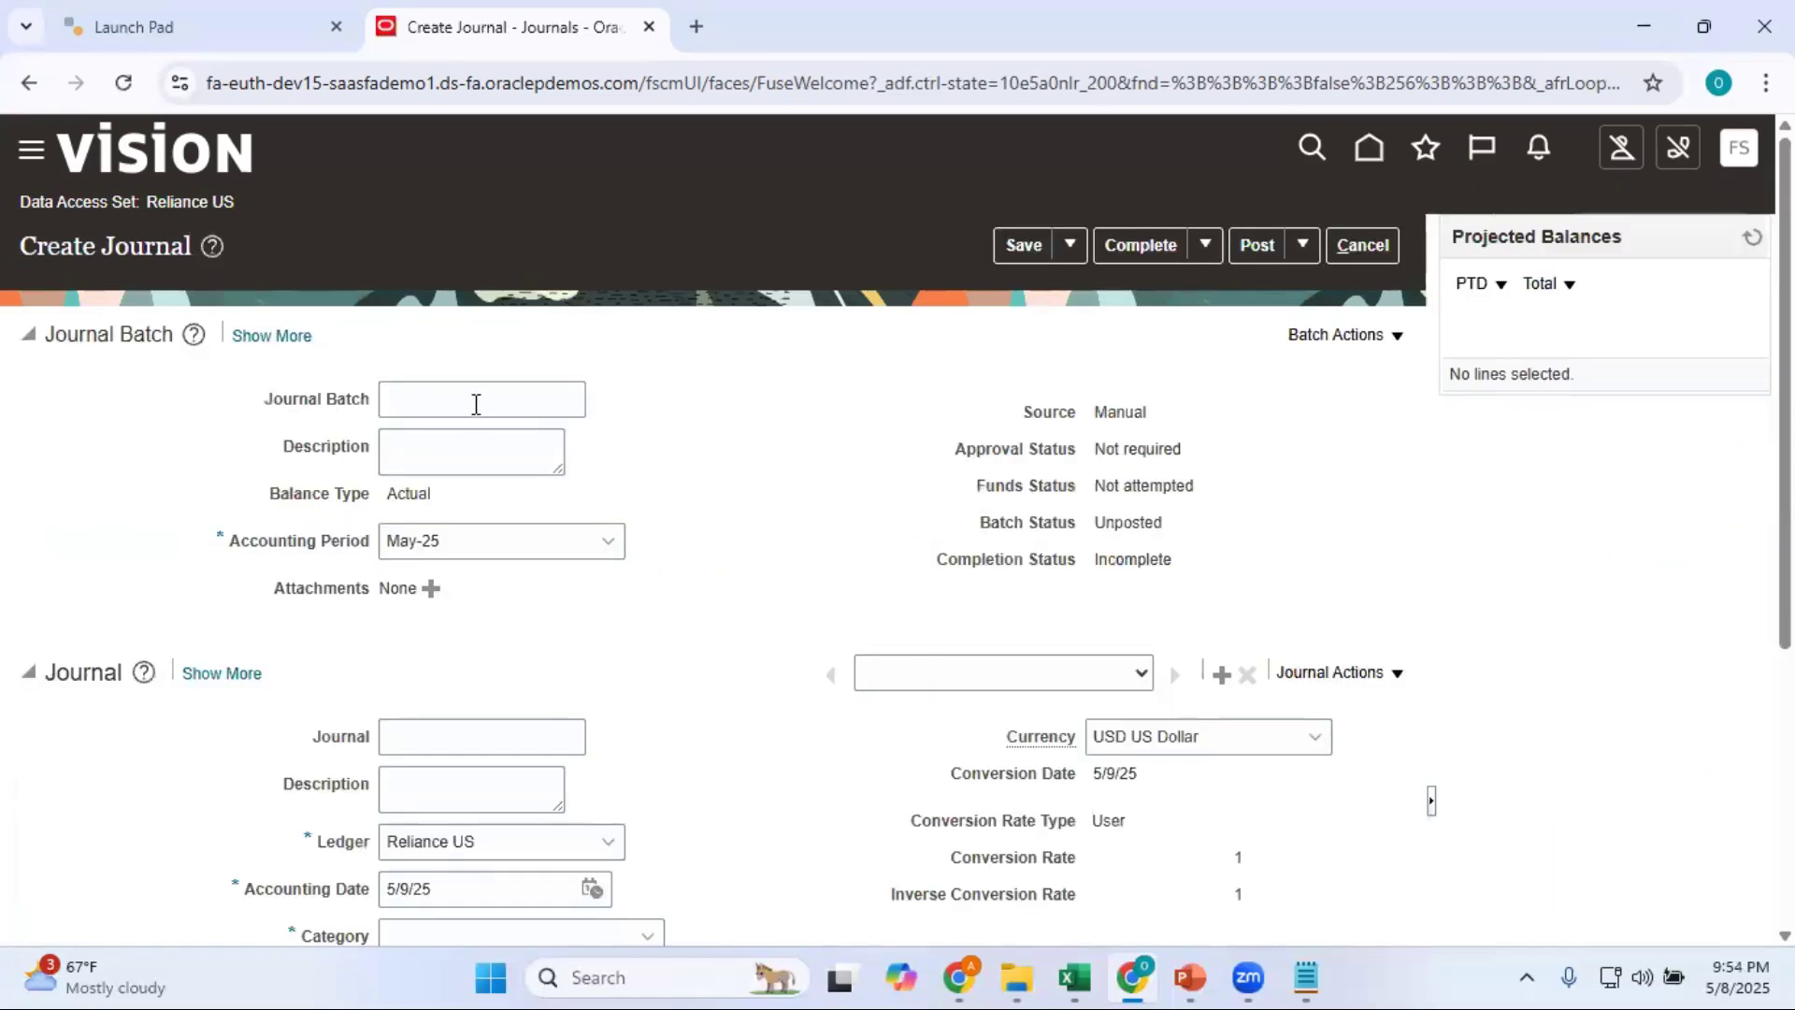
Name the journal batch Test Jrnl and set the journal's category to Adjustment.
click(476, 401)
text(Test)
key(BackSpace)
key(BackSpace)
key(BackSpace)
key(BackSpace)
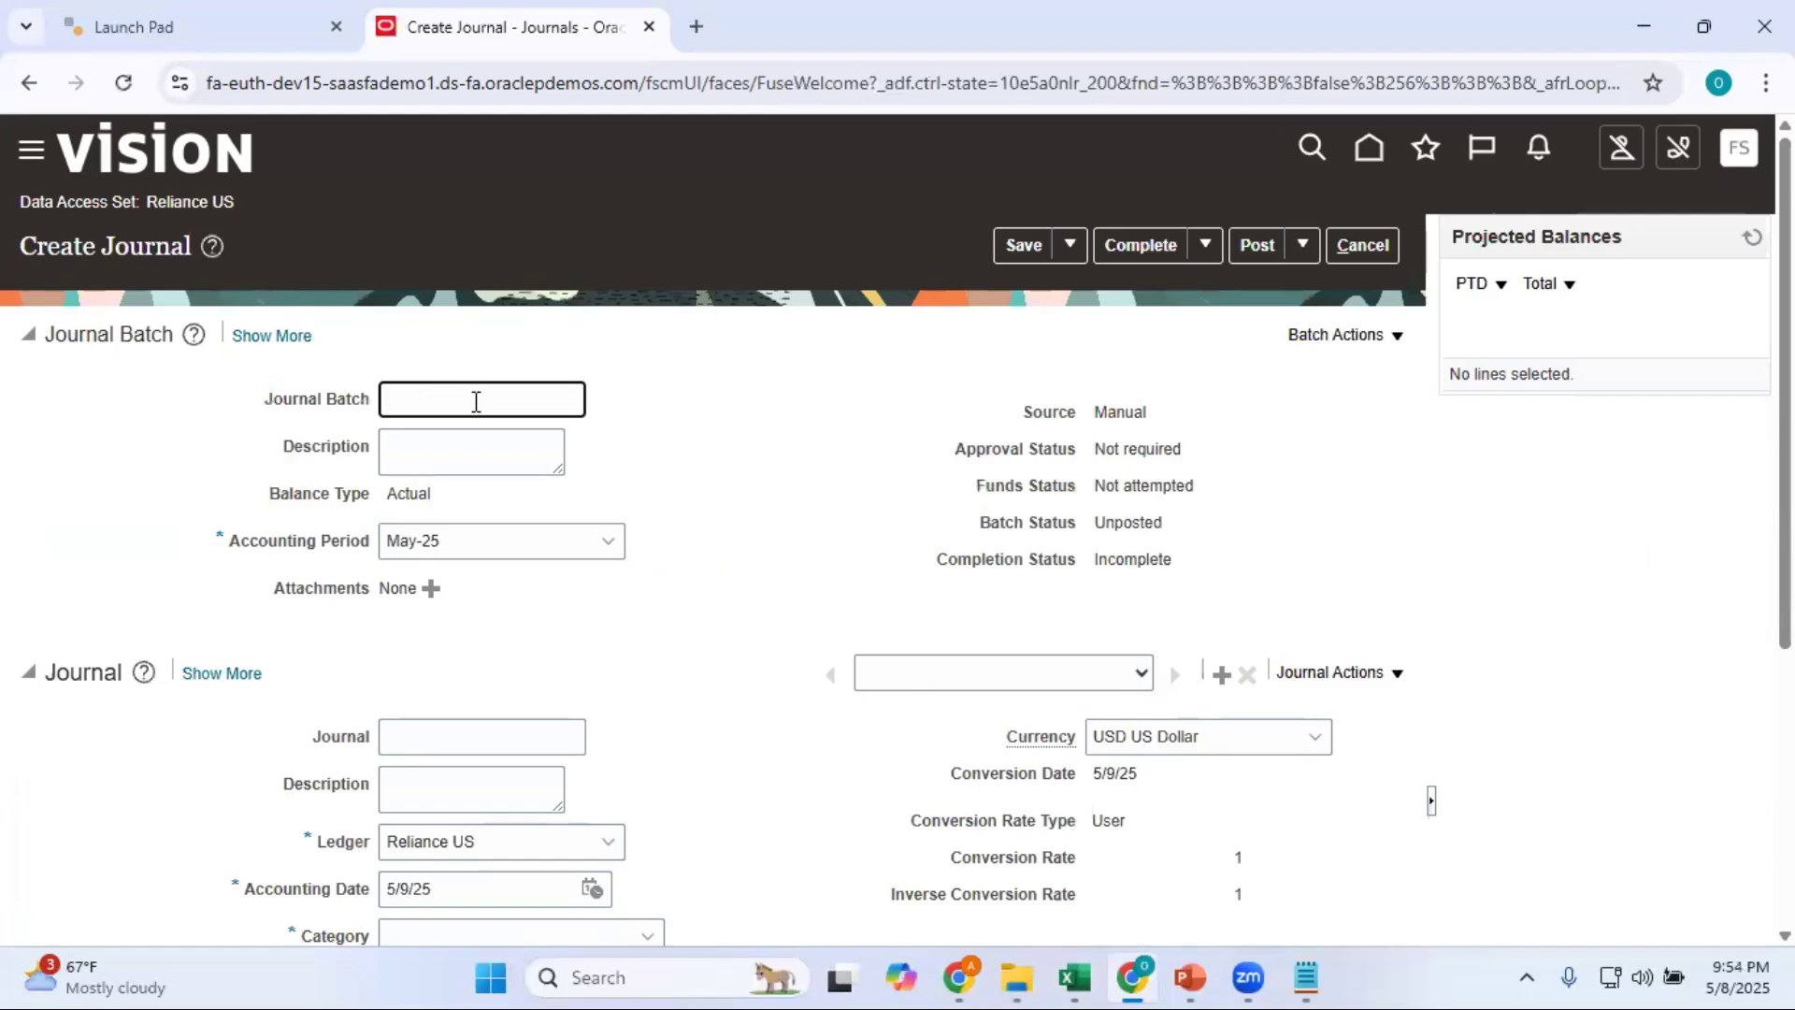
text(Test Jrnl)
scroll(586, 804, down, 5)
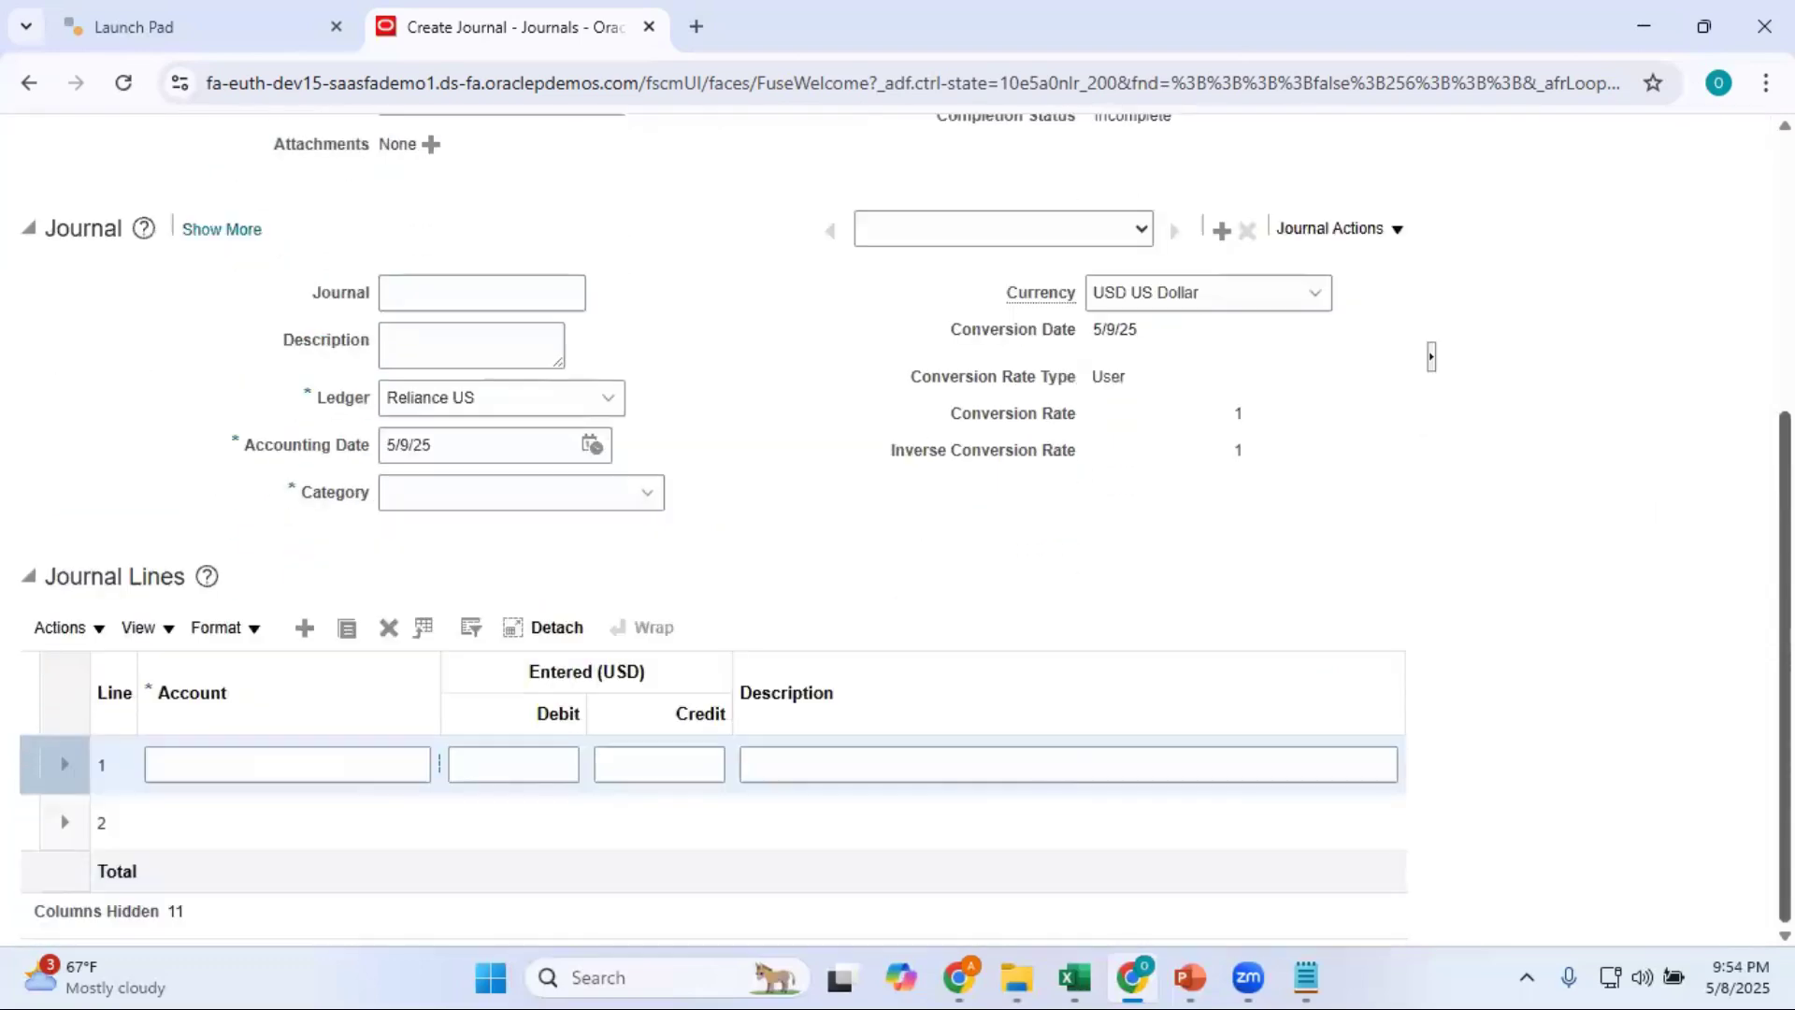
click(647, 493)
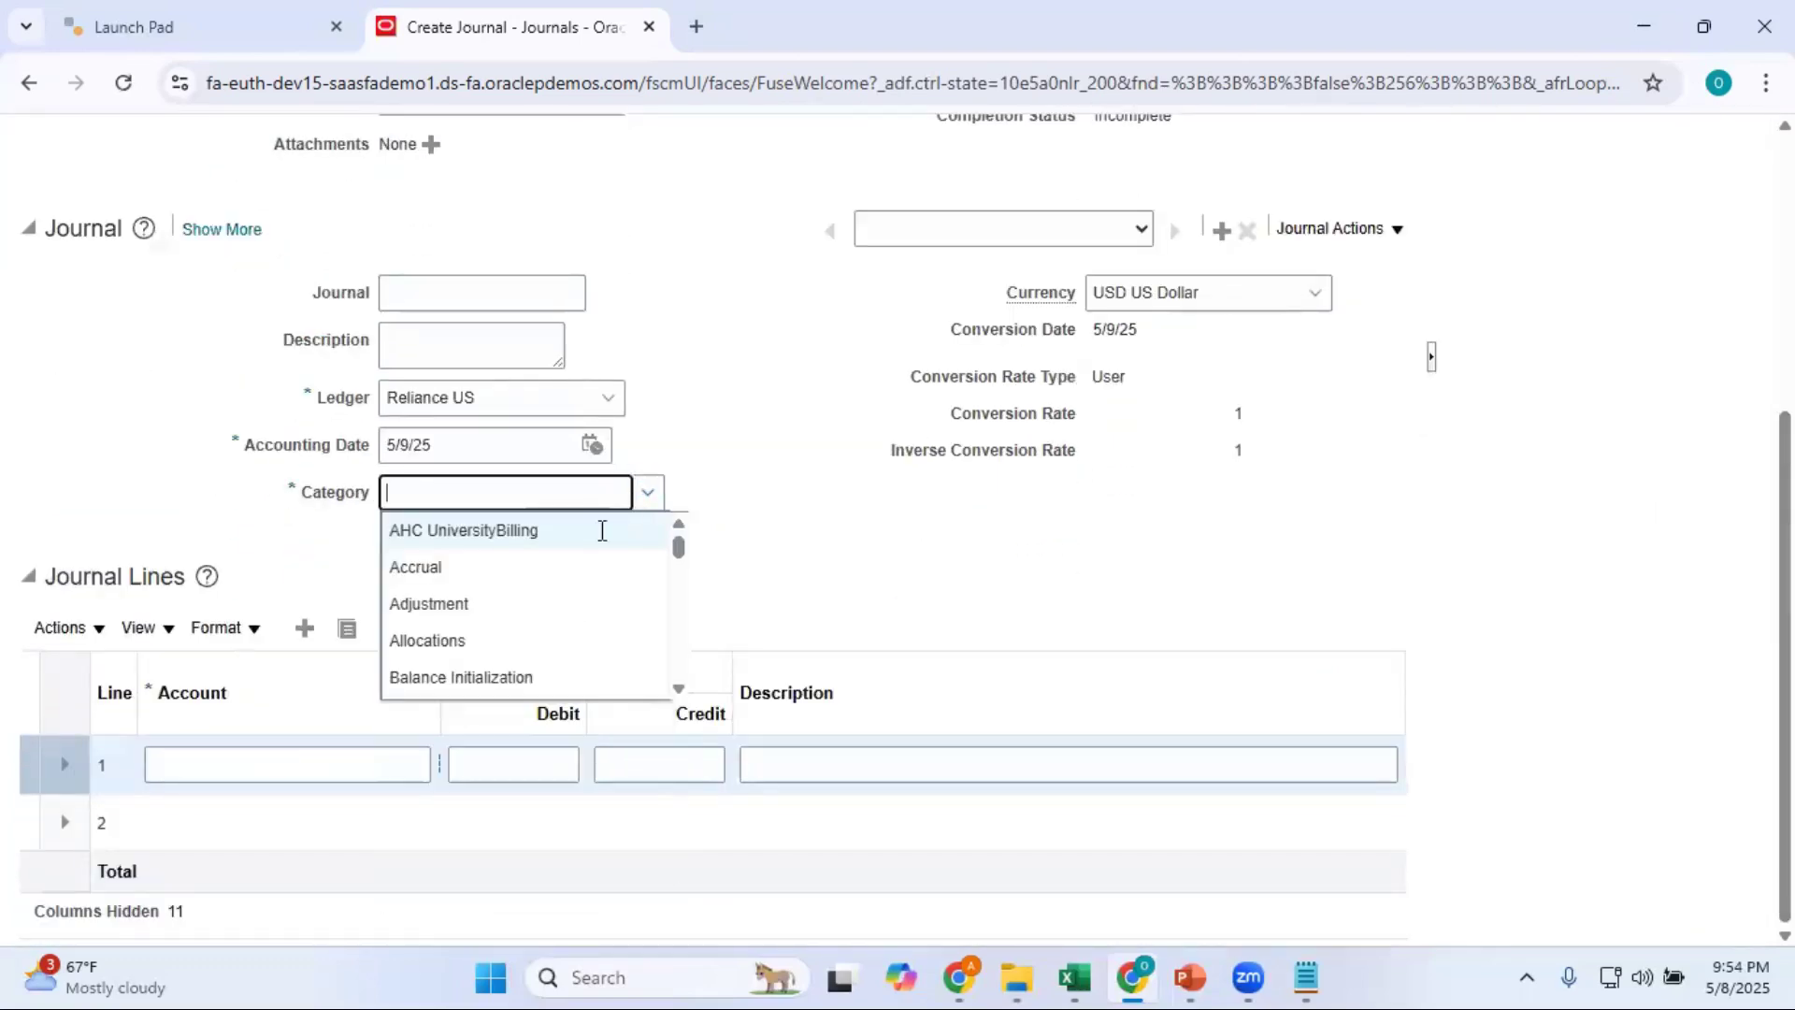
click(505, 608)
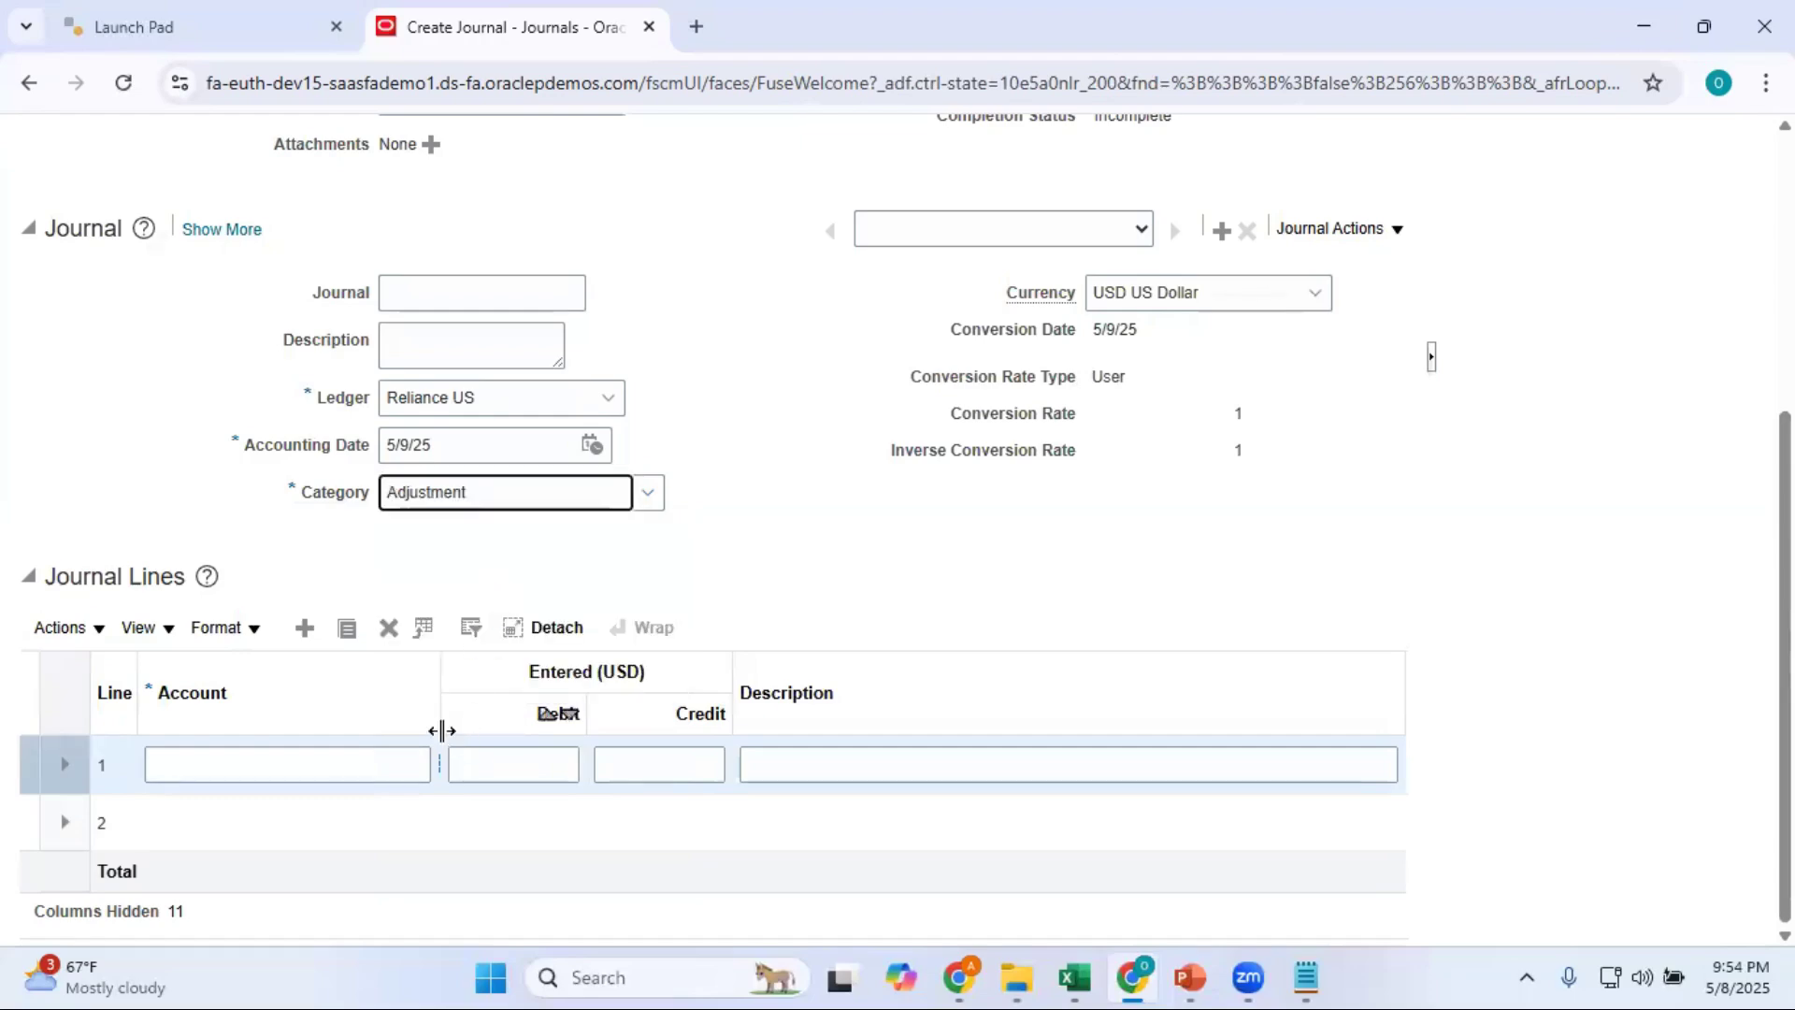
Widen the Account column and, for journal line 1, select Company 004, CostCenter 0000 and Account 11012 - Cash Checking - JPMC.
drag(439, 726, 556, 726)
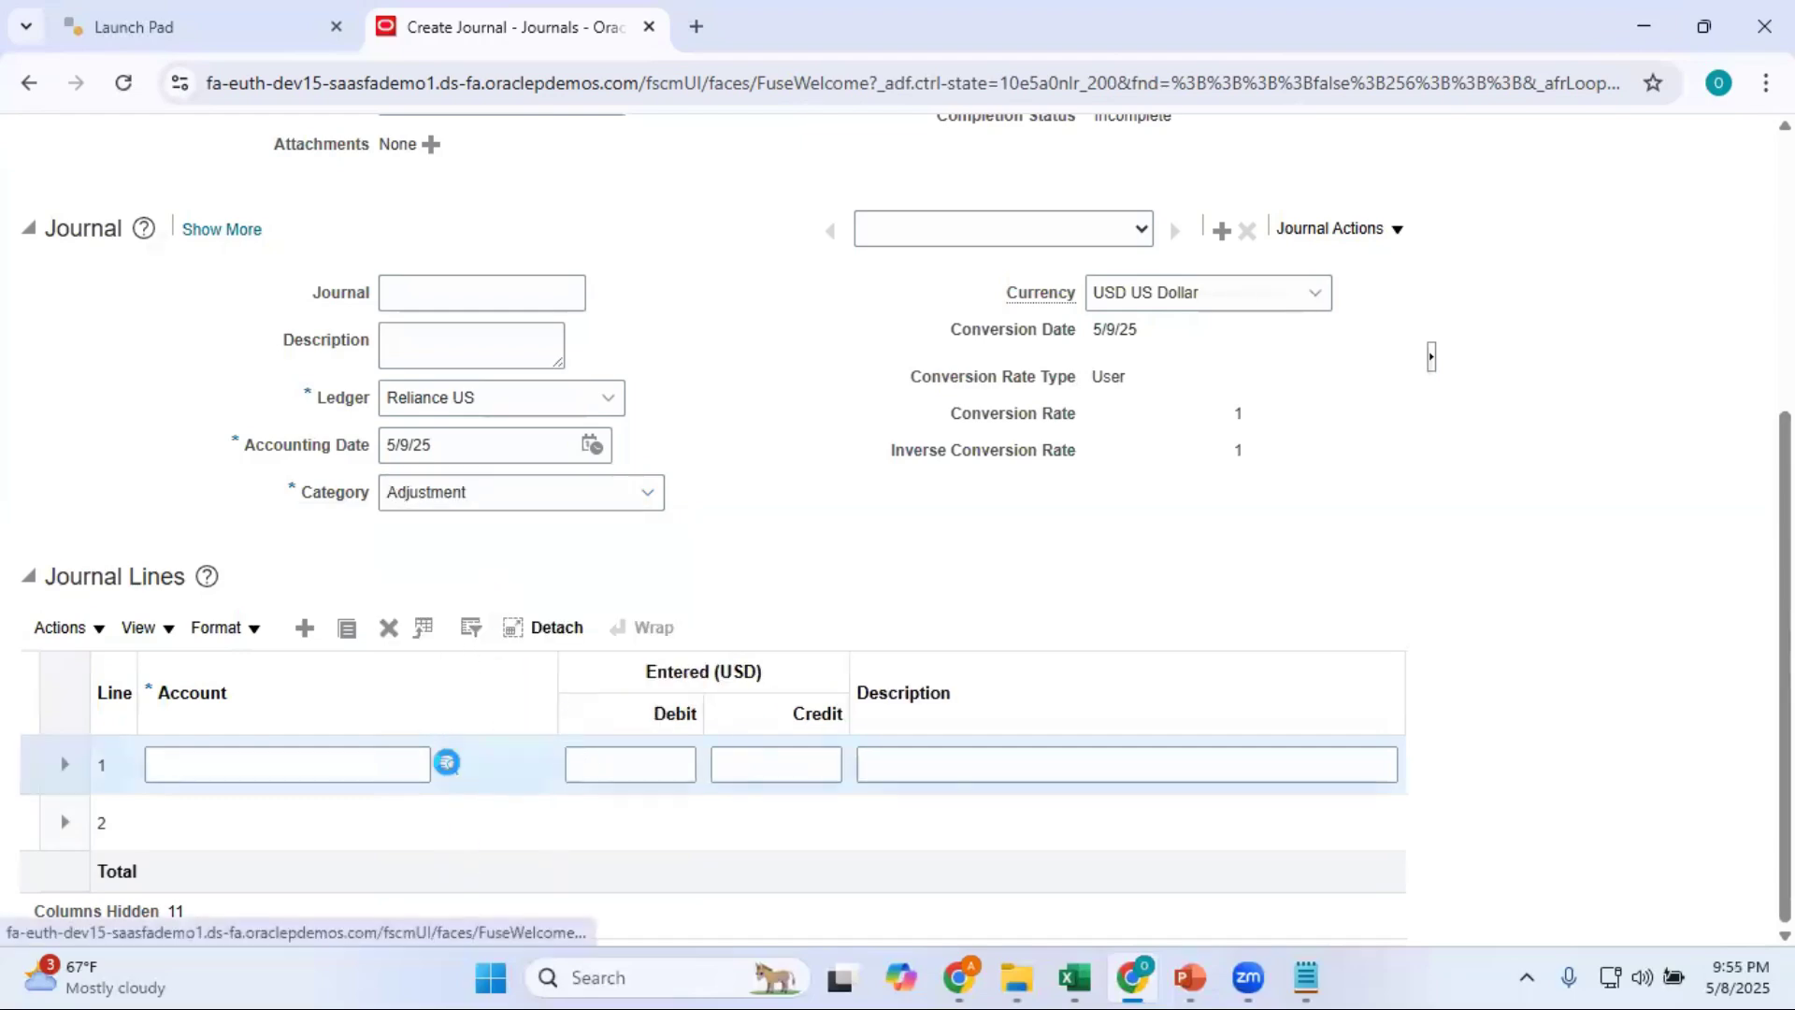
click(447, 762)
click(911, 472)
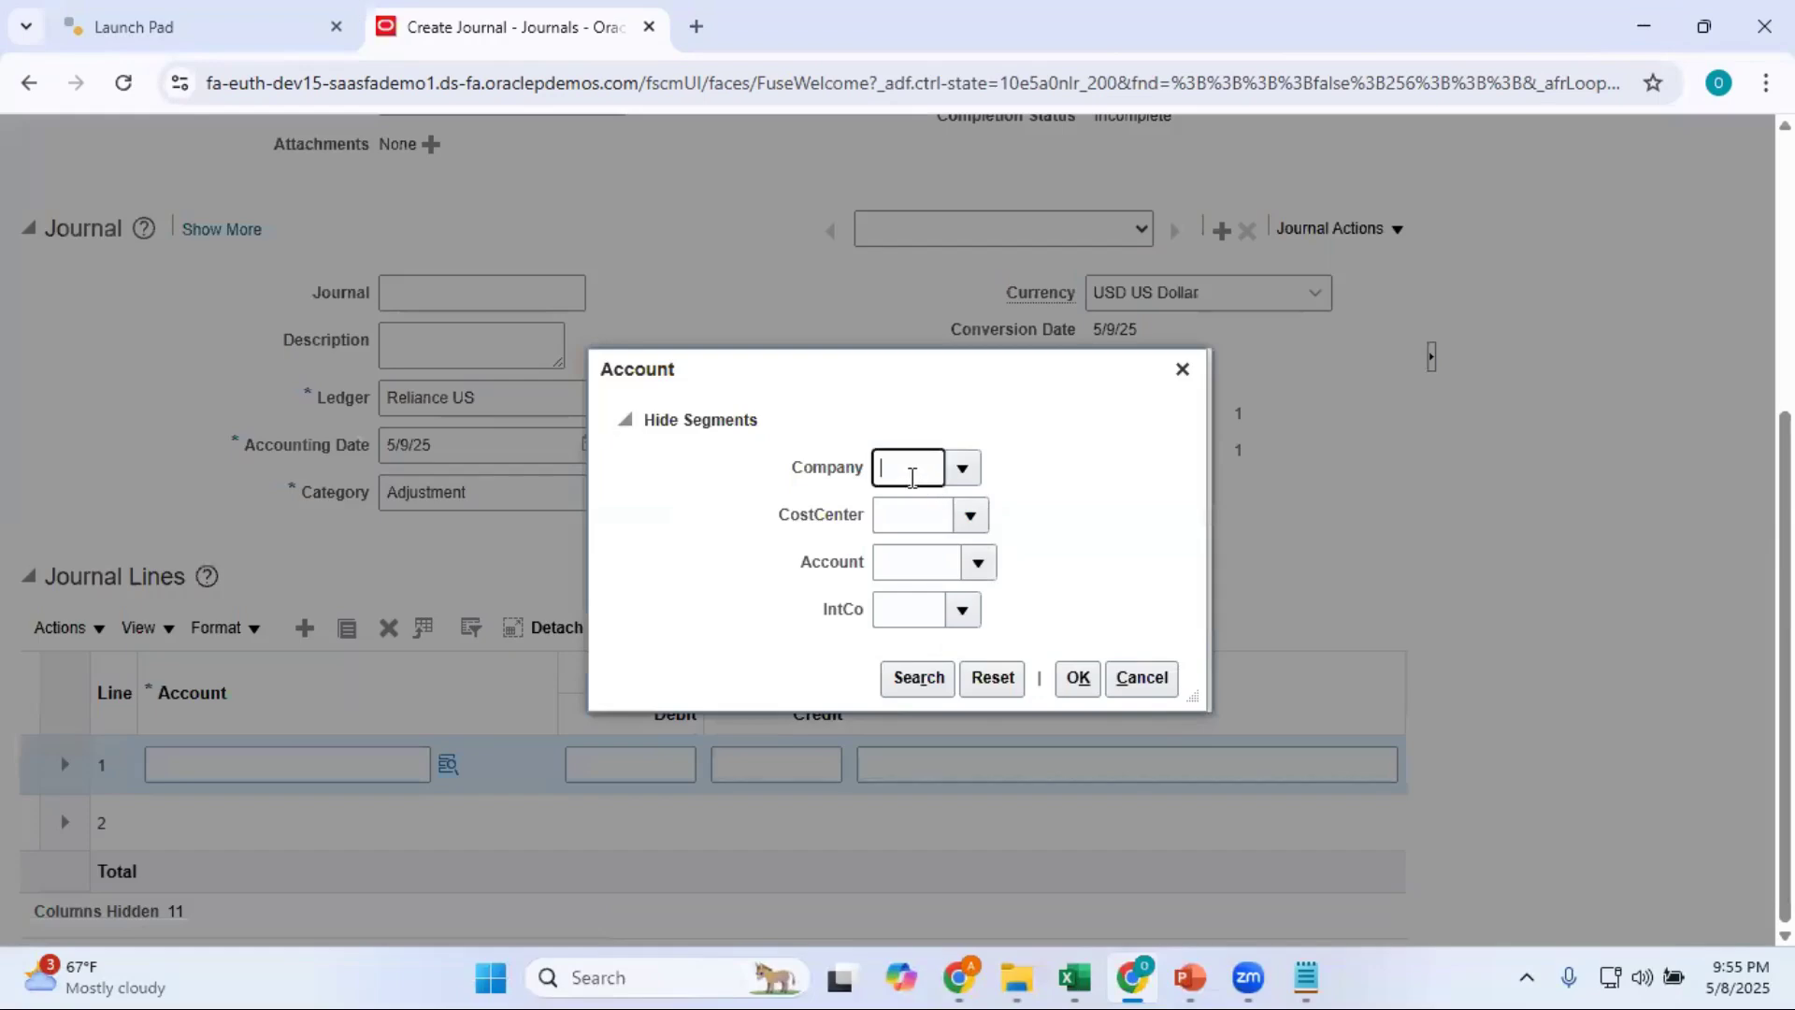
text(004)
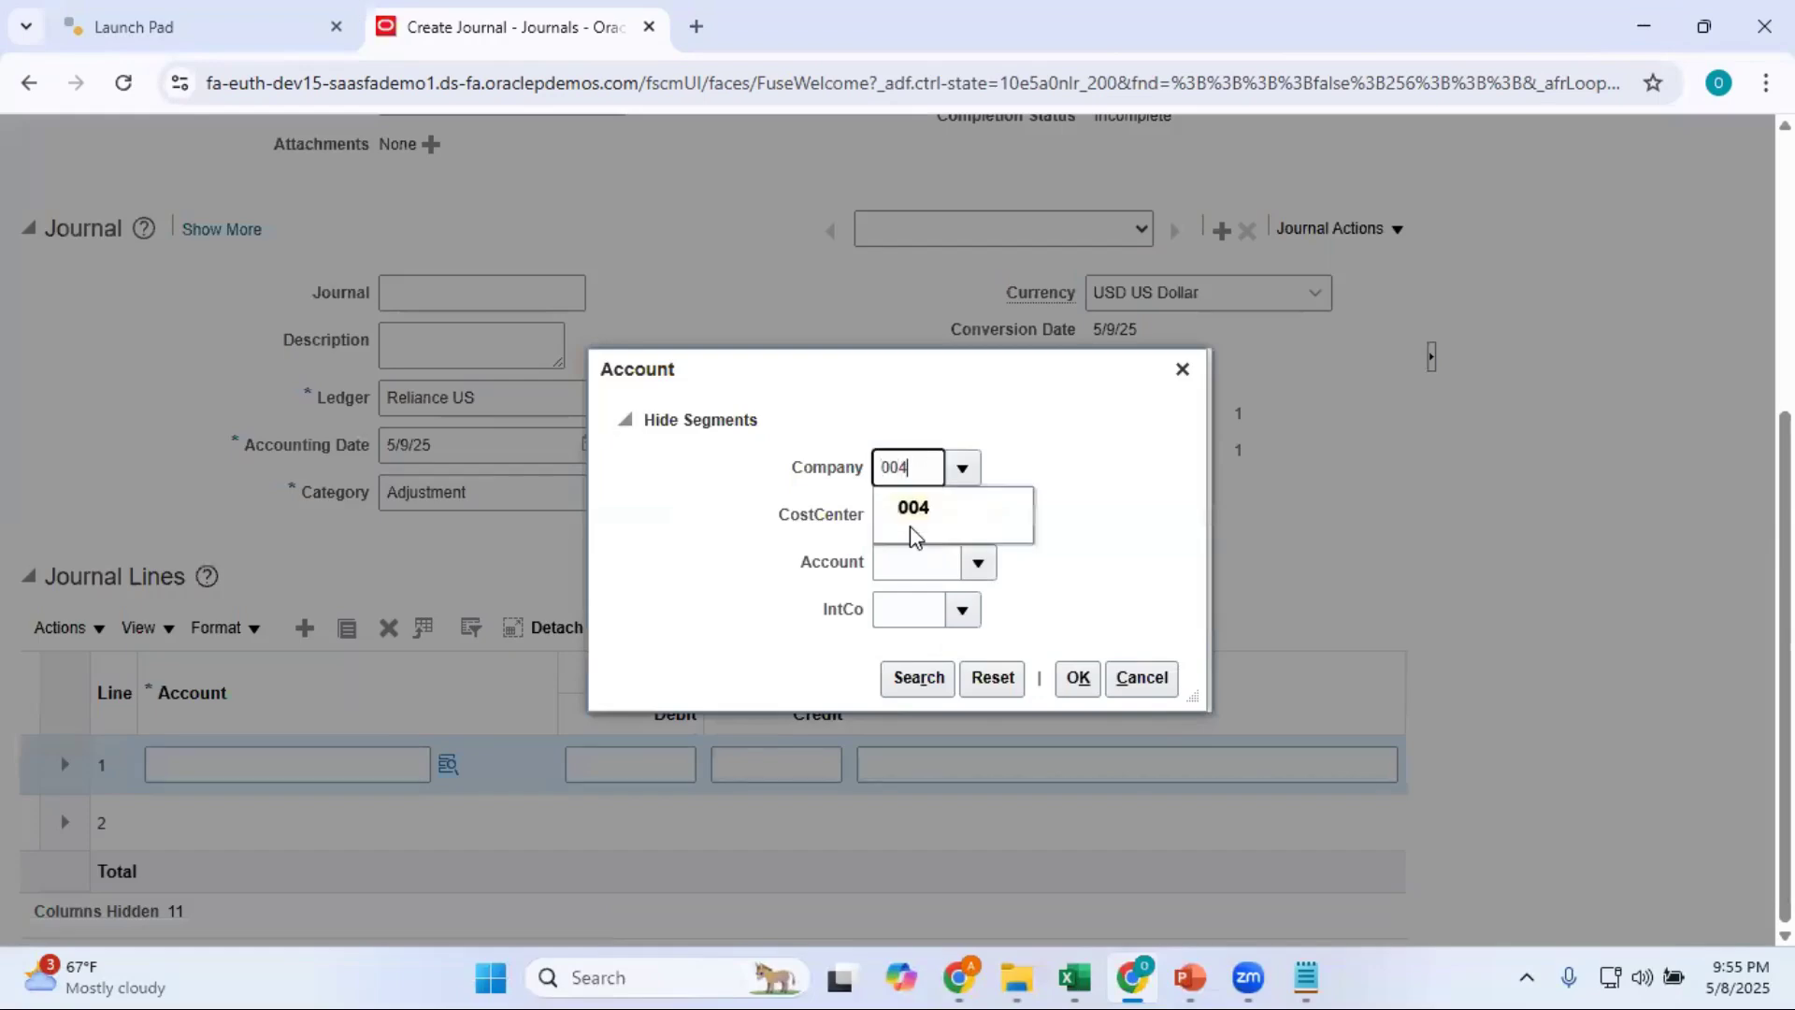
click(909, 520)
click(906, 513)
text(00)
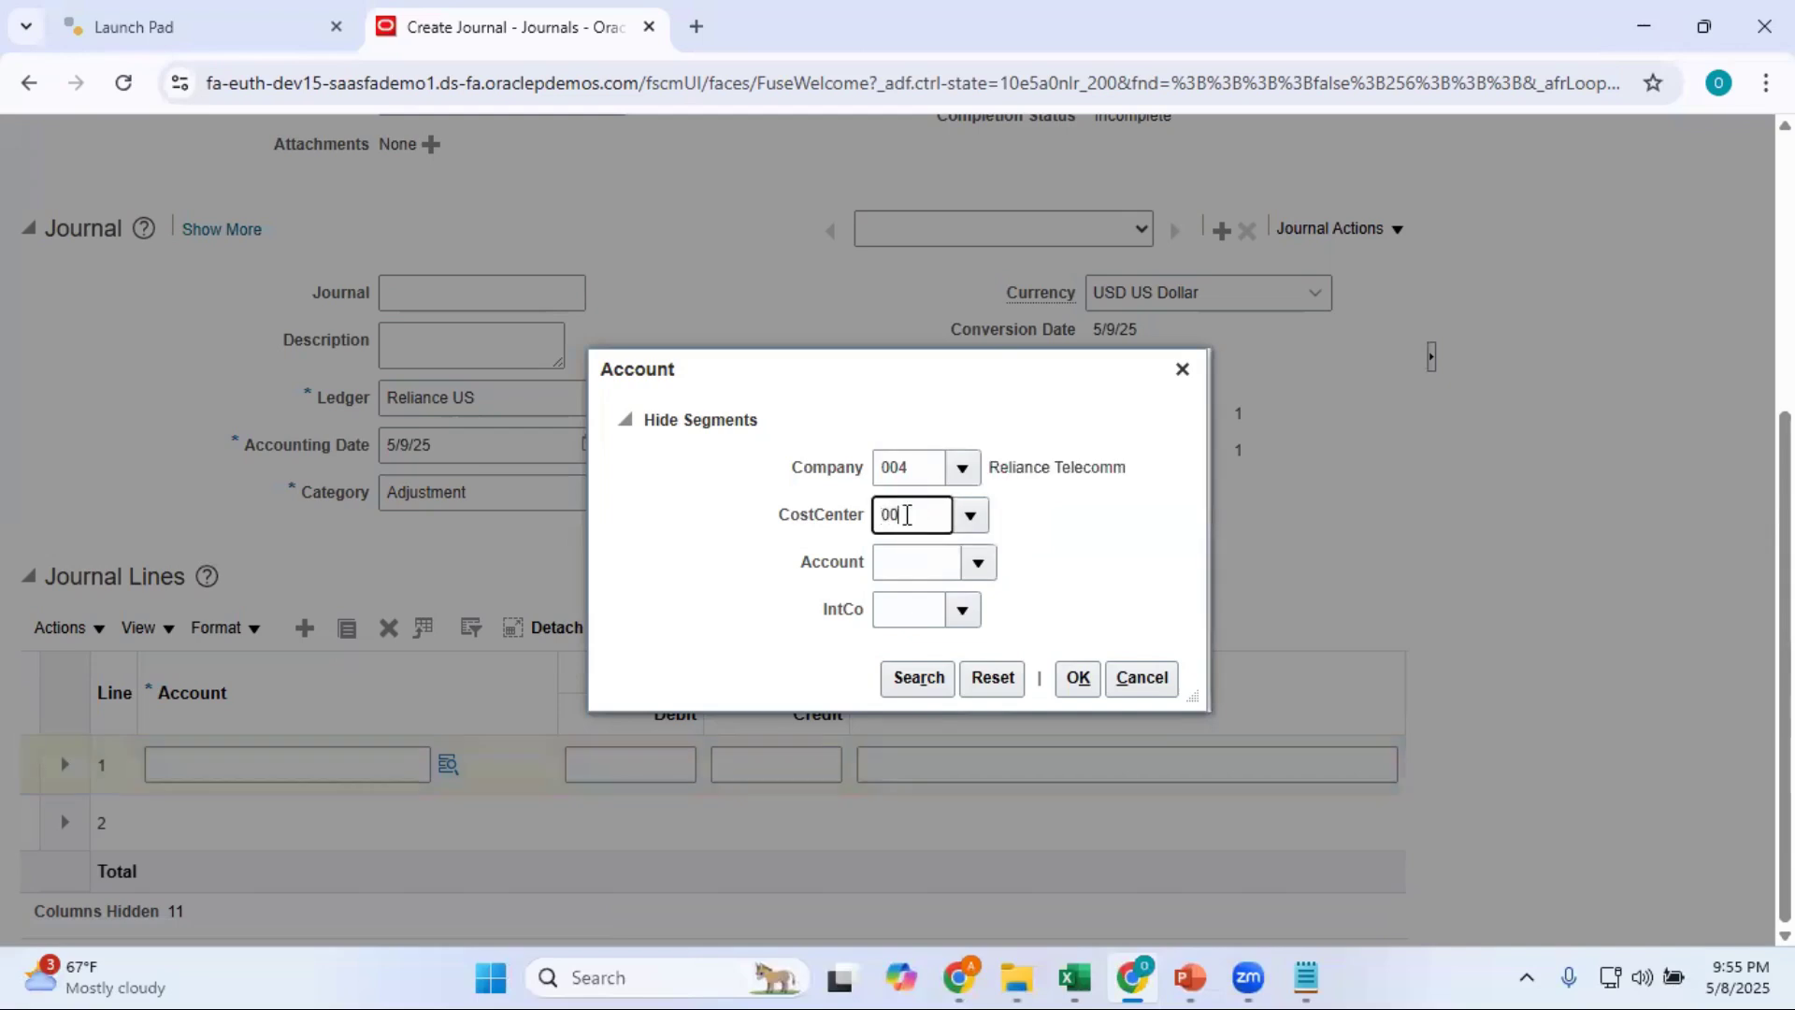
click(939, 554)
click(904, 565)
click(977, 563)
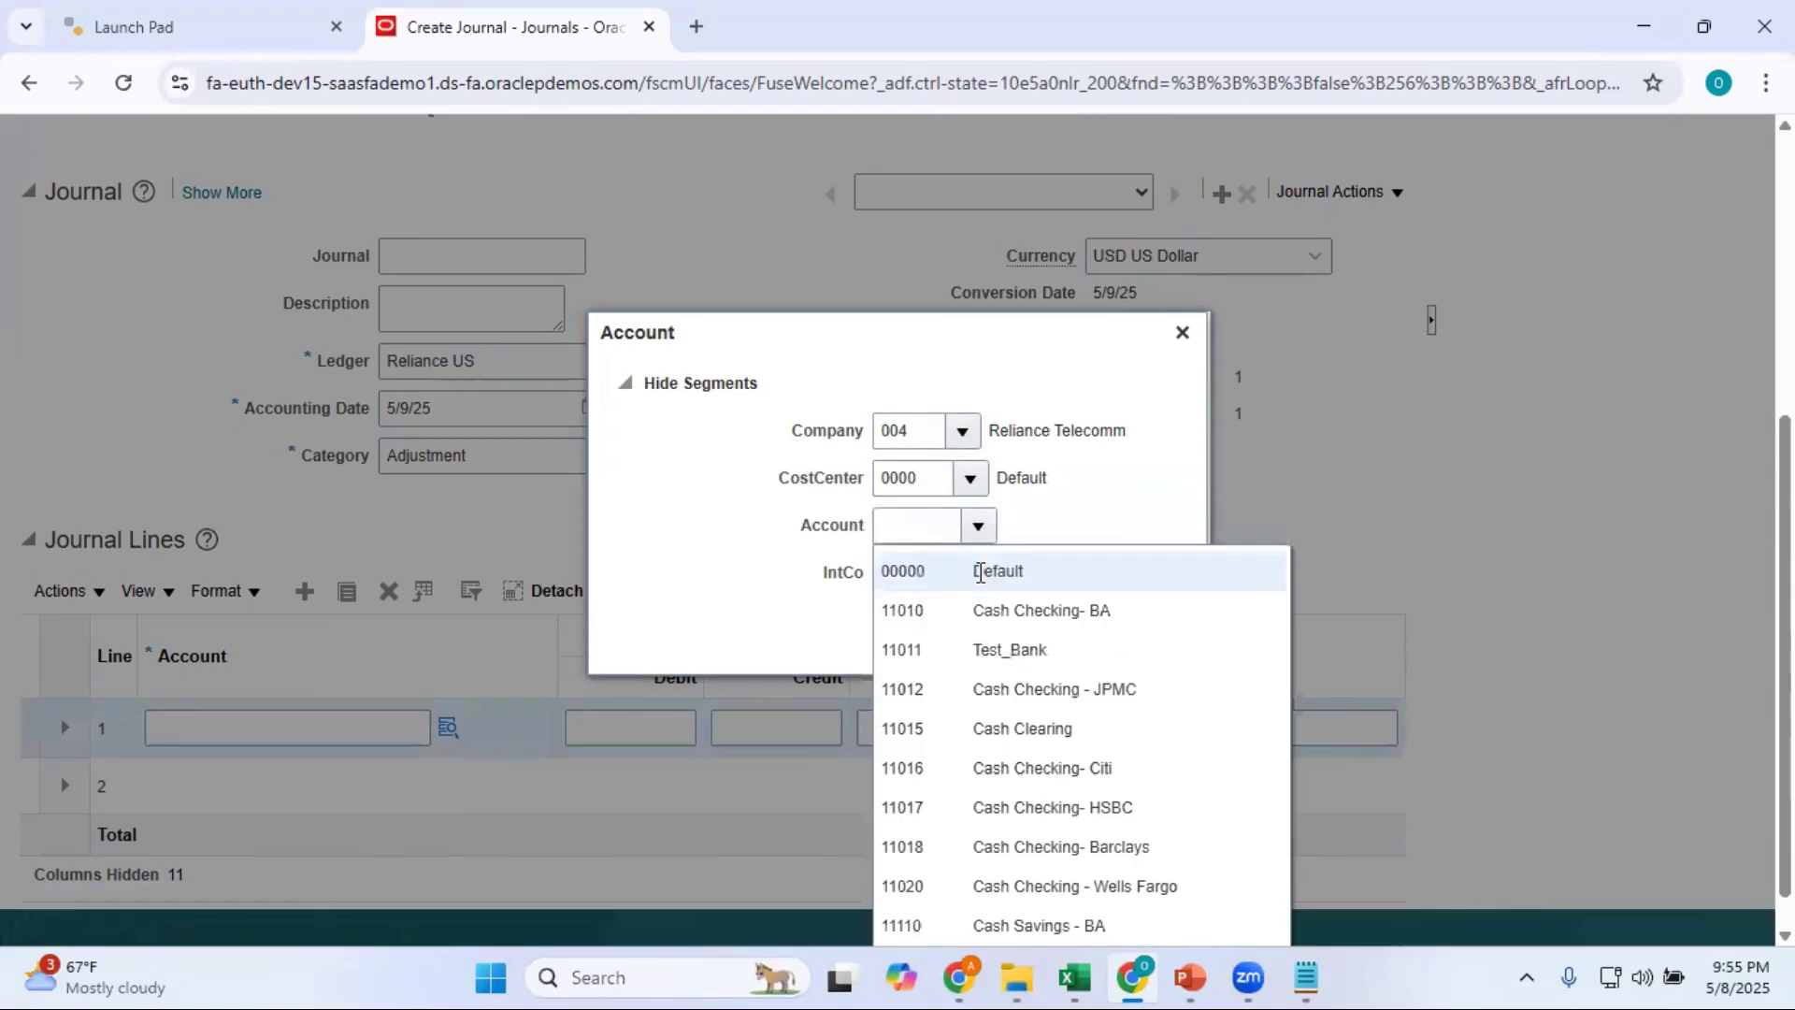
click(951, 693)
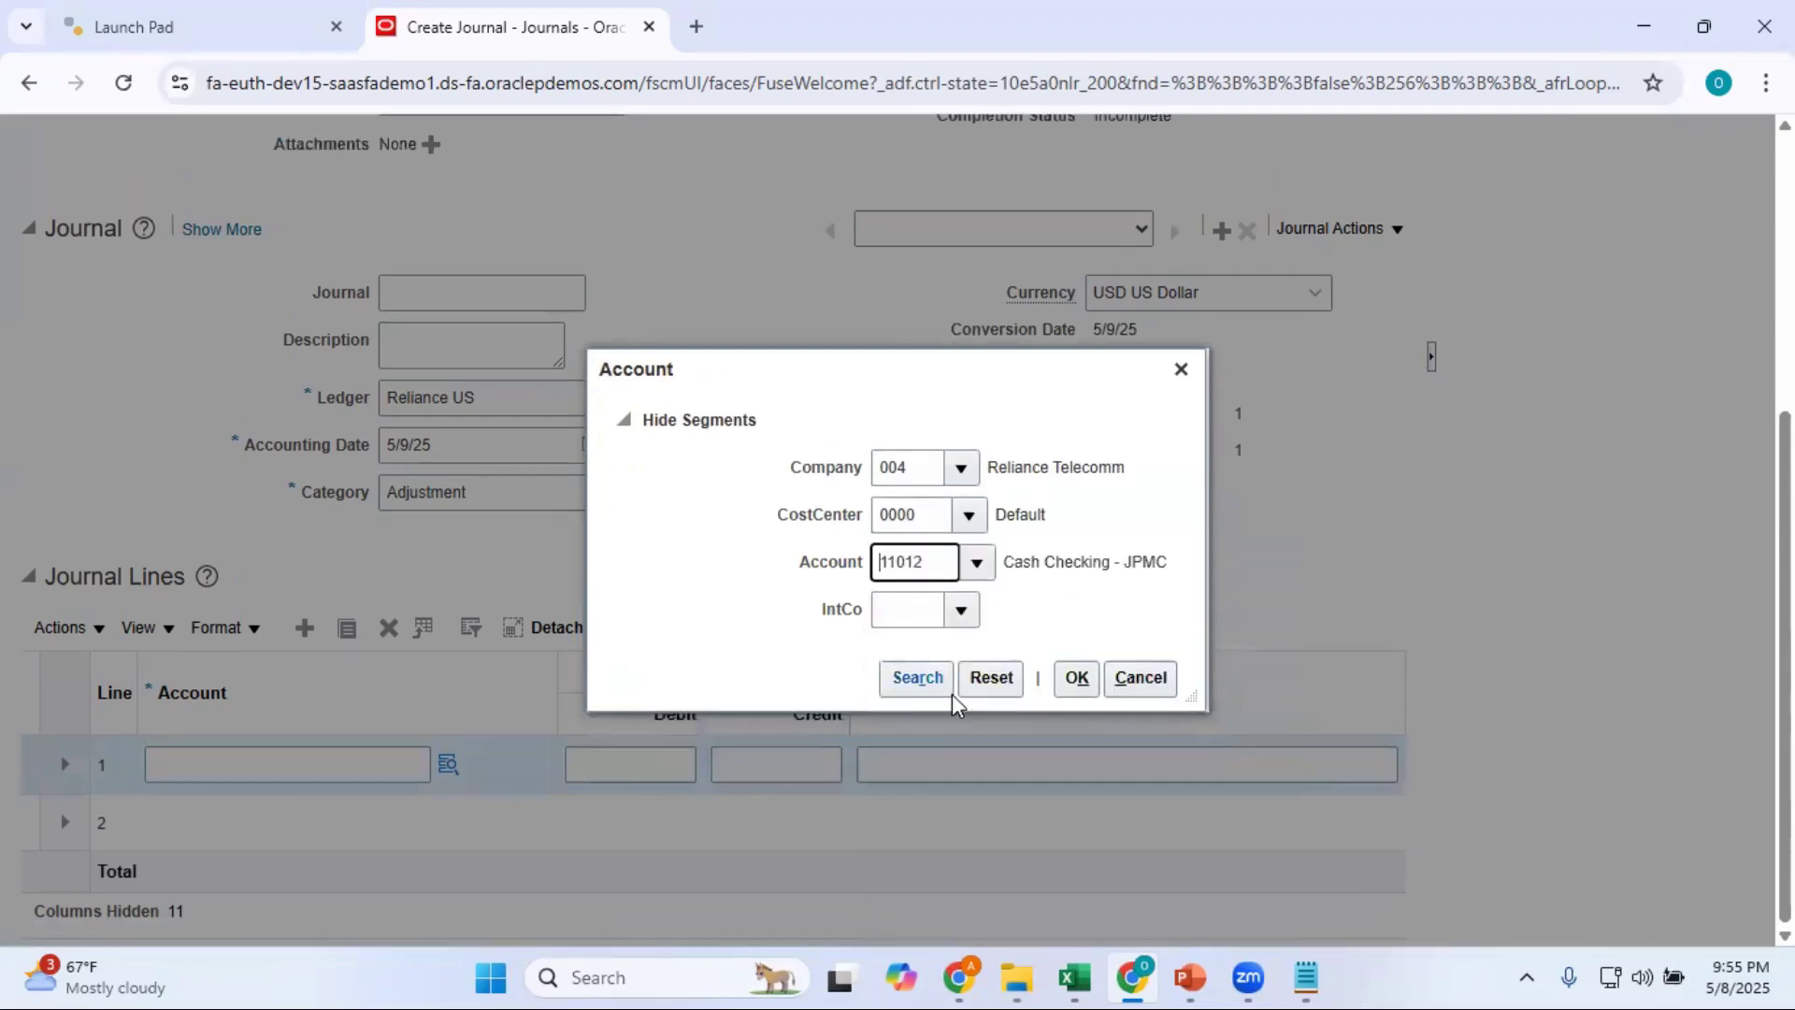